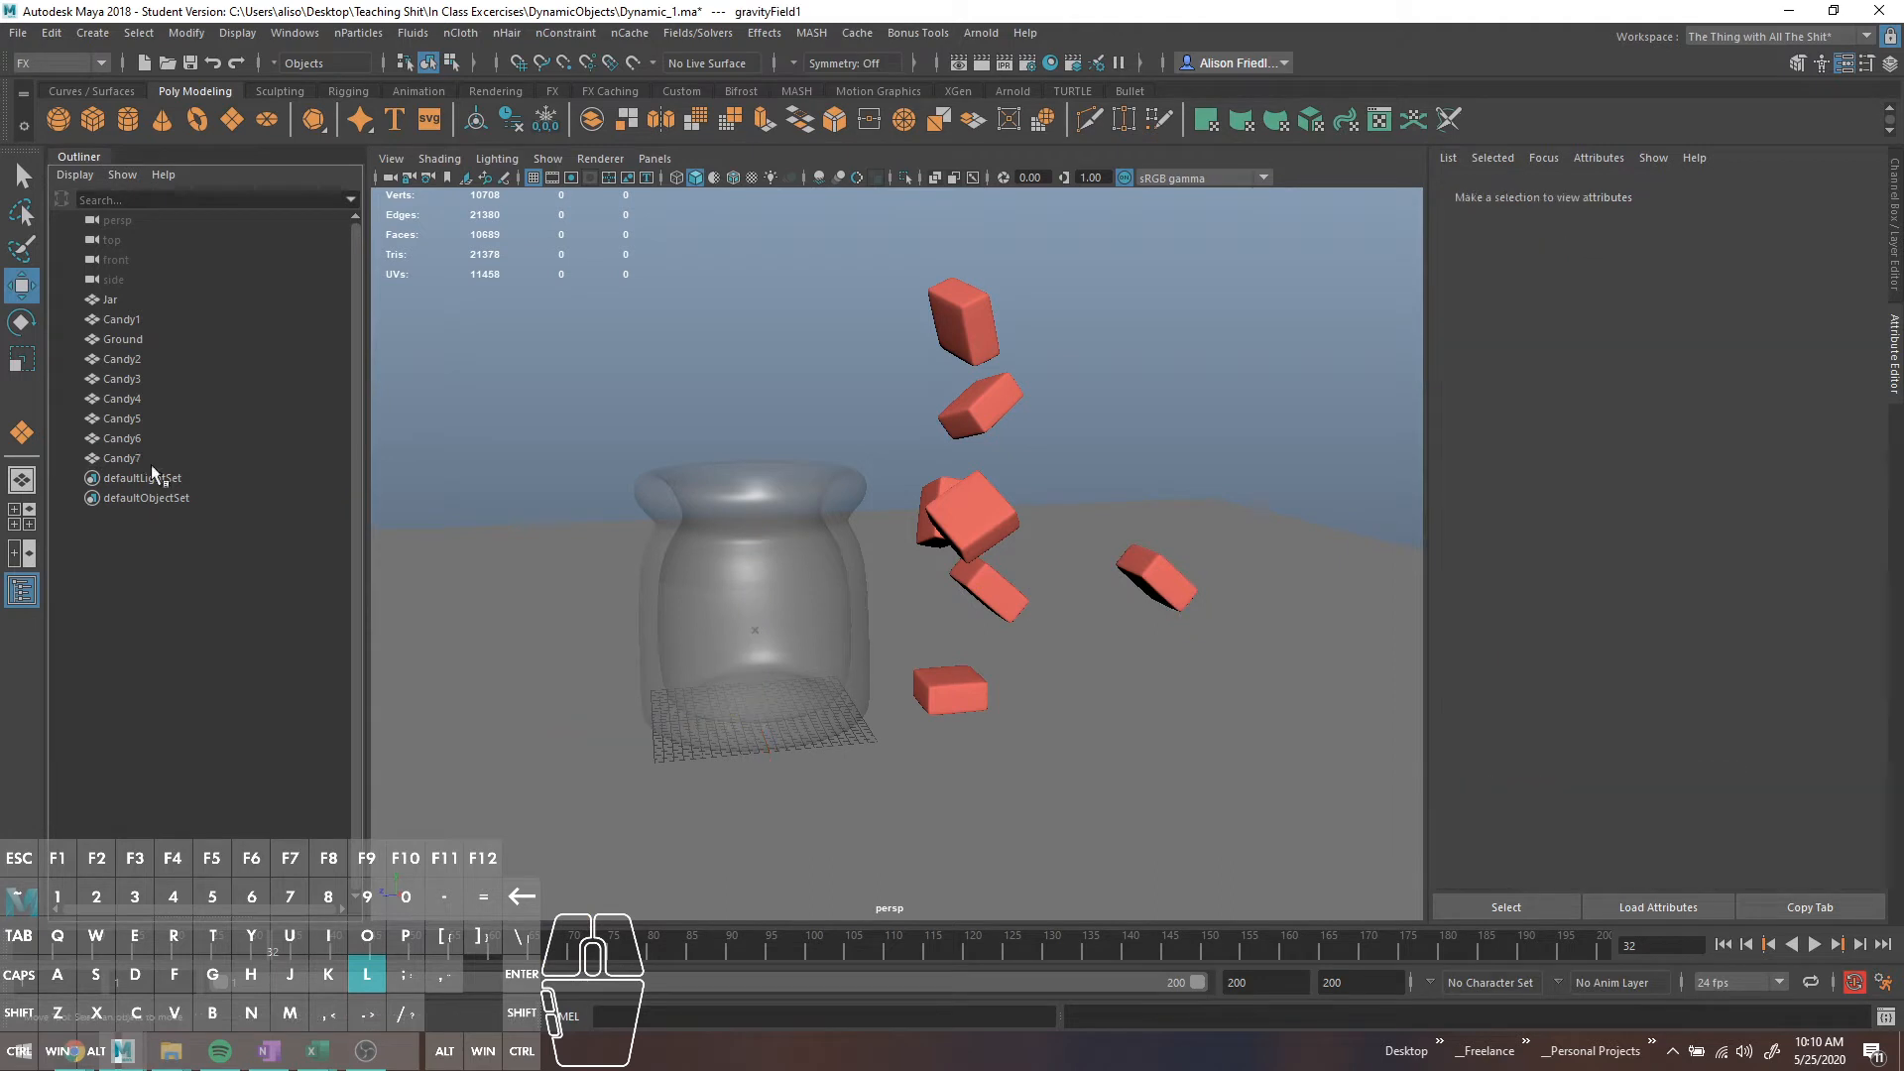
# Make Candy7 an active rigid body and play the simulation from the first frame
pyautogui.click(1208, 605)
pyautogui.keyDown('alt'); pyautogui.moveTo(1208, 605); pyautogui.dragTo(1090, 534, button='middle'); pyautogui.keyUp('alt')
pyautogui.keyDown('alt'); pyautogui.moveTo(1096, 482); pyautogui.dragTo(1089, 517); pyautogui.keyUp('alt')
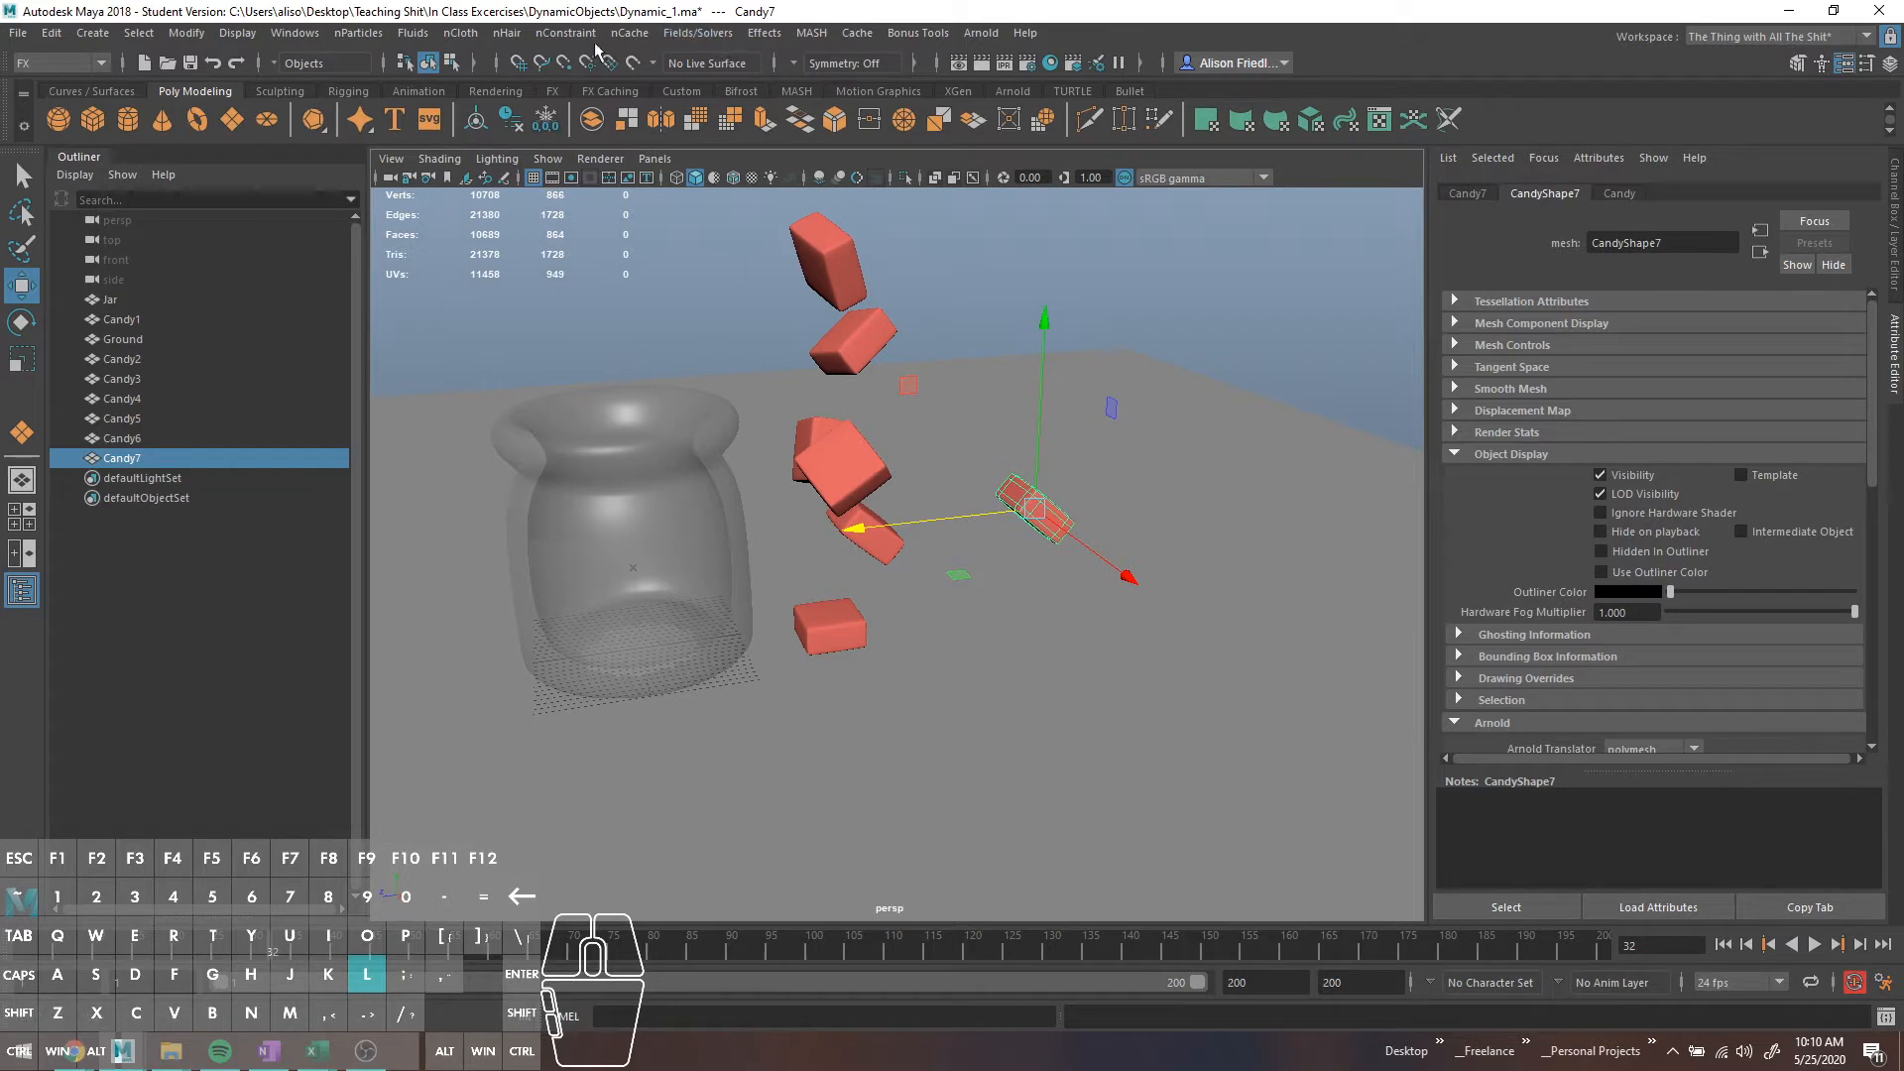
pyautogui.click(697, 32)
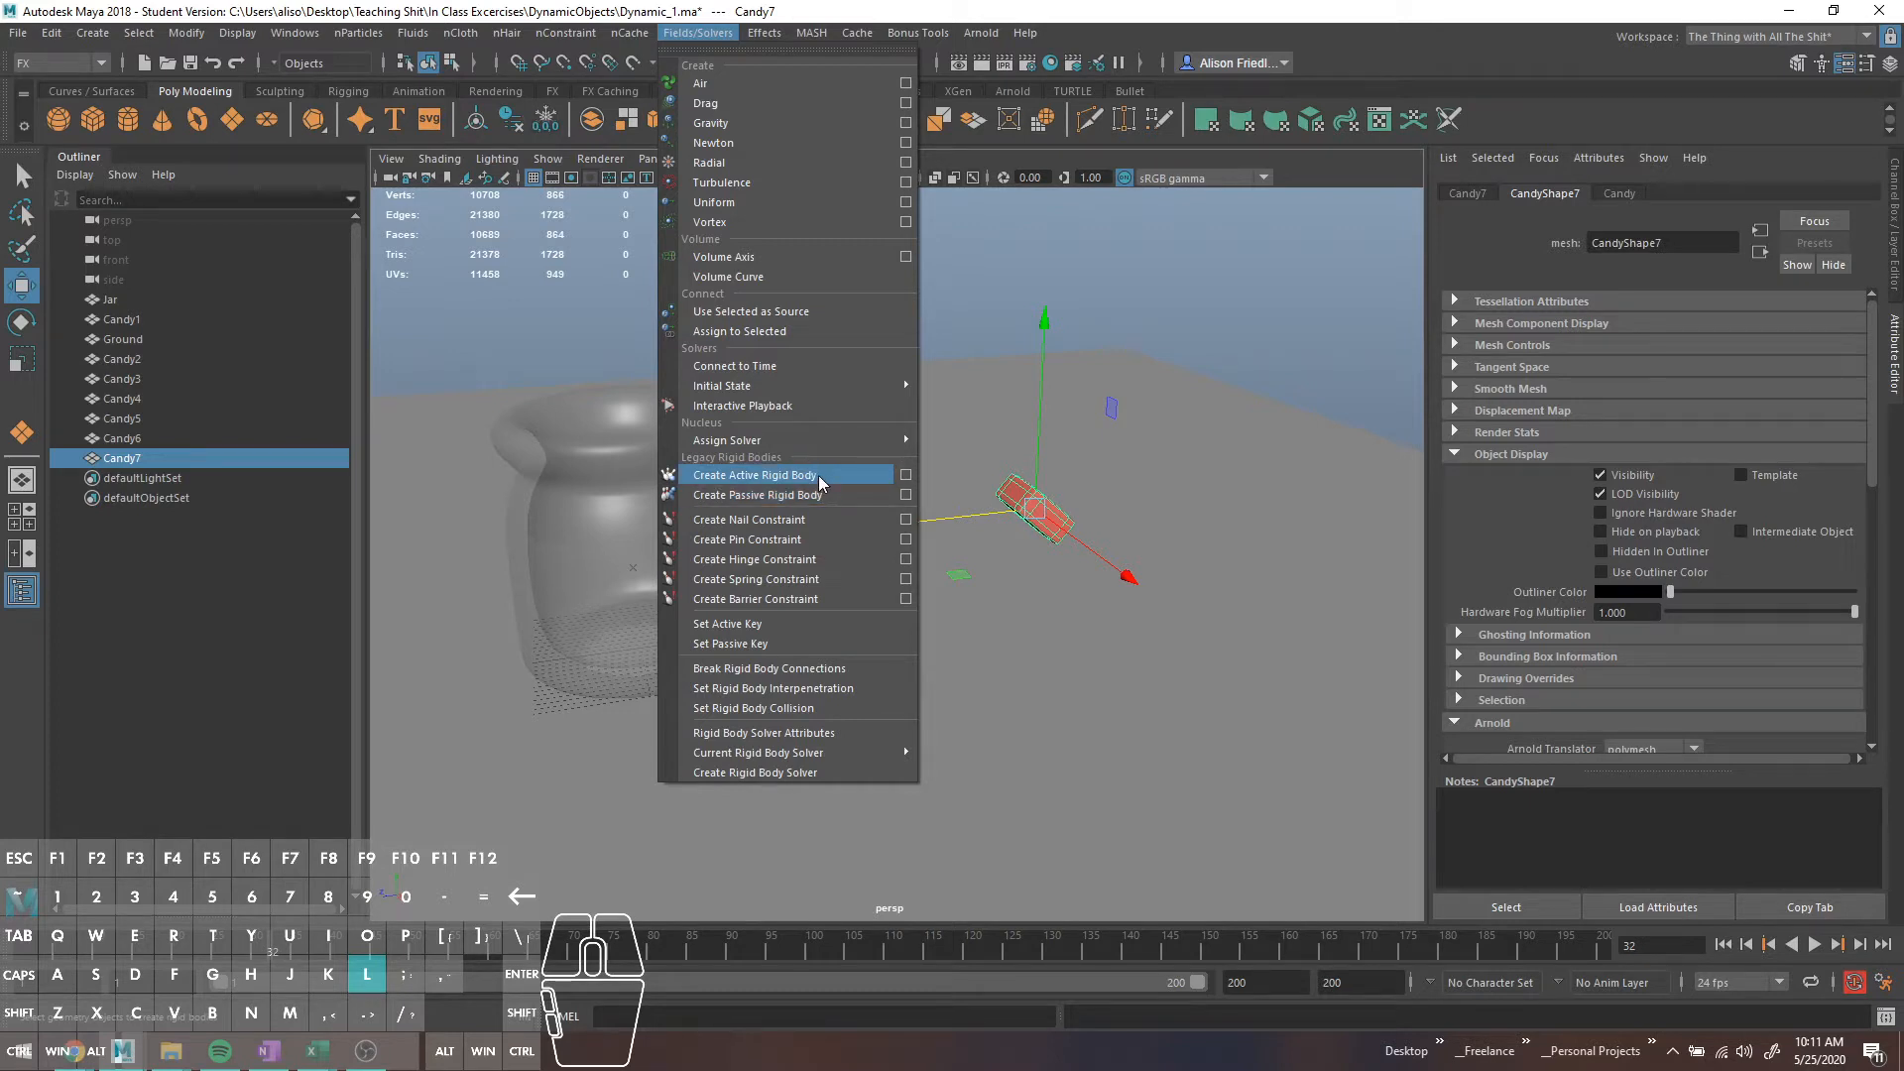
pyautogui.click(754, 474)
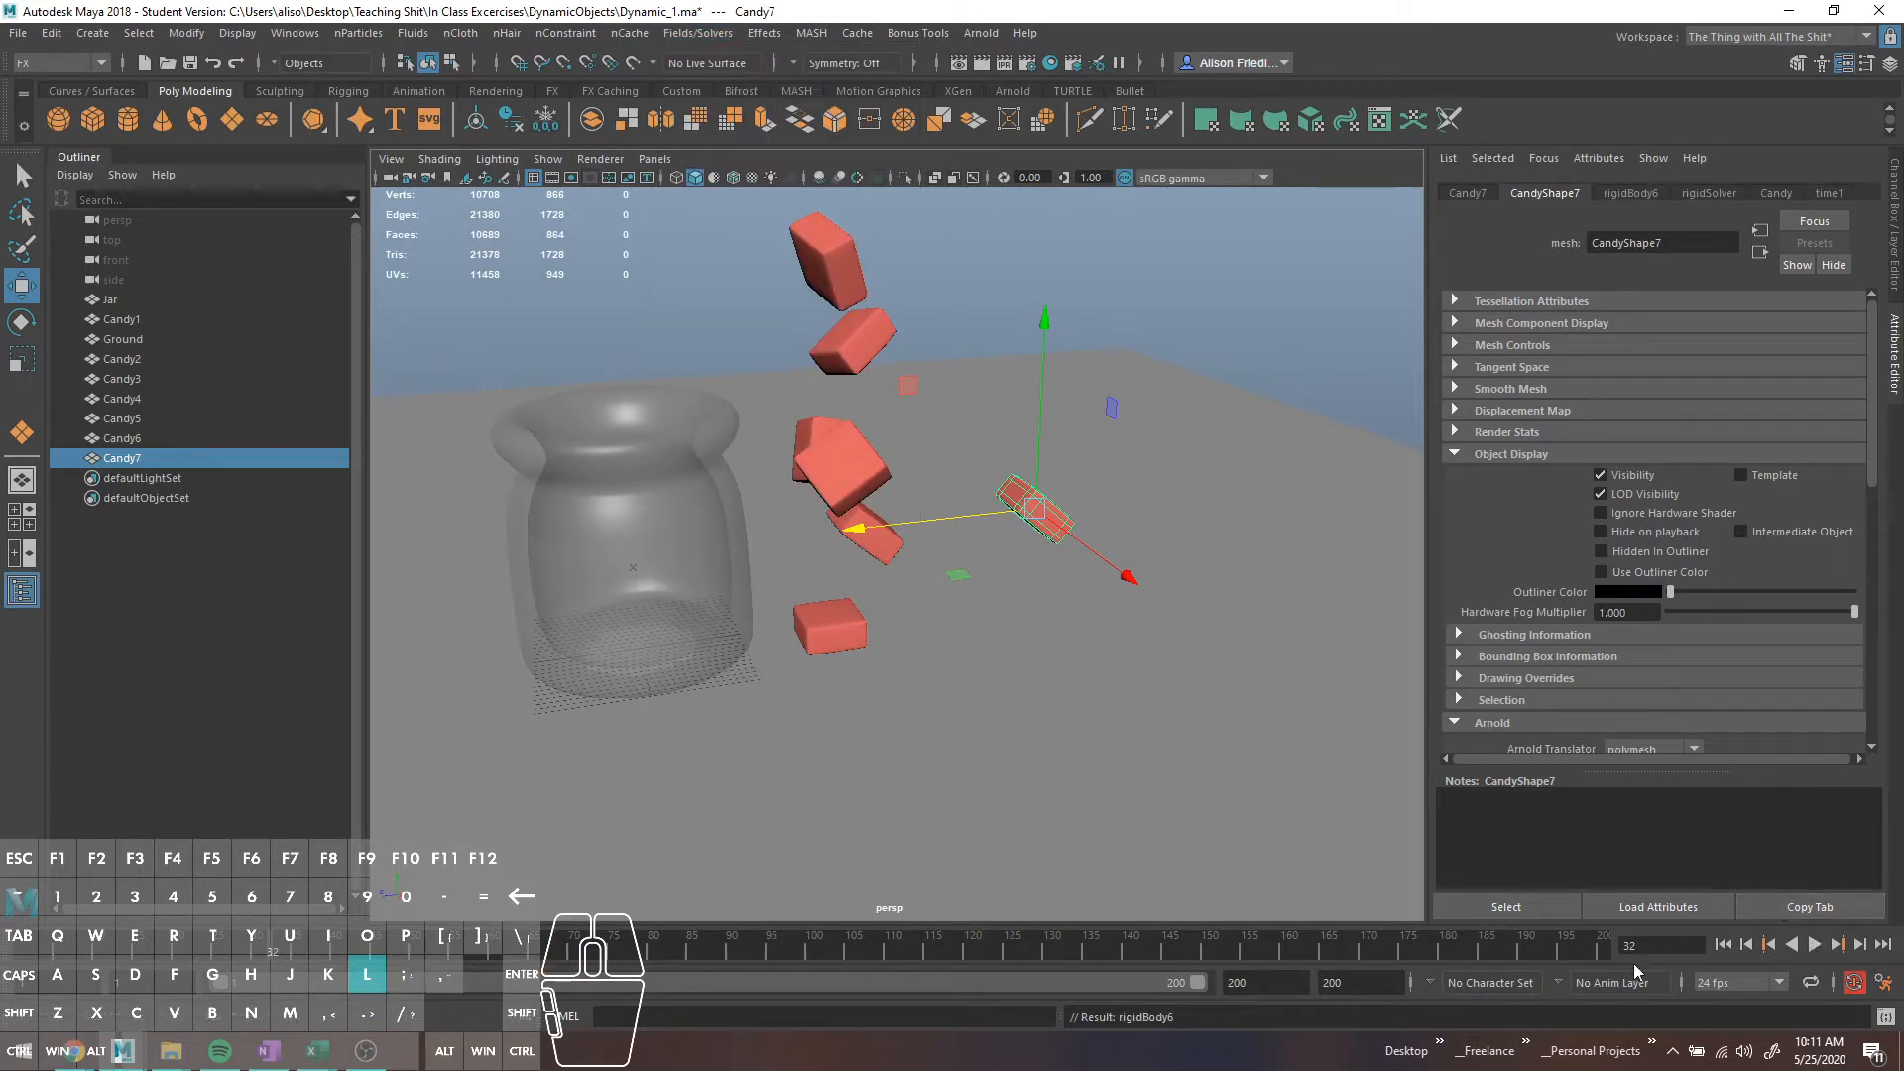
pyautogui.click(1719, 946)
pyautogui.click(1810, 944)
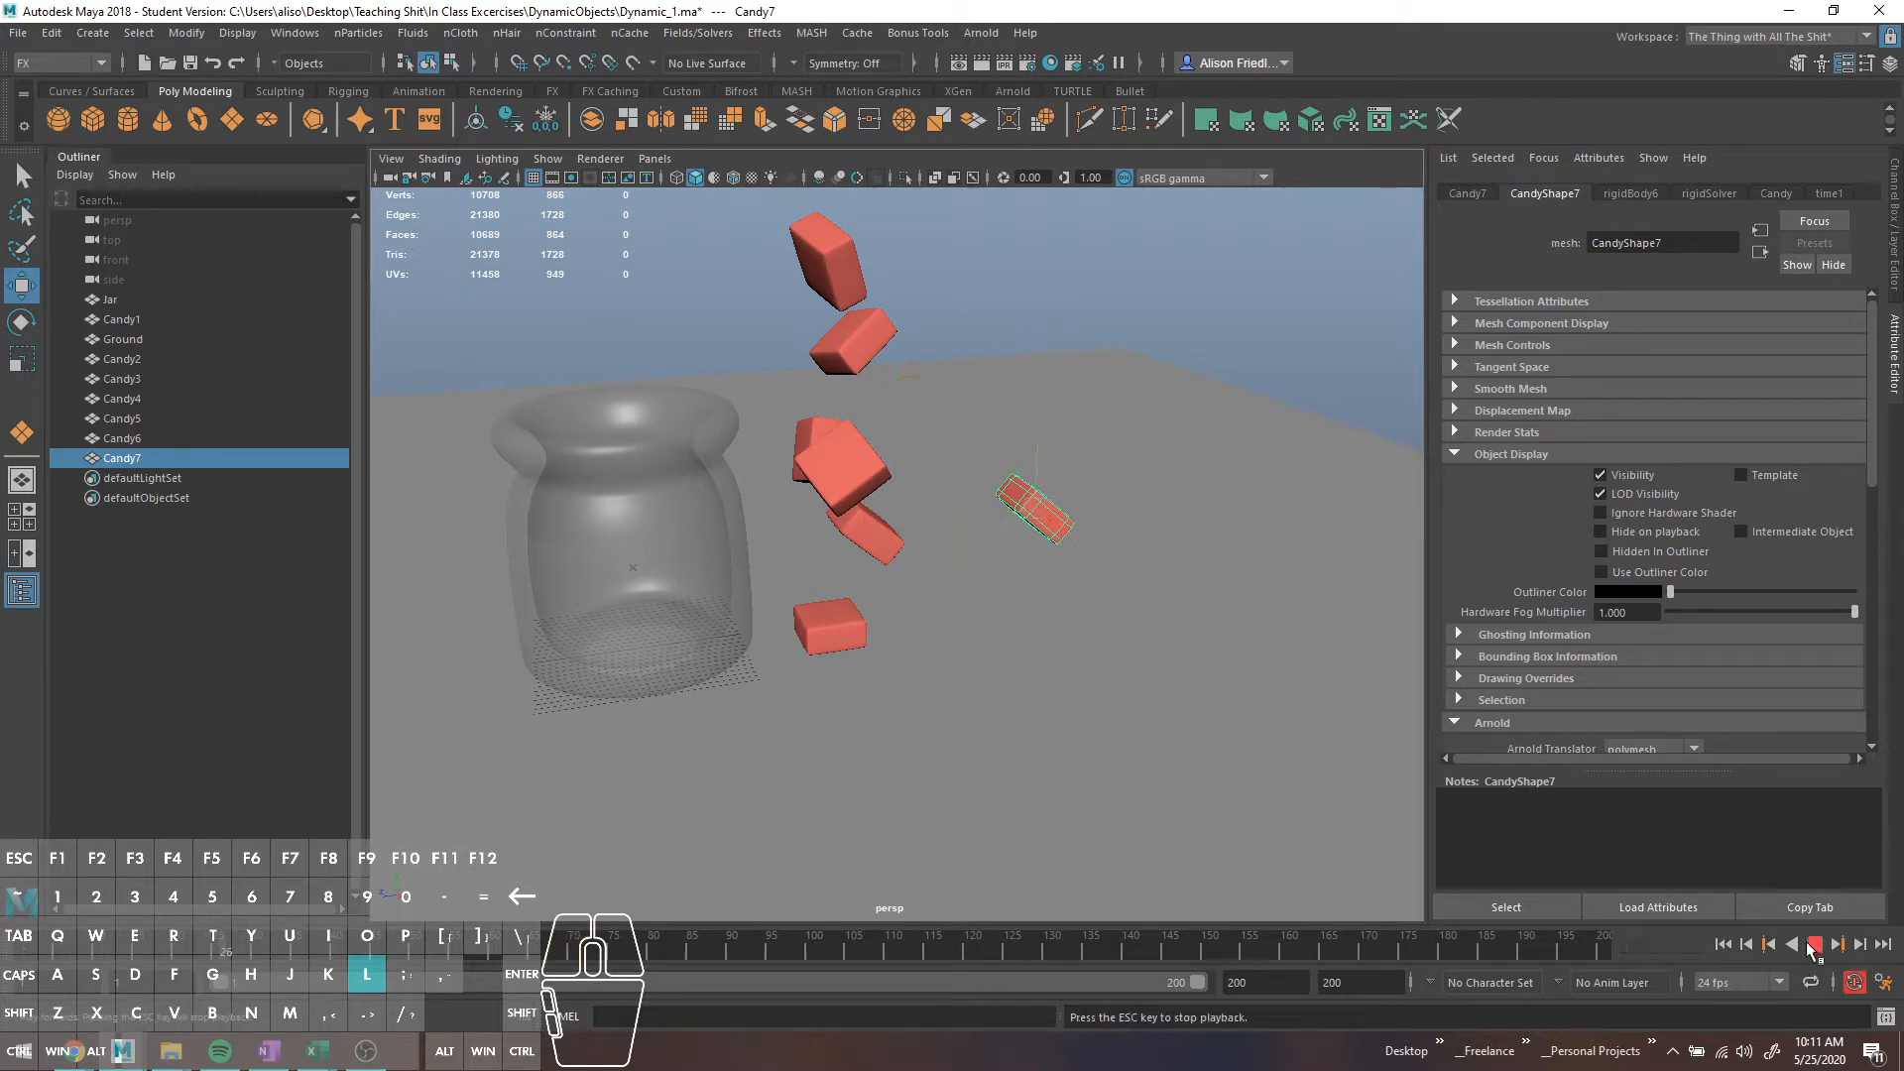
pyautogui.click(1811, 944)
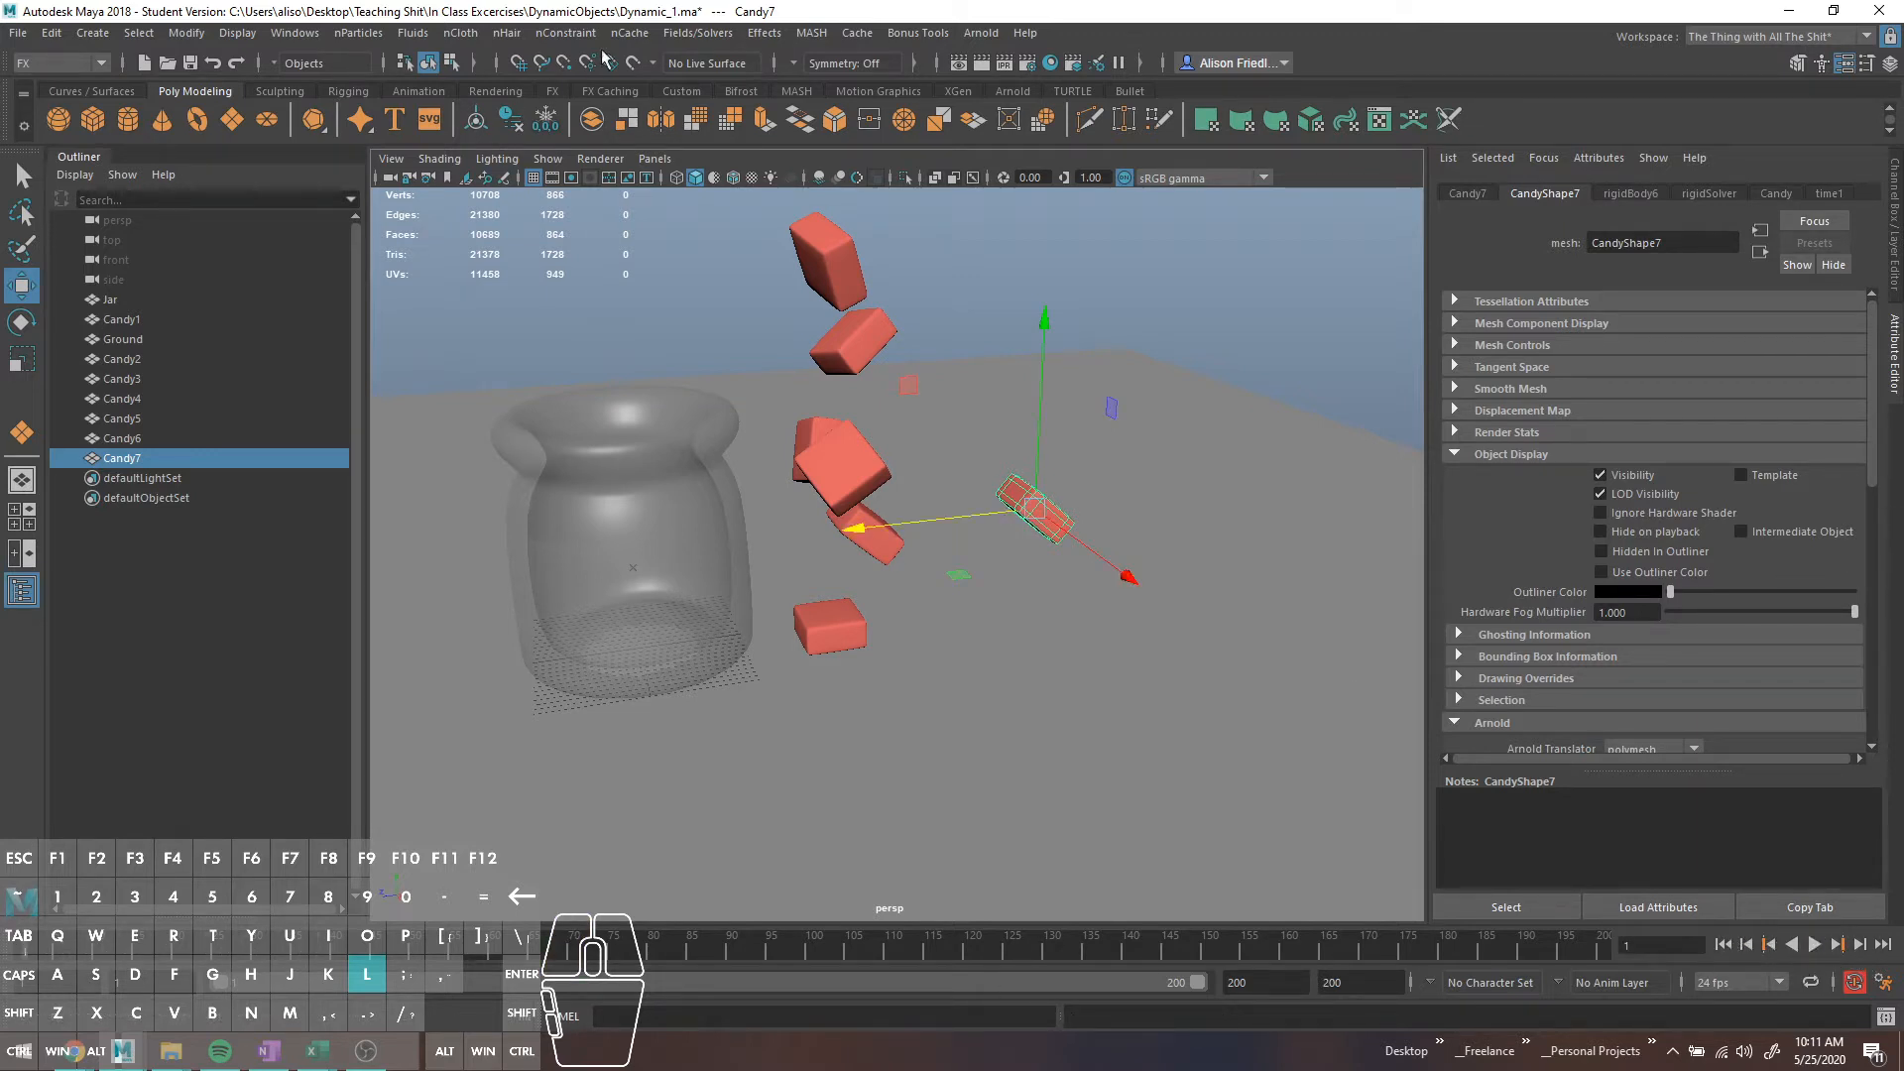
# Add a gravity field to Candy7 and test it by playing the simulation
pyautogui.click(698, 33)
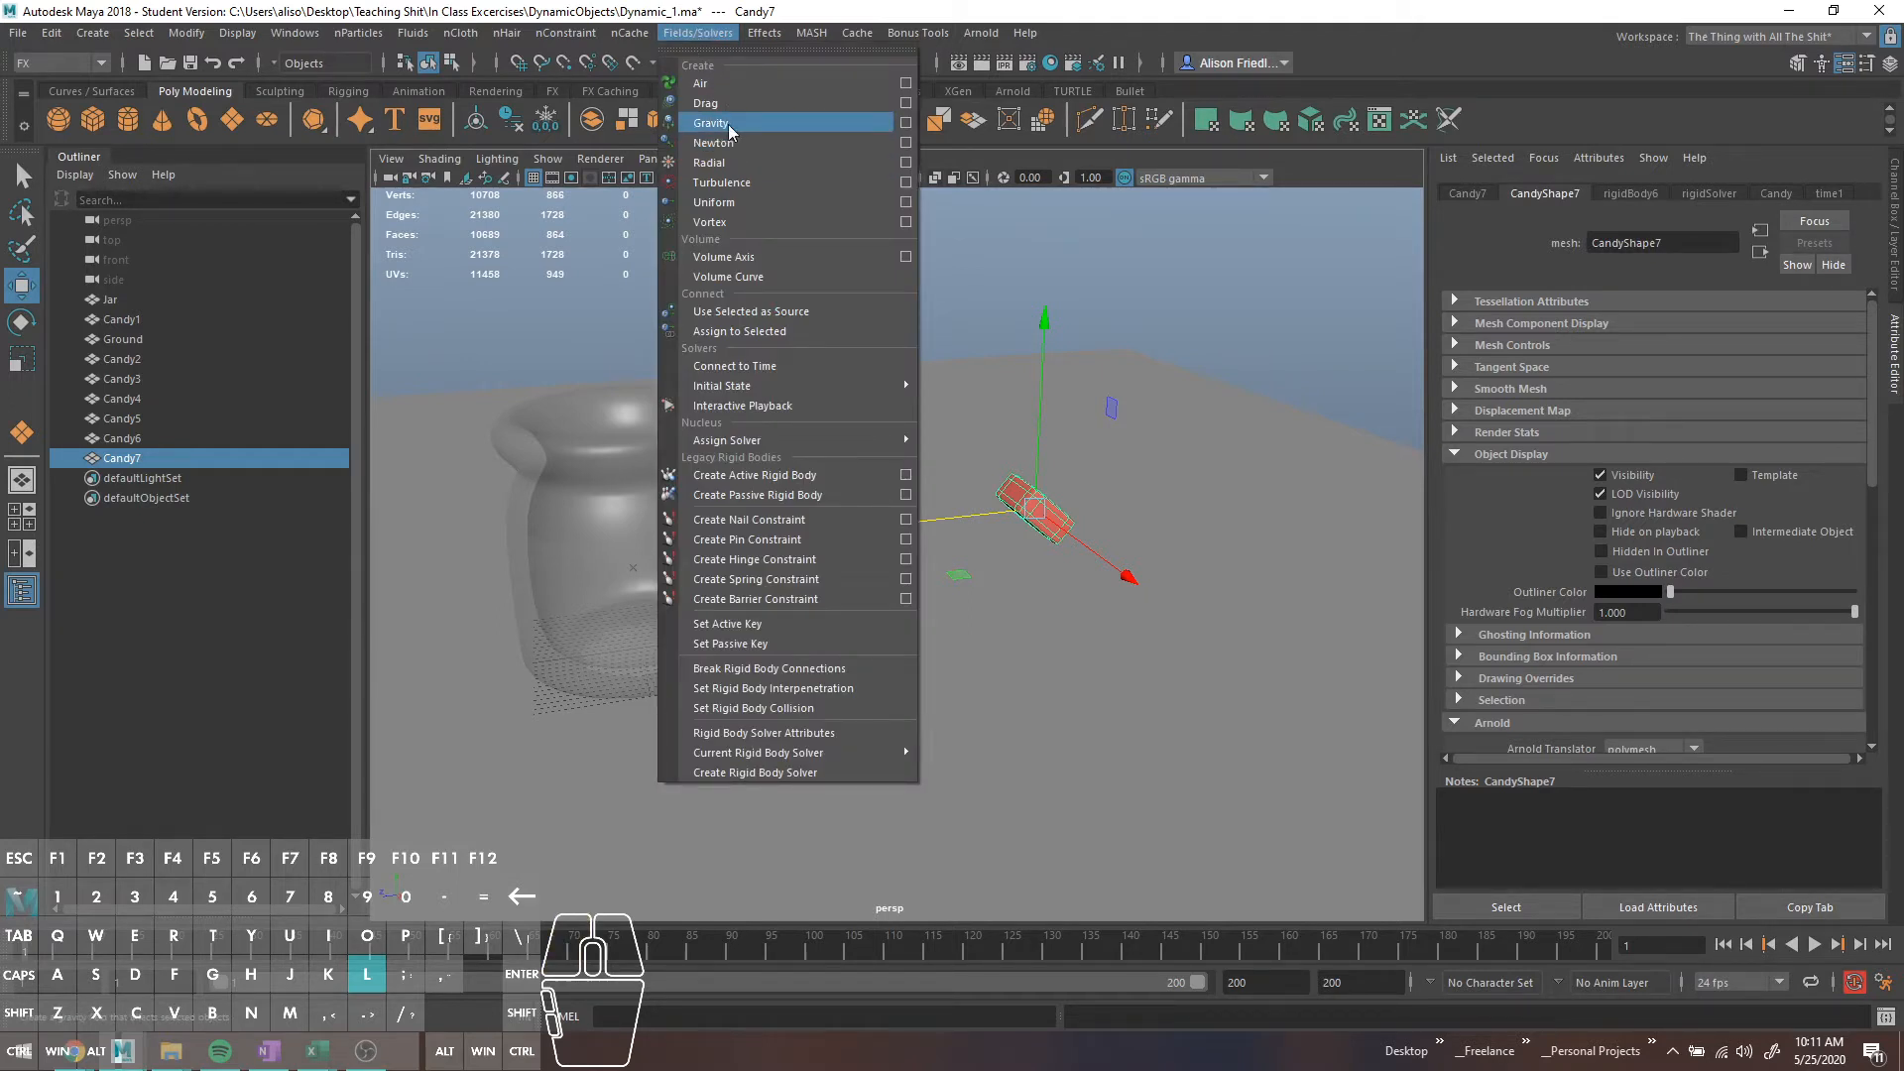
pyautogui.click(729, 124)
pyautogui.click(1815, 944)
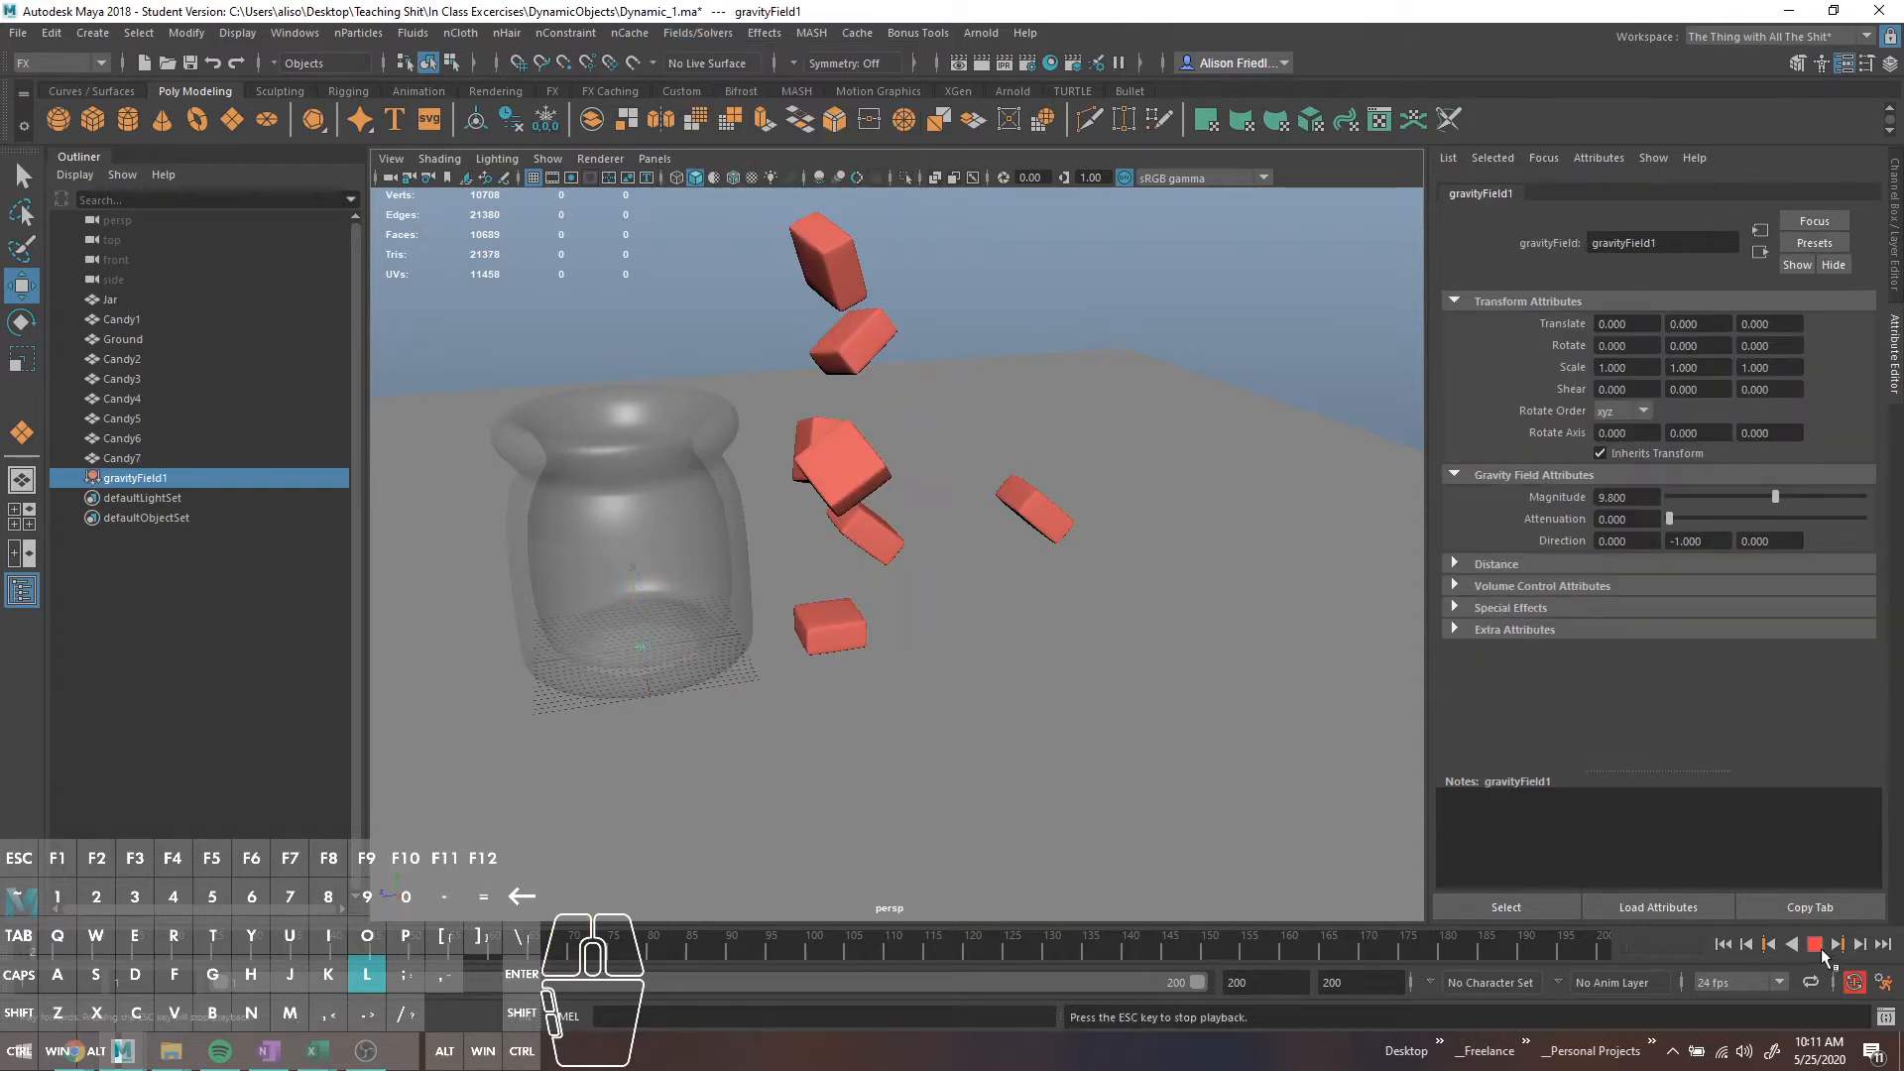
pyautogui.click(1816, 946)
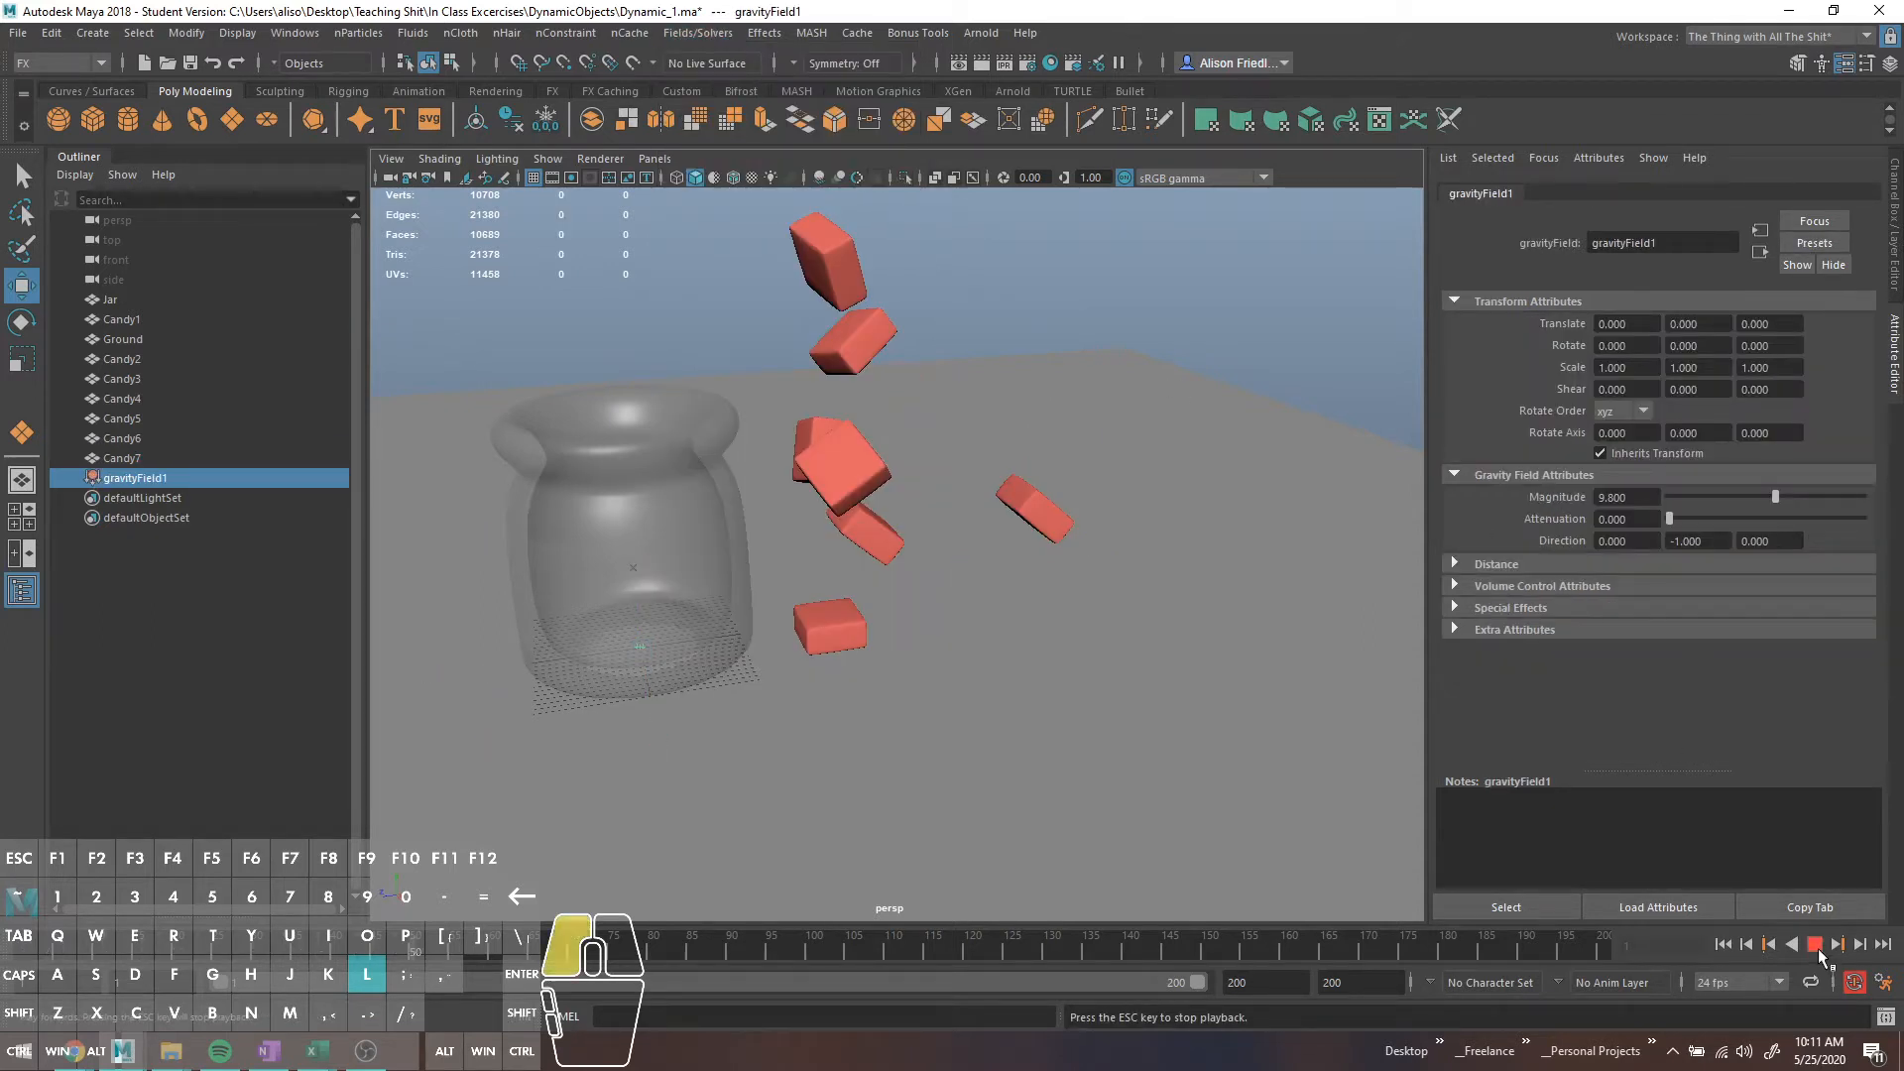
# Assign the gravity field to Candy1 through Candy7 and Ground, and replay the simulation from the first frame
pyautogui.keyDown('ctrl'); pyautogui.click(156, 457); pyautogui.keyUp('ctrl')
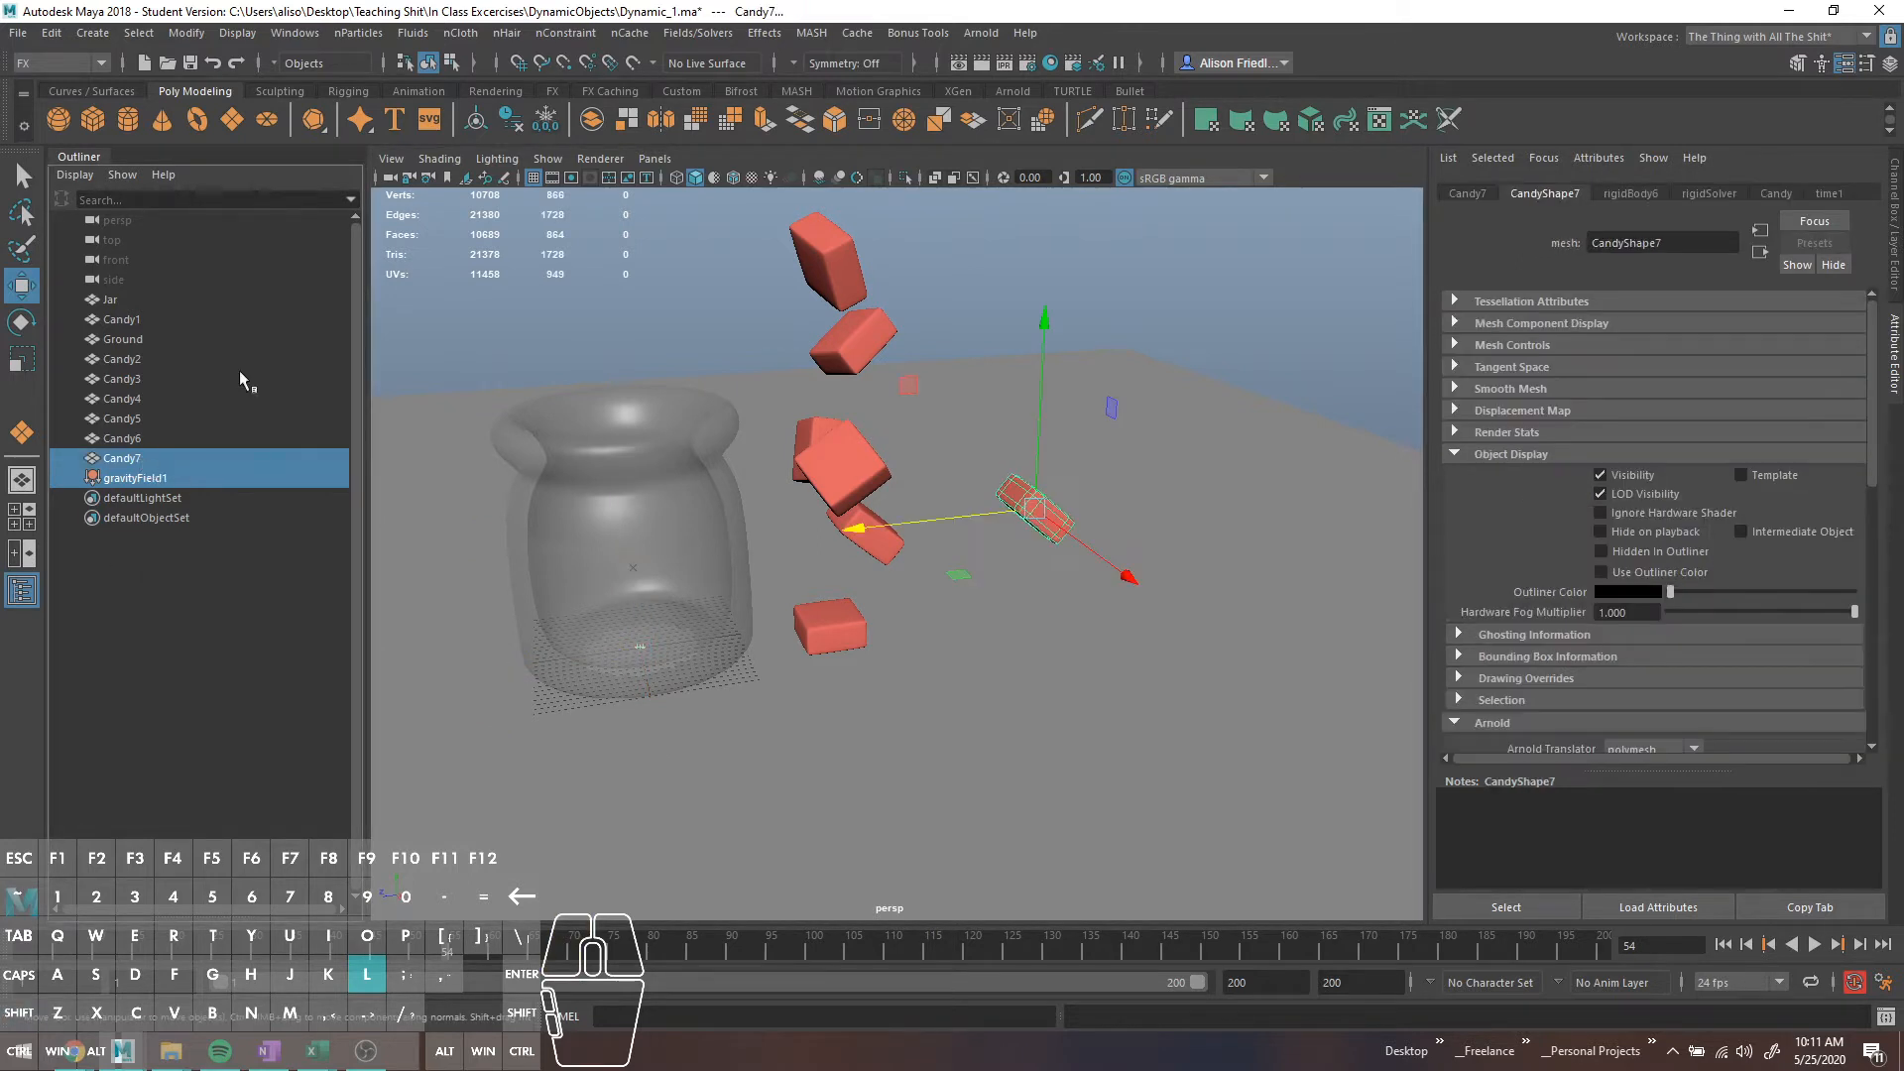
pyautogui.click(149, 478)
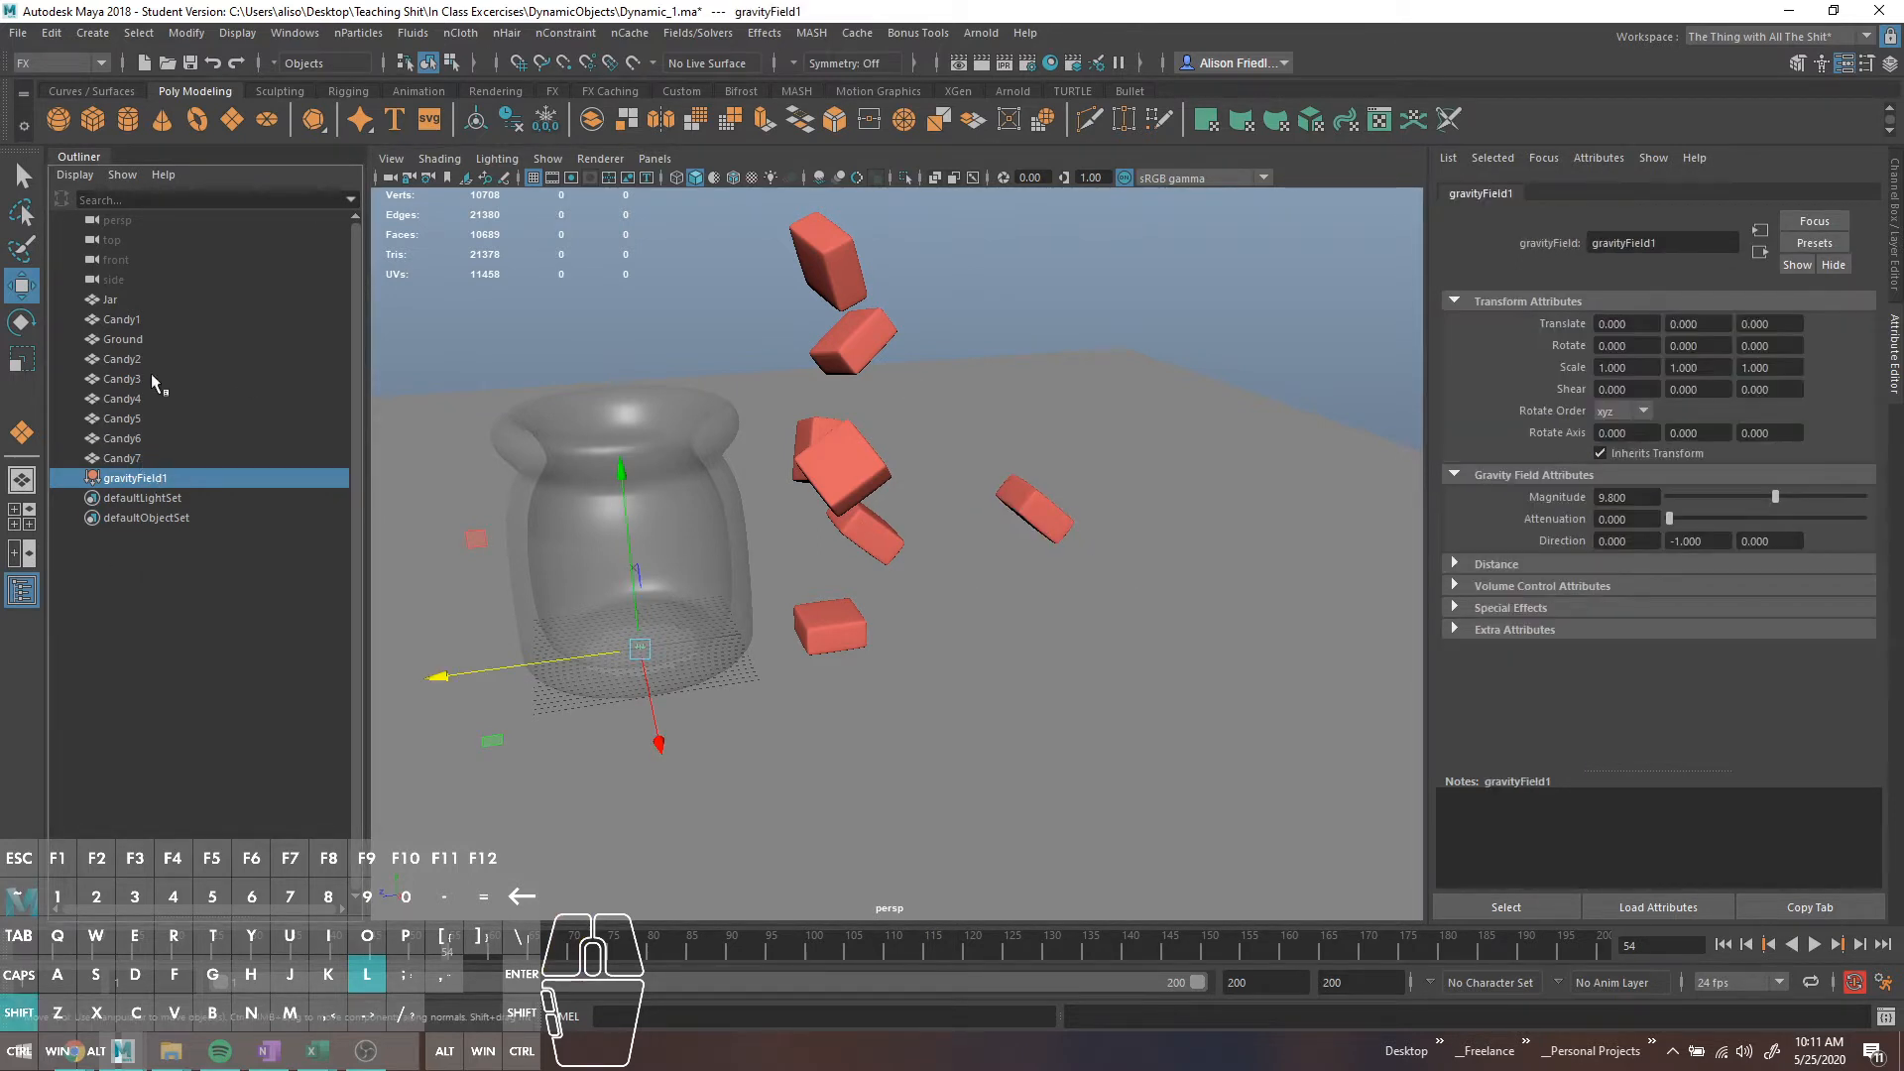
pyautogui.keyDown('shift'); pyautogui.click(152, 319); pyautogui.keyUp('shift')
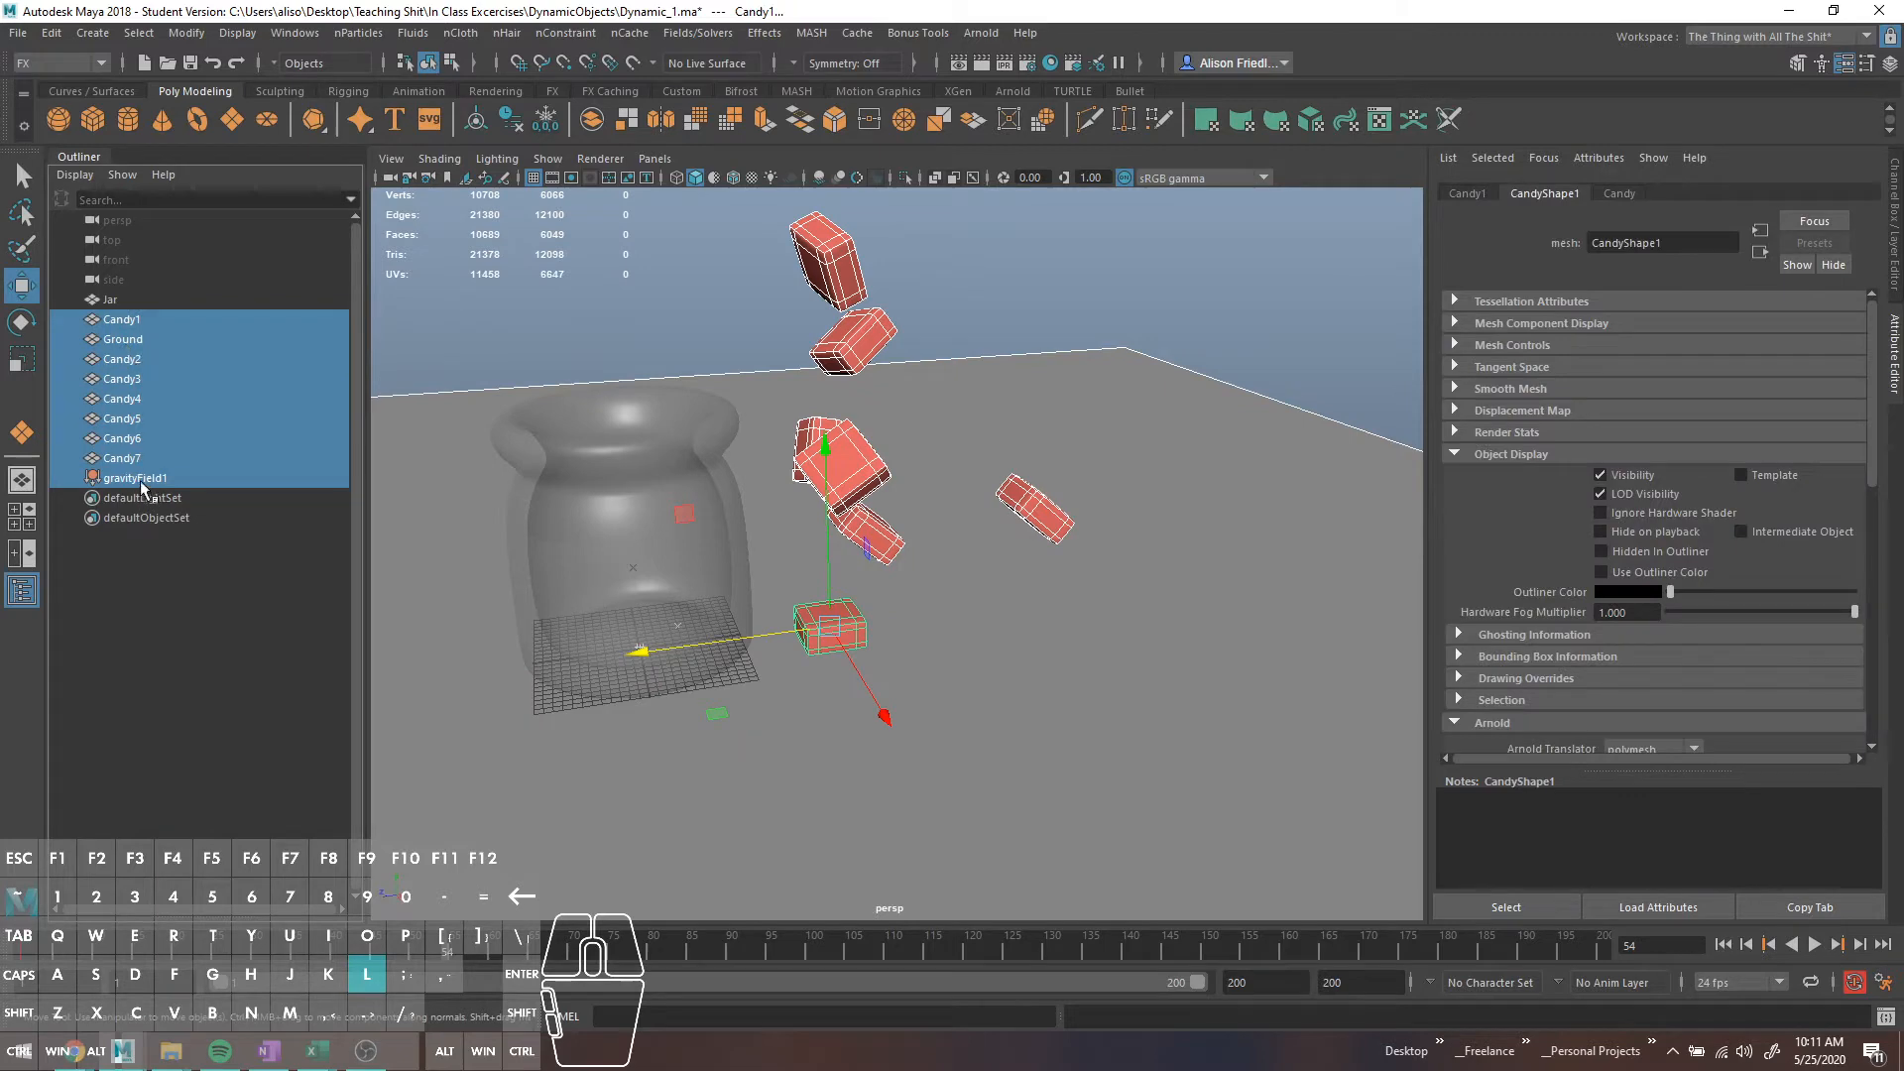
pyautogui.click(699, 33)
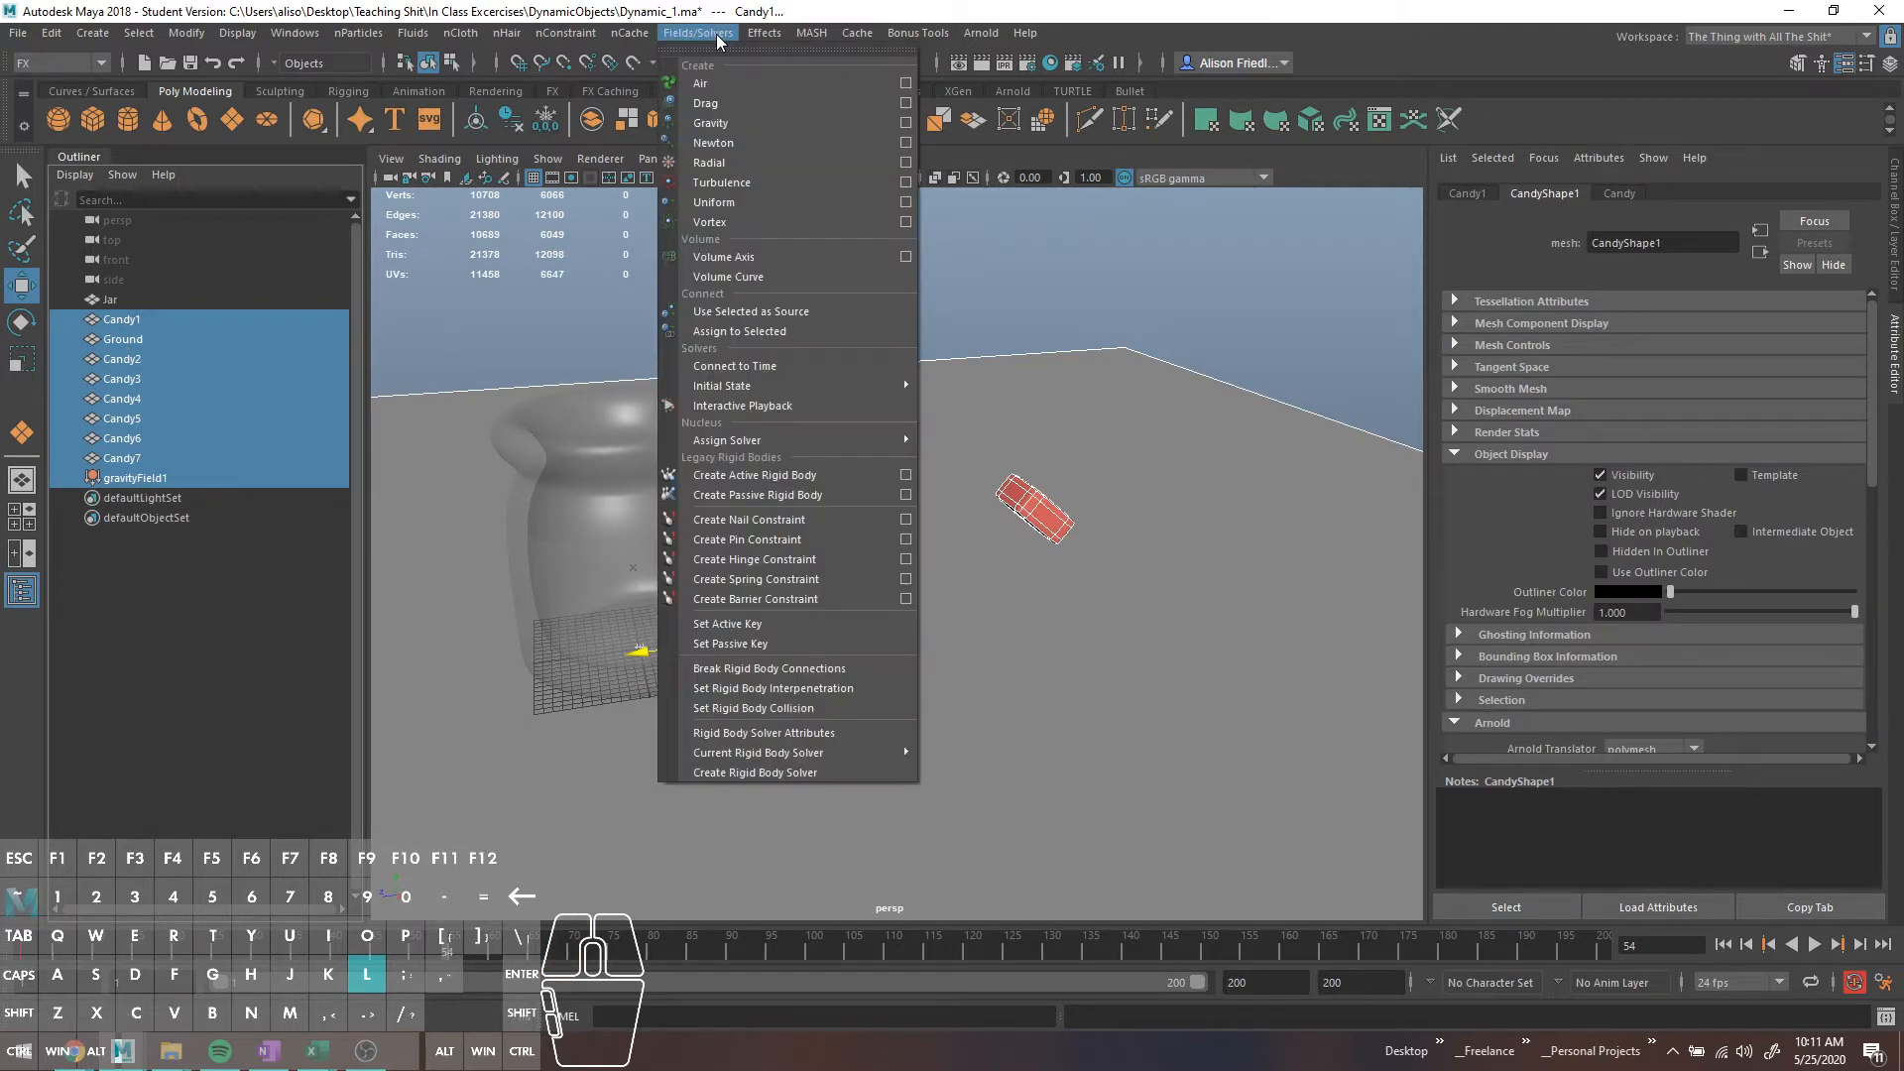
pyautogui.click(792, 331)
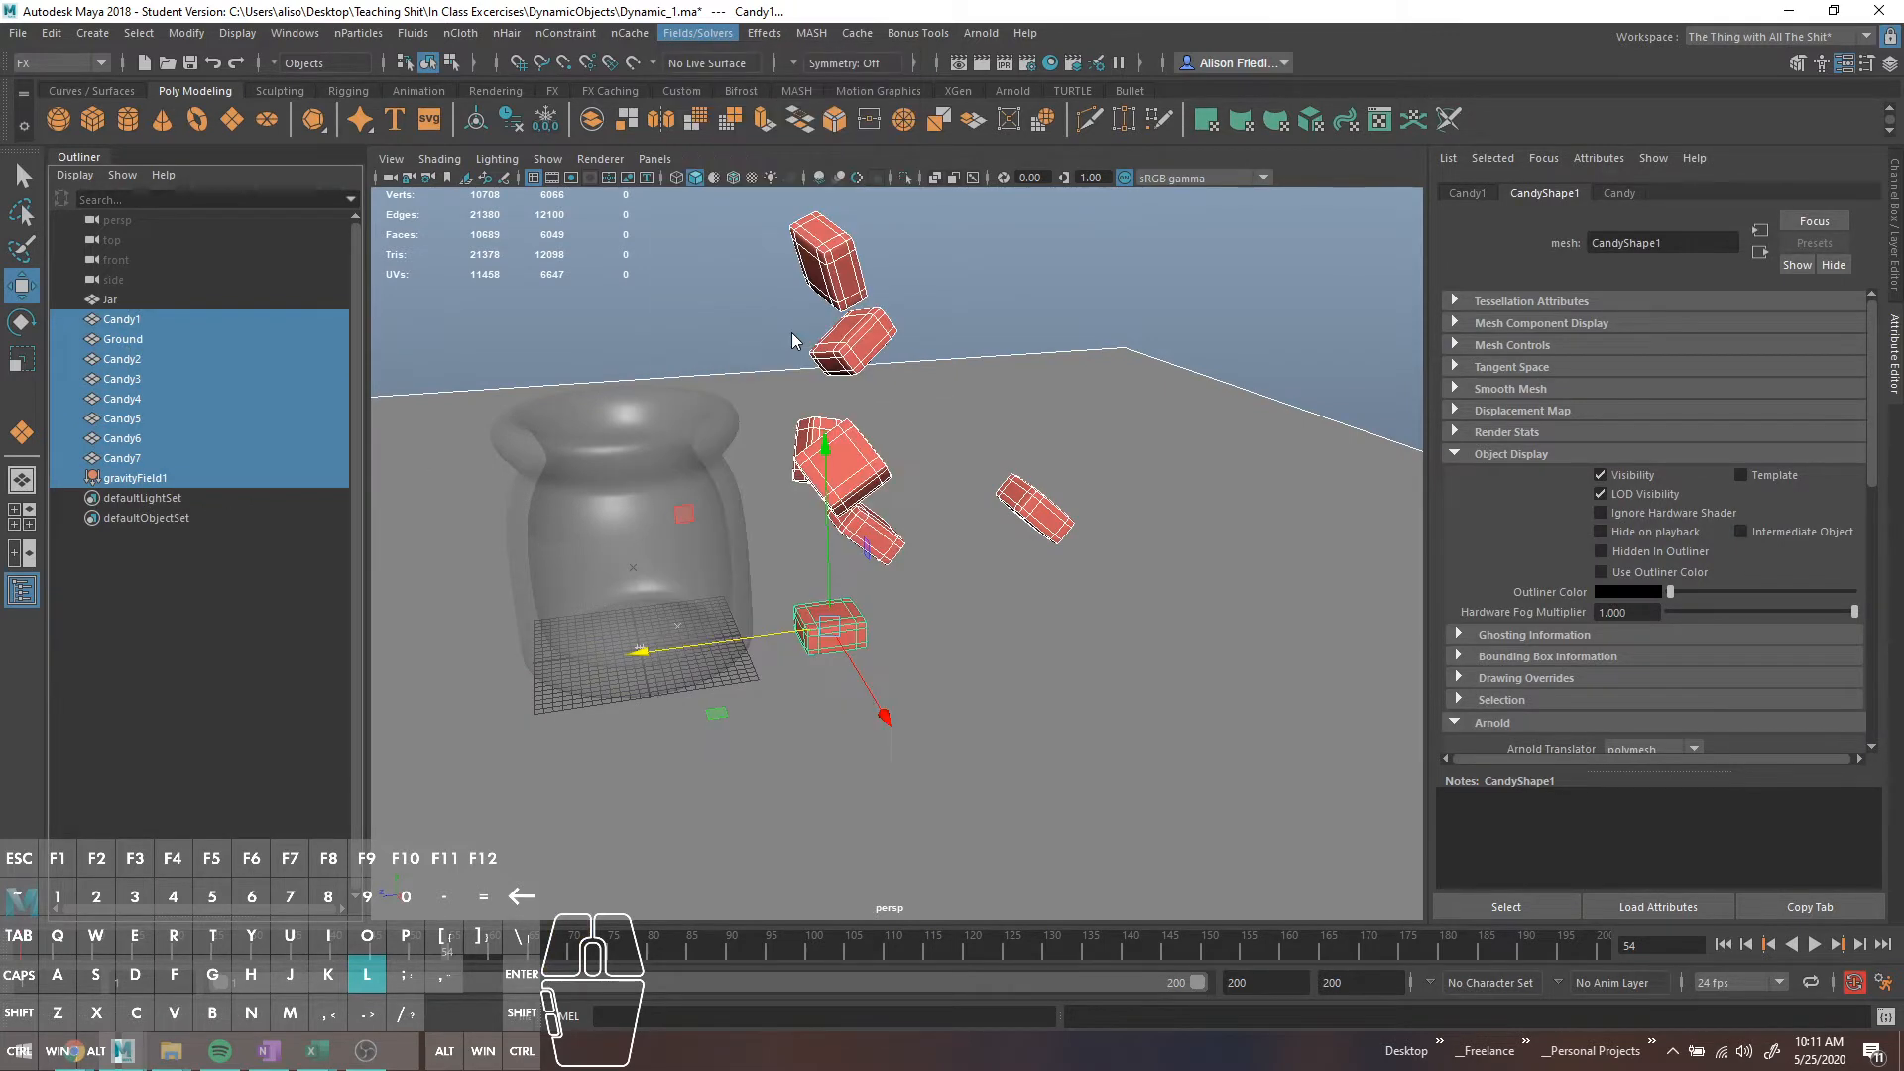
pyautogui.click(1722, 944)
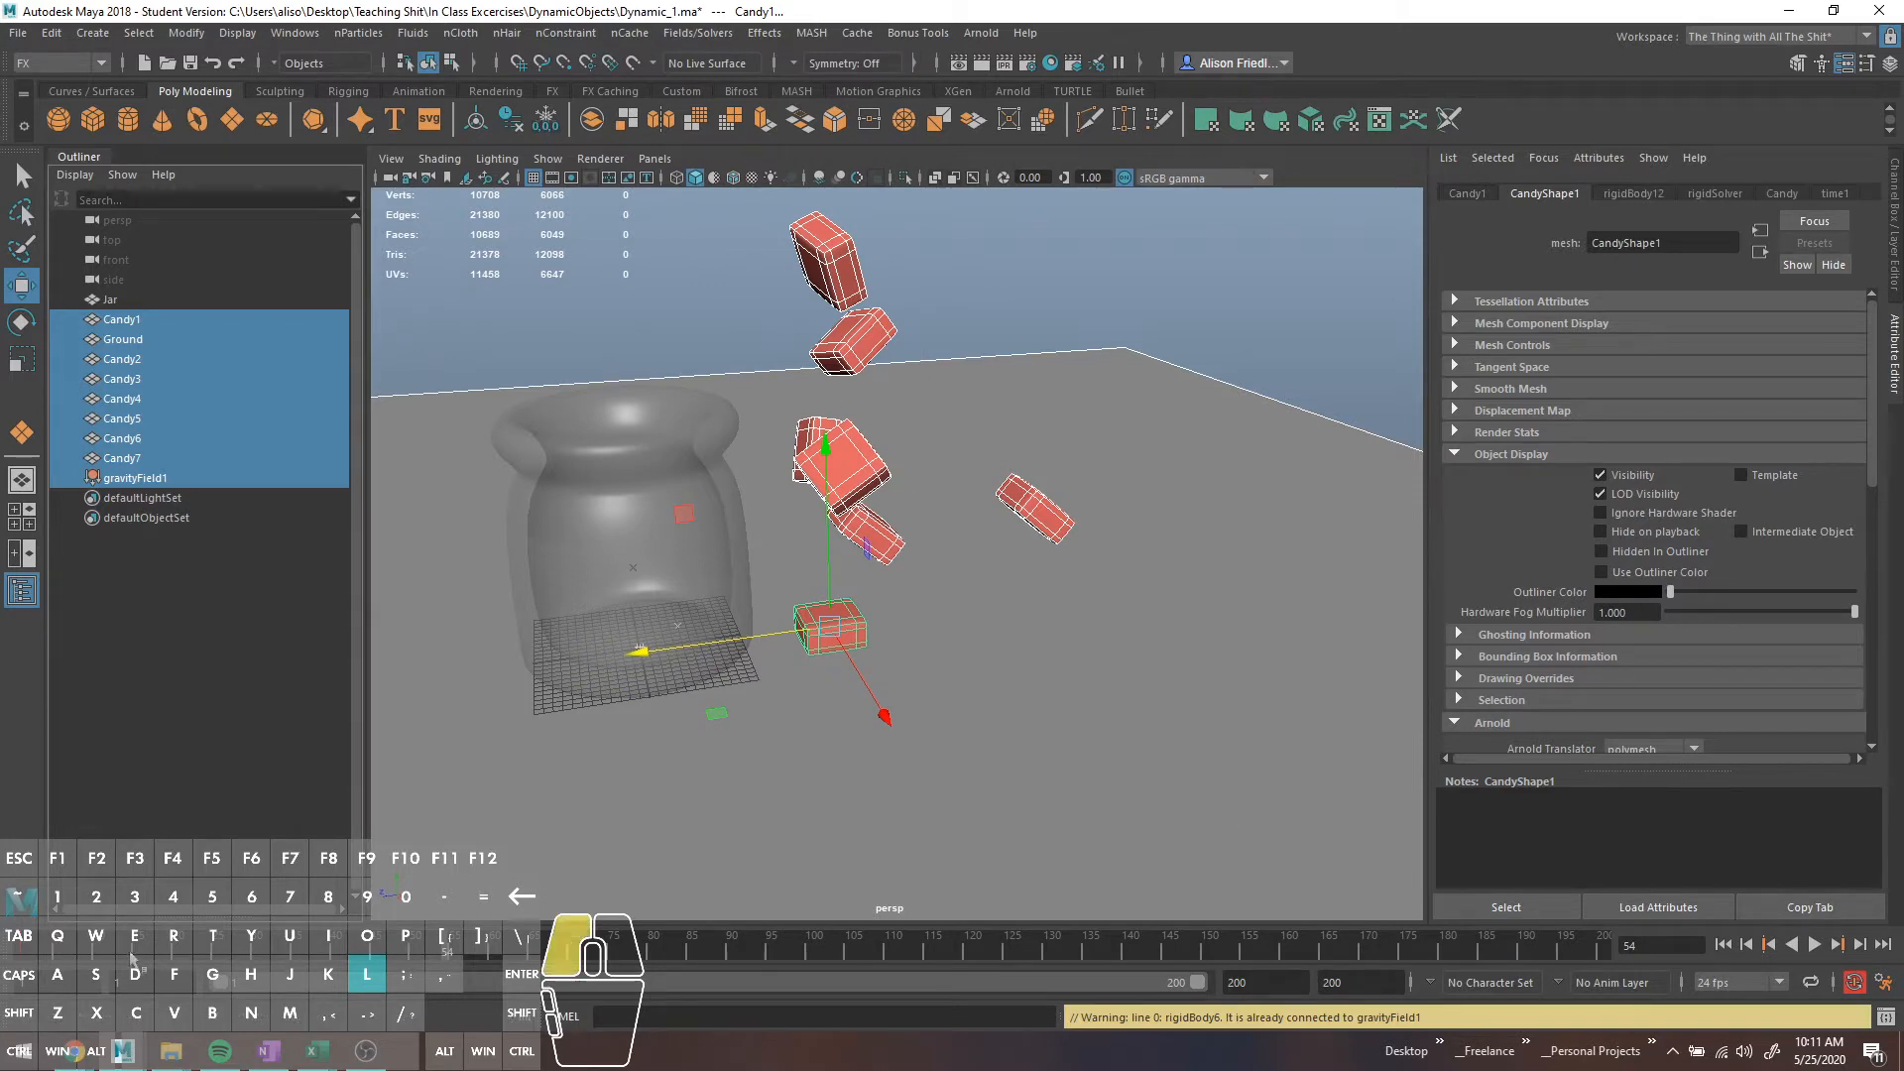
pyautogui.click(1815, 945)
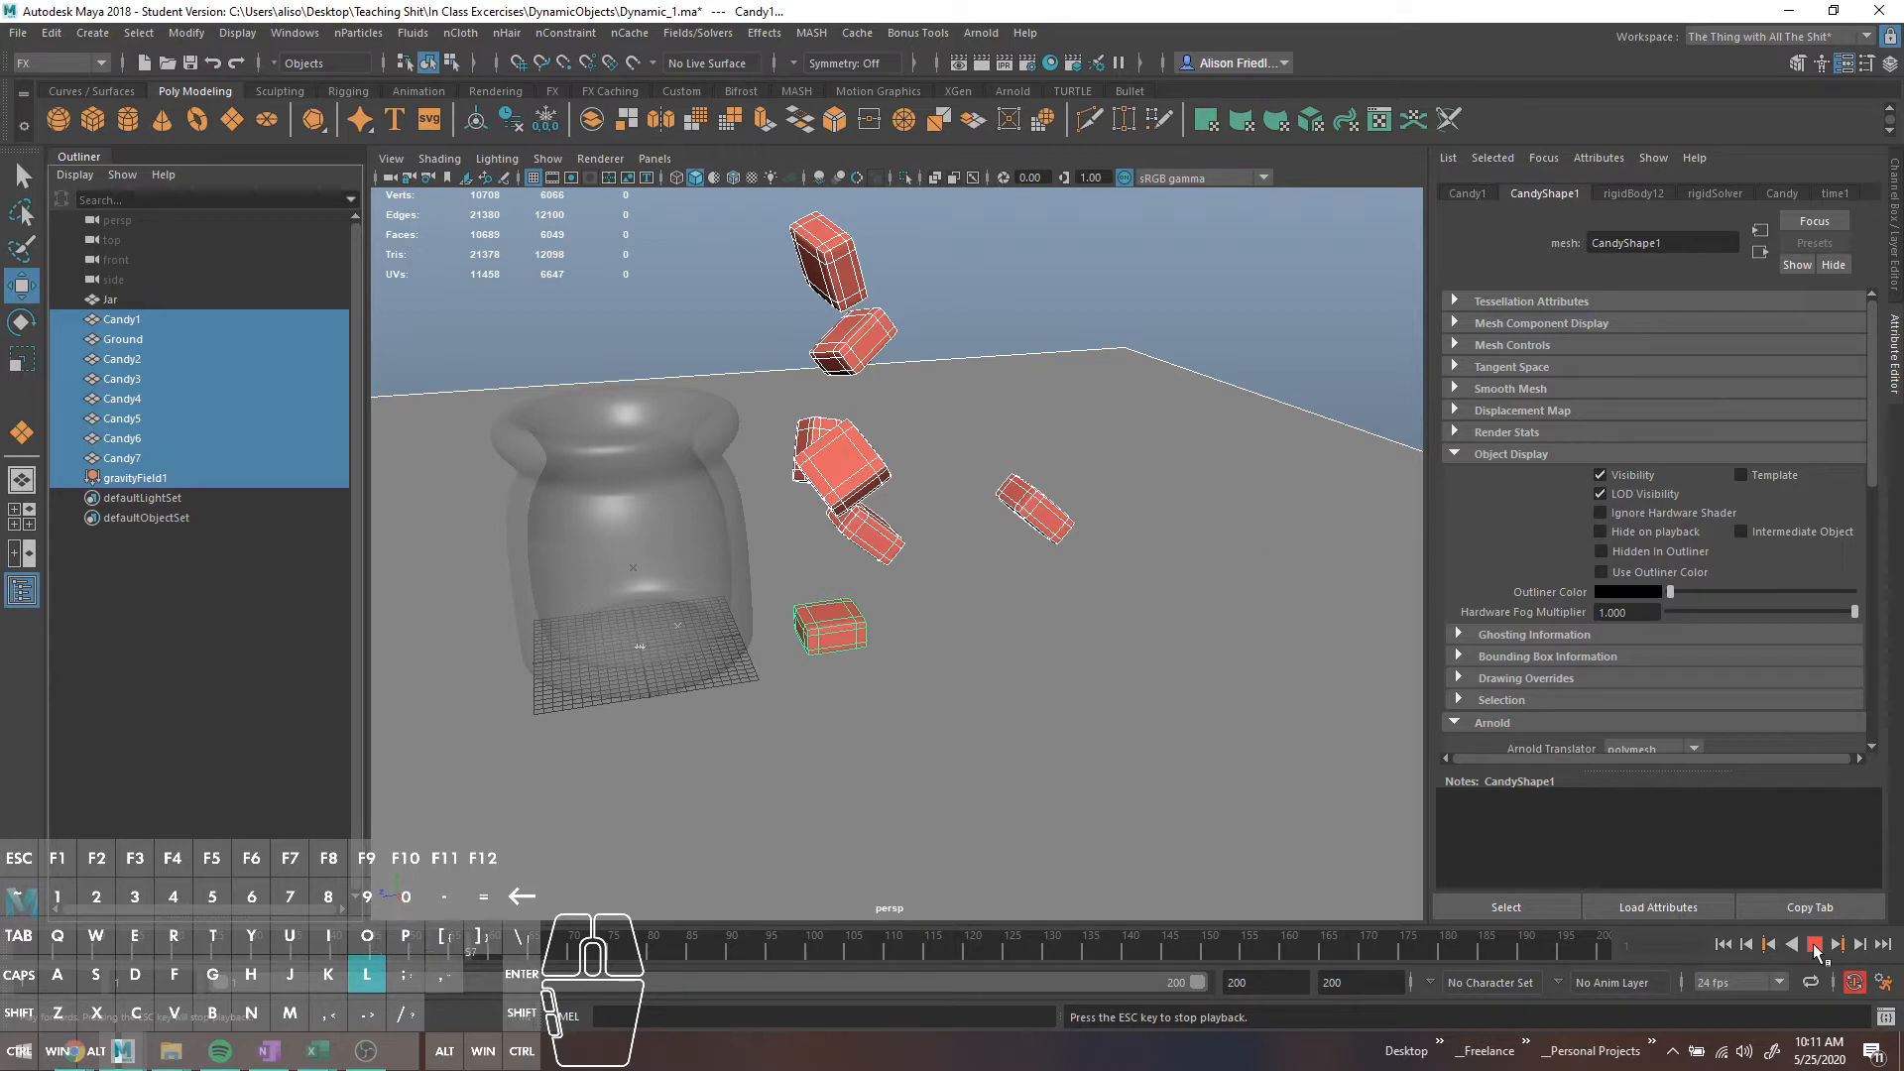
pyautogui.click(1815, 945)
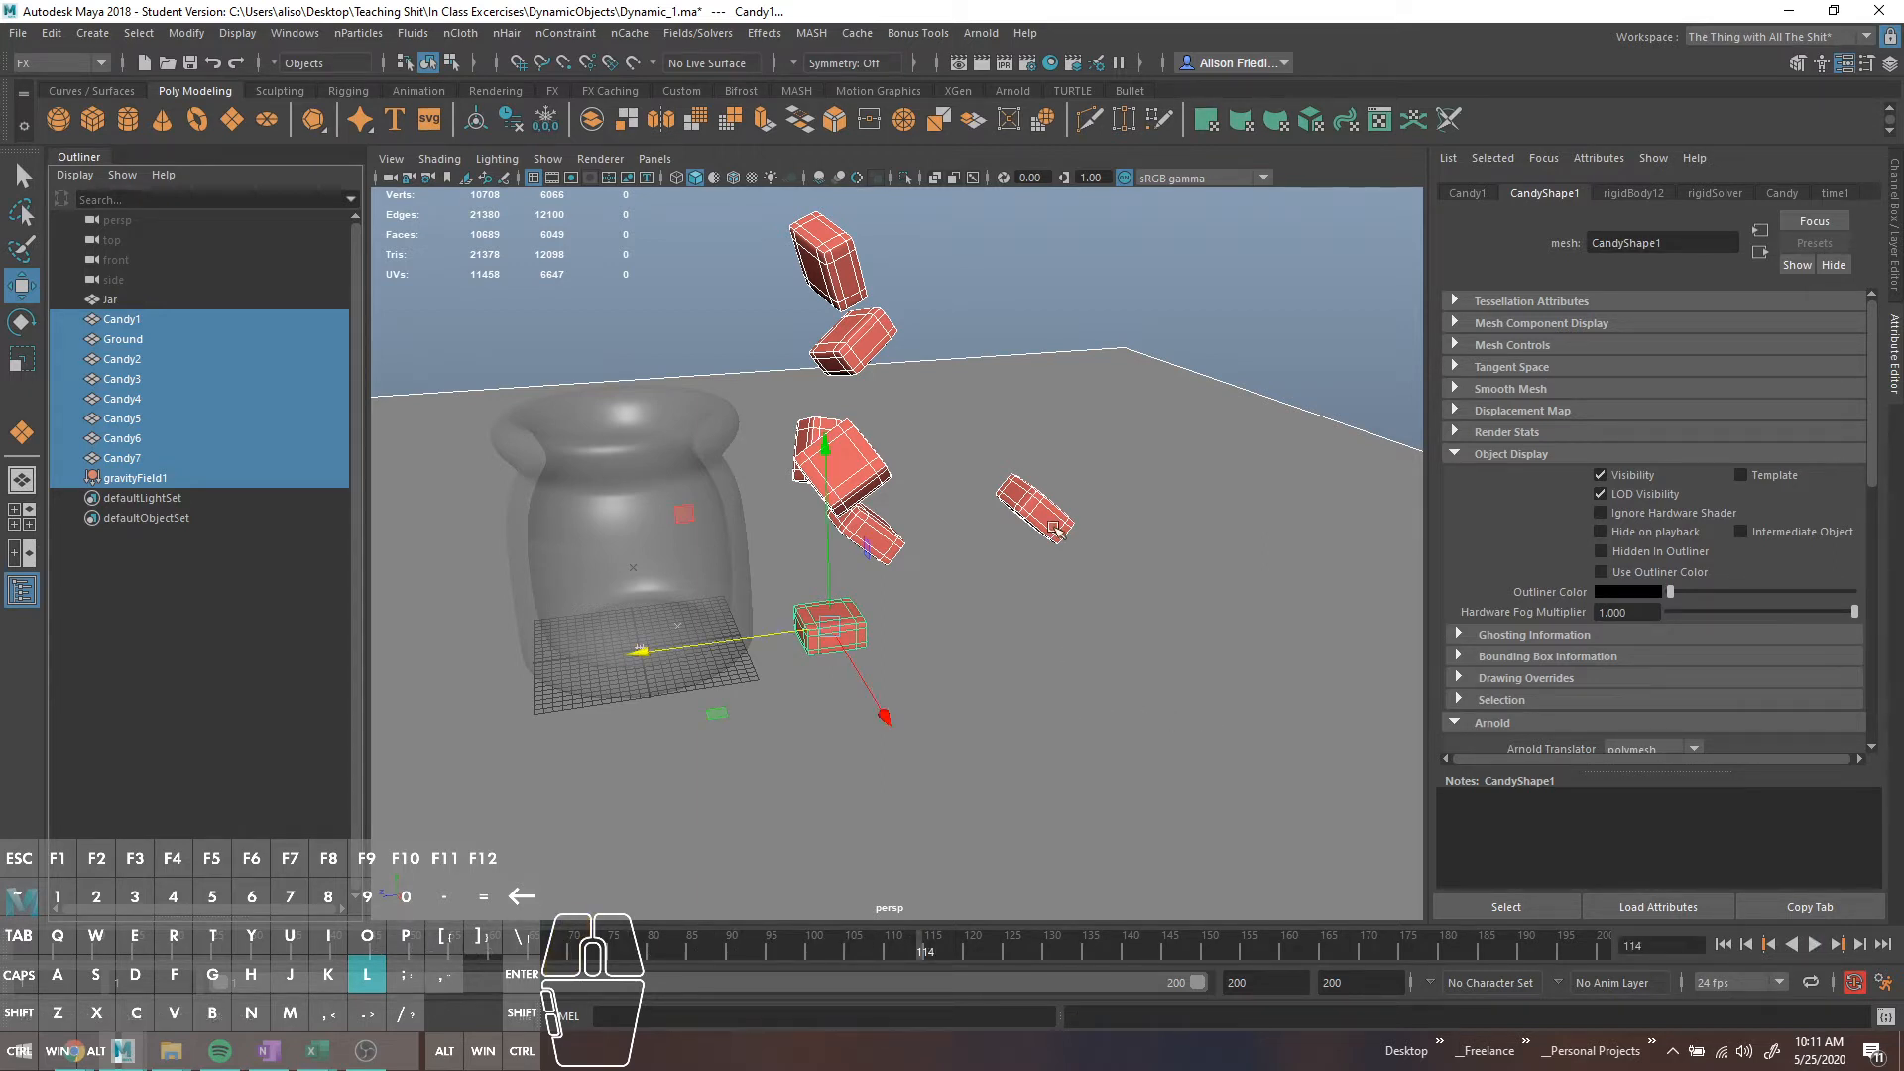
# Inspect the rigid solver and rigid body attributes of Candy7
pyautogui.click(1036, 514)
pyautogui.keyDown('alt'); pyautogui.moveTo(1090, 530); pyautogui.dragTo(1080, 486); pyautogui.keyUp('alt')
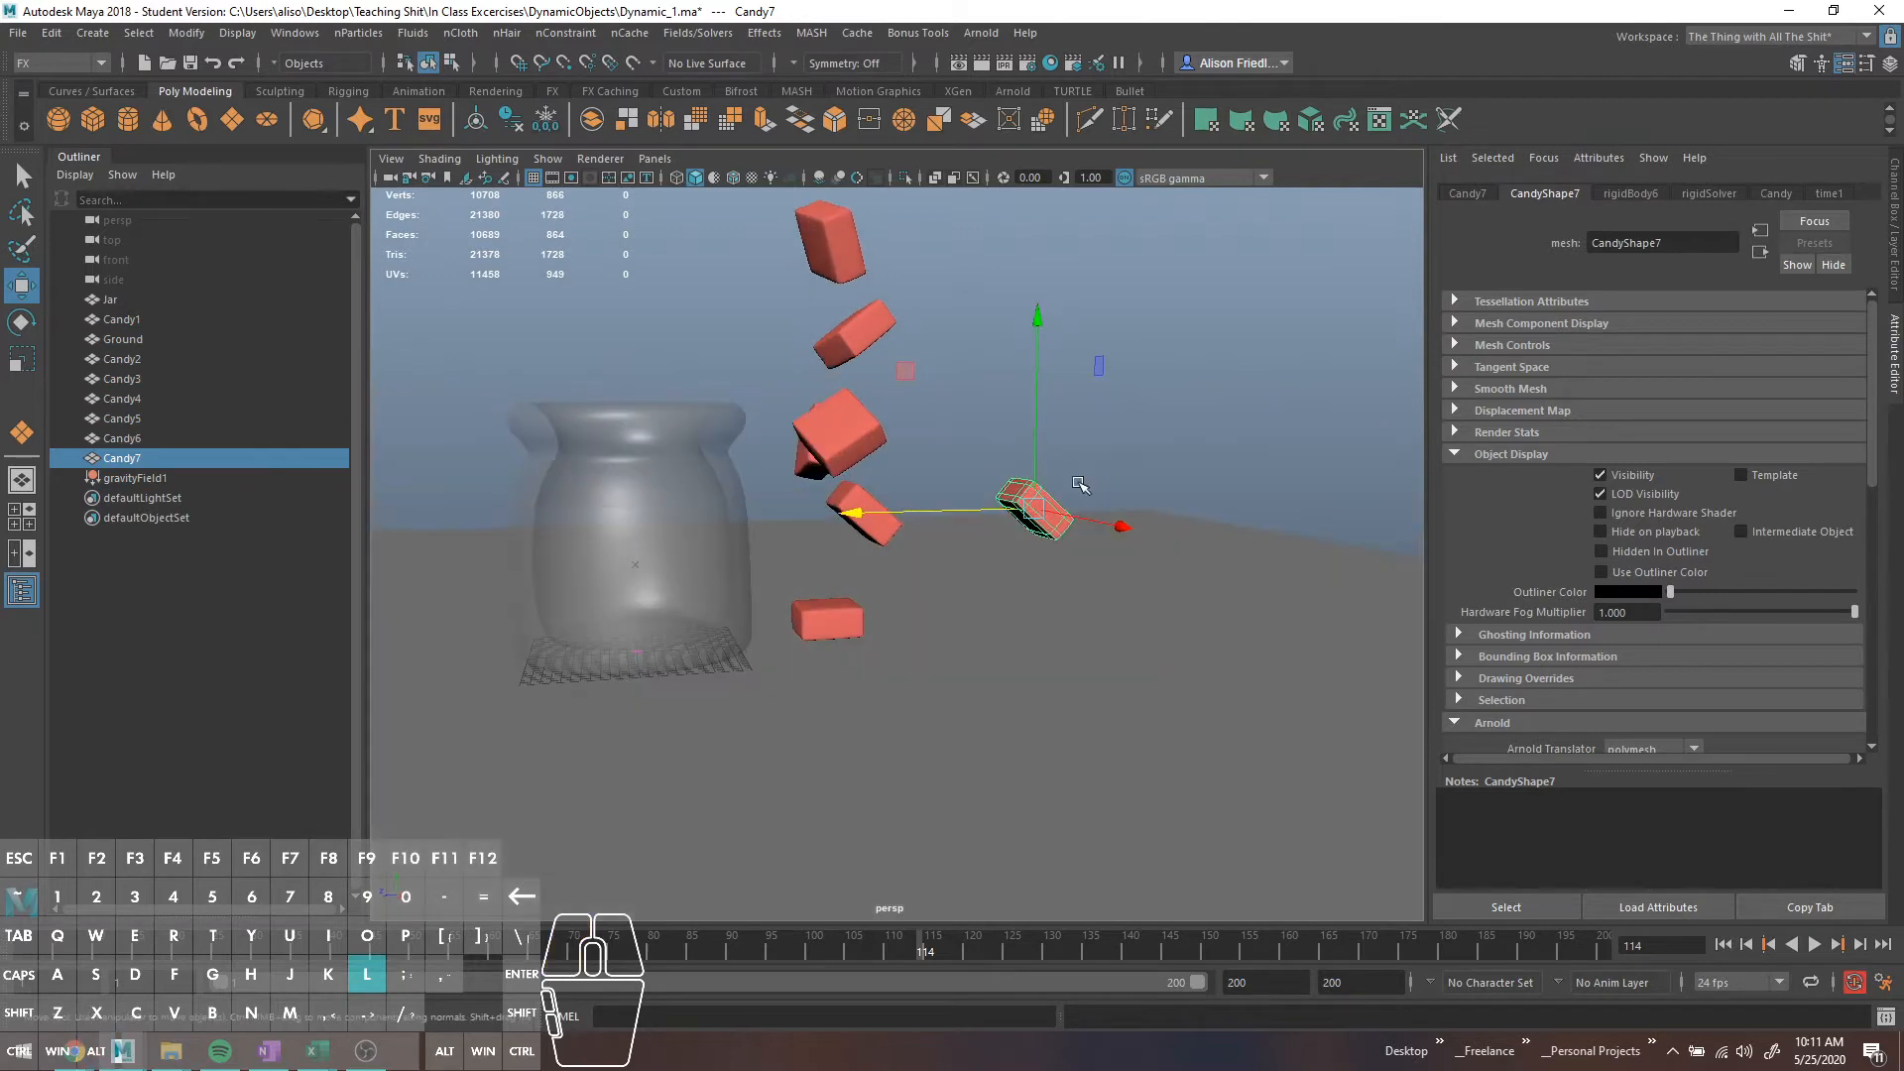
pyautogui.click(1733, 198)
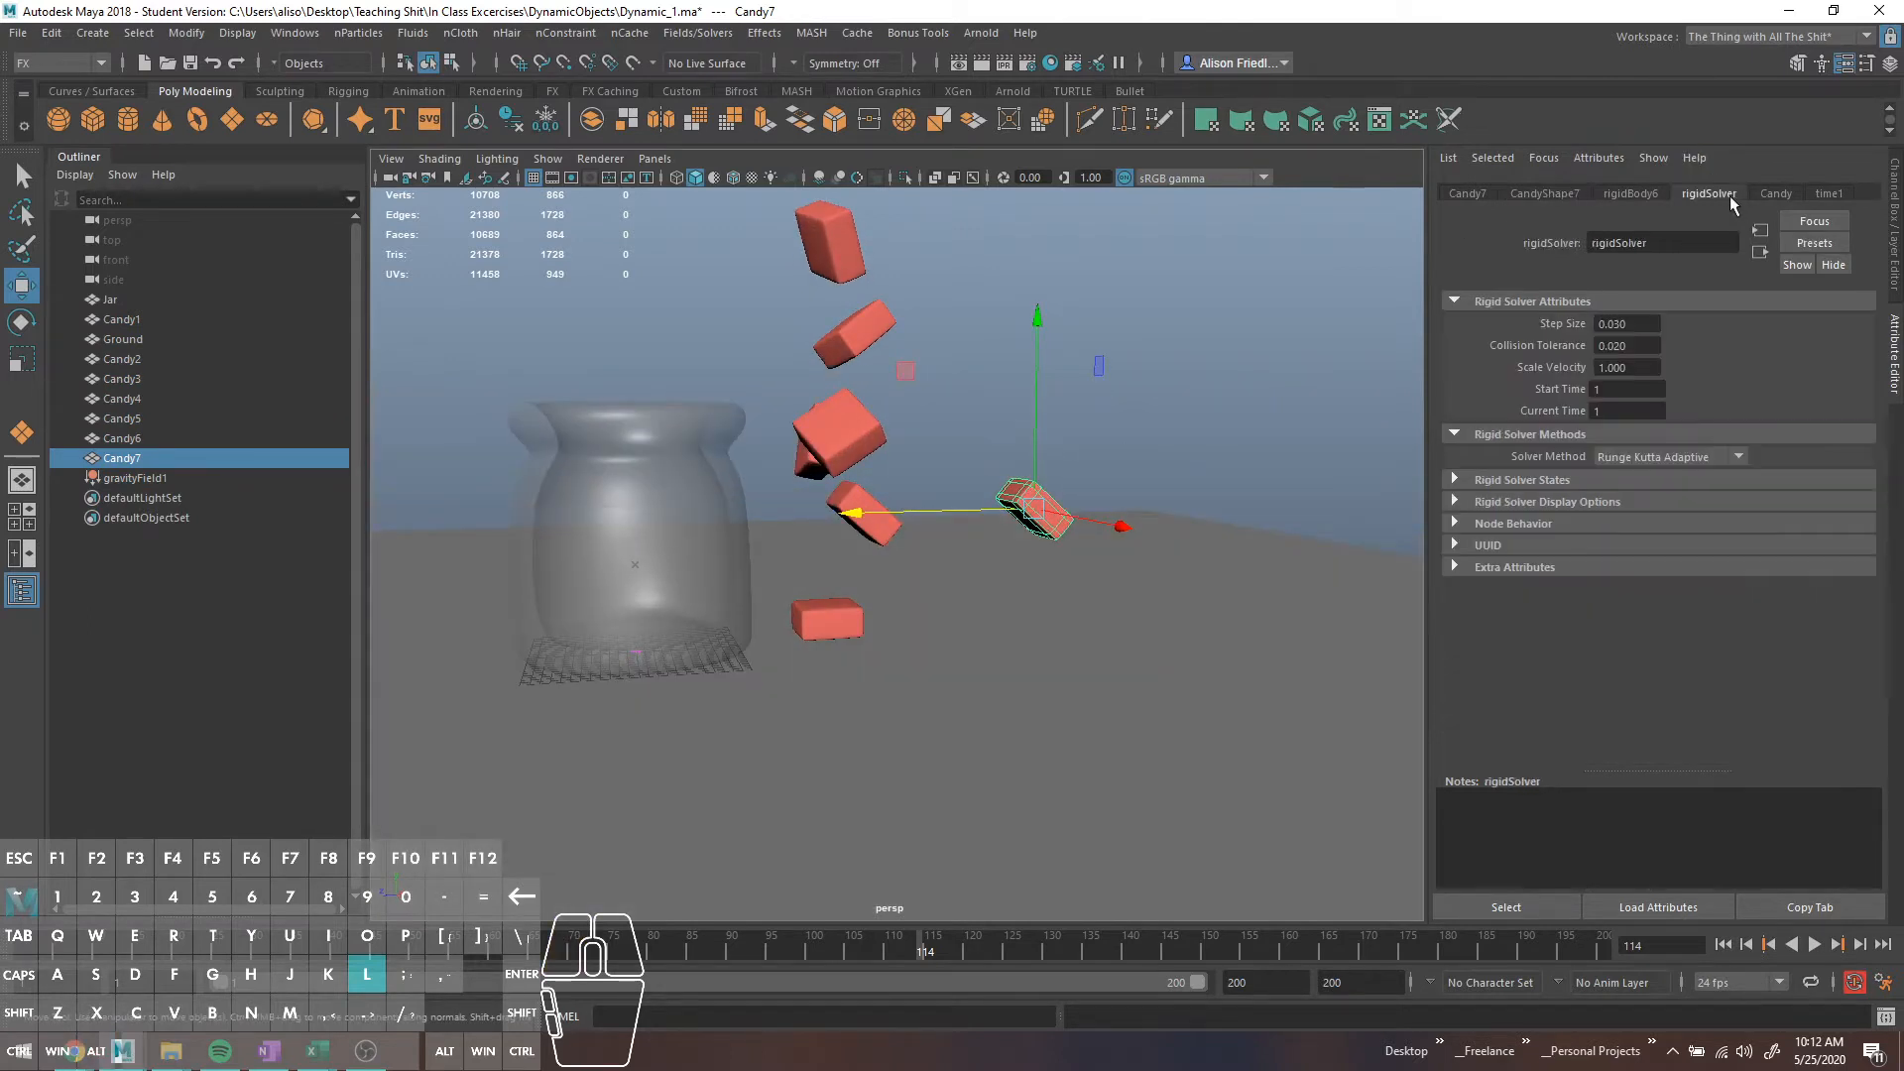
pyautogui.click(1651, 201)
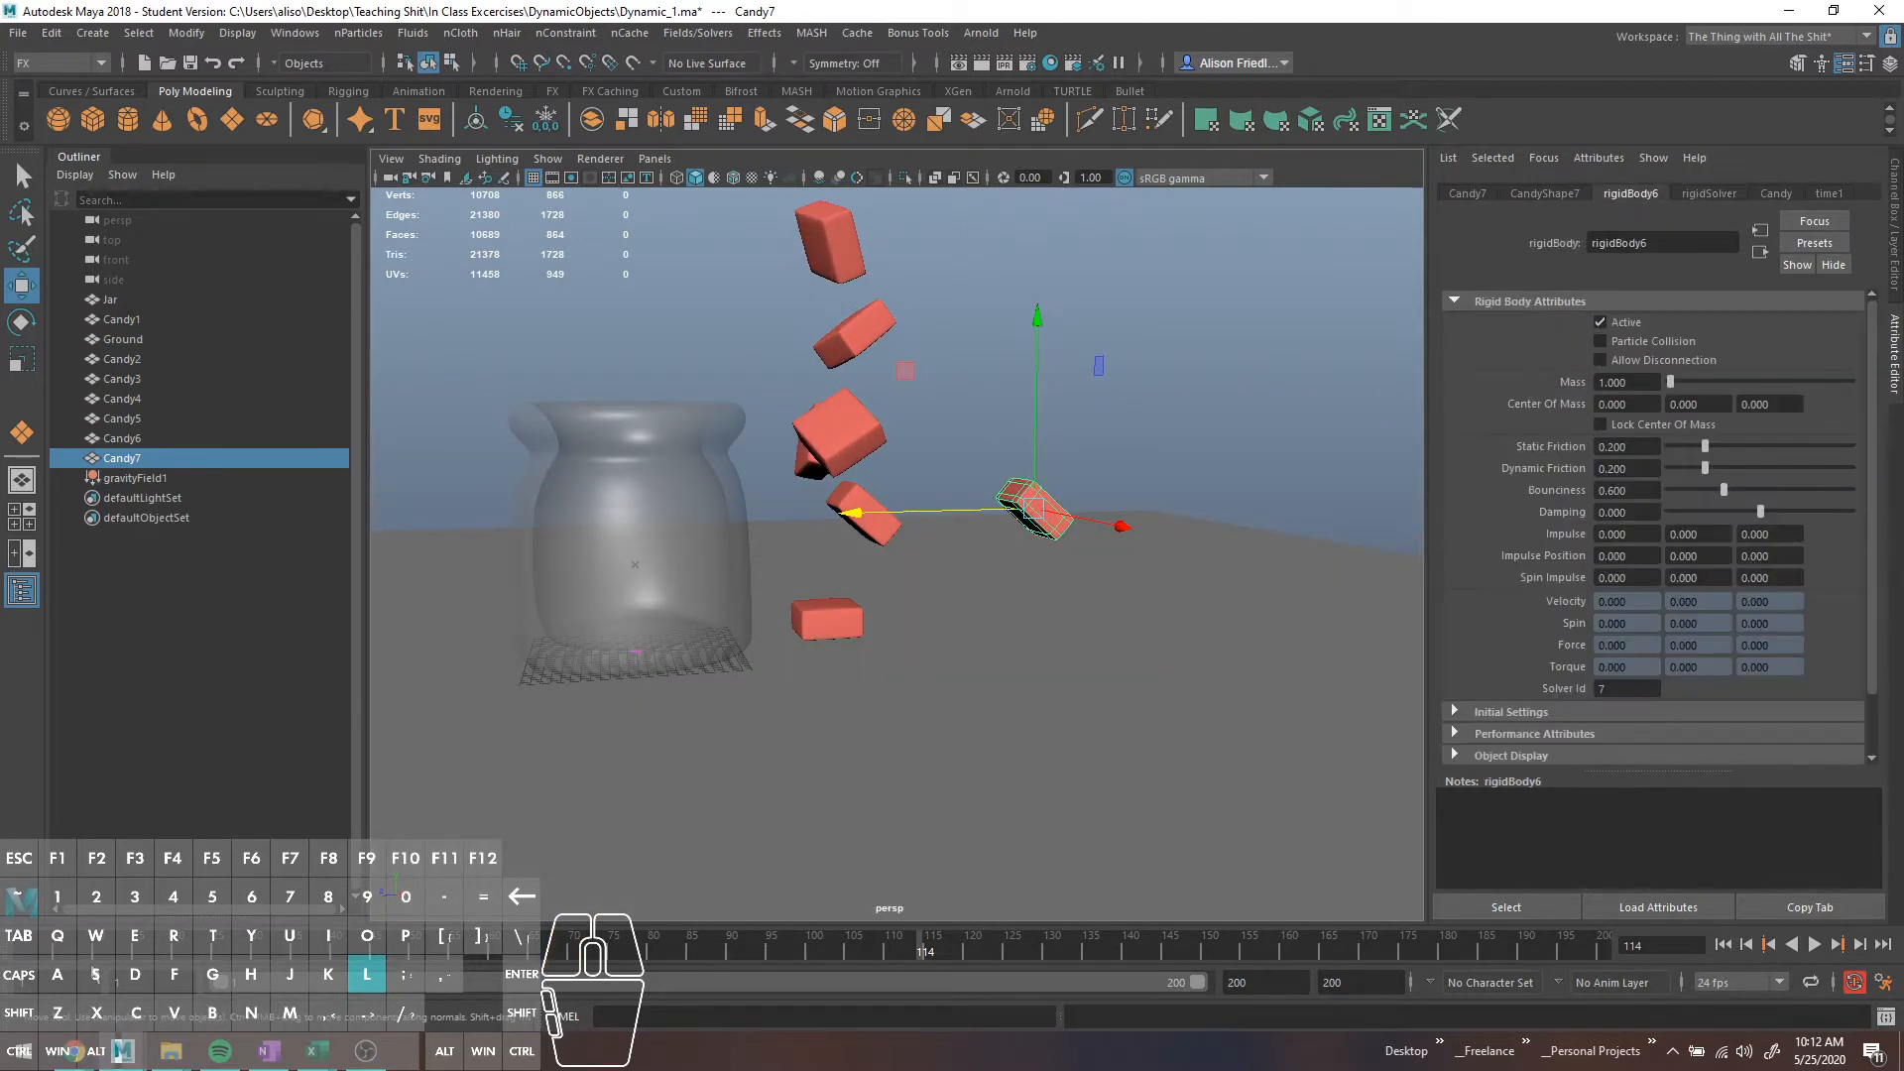
# Return to the first frame, replace the gravity field with a new one on Candy7, and play the simulation
pyautogui.click(25, 947)
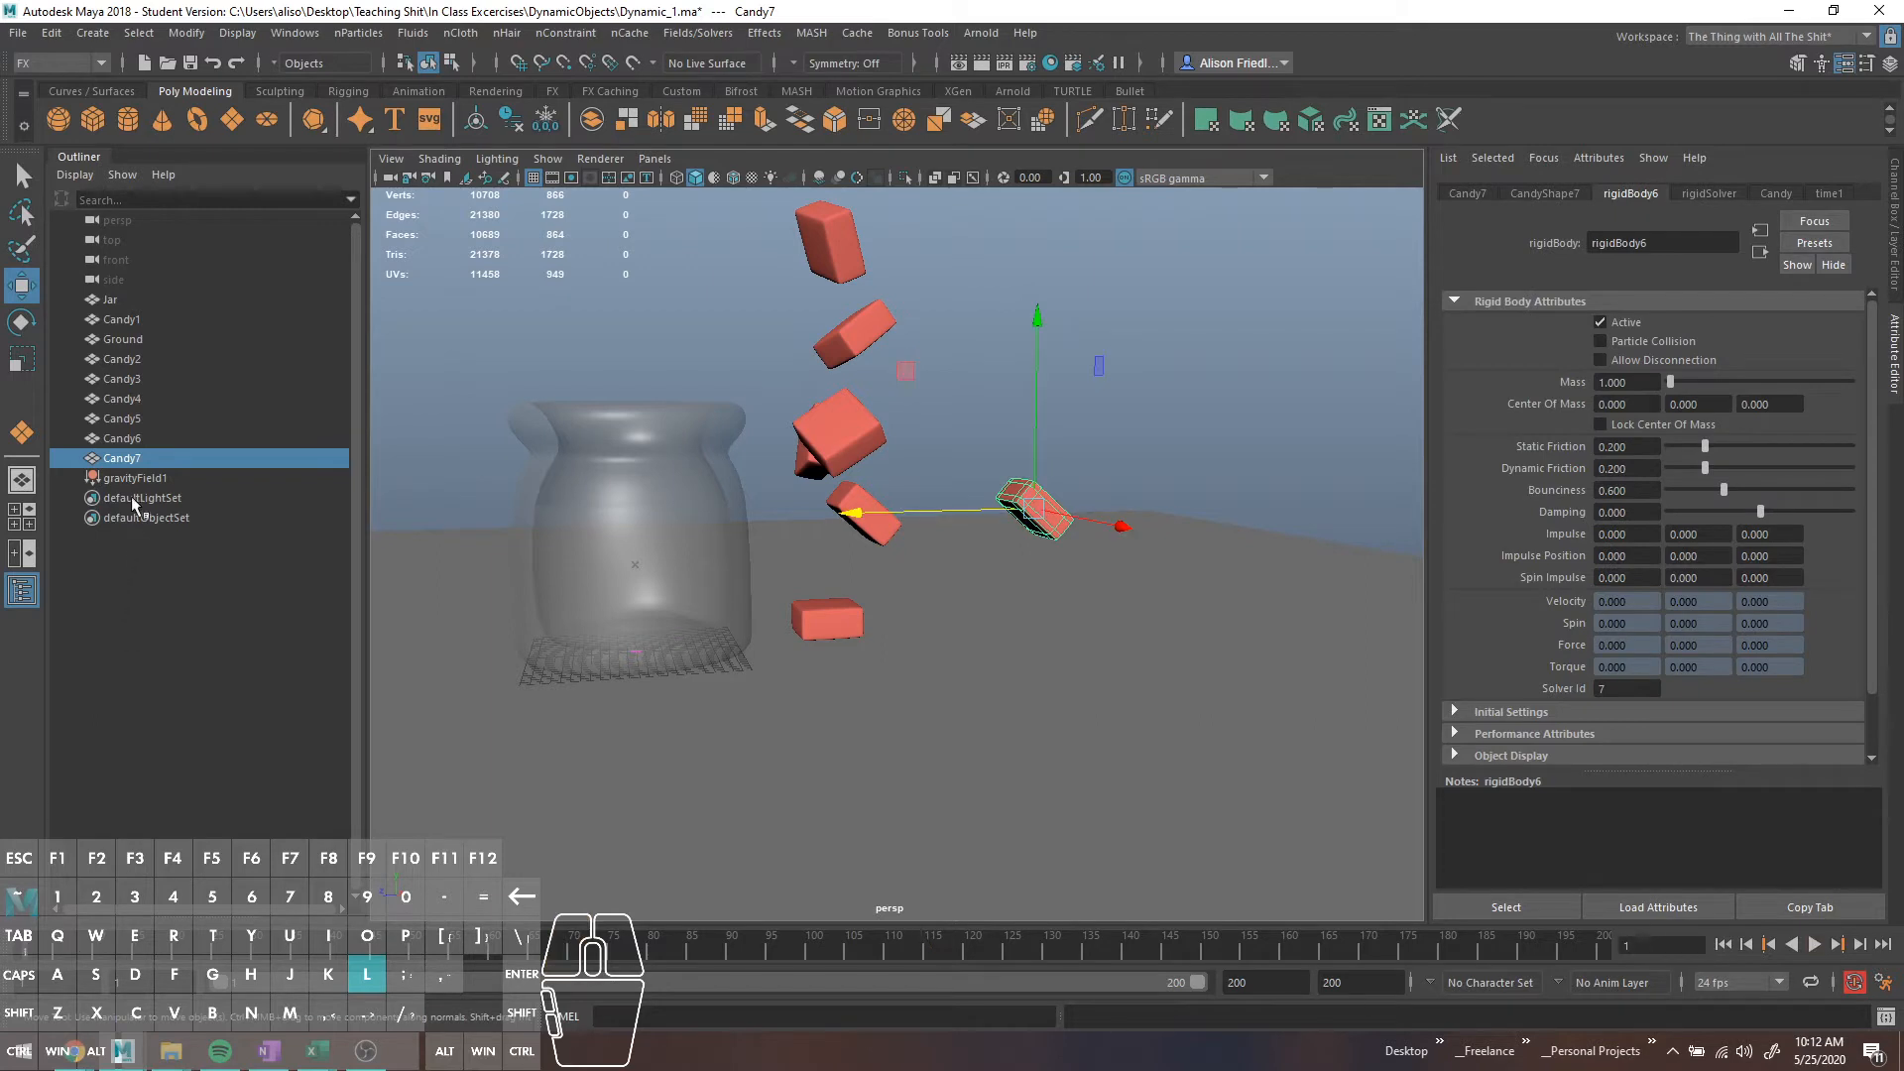
pyautogui.click(135, 478)
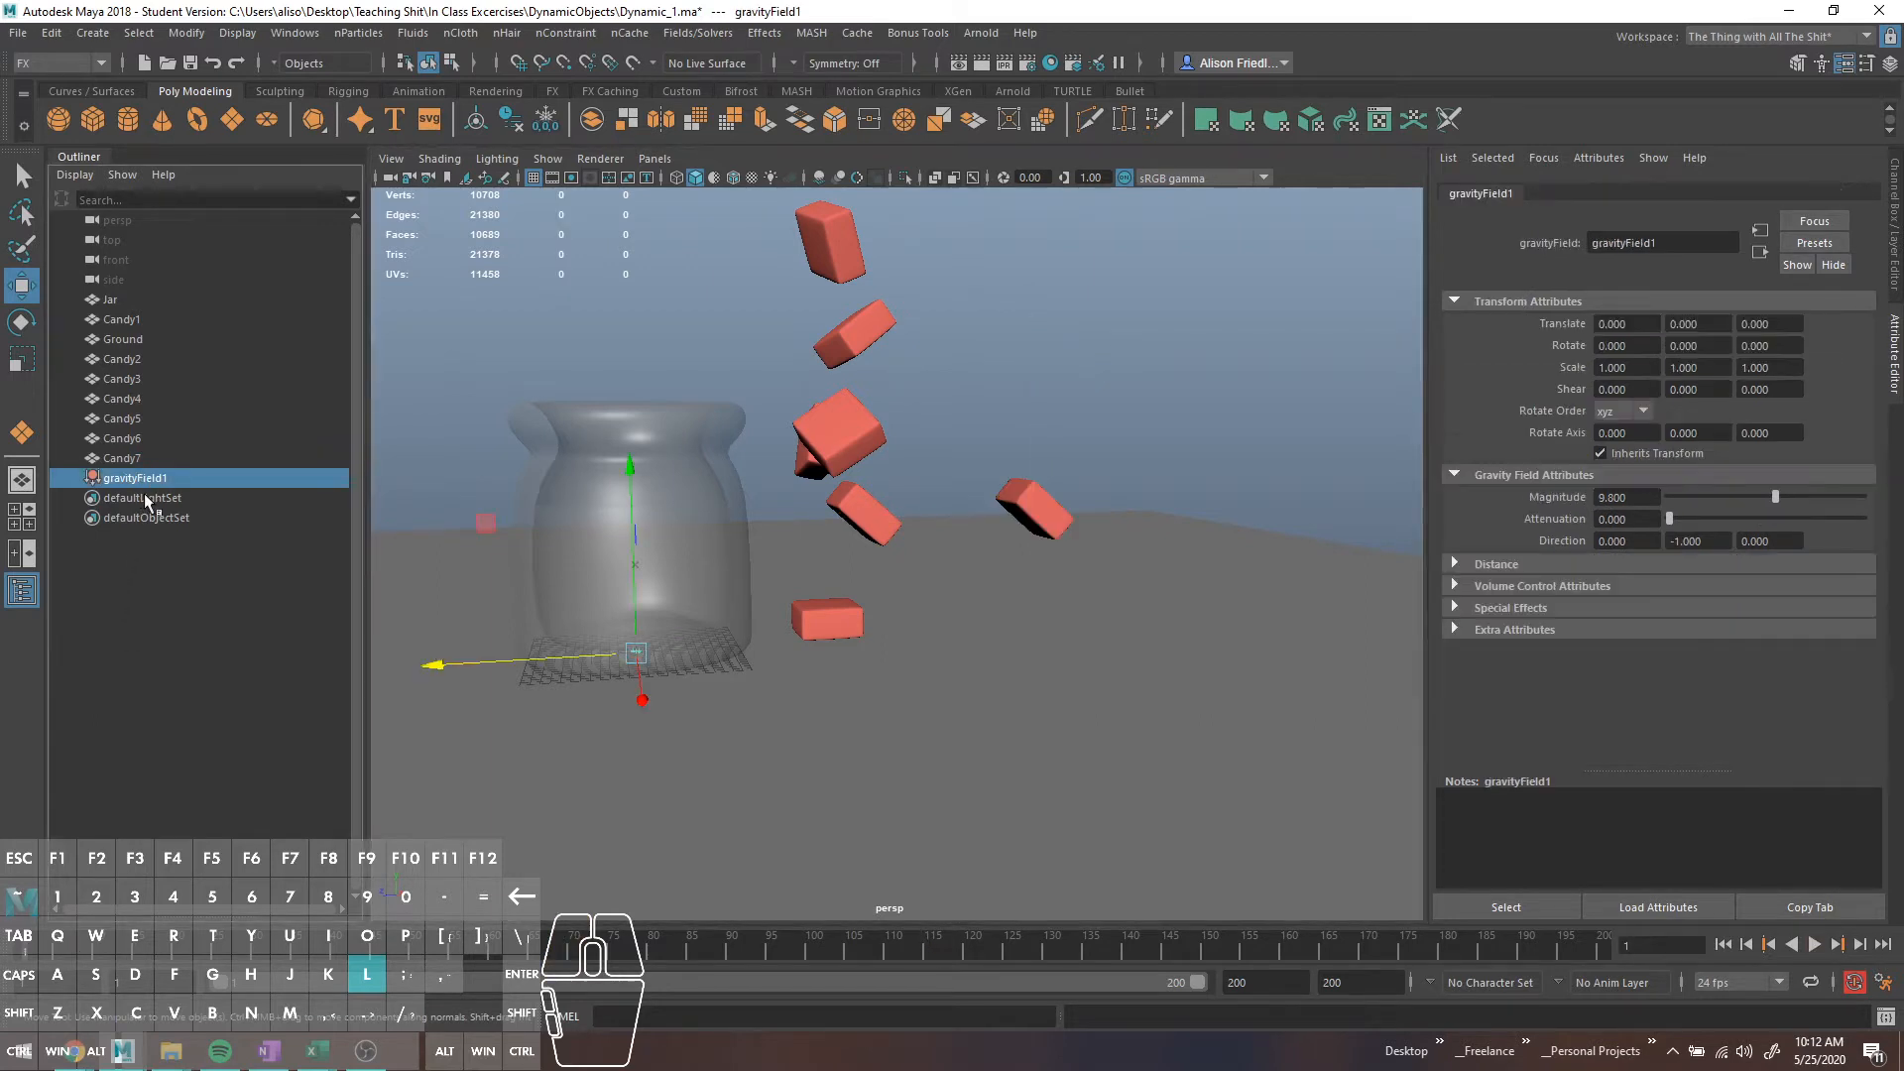
pyautogui.press('Delete')
pyautogui.click(1034, 511)
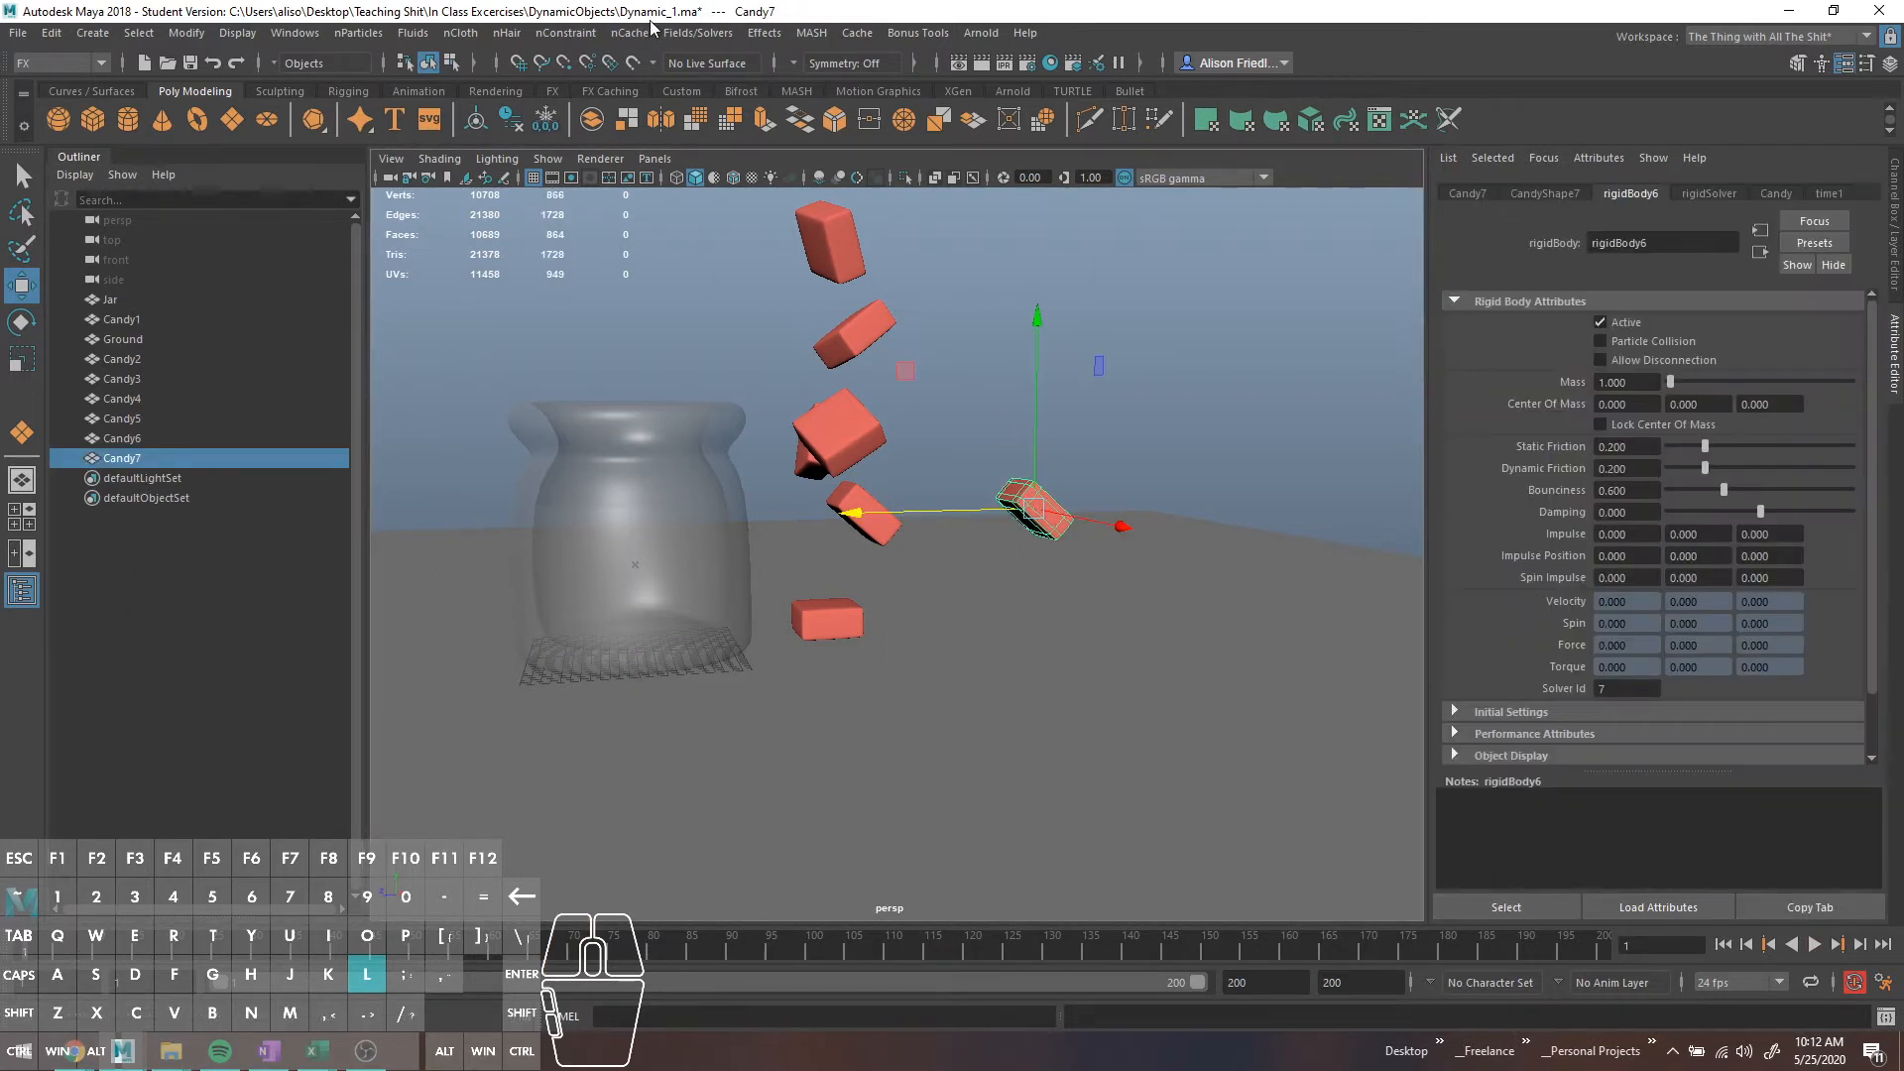
pyautogui.click(699, 32)
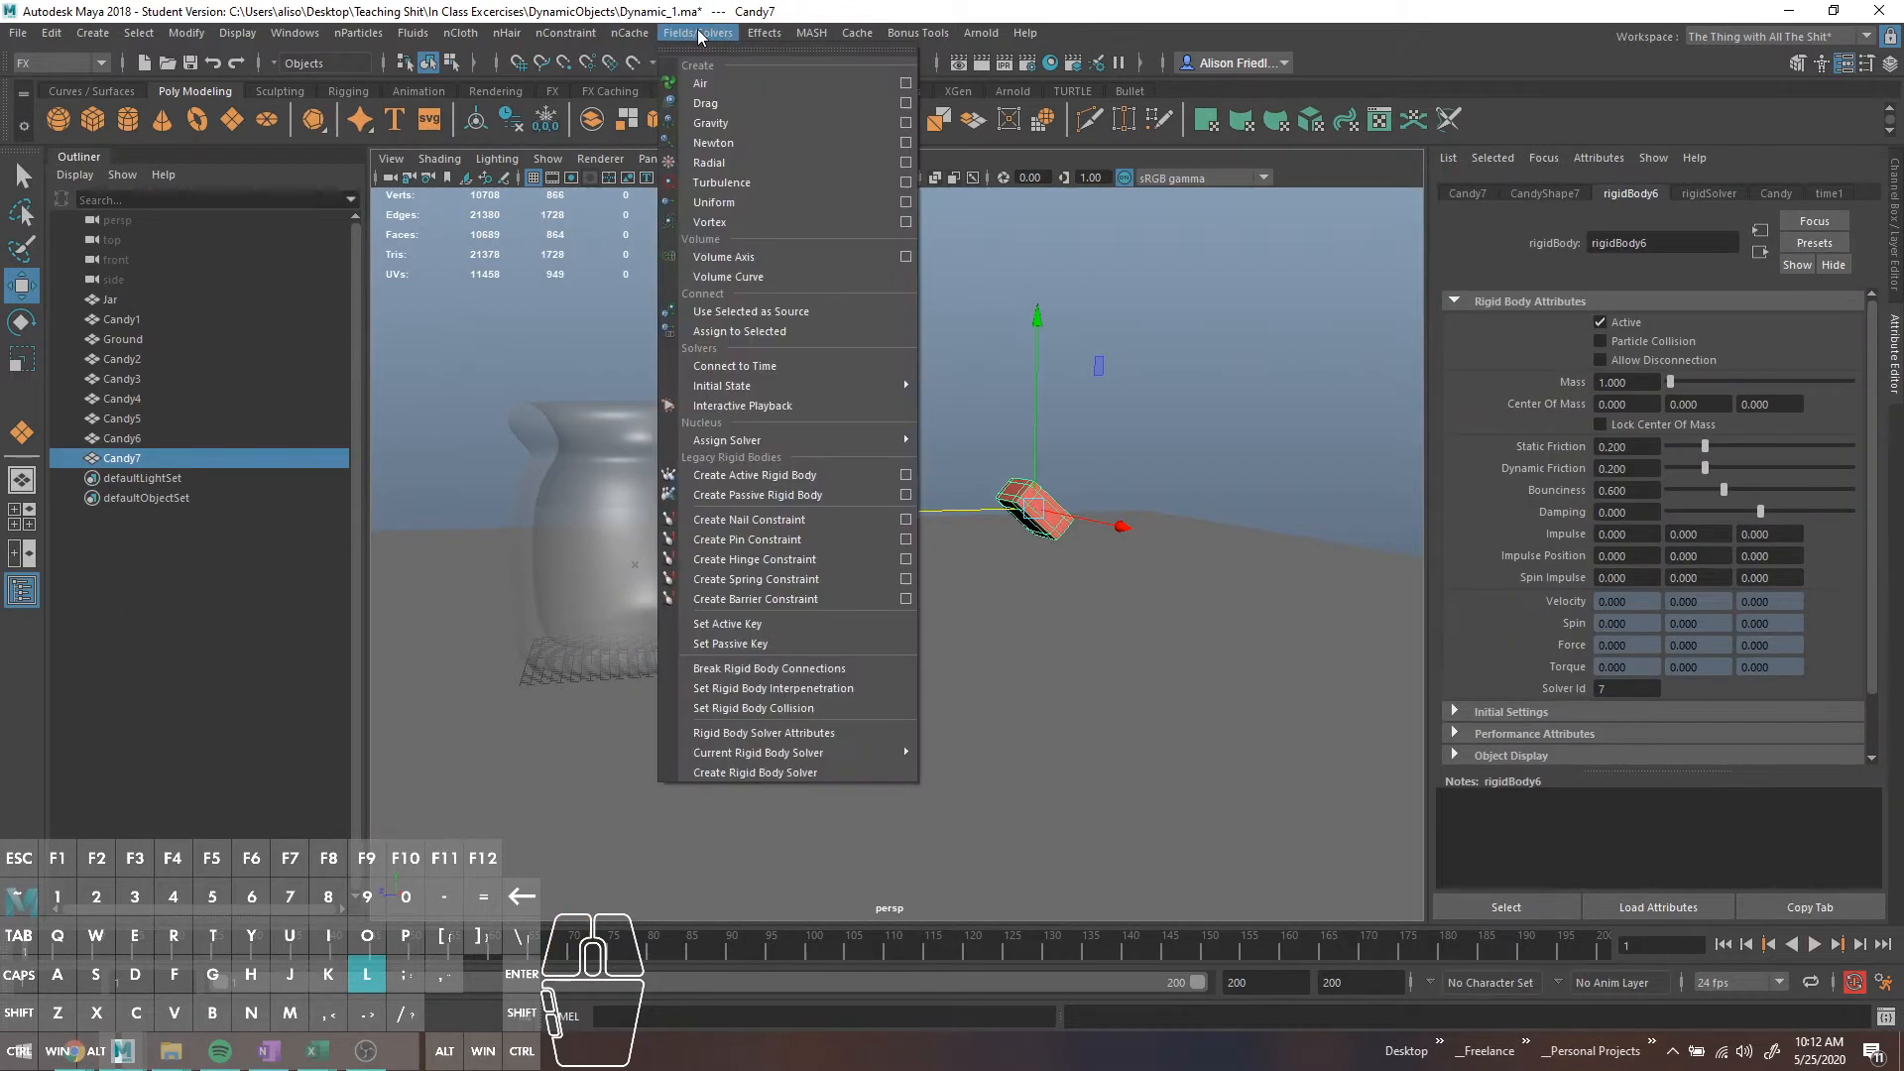
pyautogui.click(734, 127)
pyautogui.click(1815, 945)
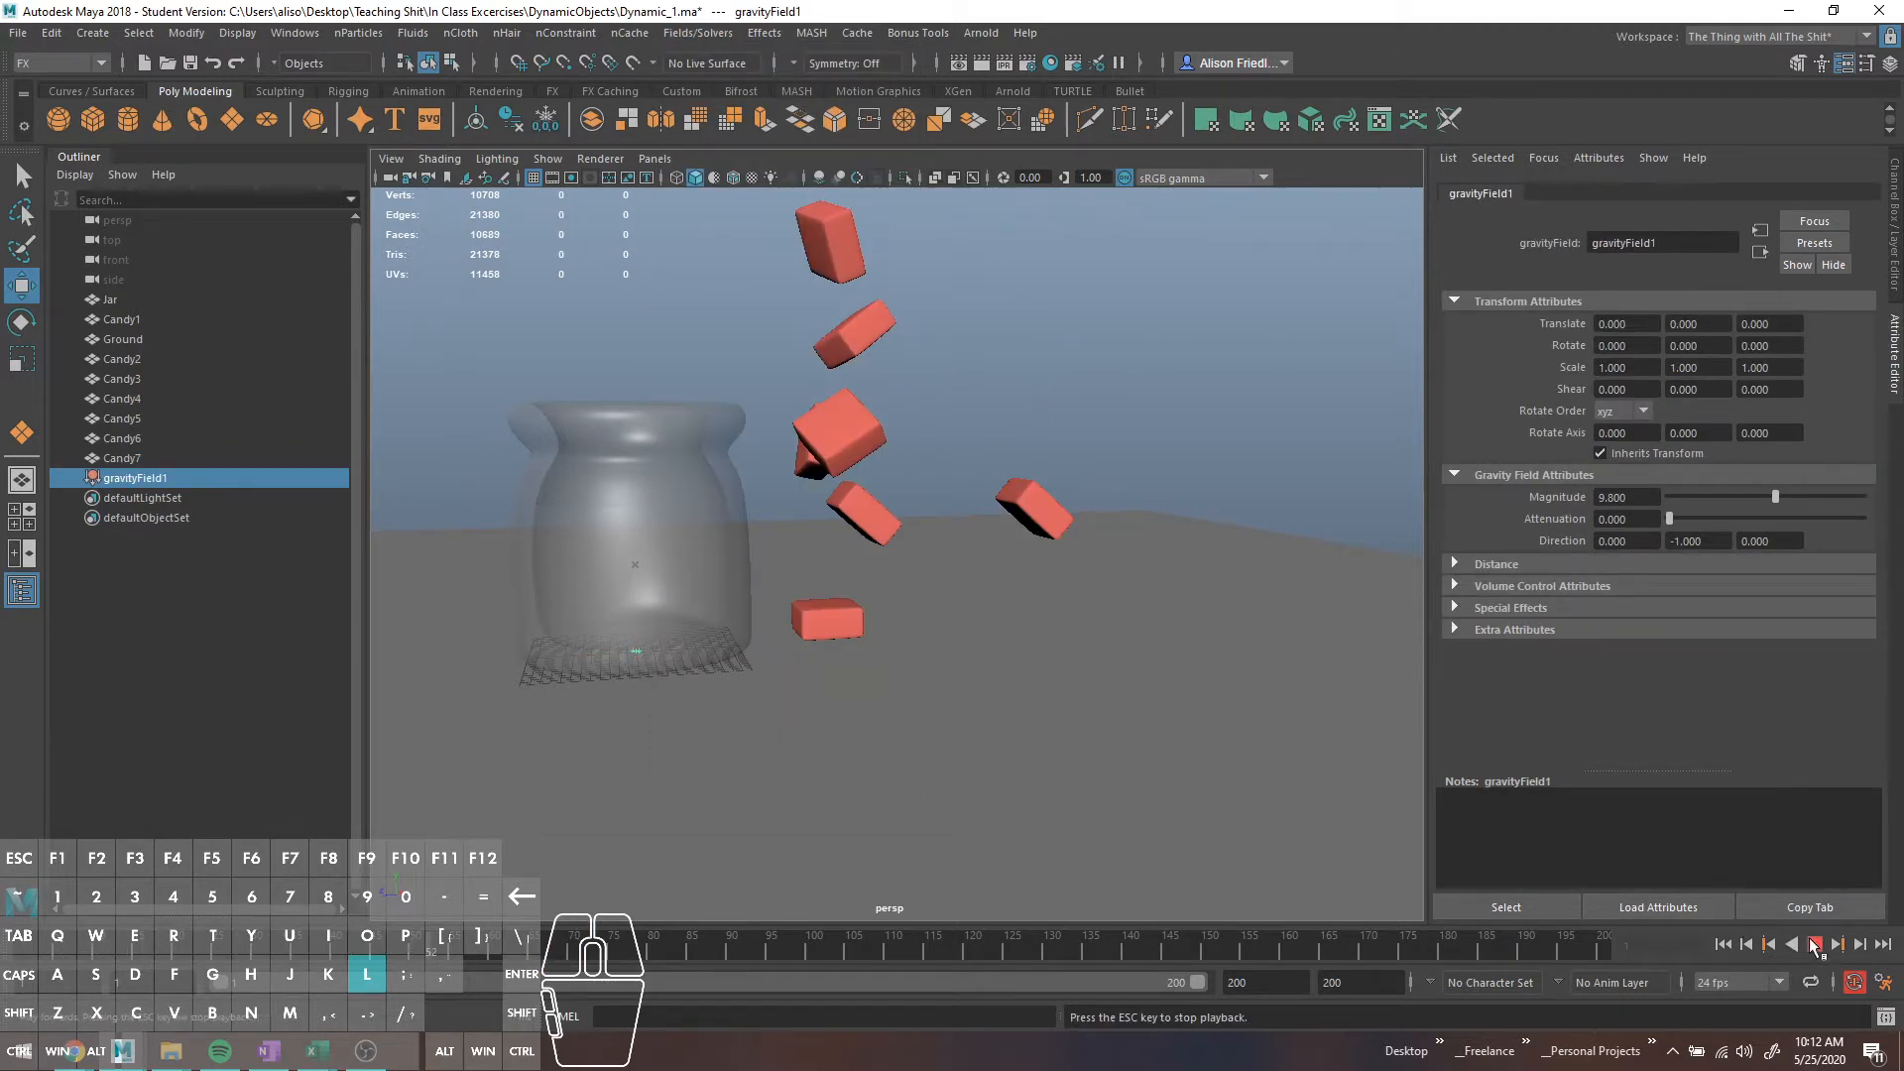
pyautogui.click(1815, 945)
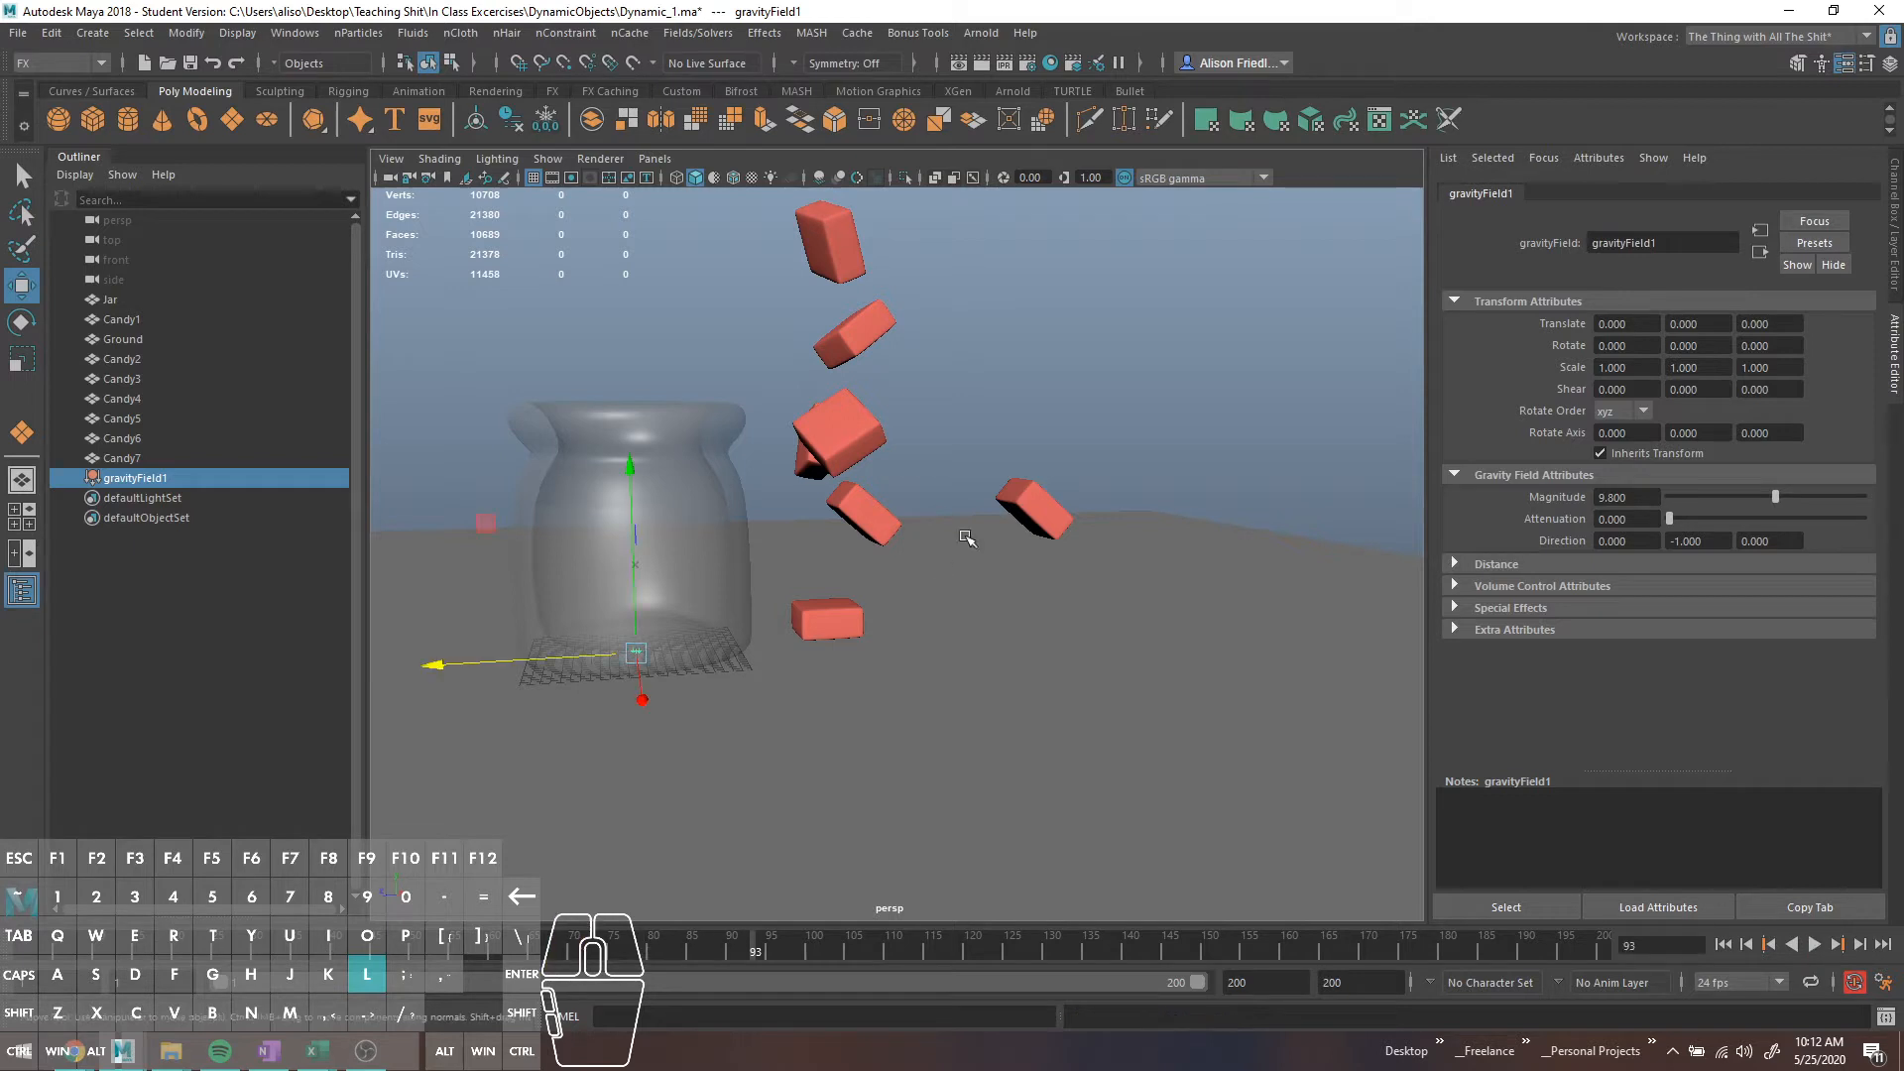
# Delete the rigid body from Candy7
pyautogui.click(1013, 508)
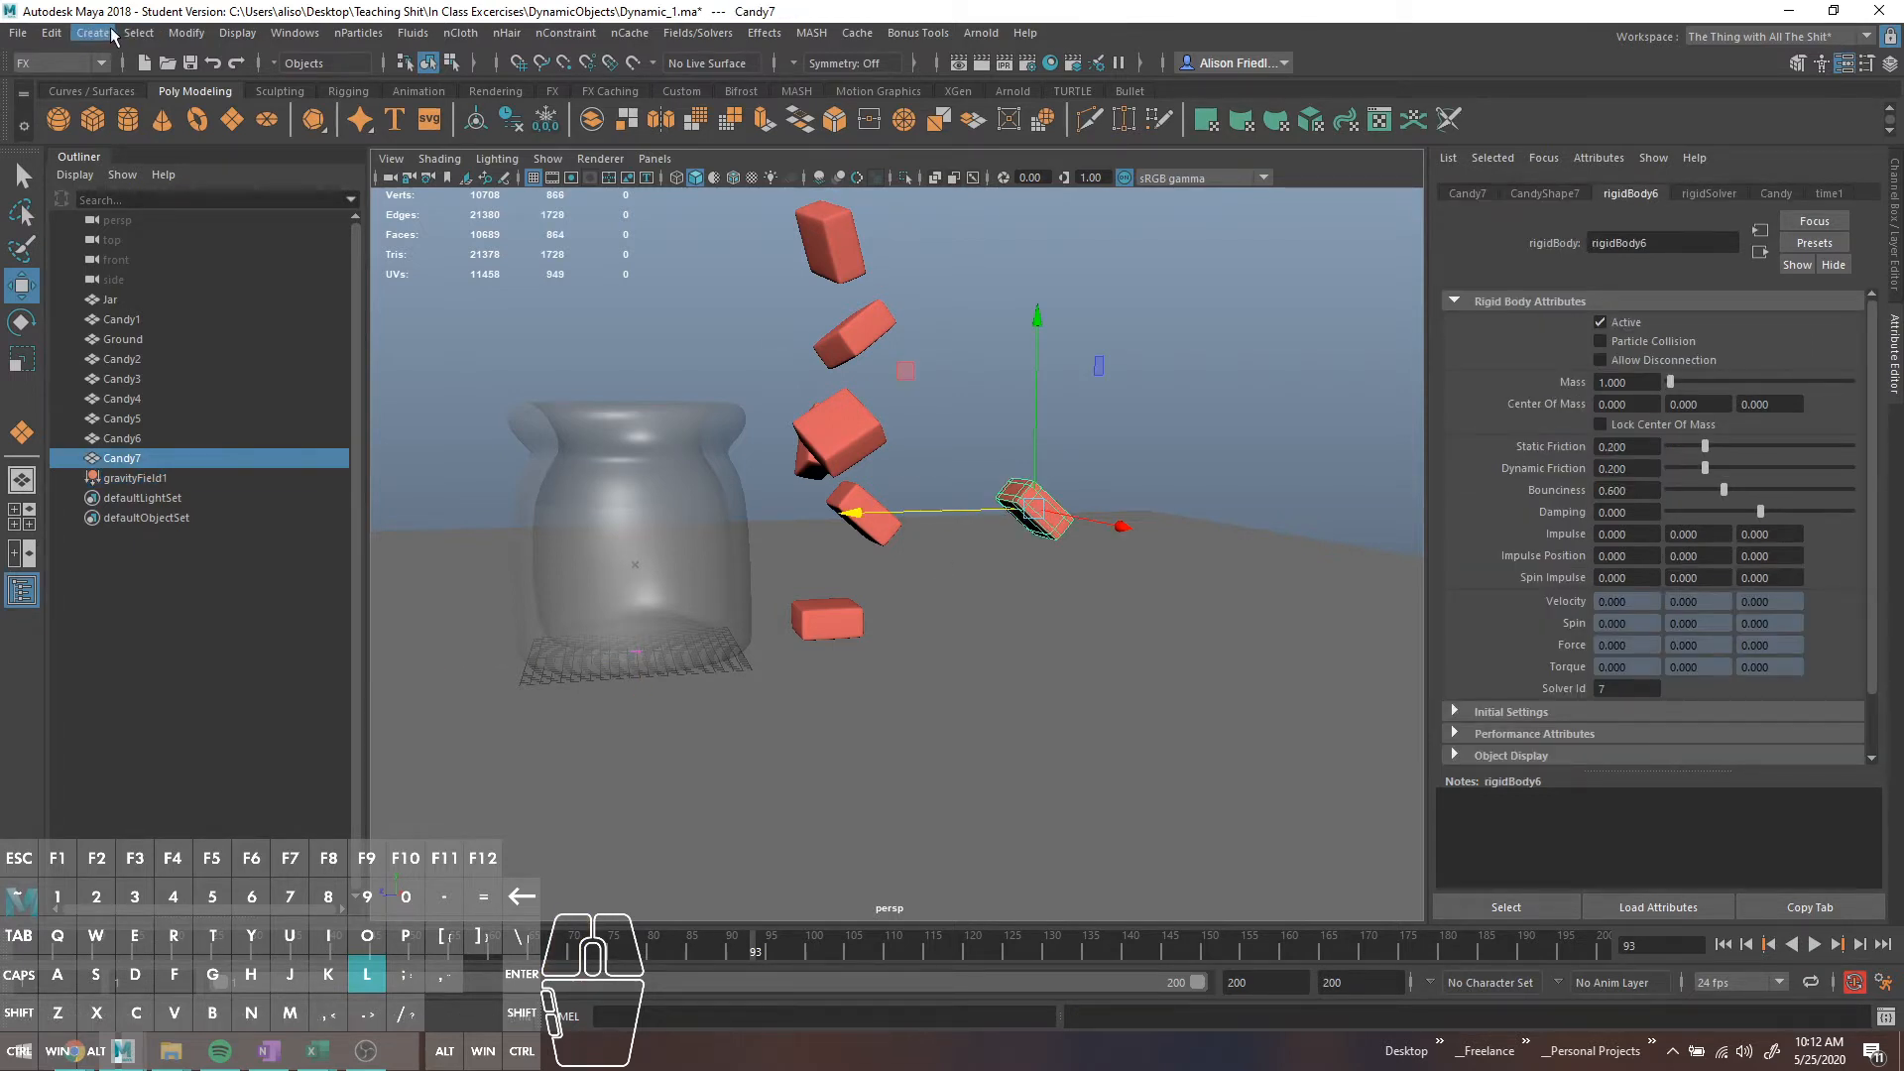
pyautogui.click(51, 33)
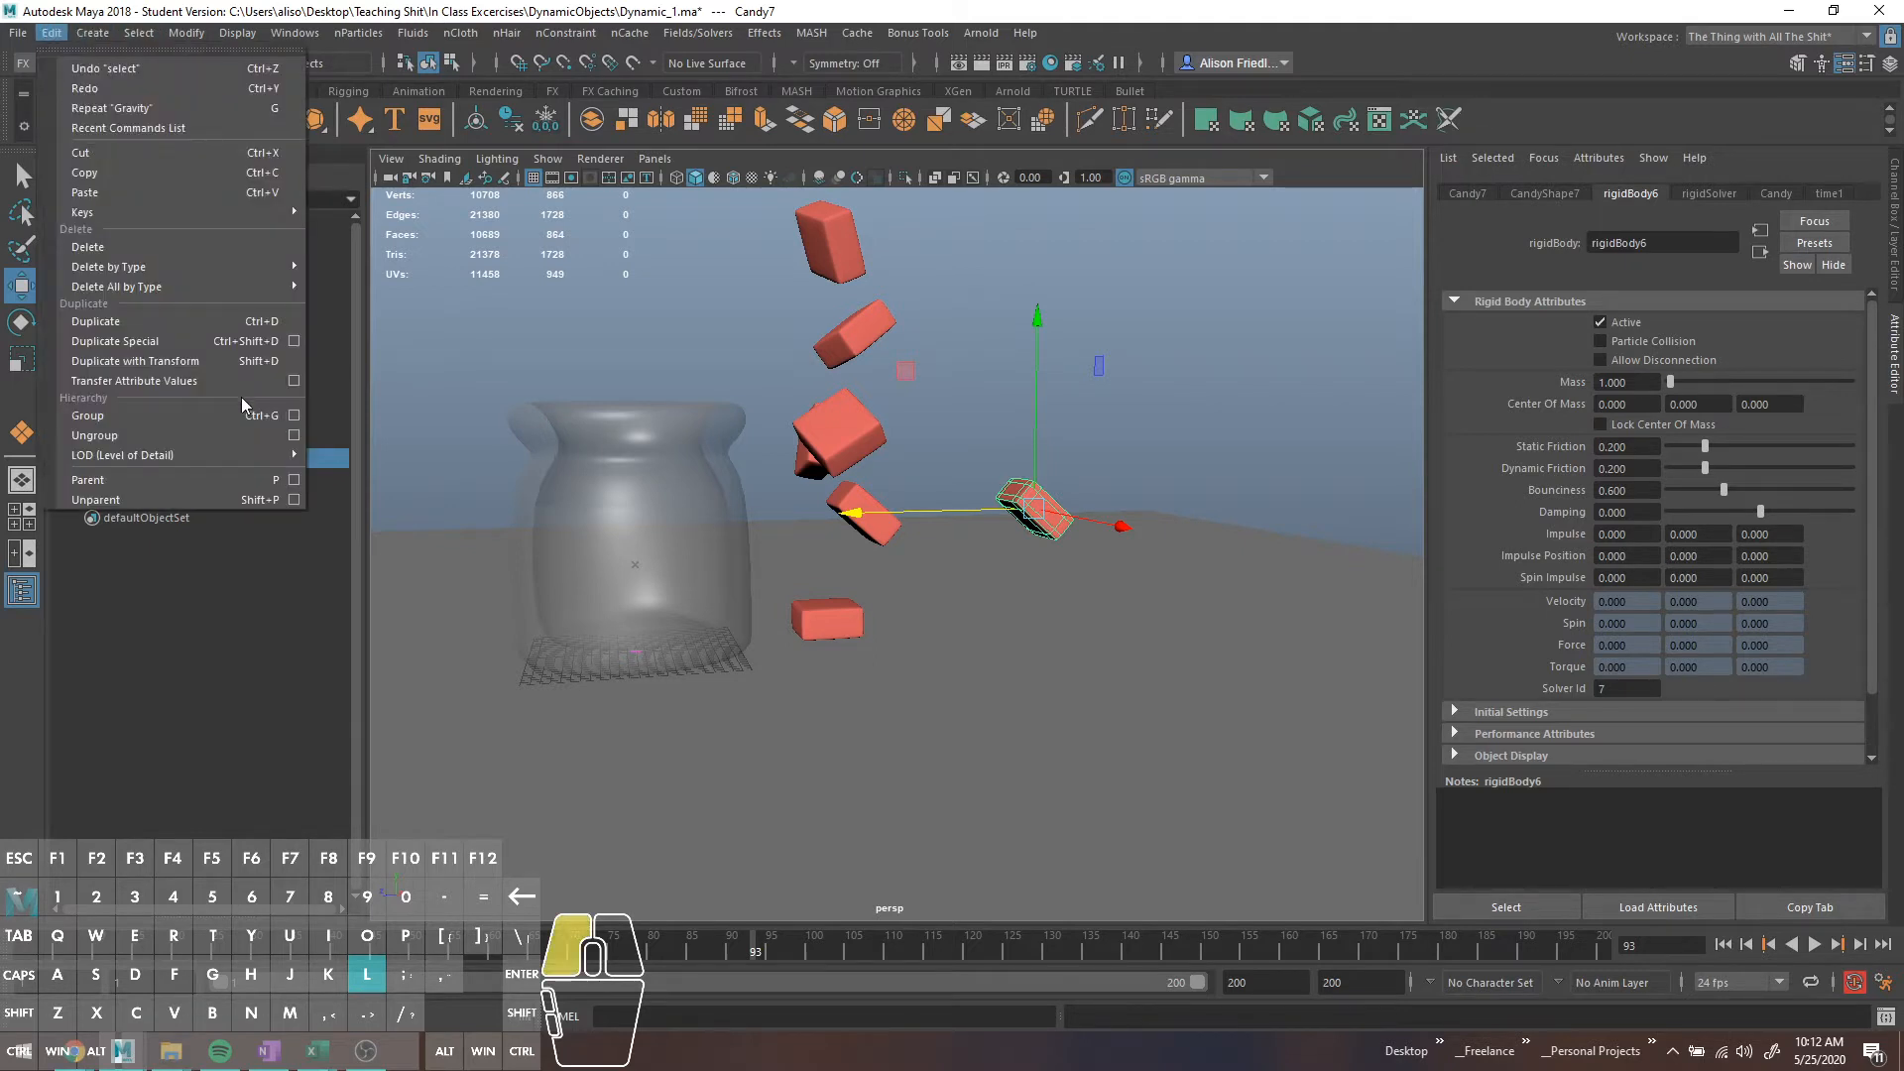
pyautogui.moveTo(268, 282)
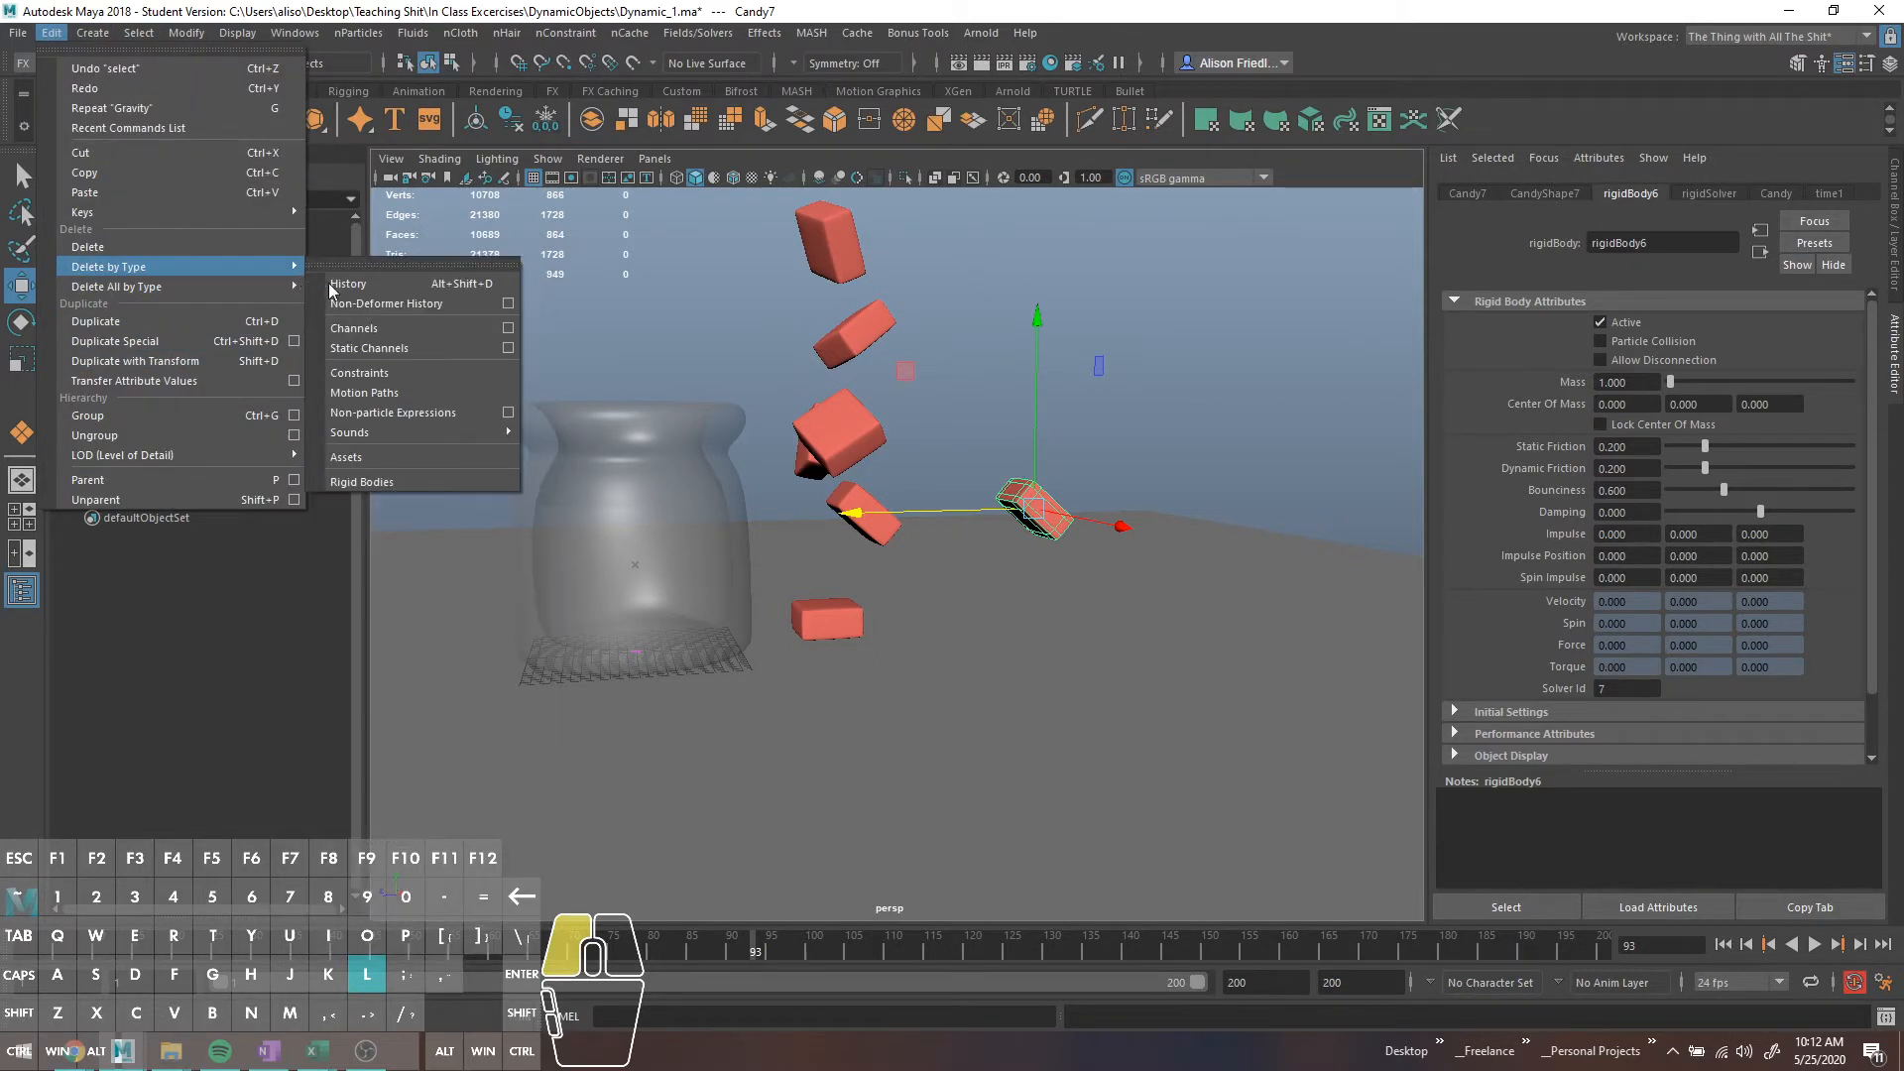
pyautogui.click(406, 481)
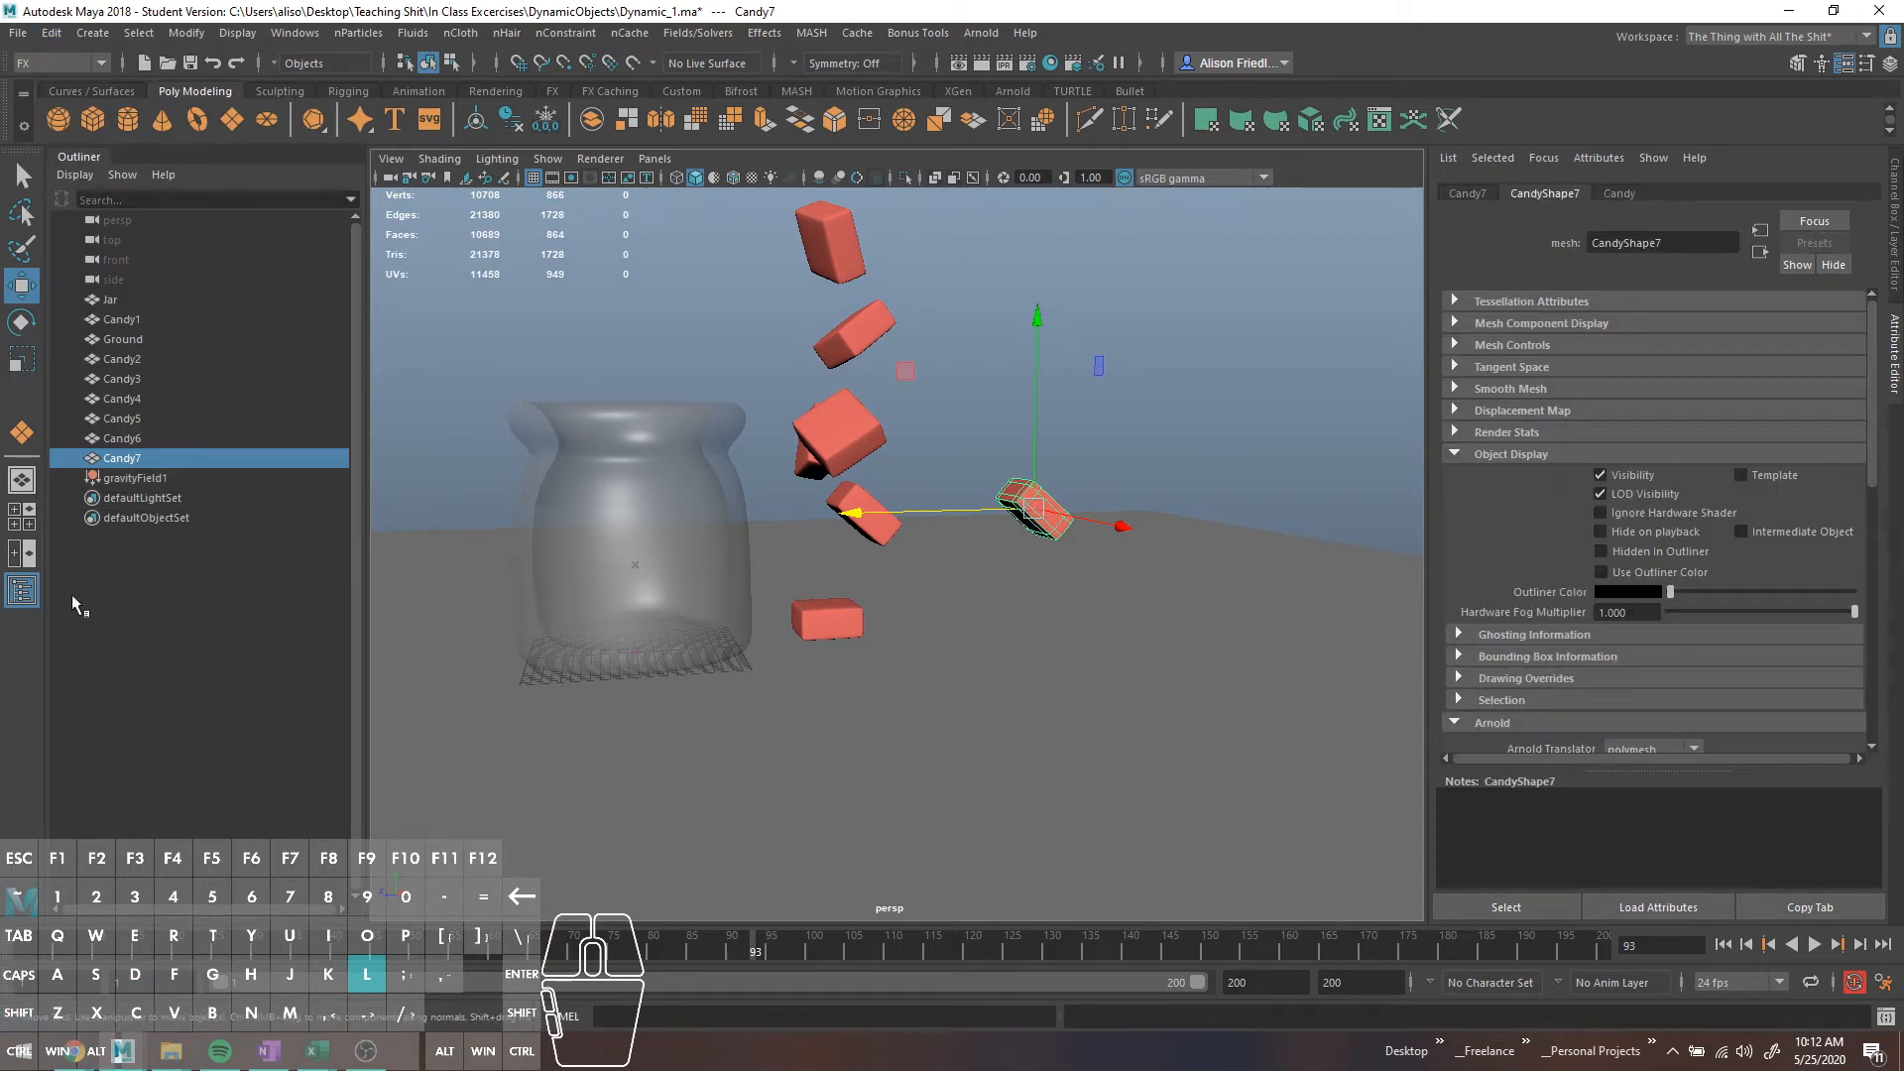
# Create an active rigid body with Candy7 and gravityField1 selected, and play the simulation from the first frame
pyautogui.keyDown('shift'); pyautogui.click(122, 479); pyautogui.keyUp('shift')
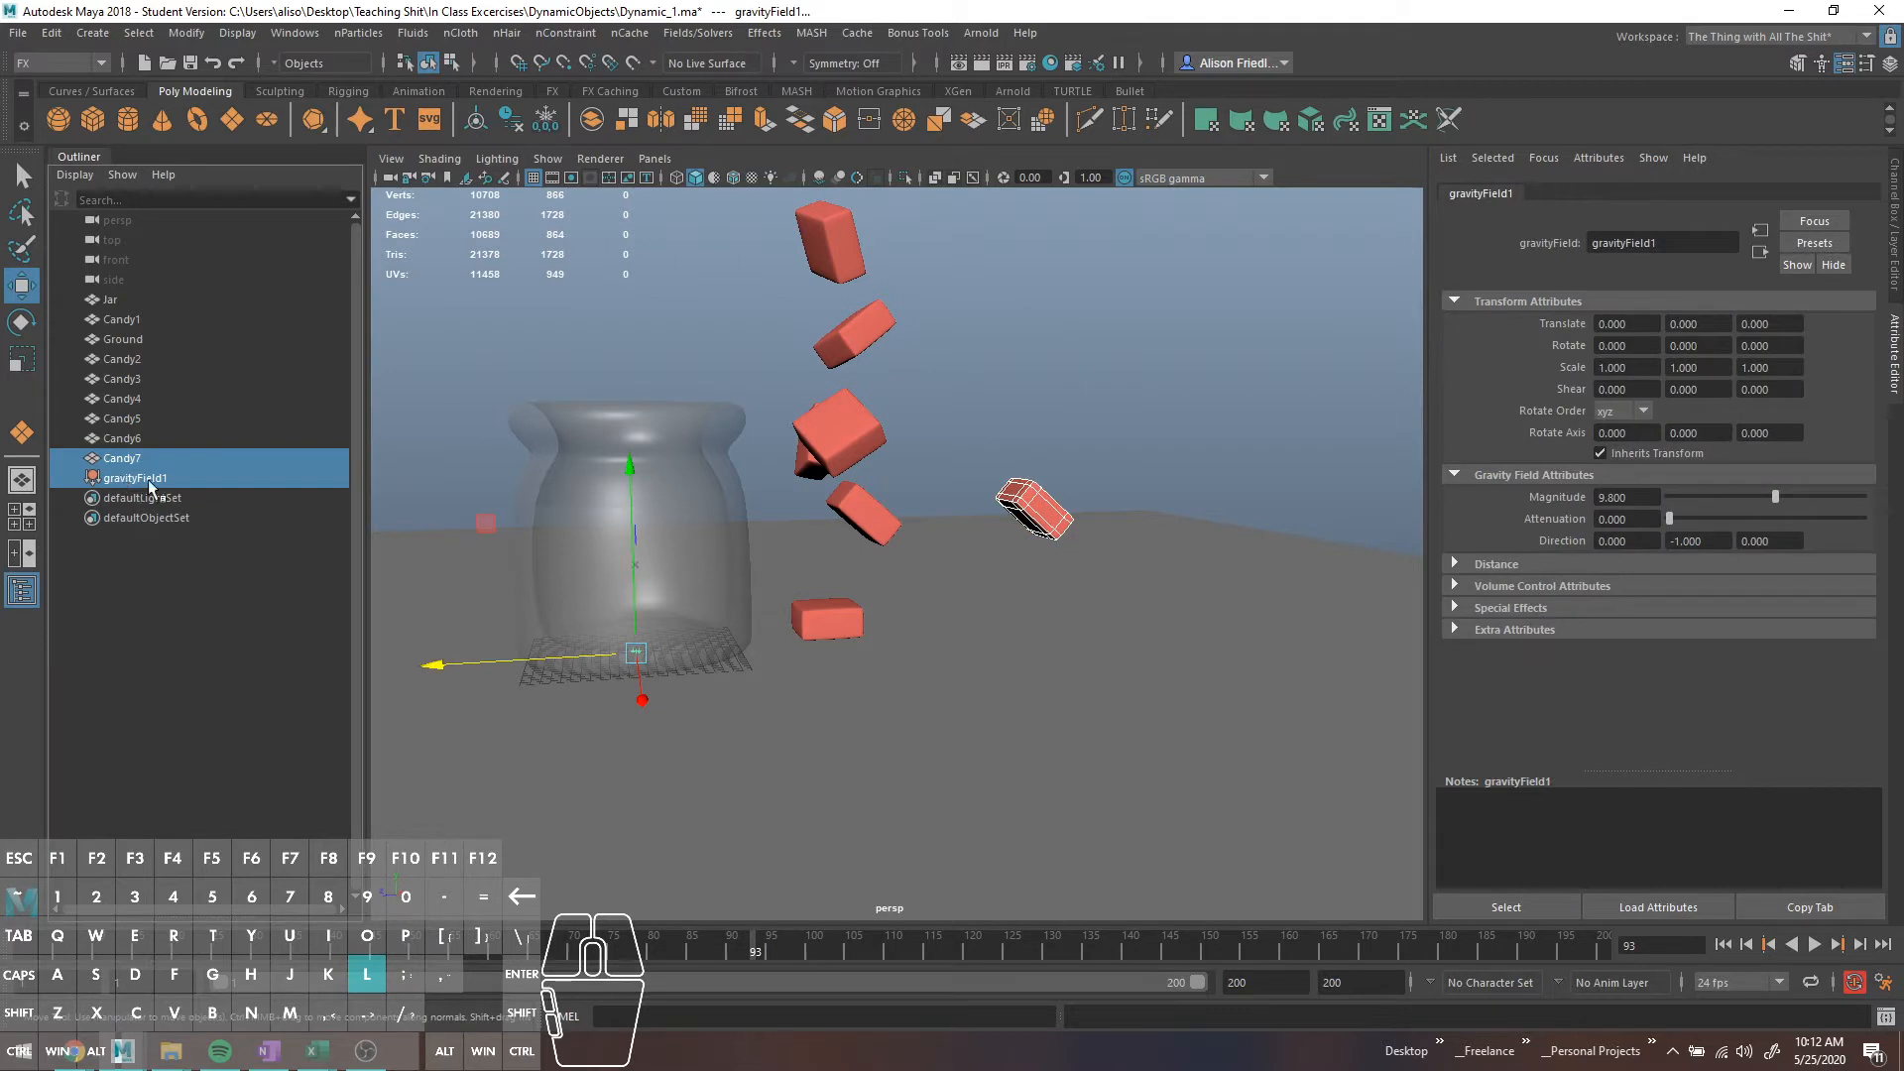
pyautogui.click(719, 34)
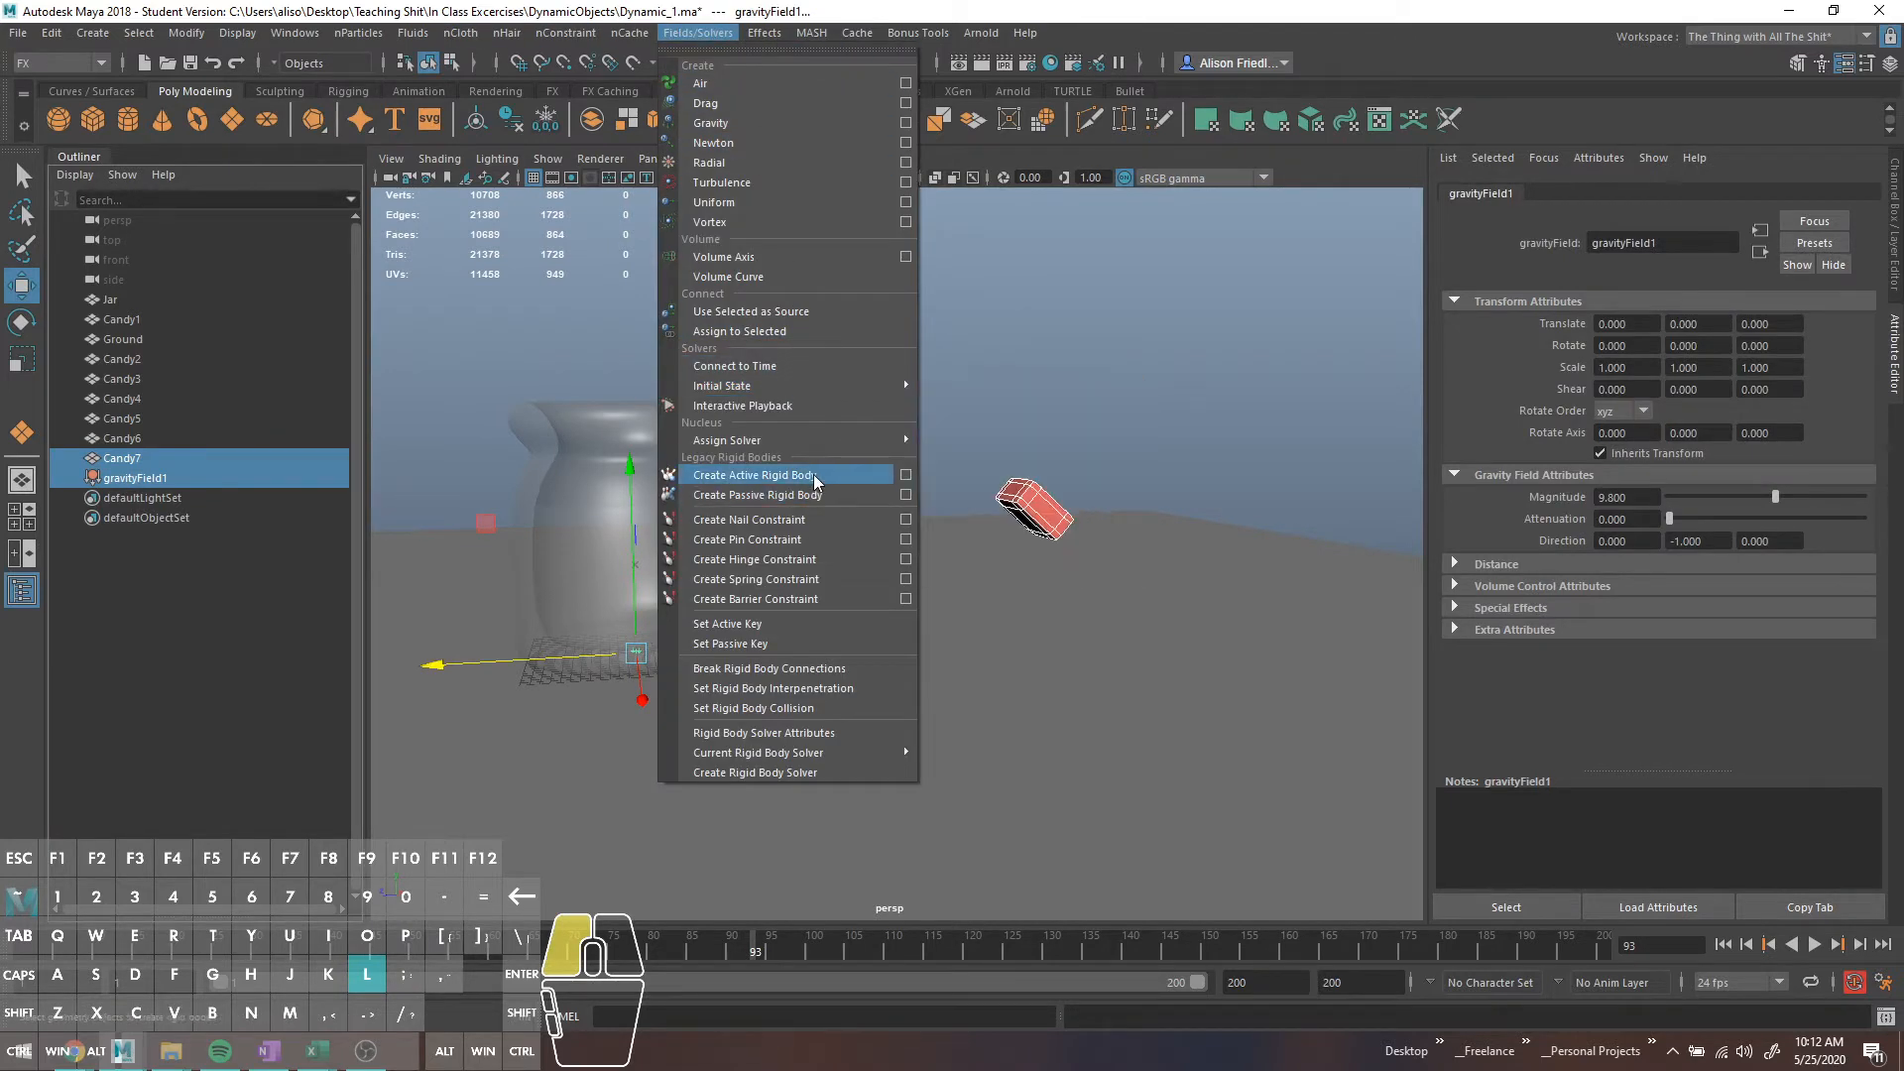
pyautogui.click(813, 496)
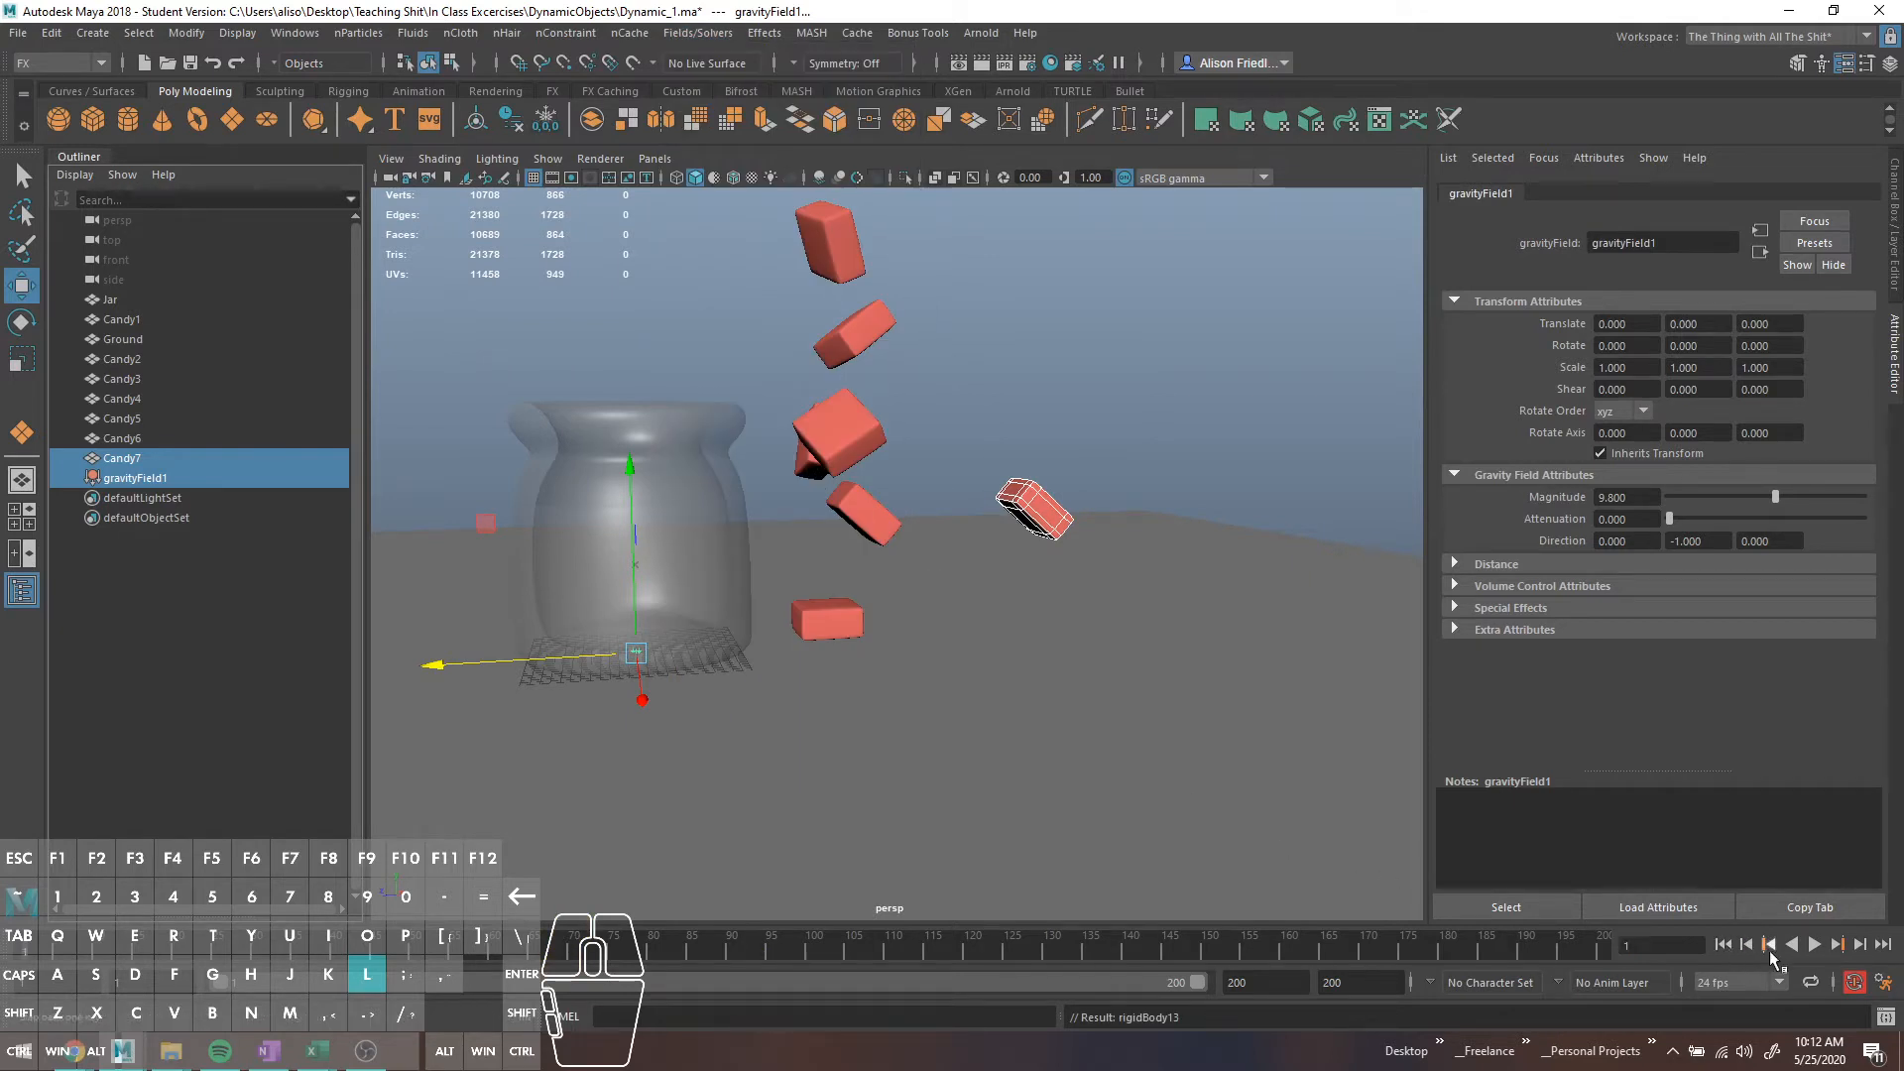
pyautogui.click(1814, 945)
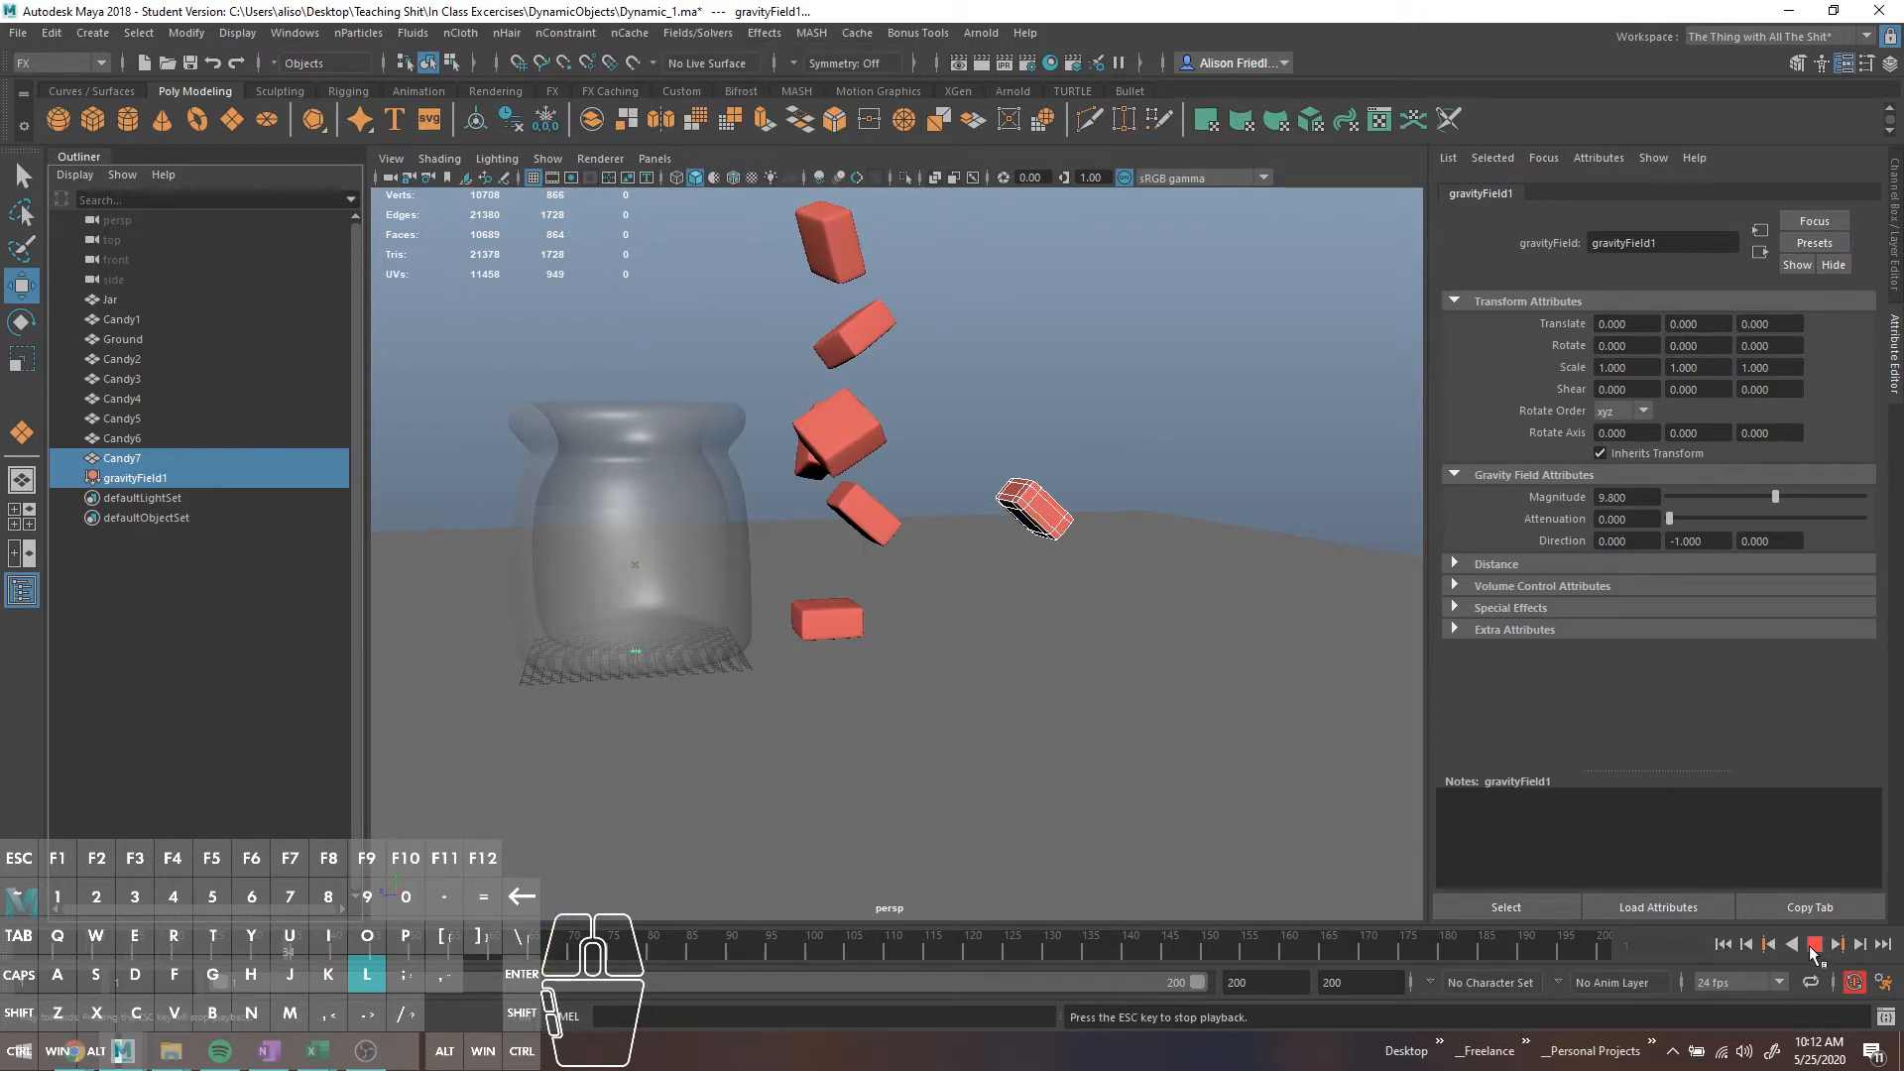
pyautogui.click(1813, 945)
# Try to create an active rigid body on Candy7 alone
pyautogui.click(1038, 514)
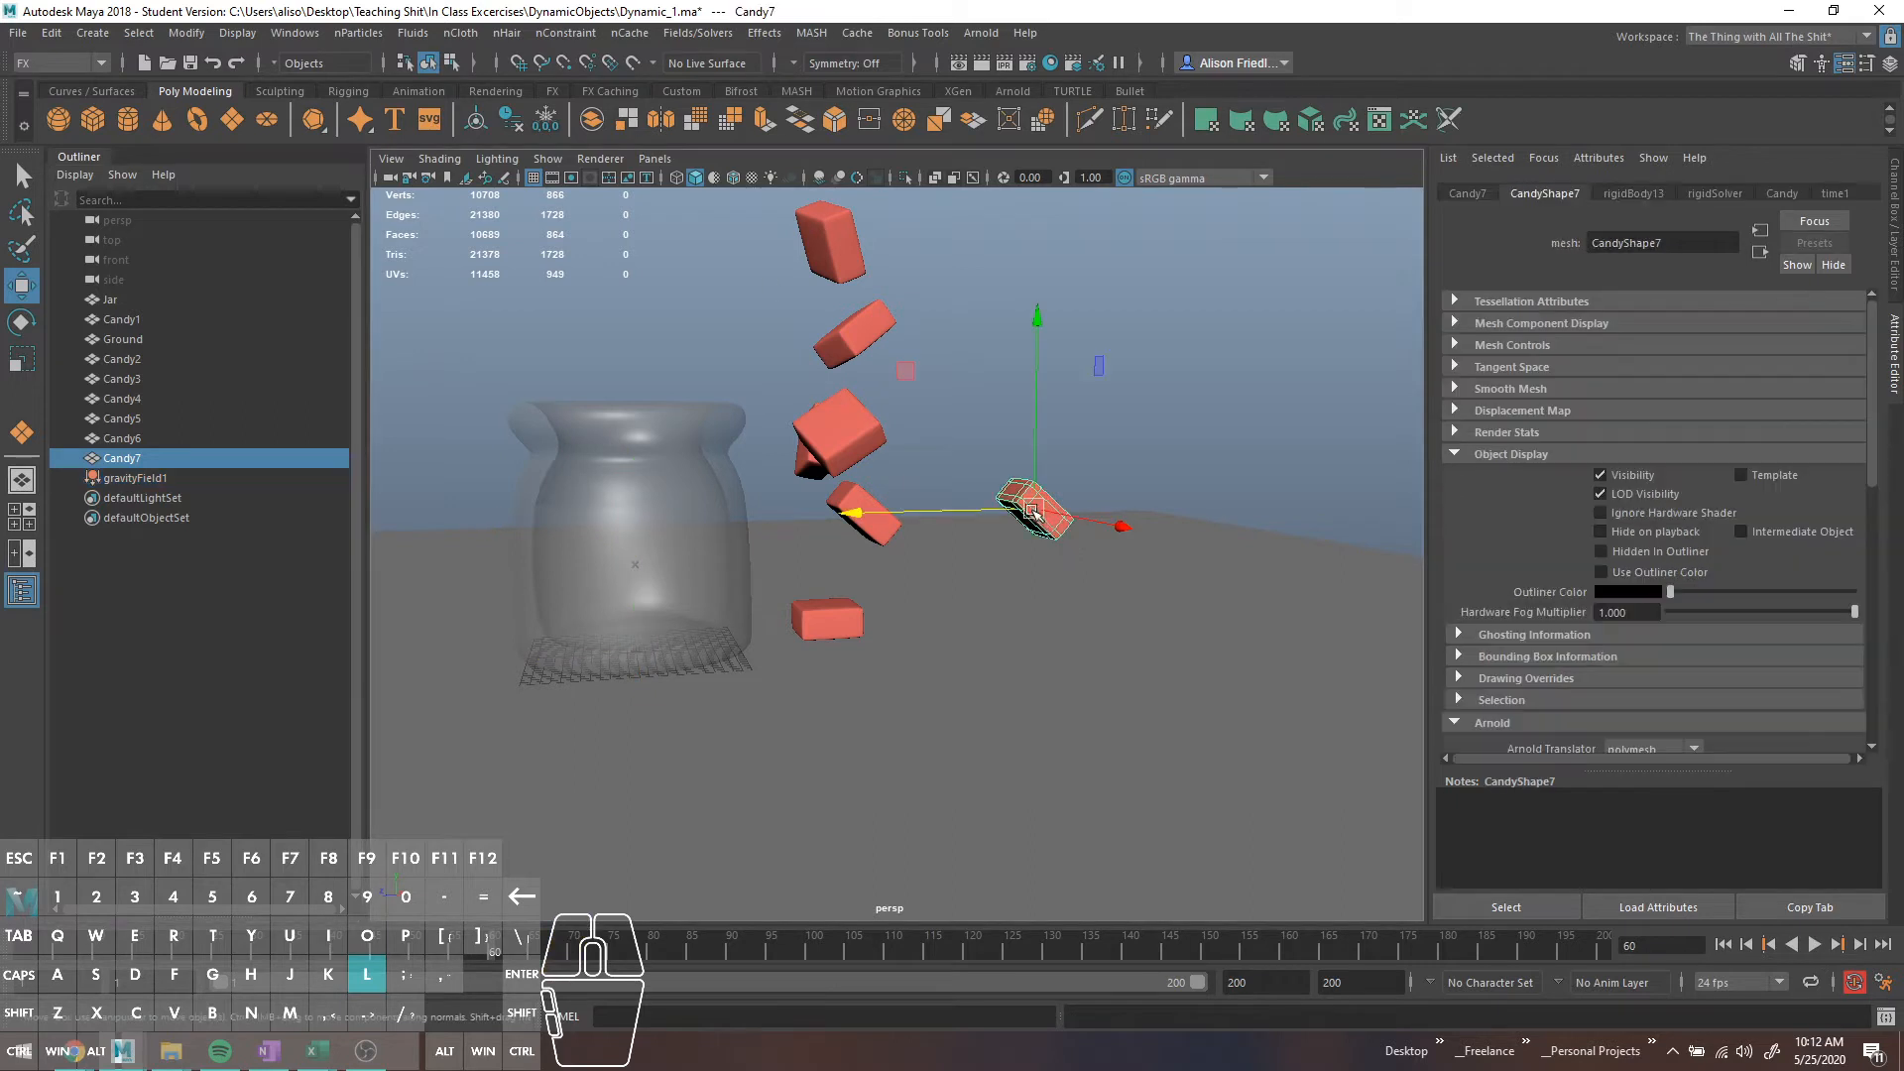
pyautogui.click(698, 33)
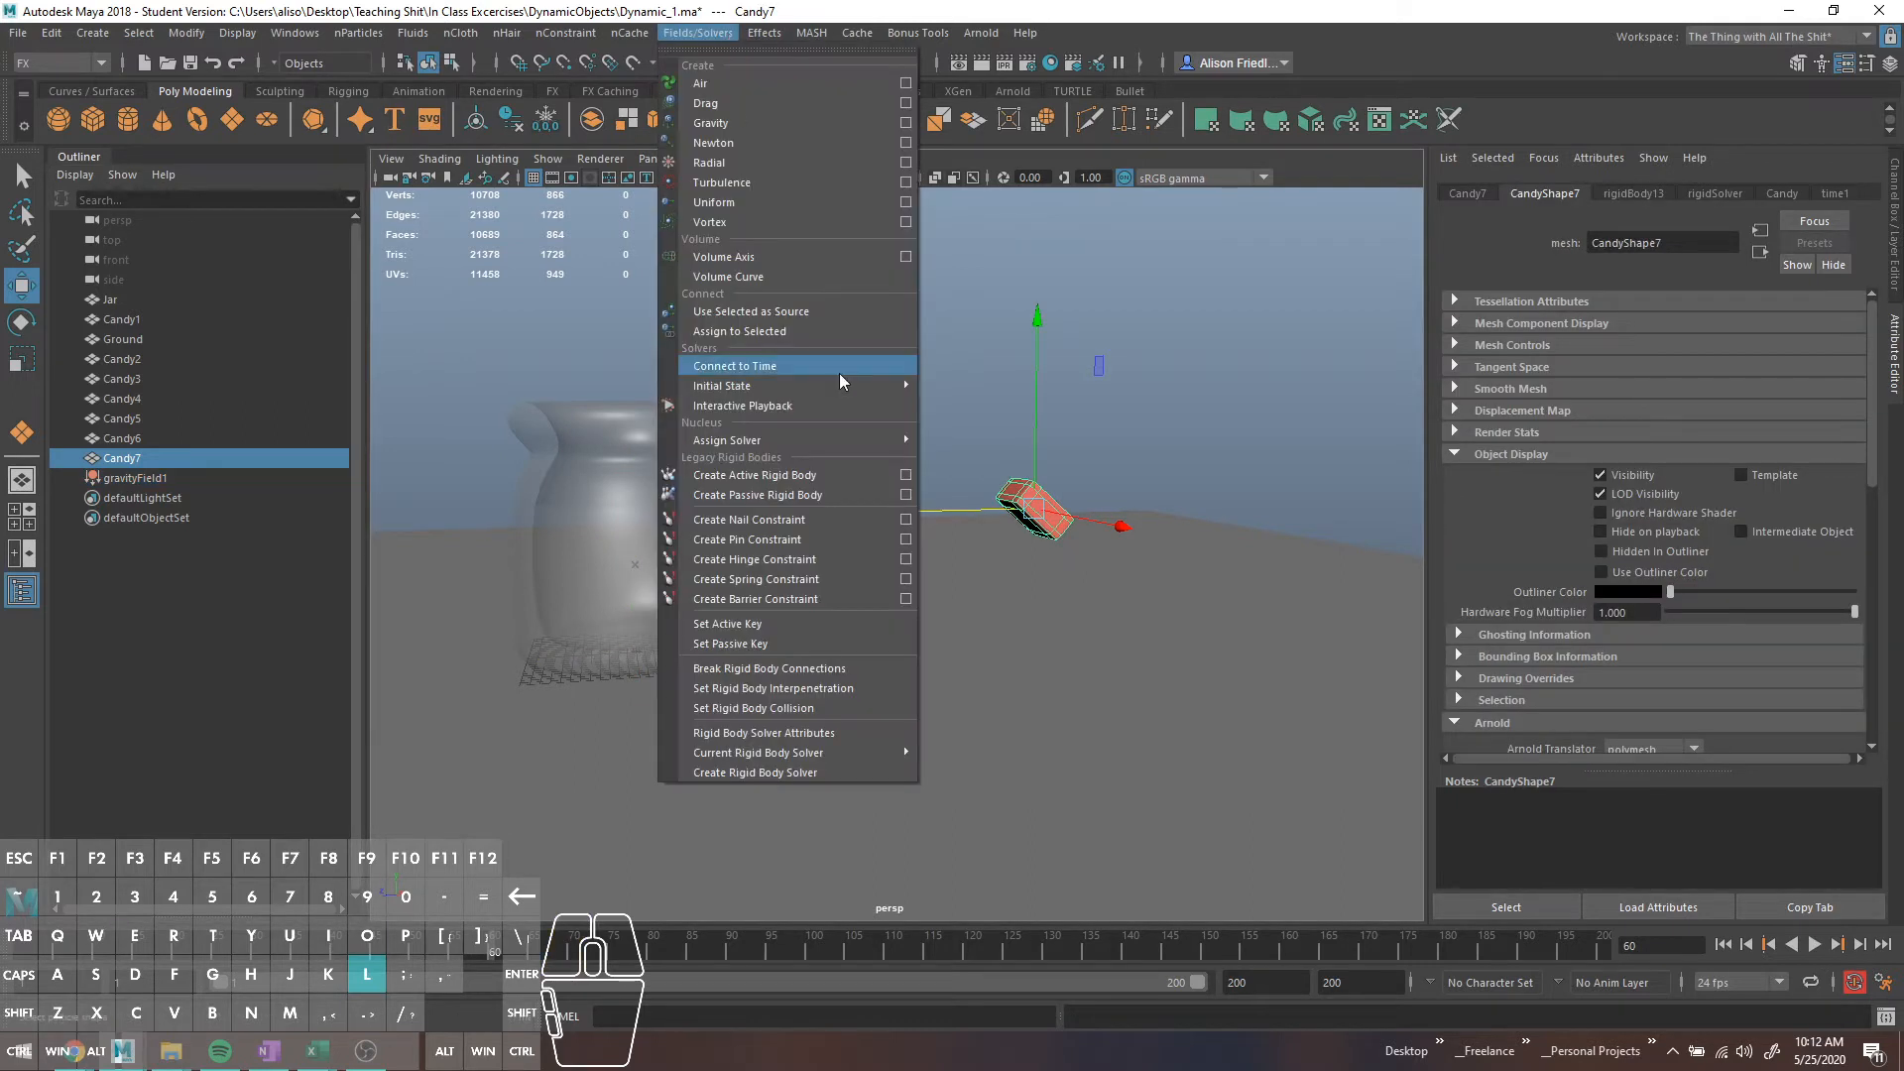
pyautogui.click(819, 474)
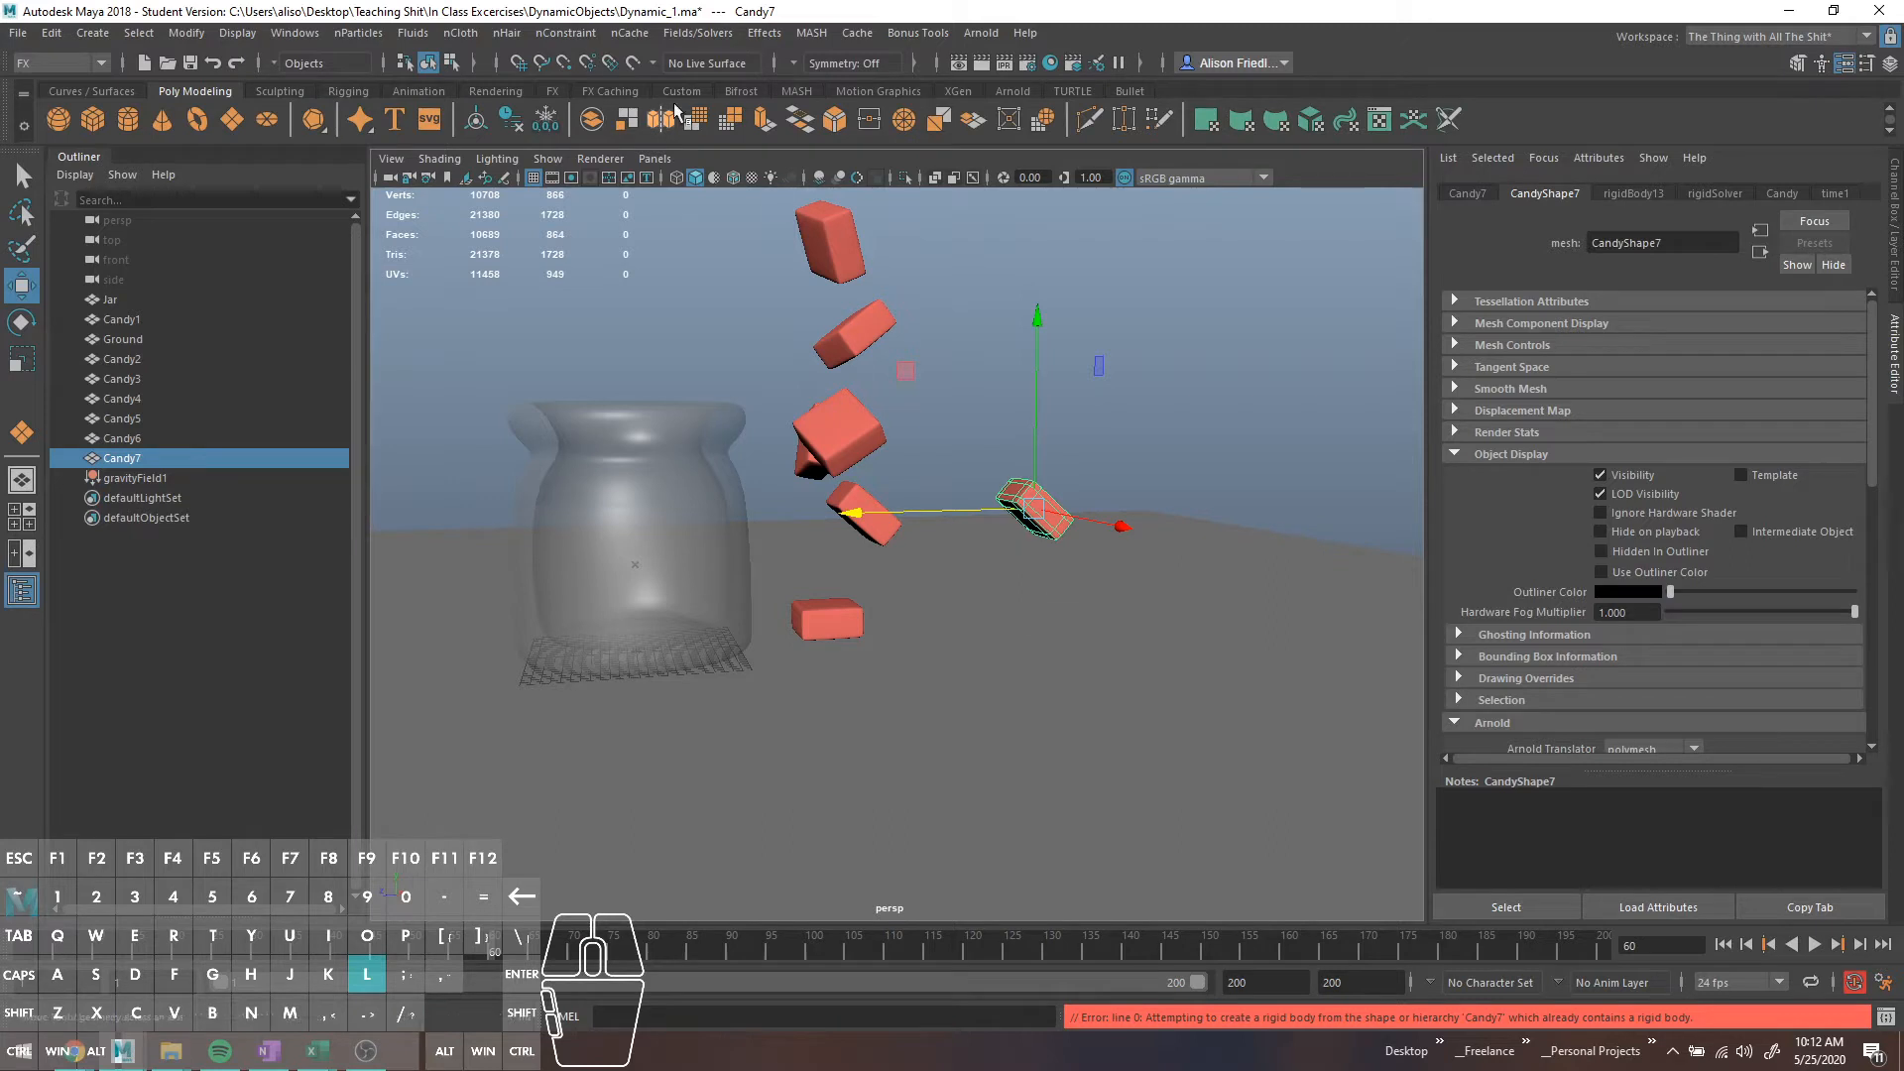
# Assign gravityField1 to Candy7 and play the simulation from the first frame
pyautogui.keyDown('shift'); pyautogui.click(158, 478); pyautogui.keyUp('shift')
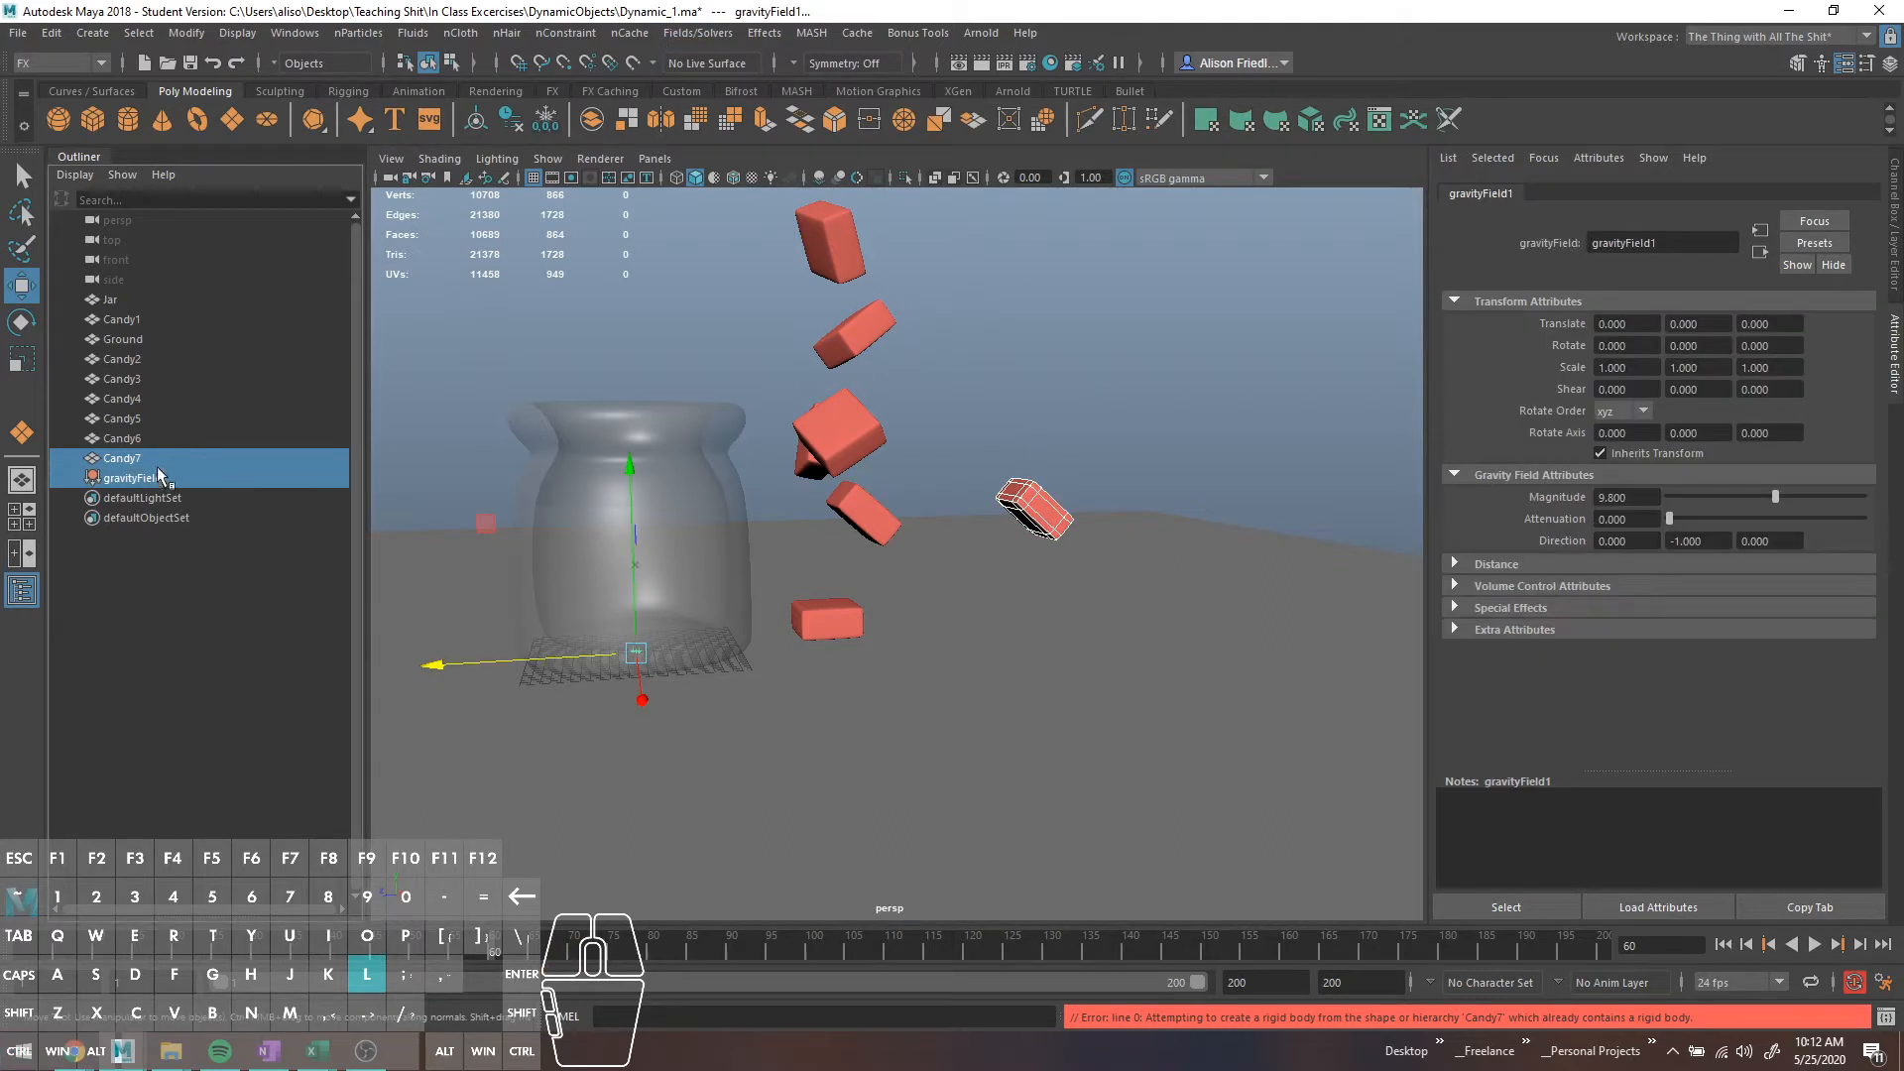
pyautogui.click(694, 33)
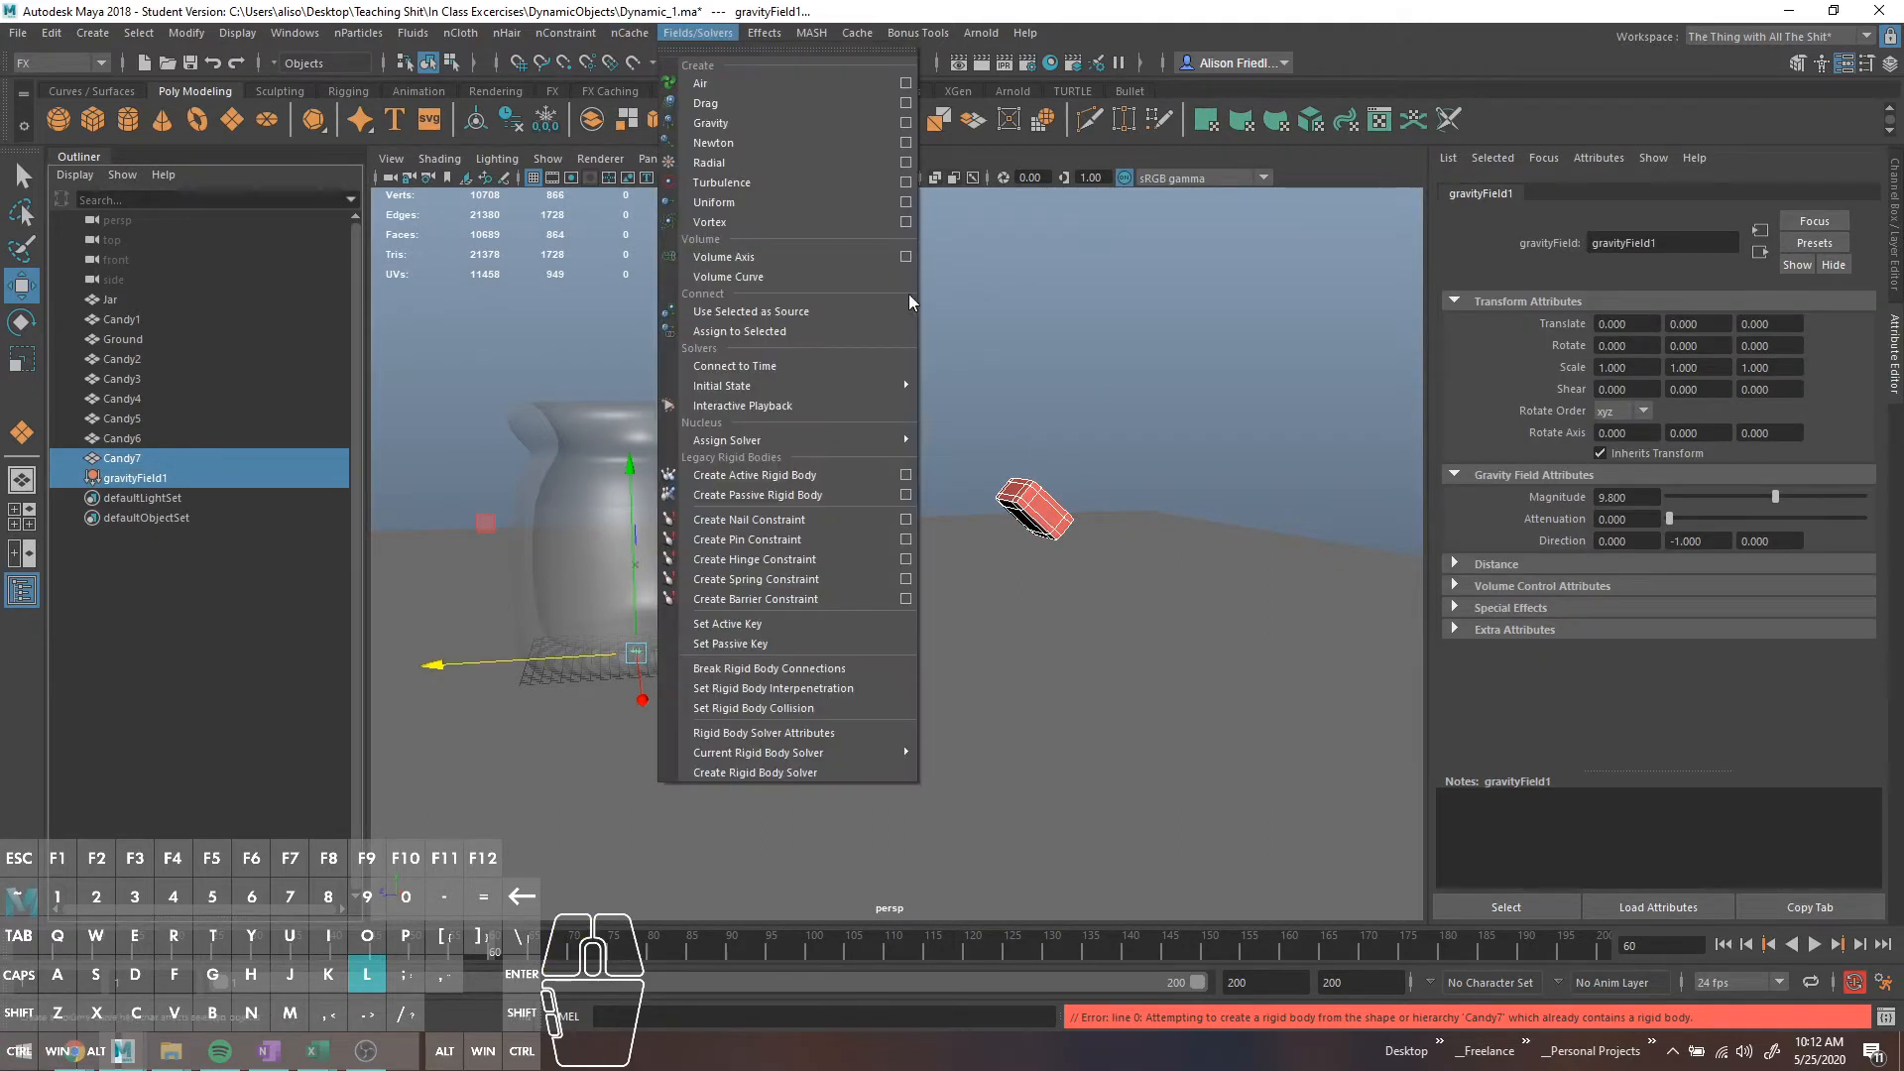
pyautogui.click(801, 335)
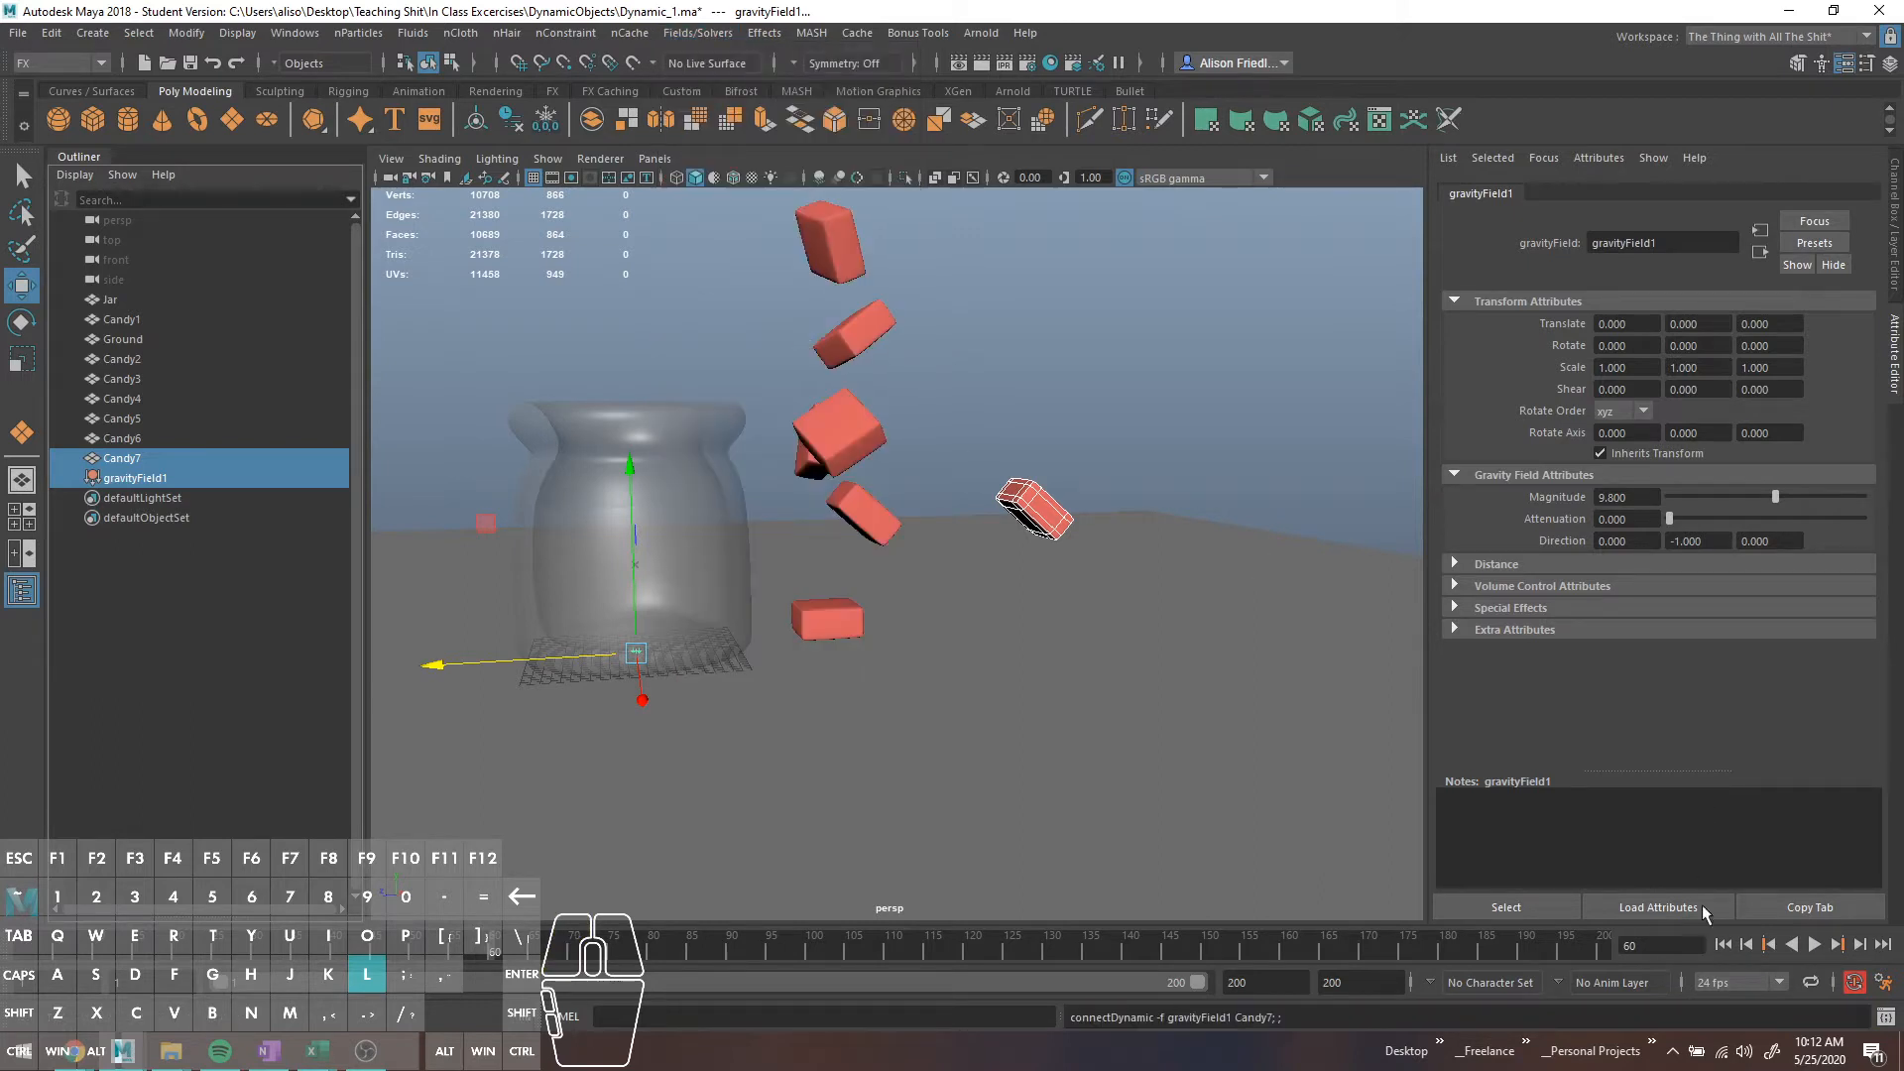
pyautogui.click(1722, 944)
pyautogui.click(1817, 946)
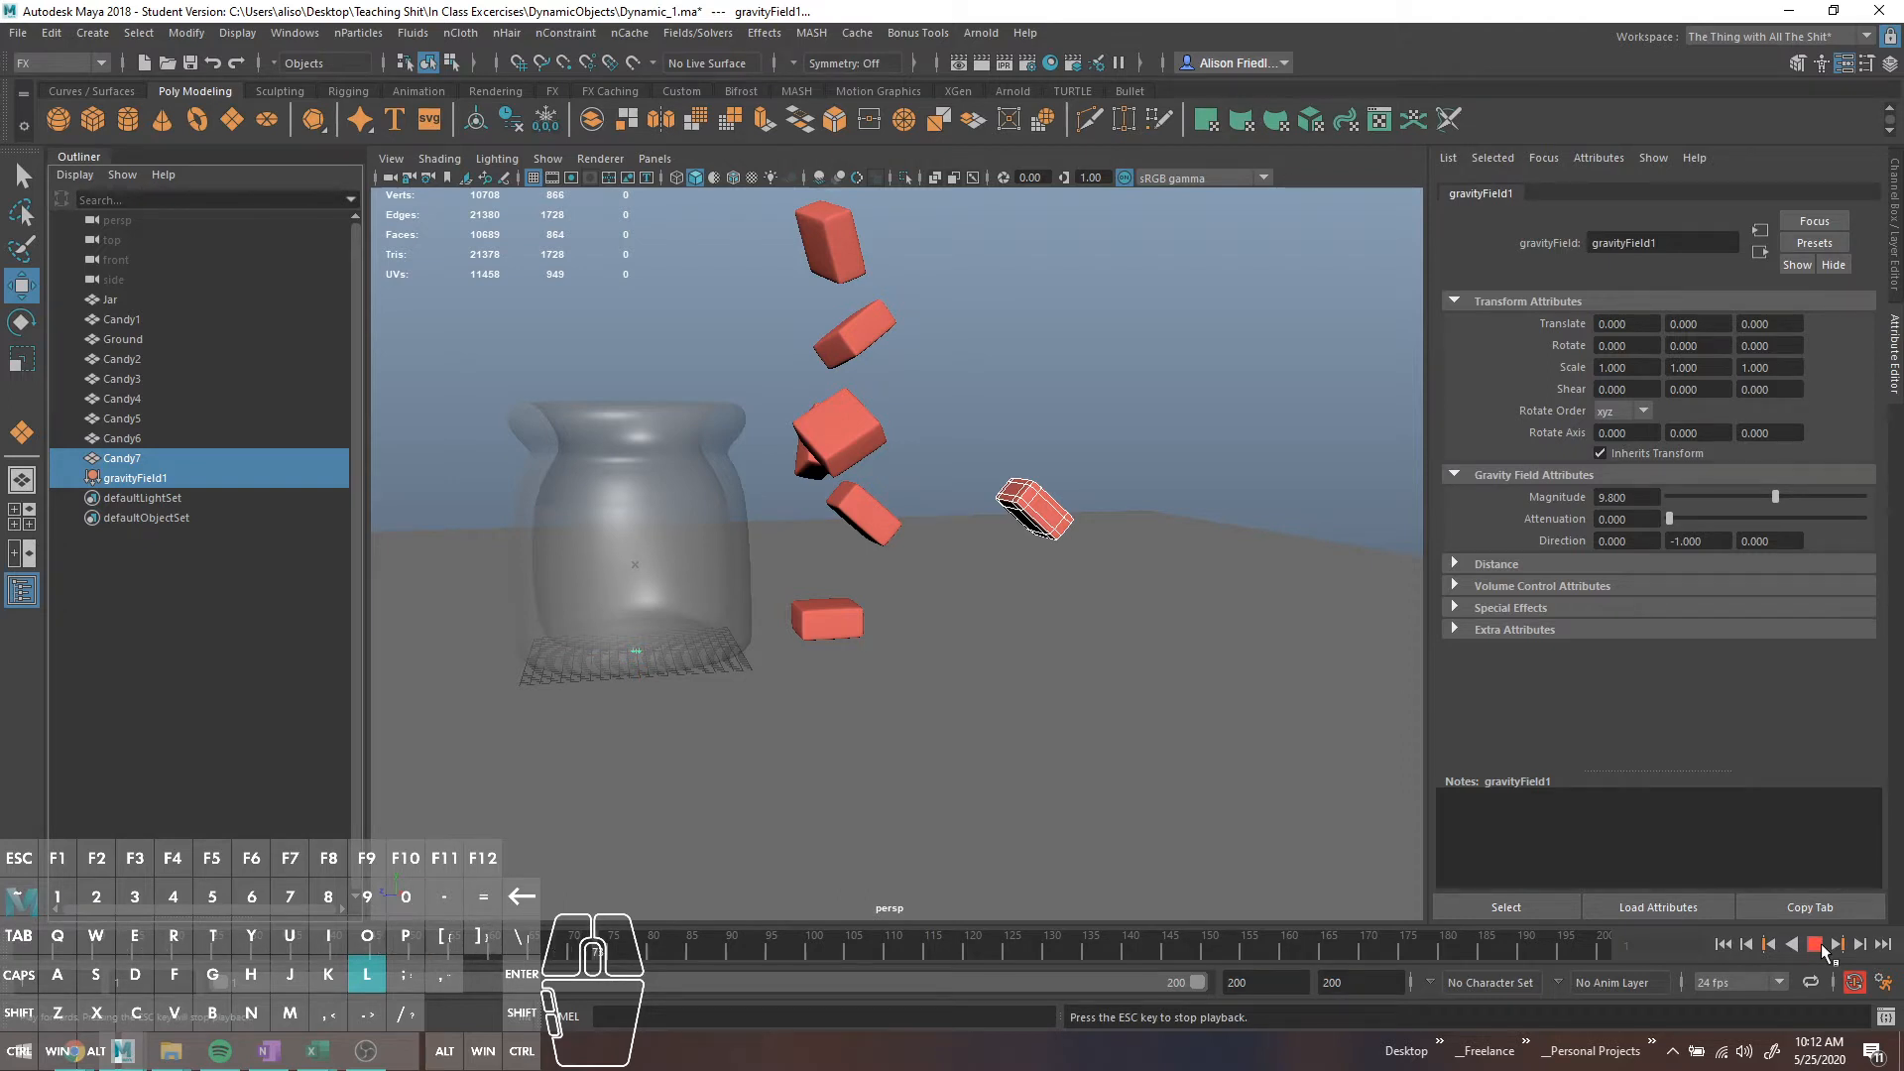
pyautogui.click(1817, 946)
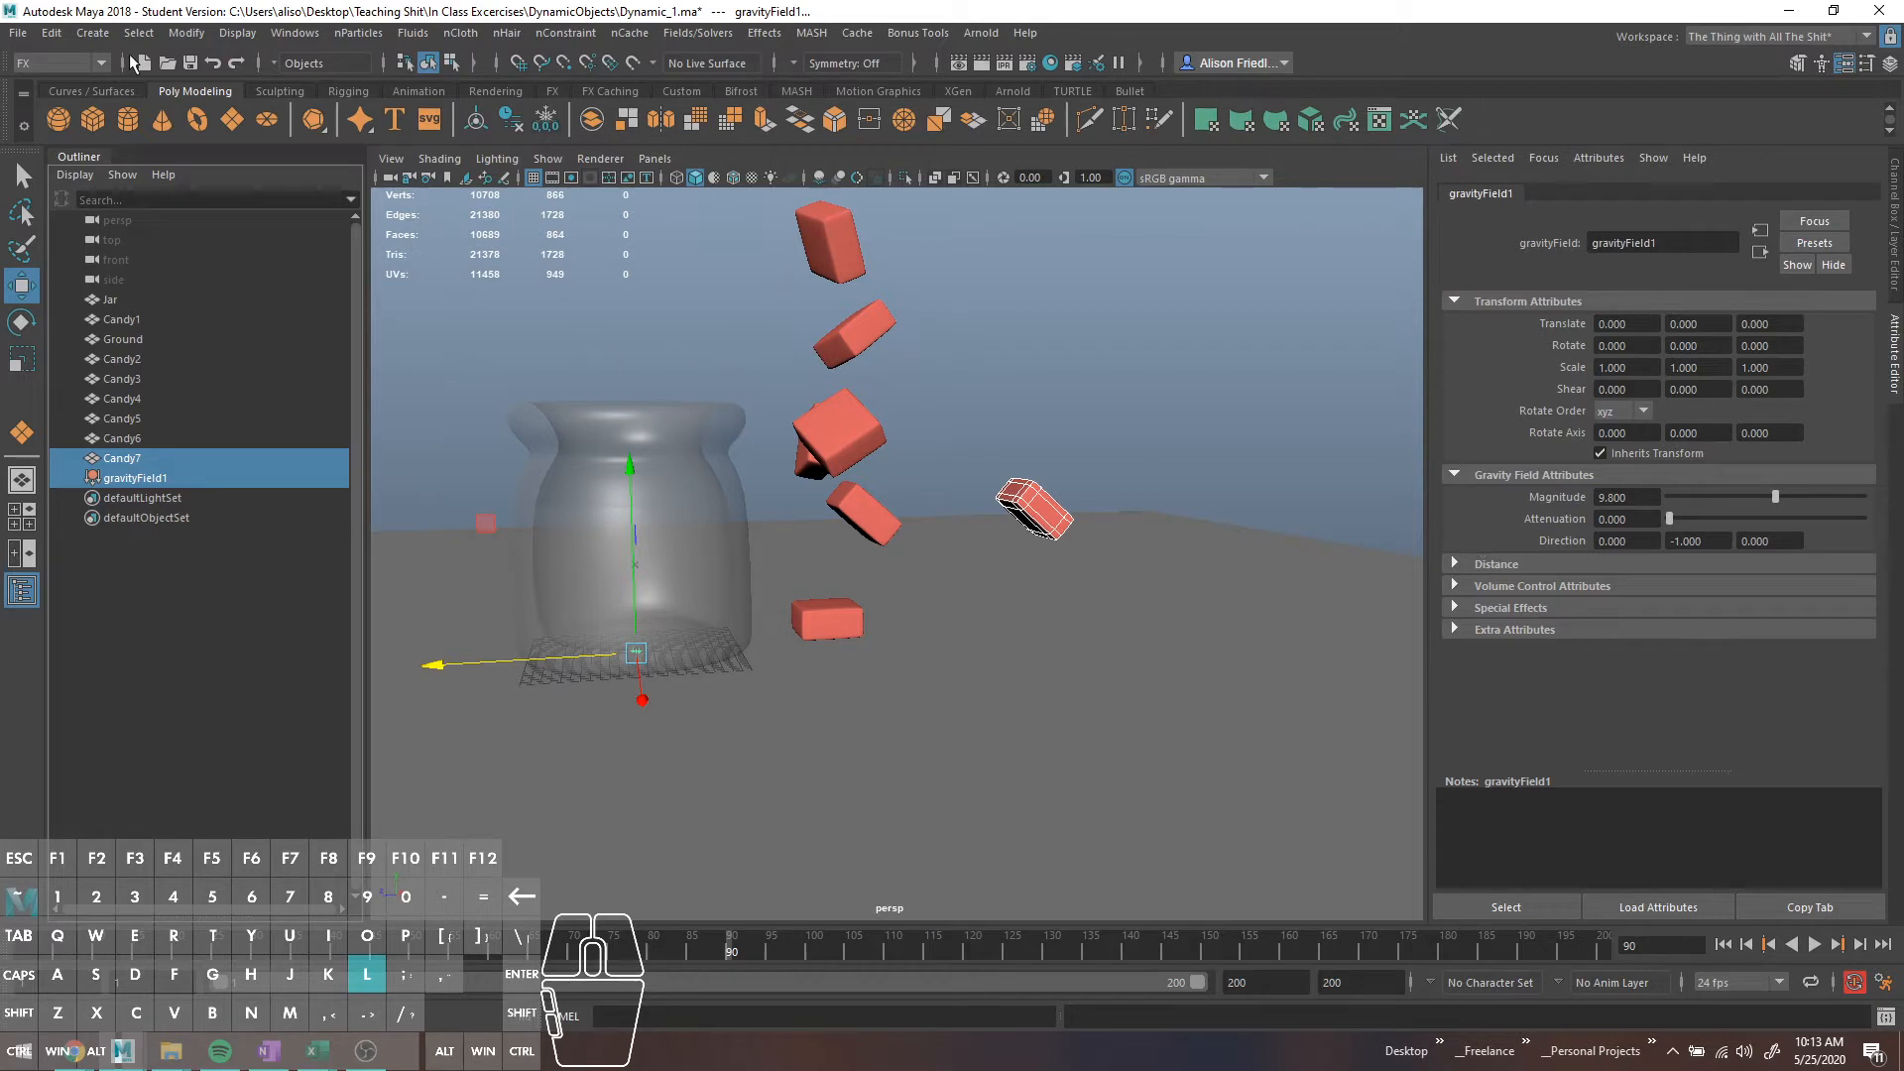
# Delete all rigid bodies in the scene by type
pyautogui.click(51, 32)
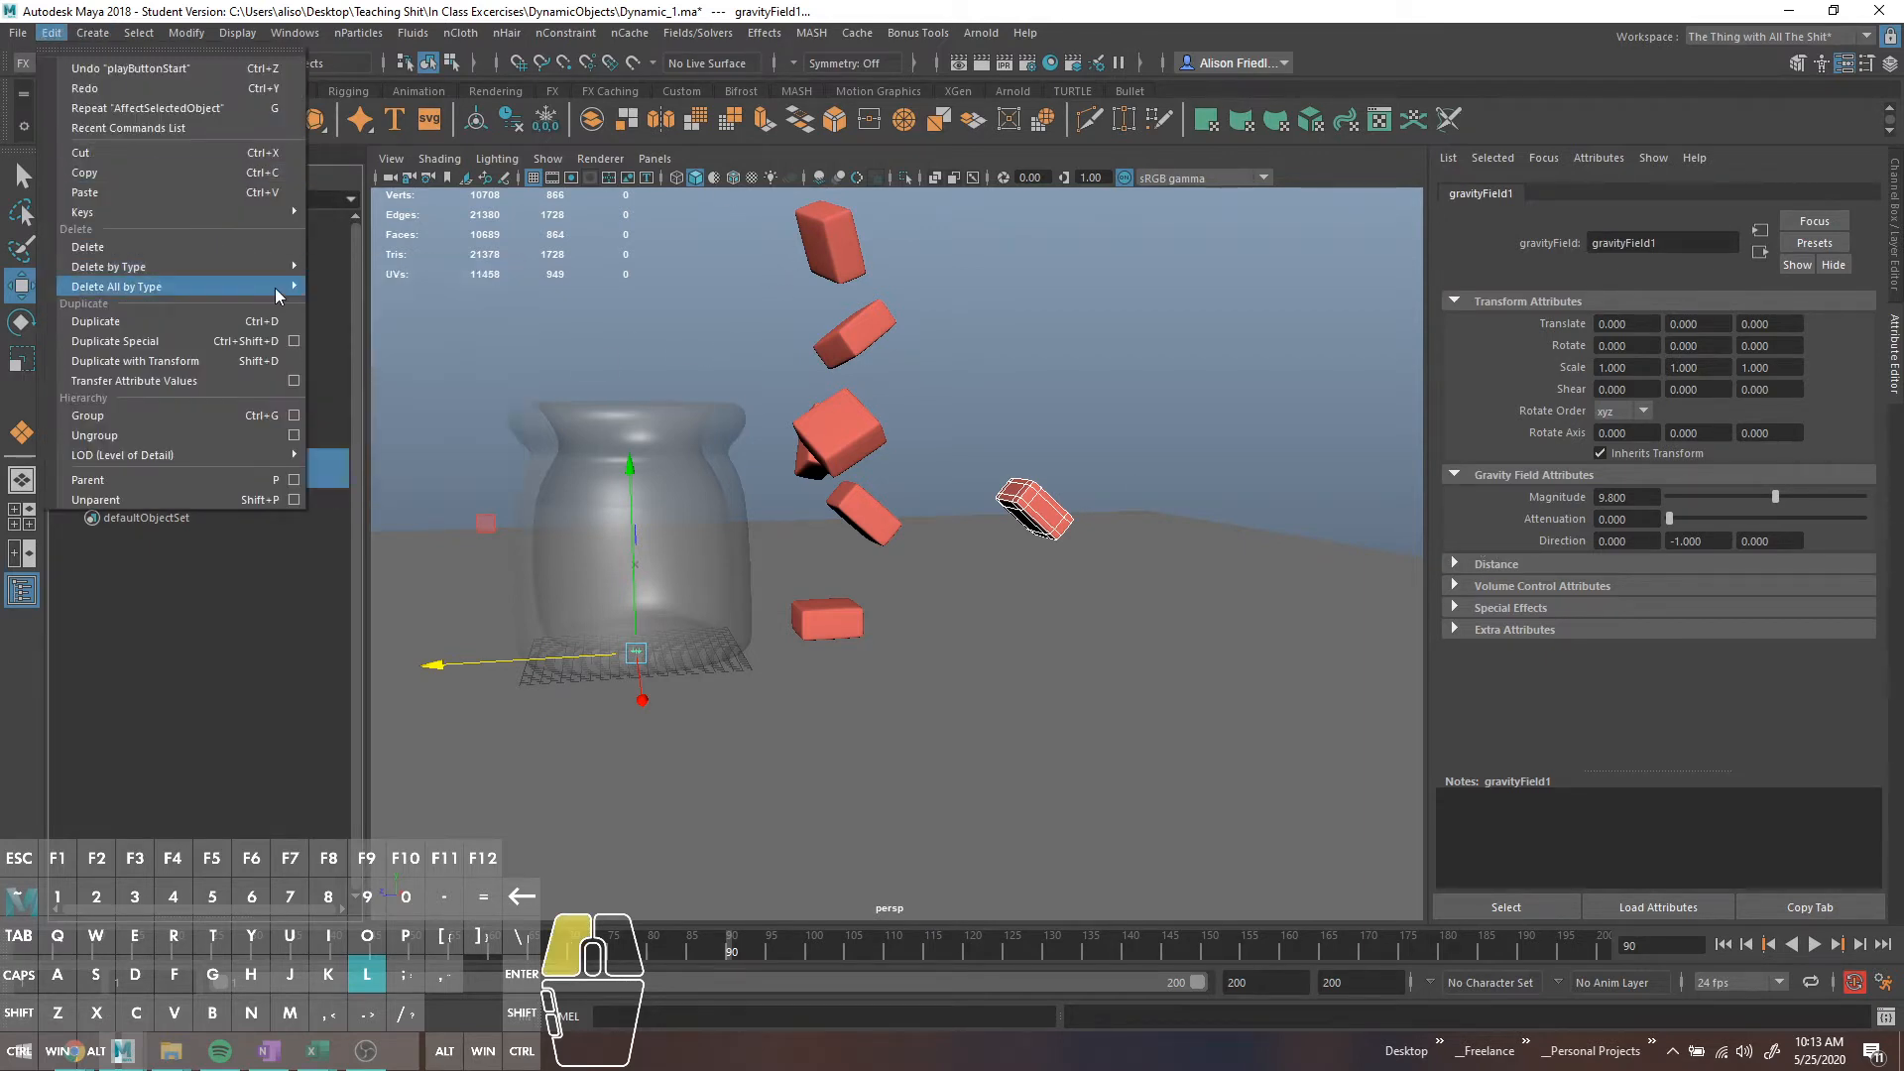
pyautogui.moveTo(275, 287)
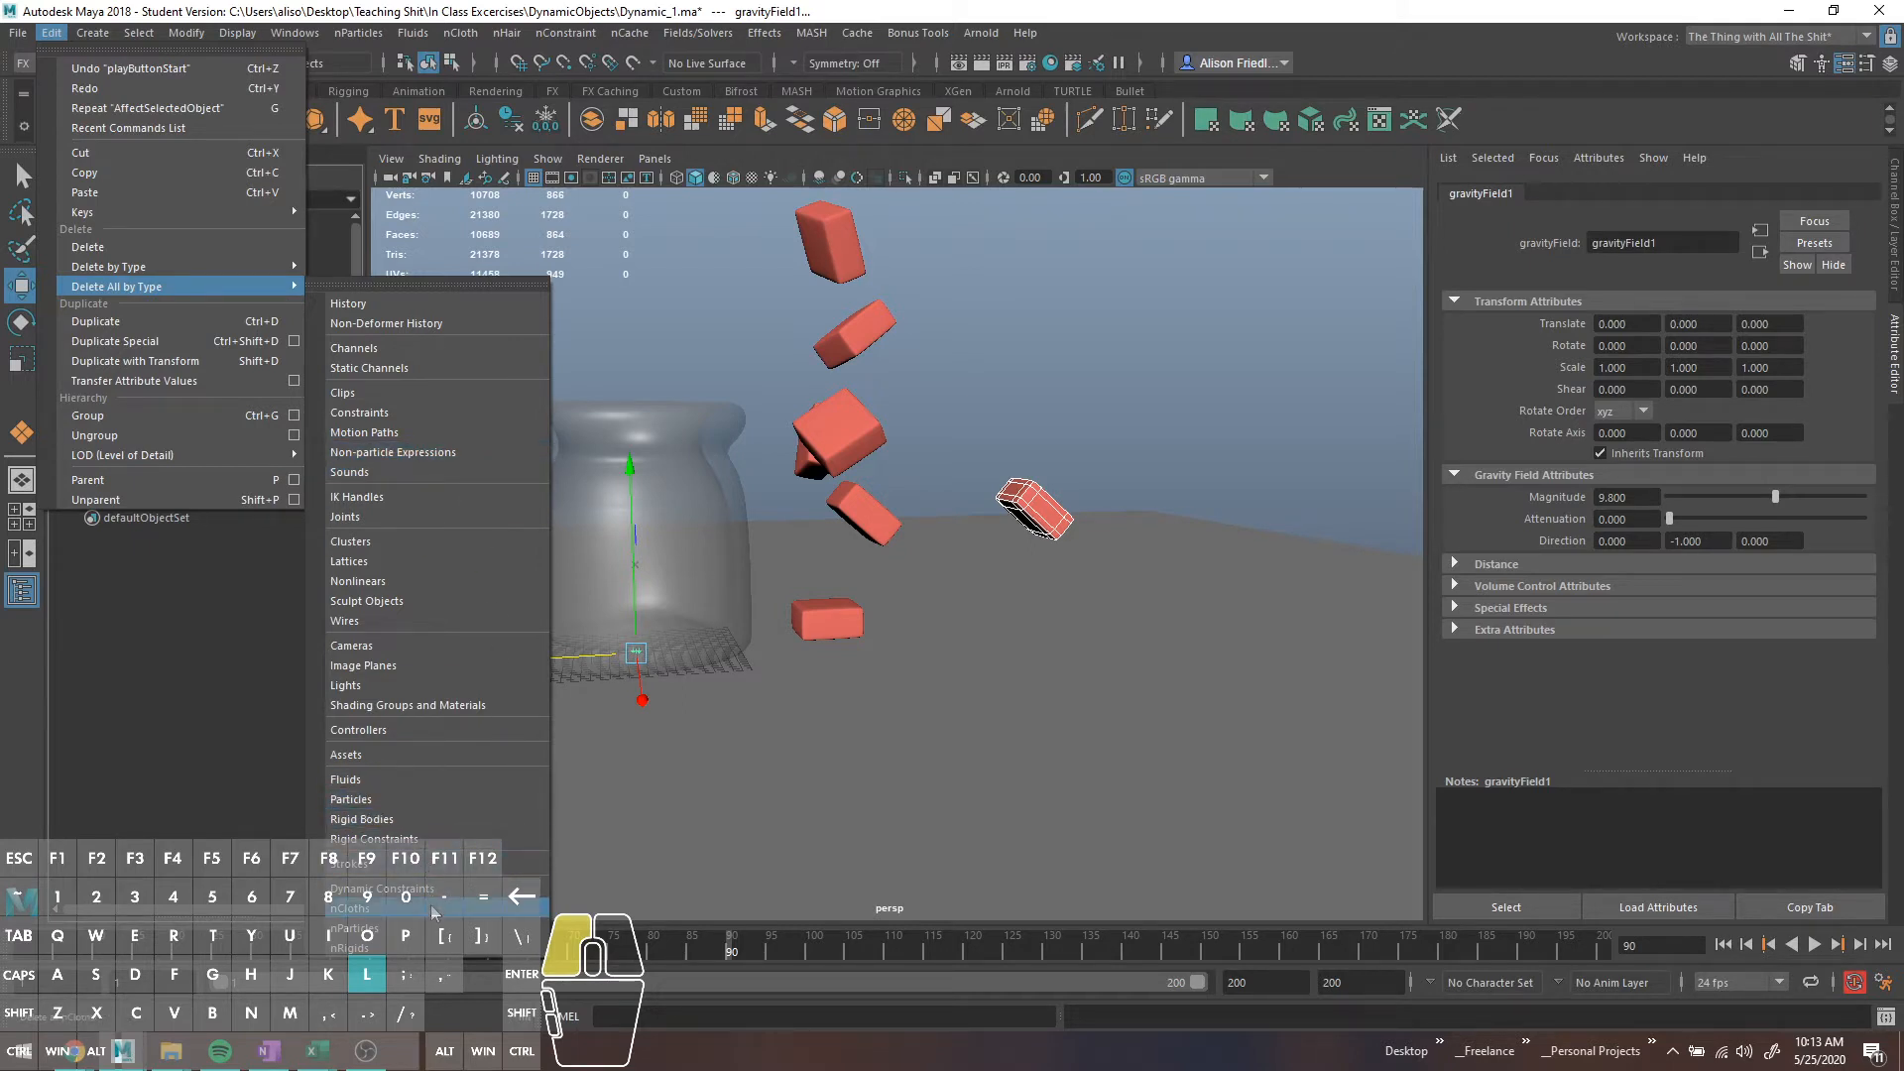
pyautogui.click(427, 819)
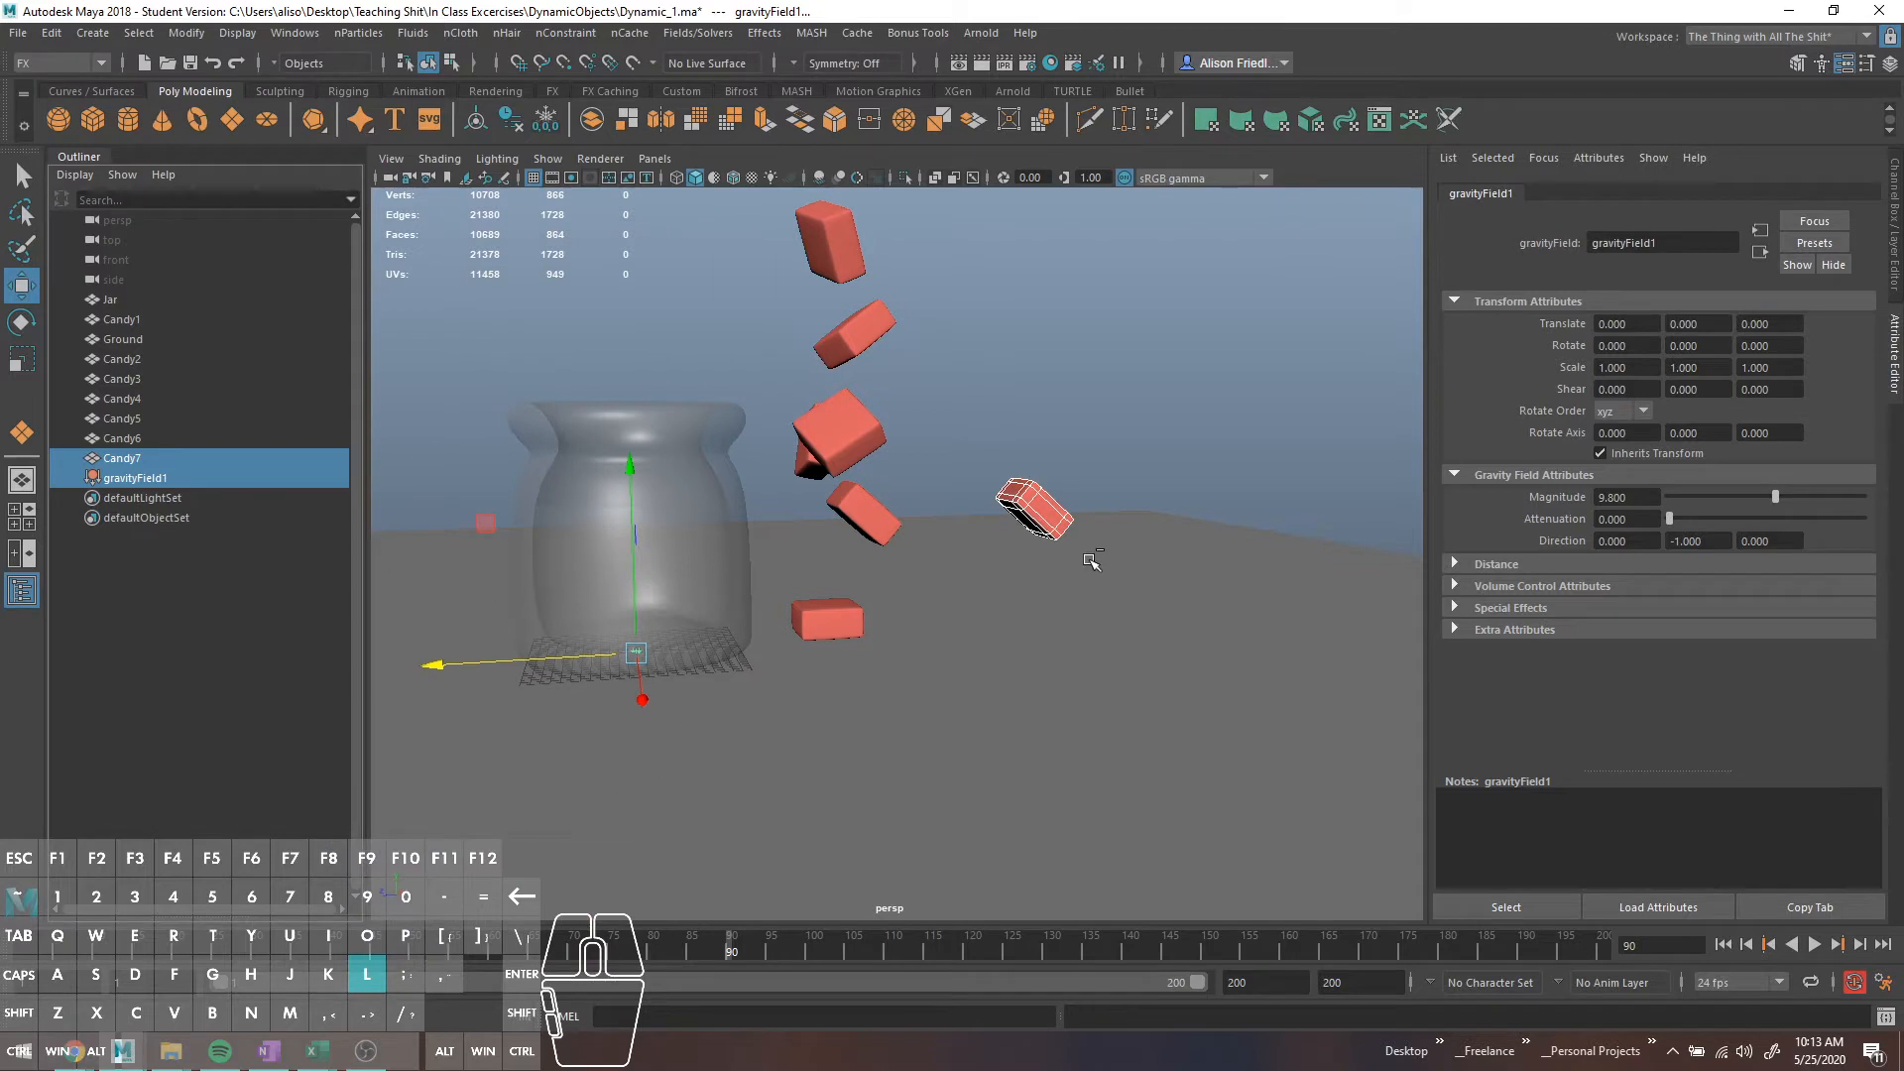
# Show non-DAG objects in the Outliner, search for "rigid" and look through the full node list, and restore the DAG-only display
pyautogui.click(82, 176)
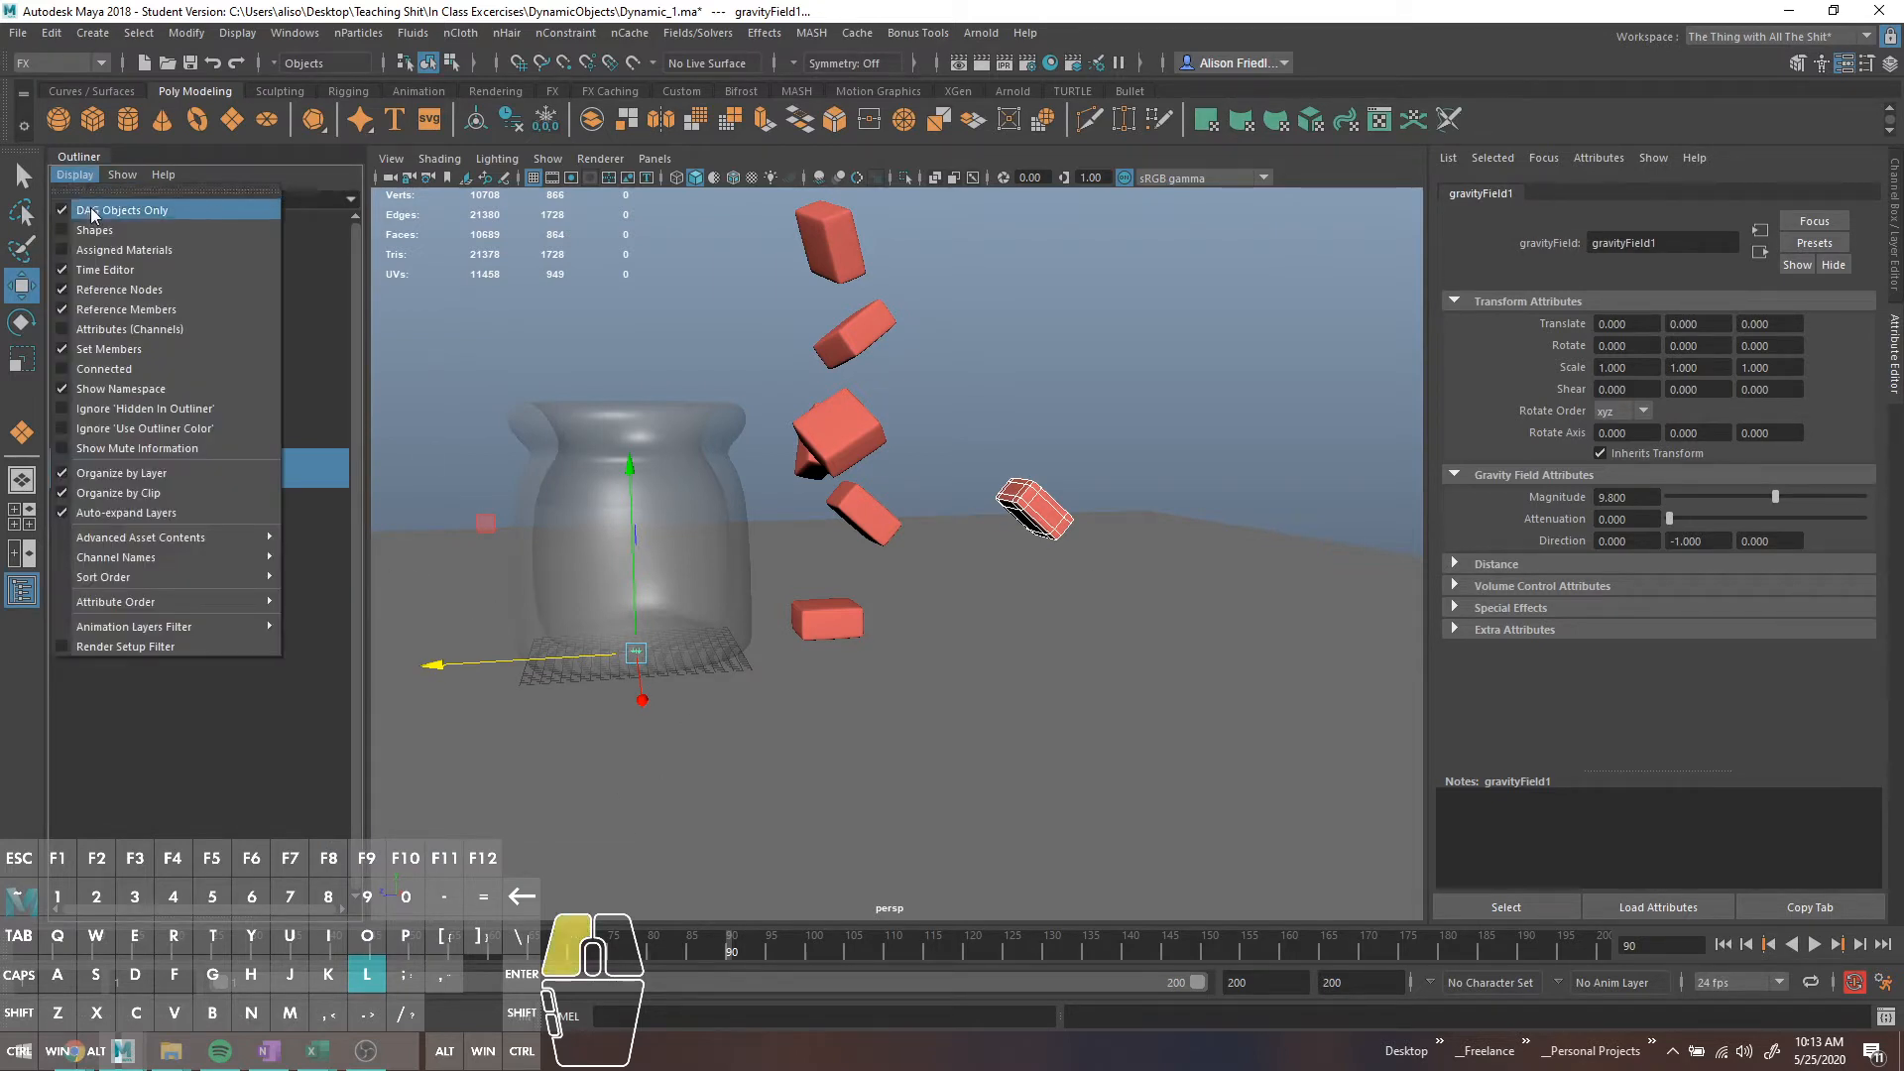
pyautogui.click(91, 211)
pyautogui.click(82, 176)
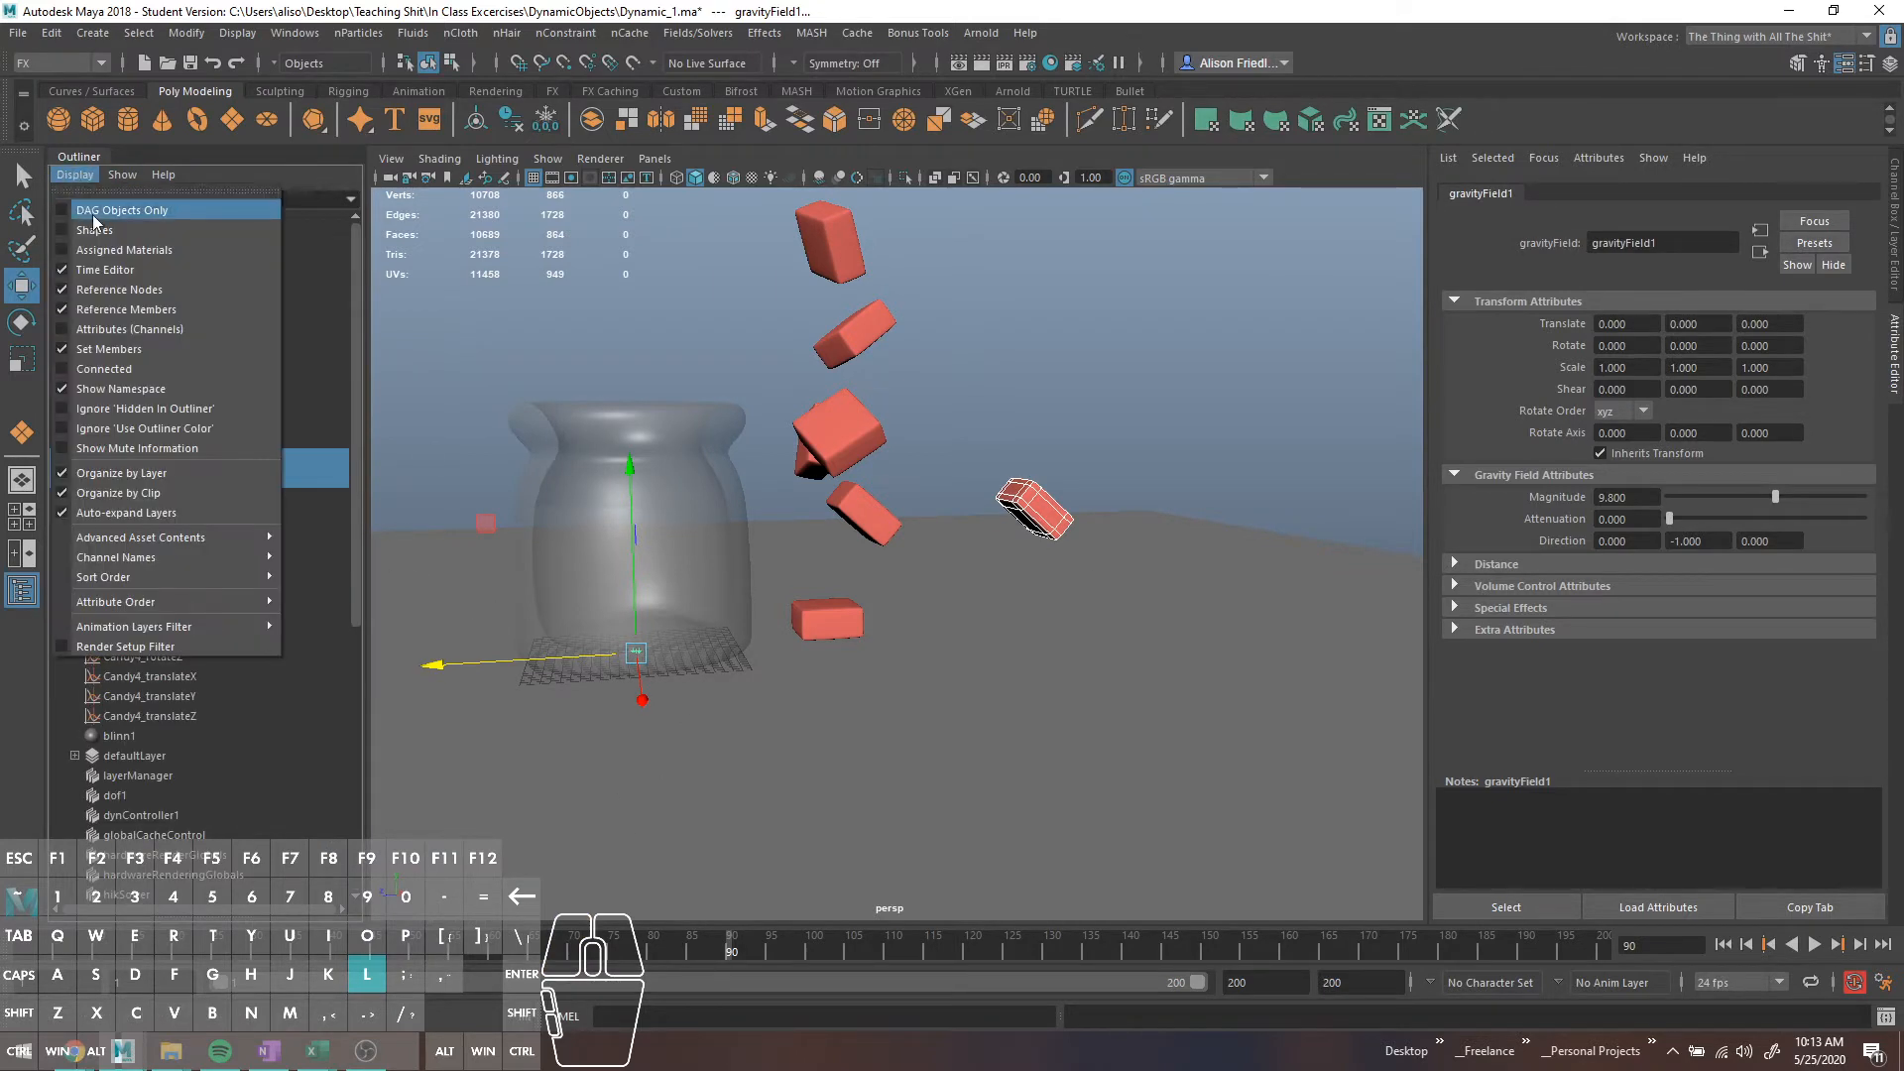
pyautogui.click(312, 202)
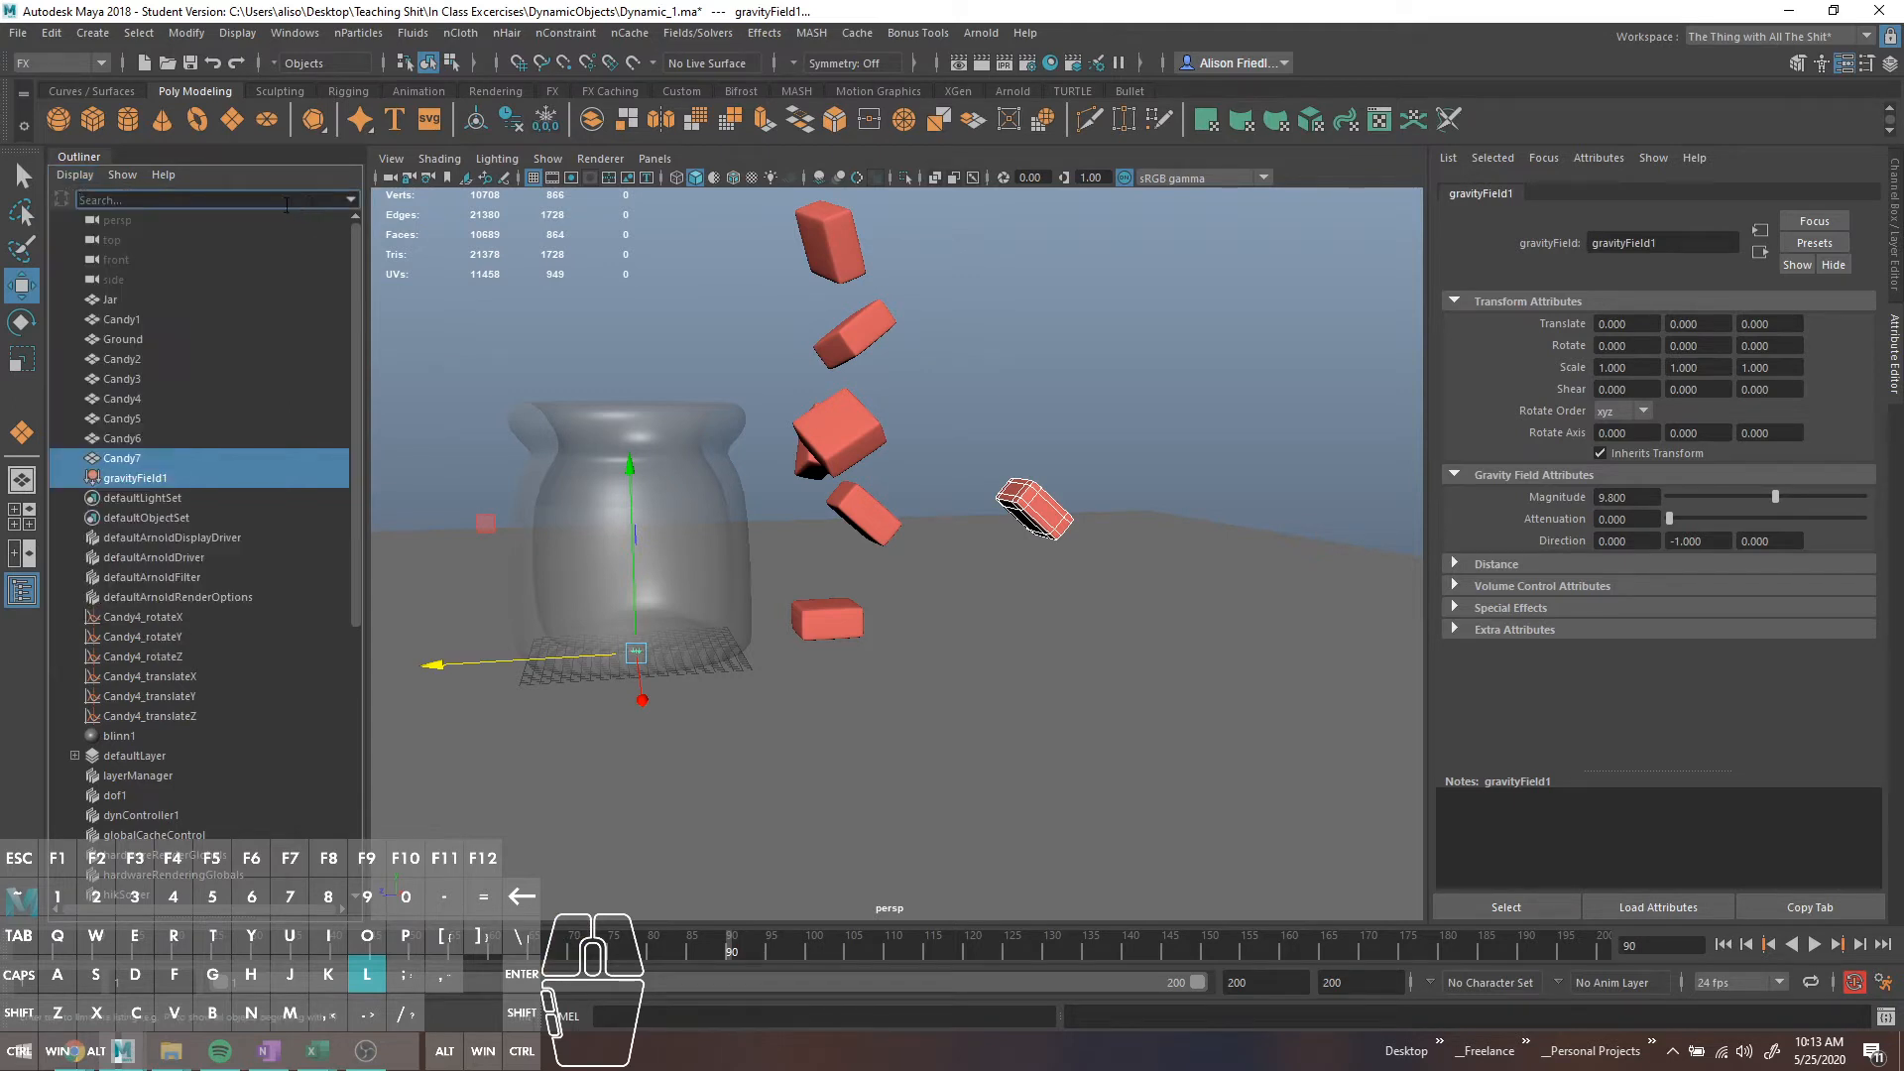
pyautogui.write('rigid')
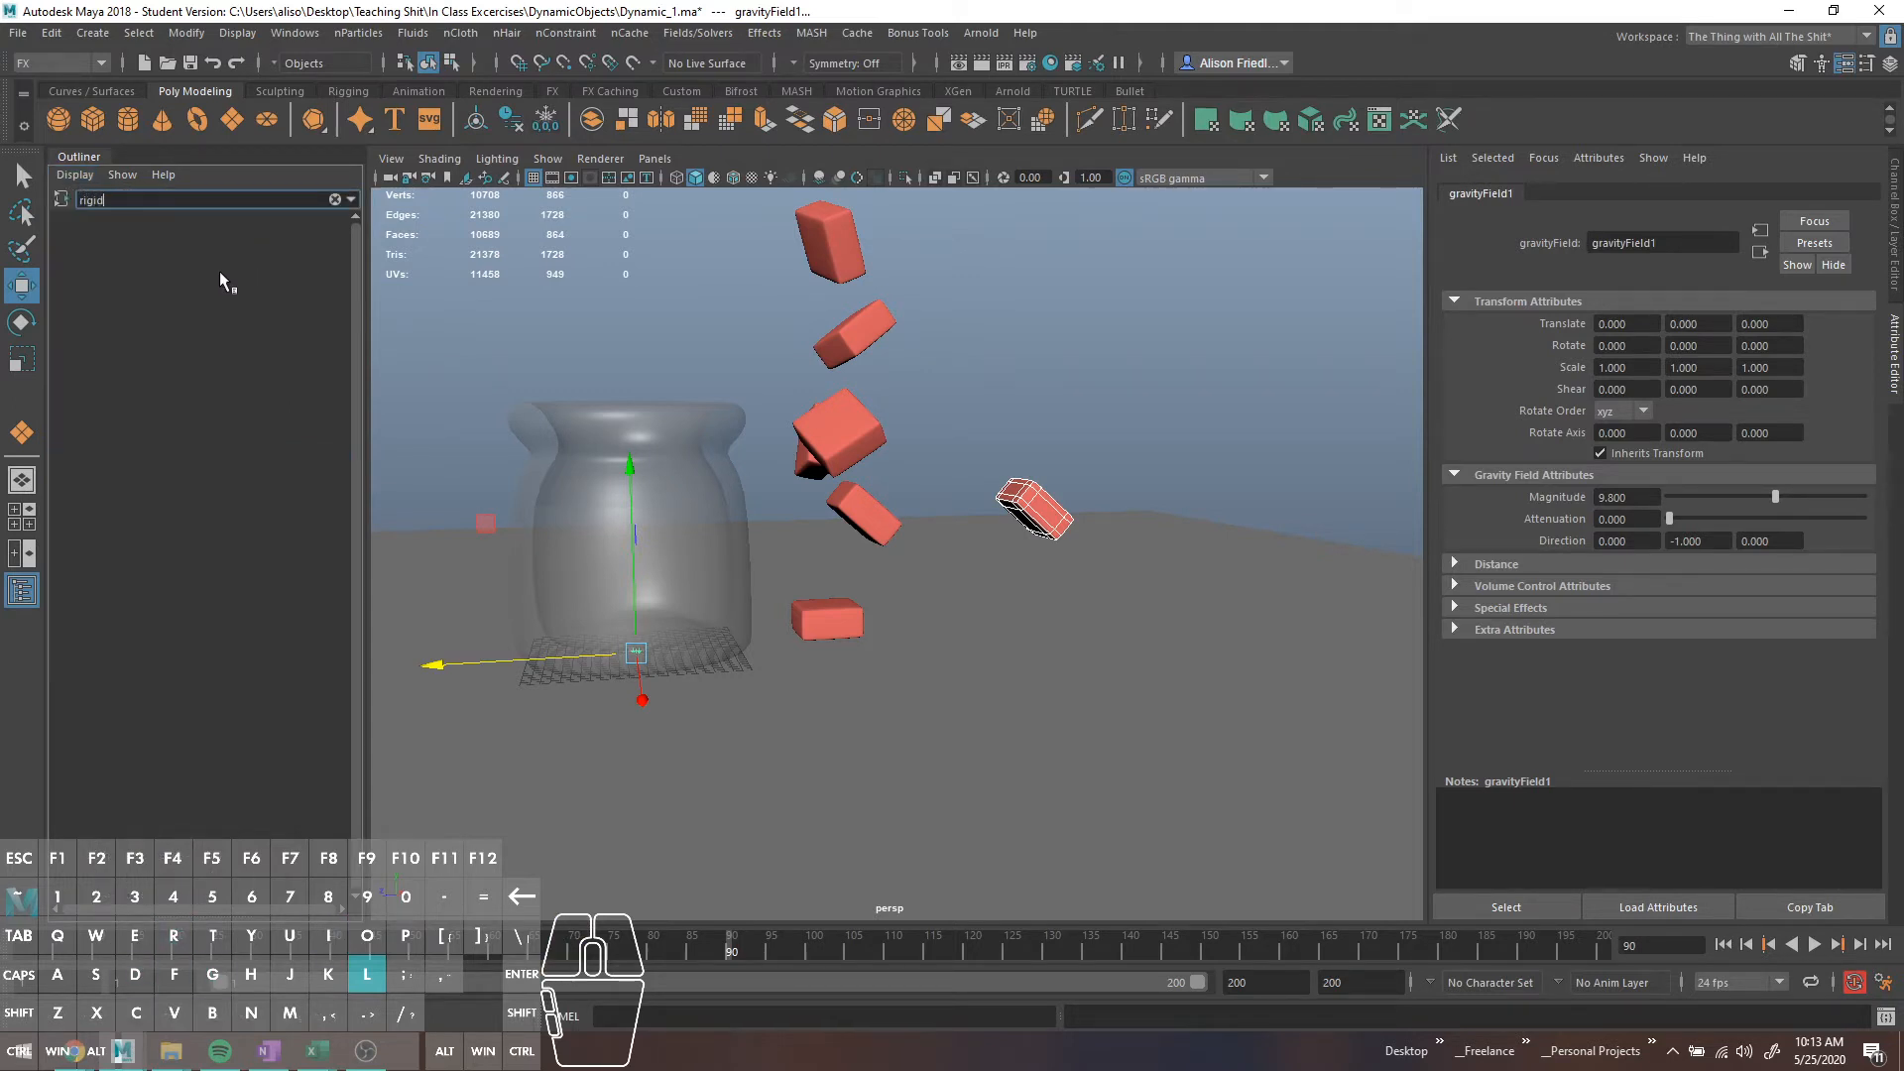
pyautogui.click(335, 199)
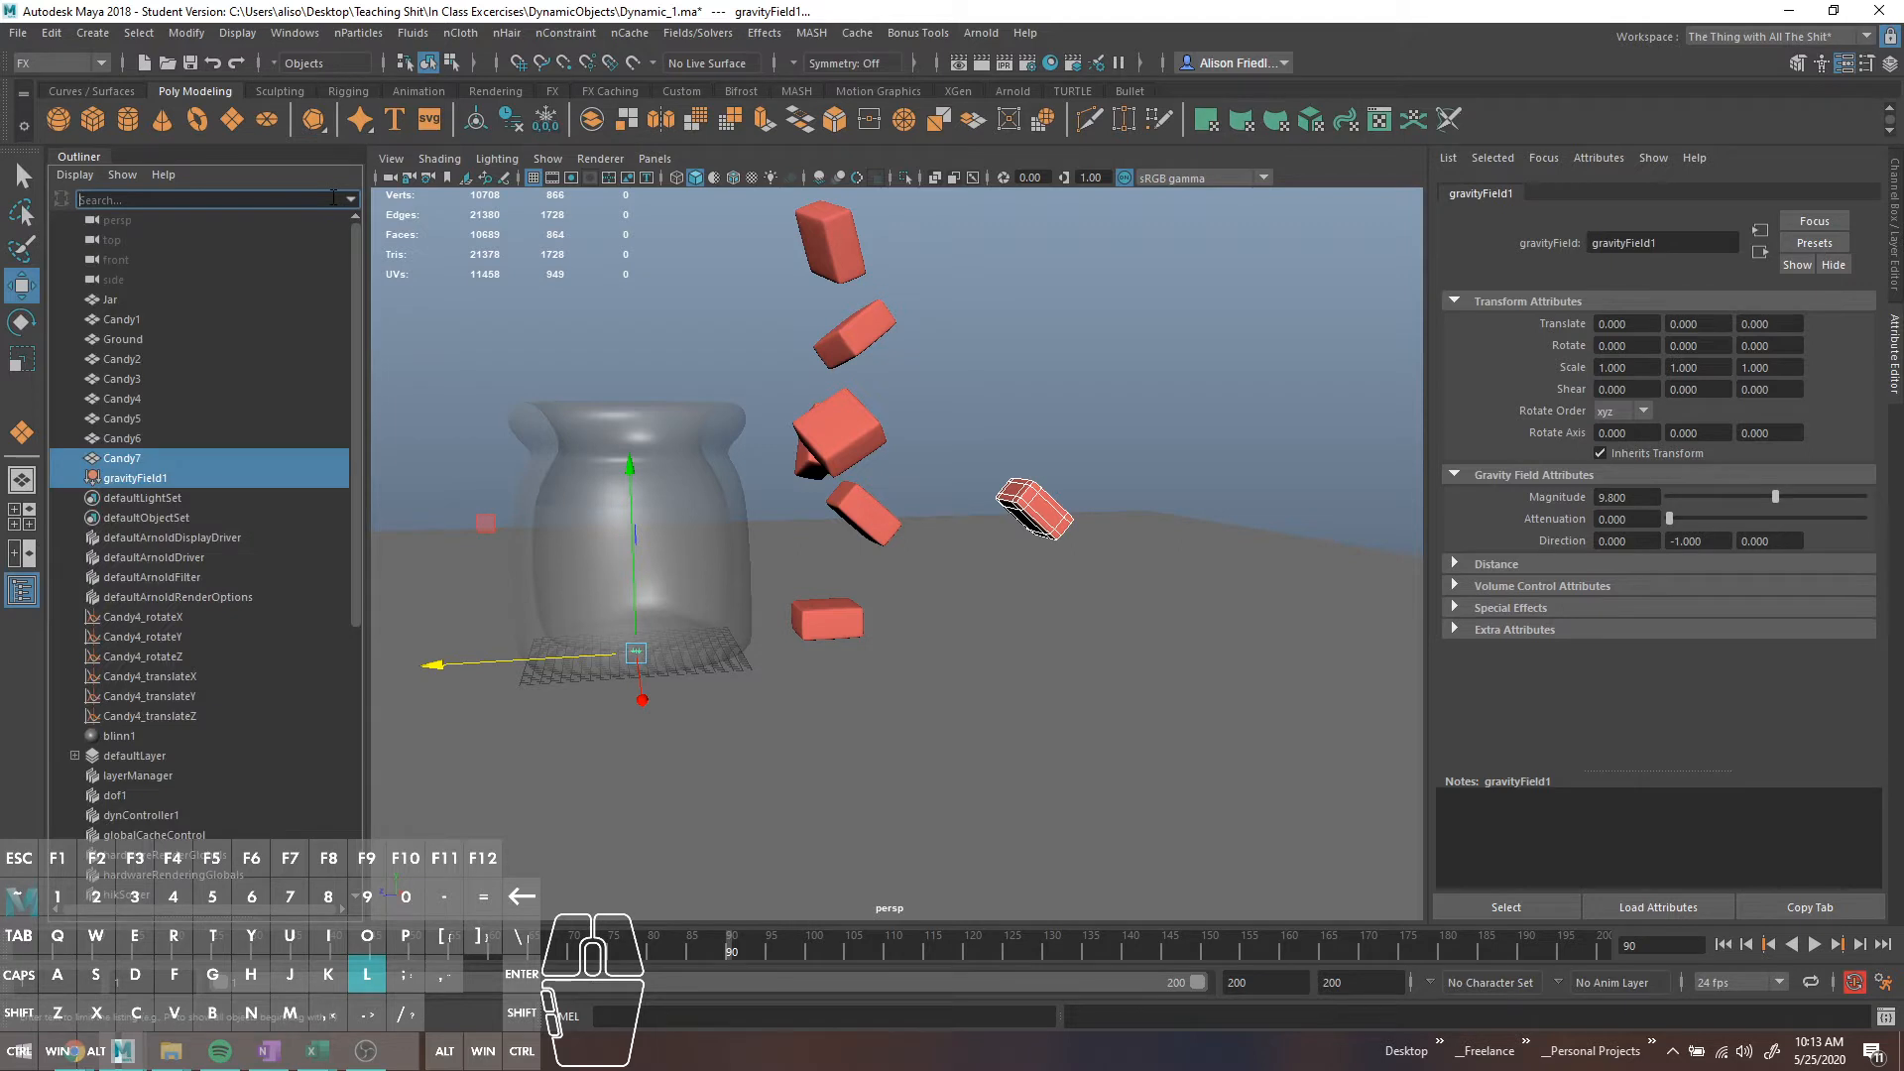
pyautogui.scroll(-7, 226, 476)
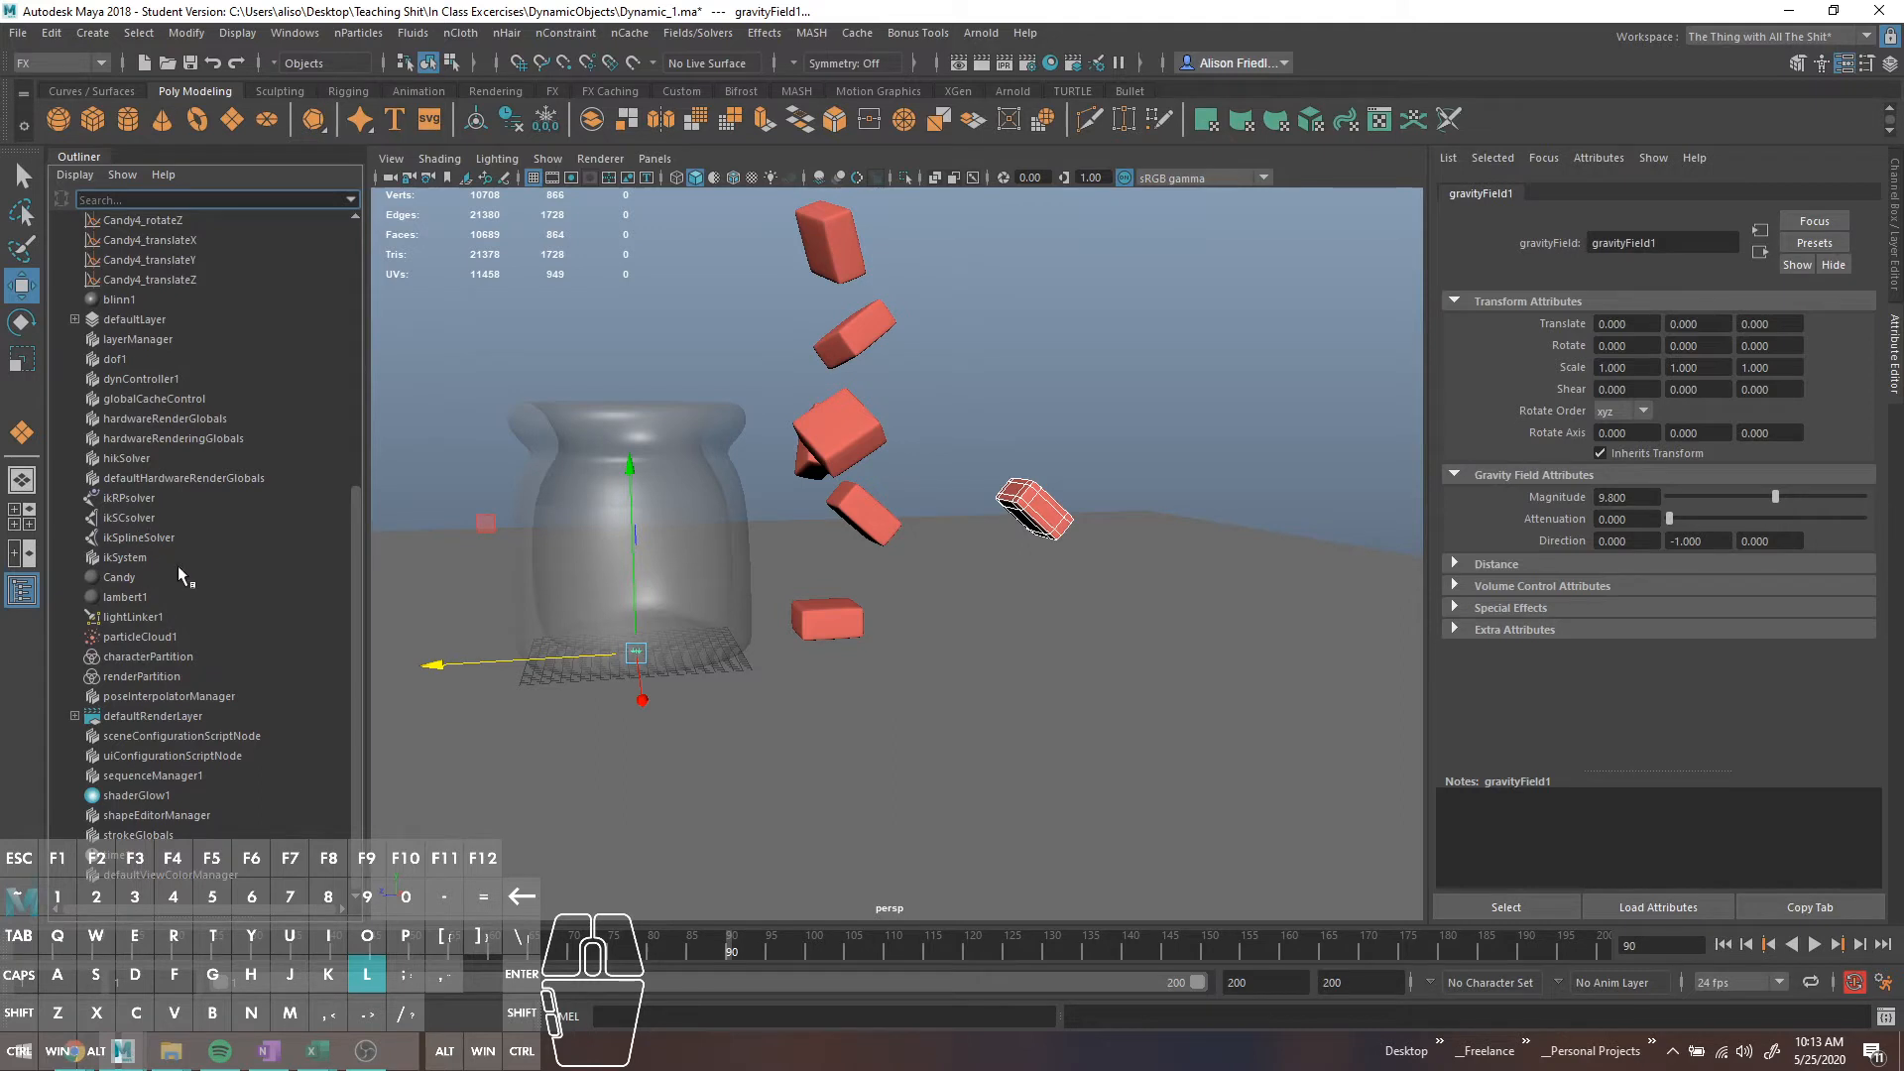
pyautogui.scroll(7, 154, 369)
pyautogui.click(74, 175)
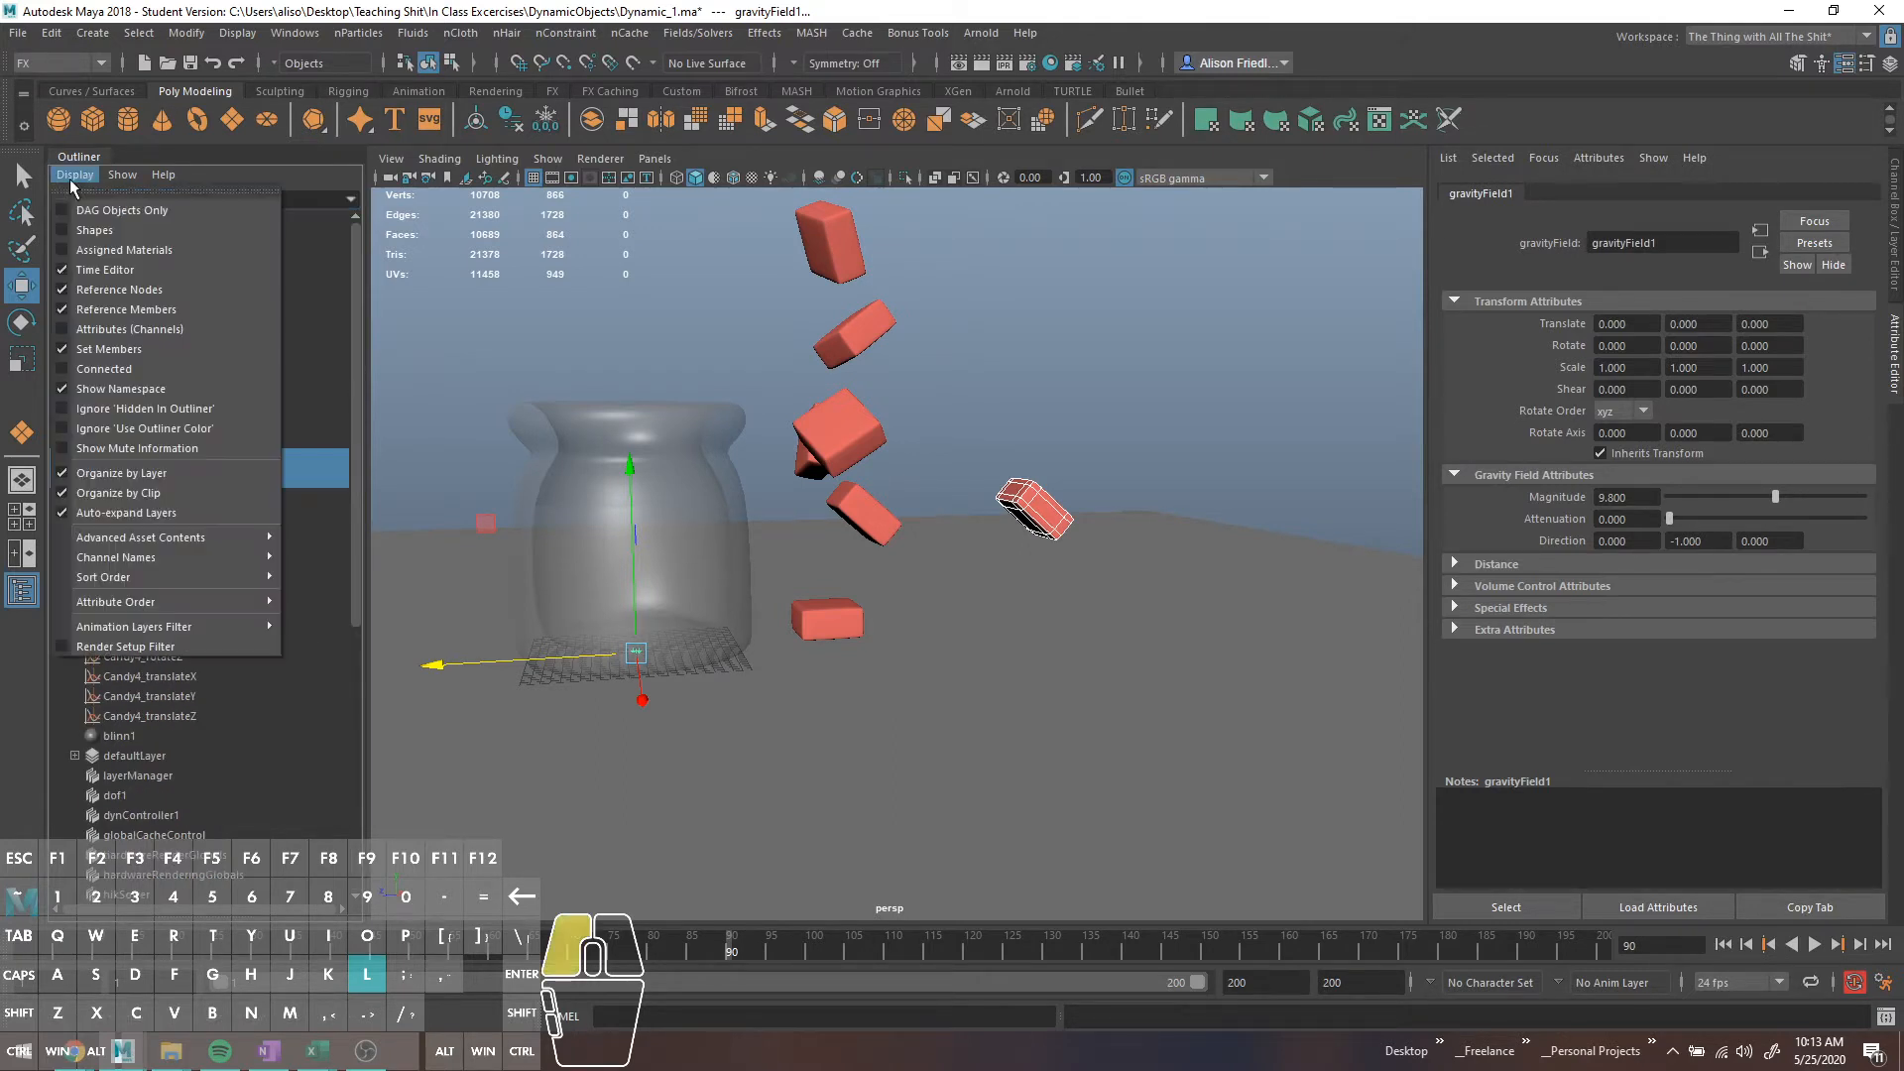
pyautogui.click(104, 210)
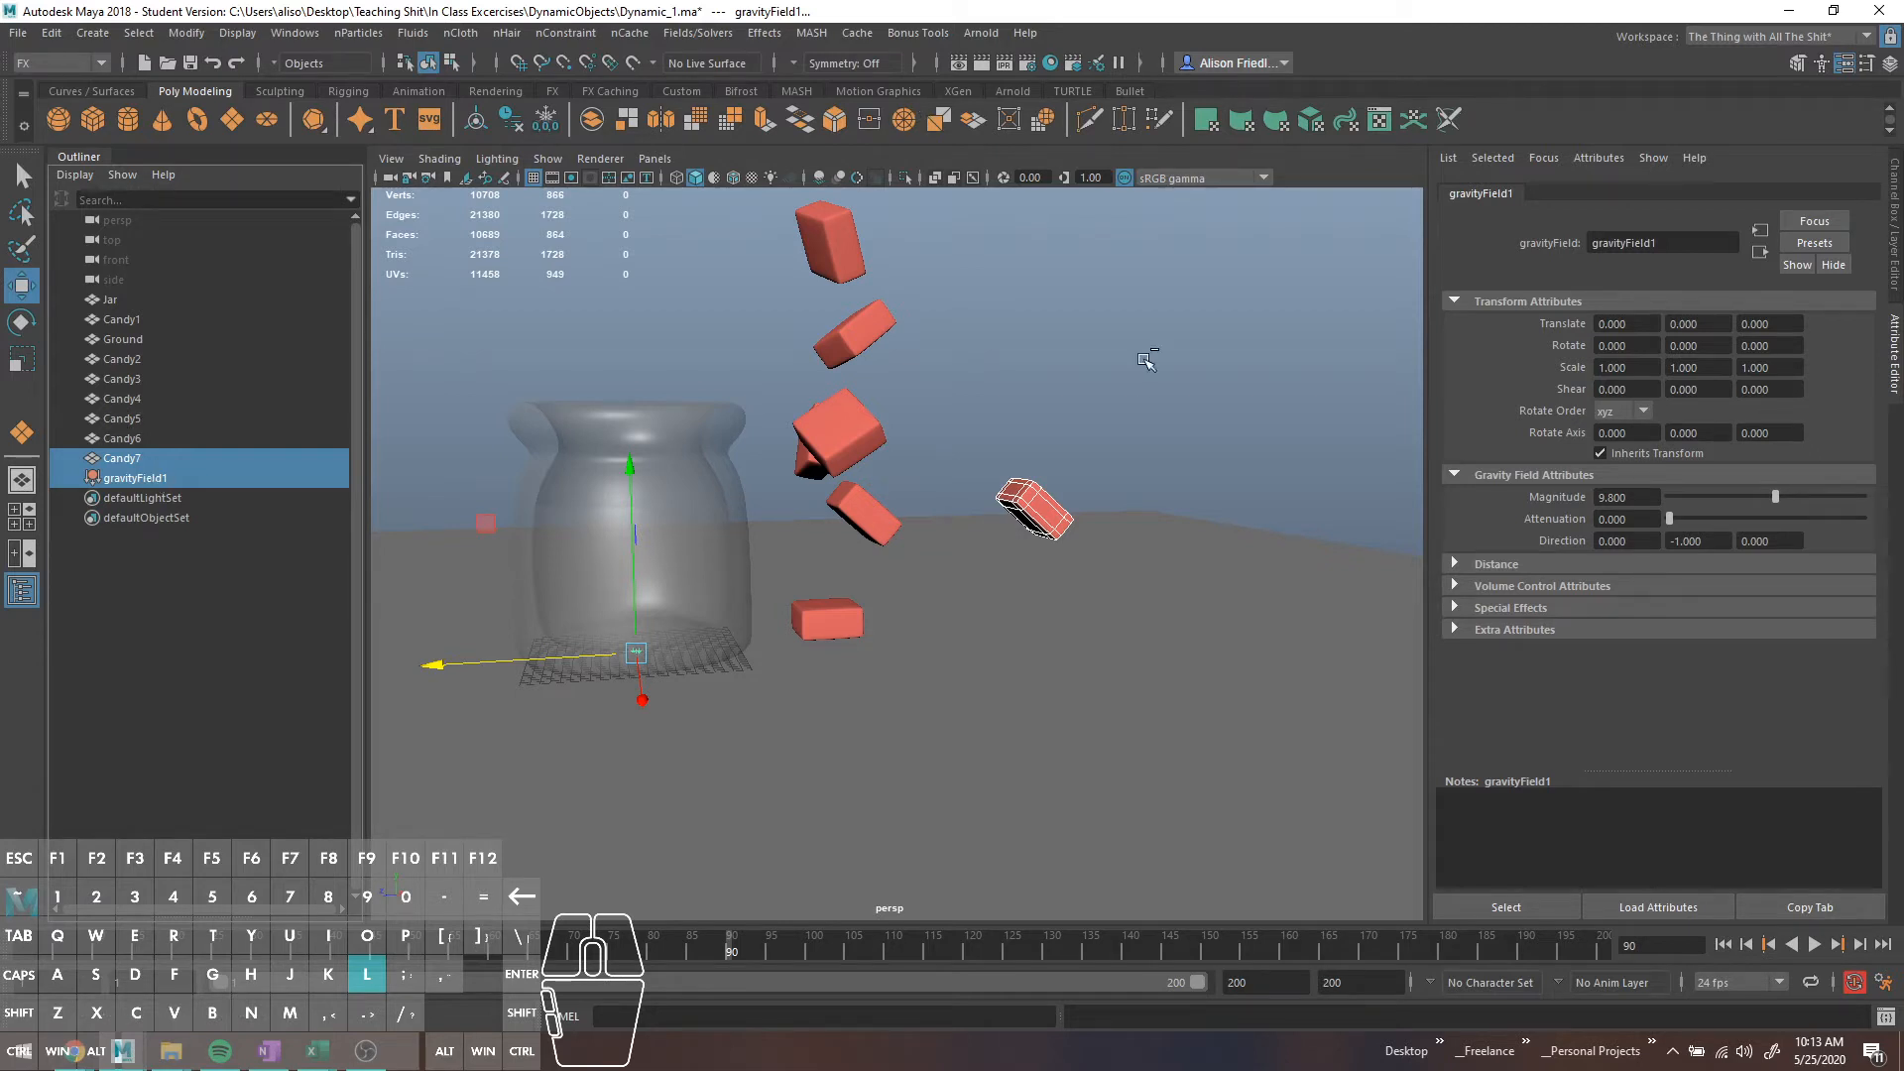
# Create an active rigid body on Candy7
pyautogui.click(1049, 541)
pyautogui.click(670, 32)
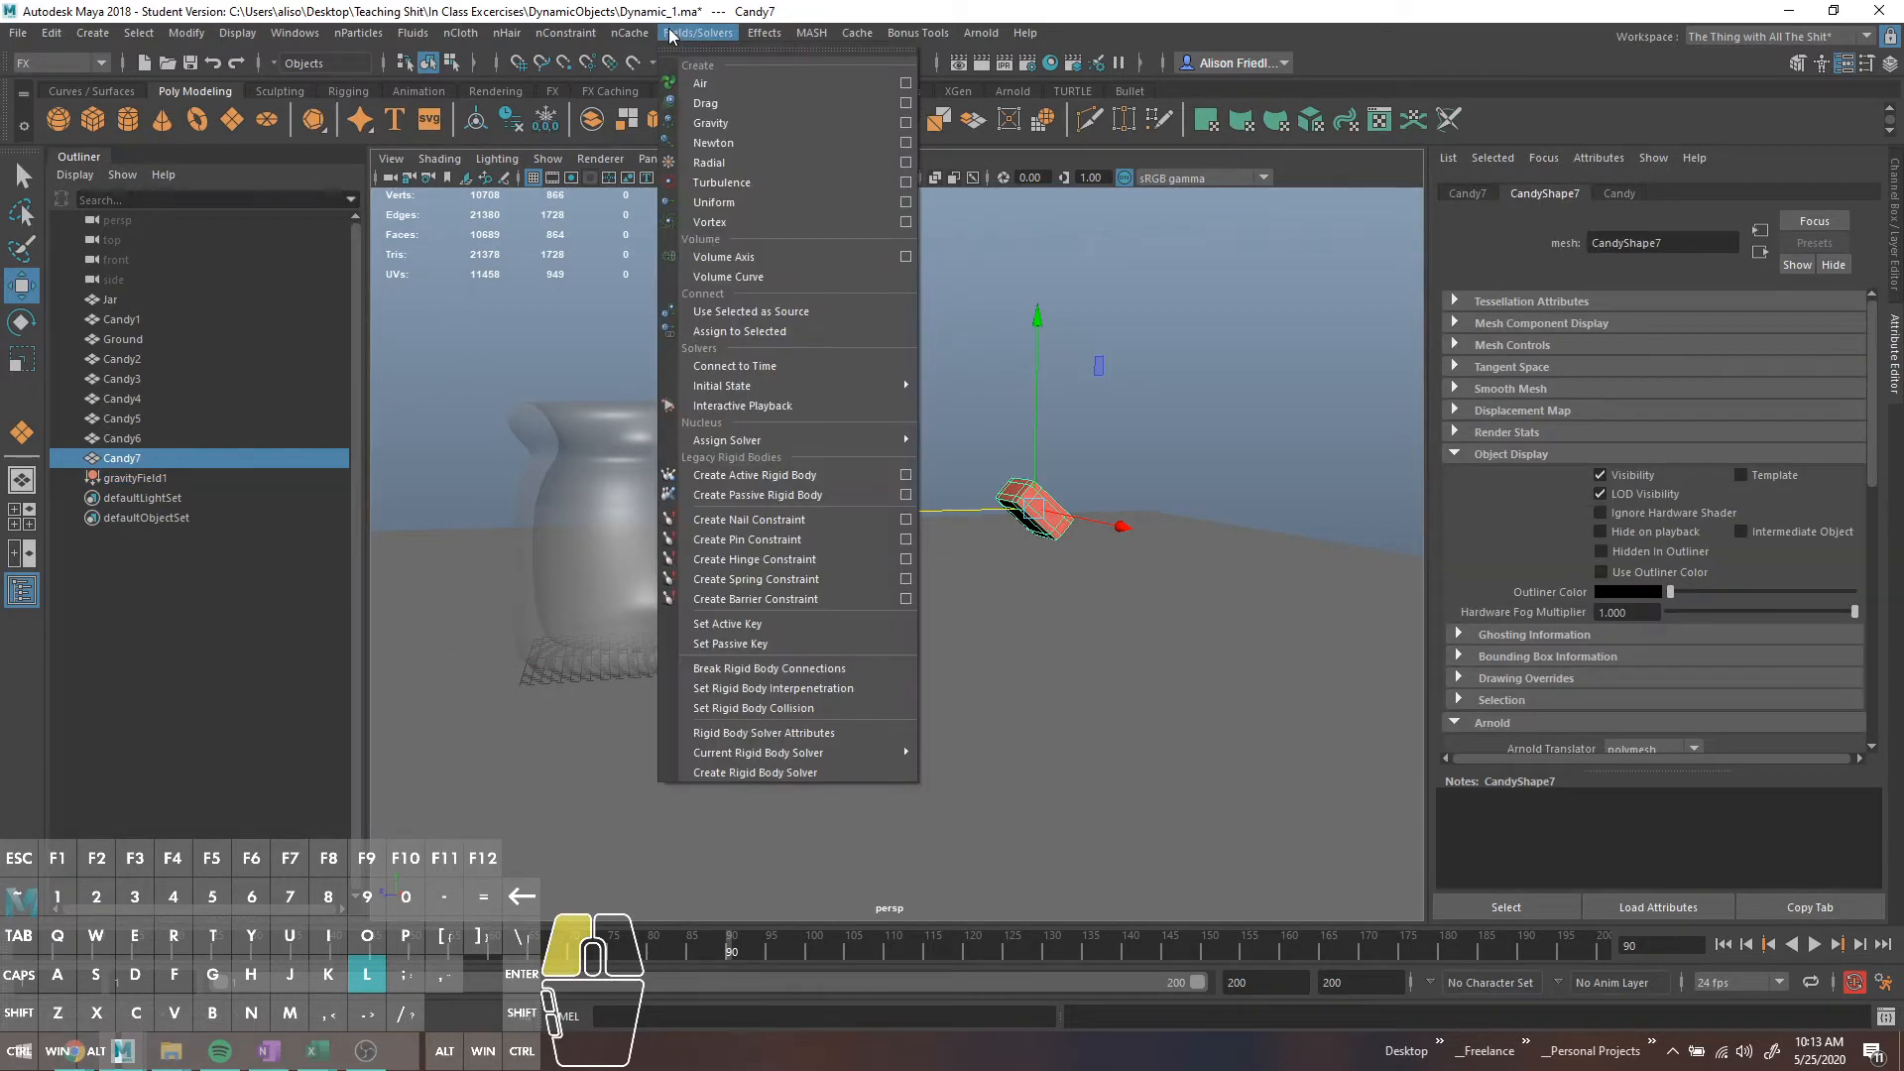
pyautogui.click(799, 480)
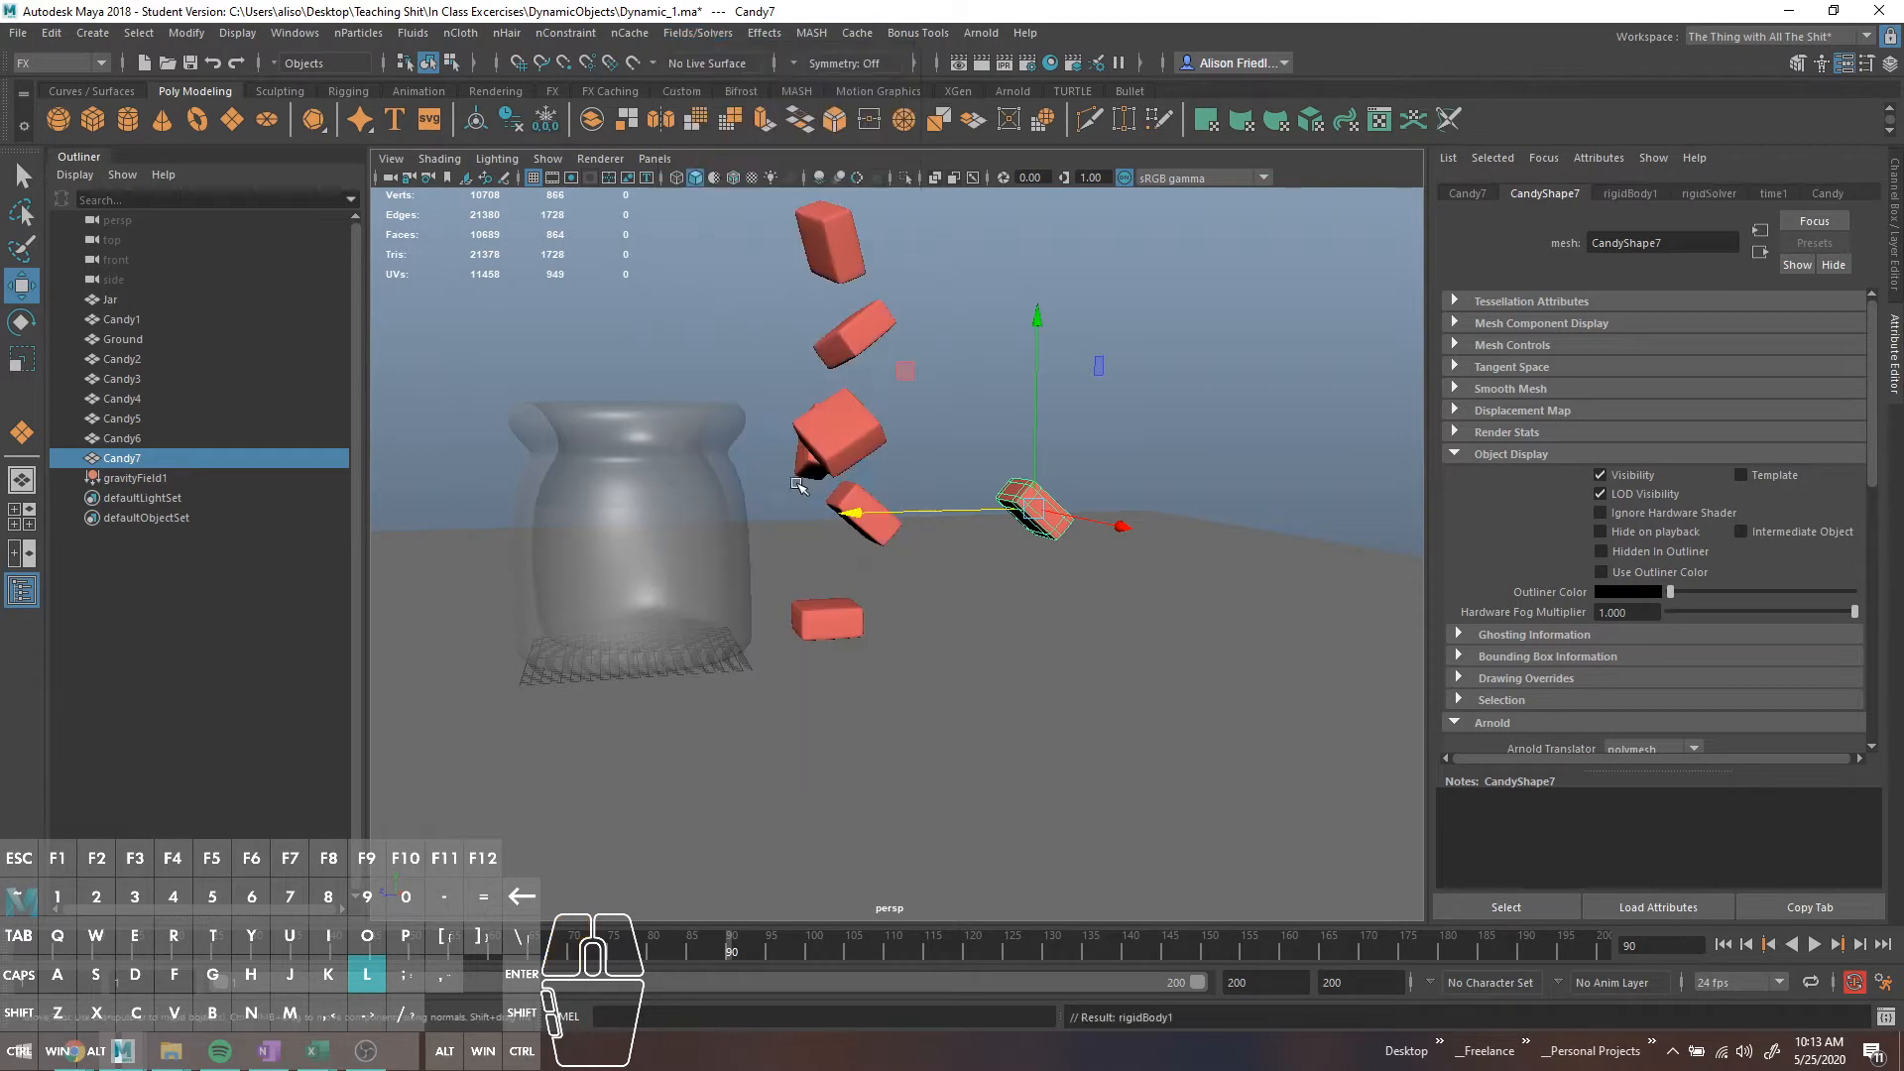
# Delete gravityField1 and create a new gravity field with Candy7 selected
pyautogui.click(139, 478)
pyautogui.press('Delete')
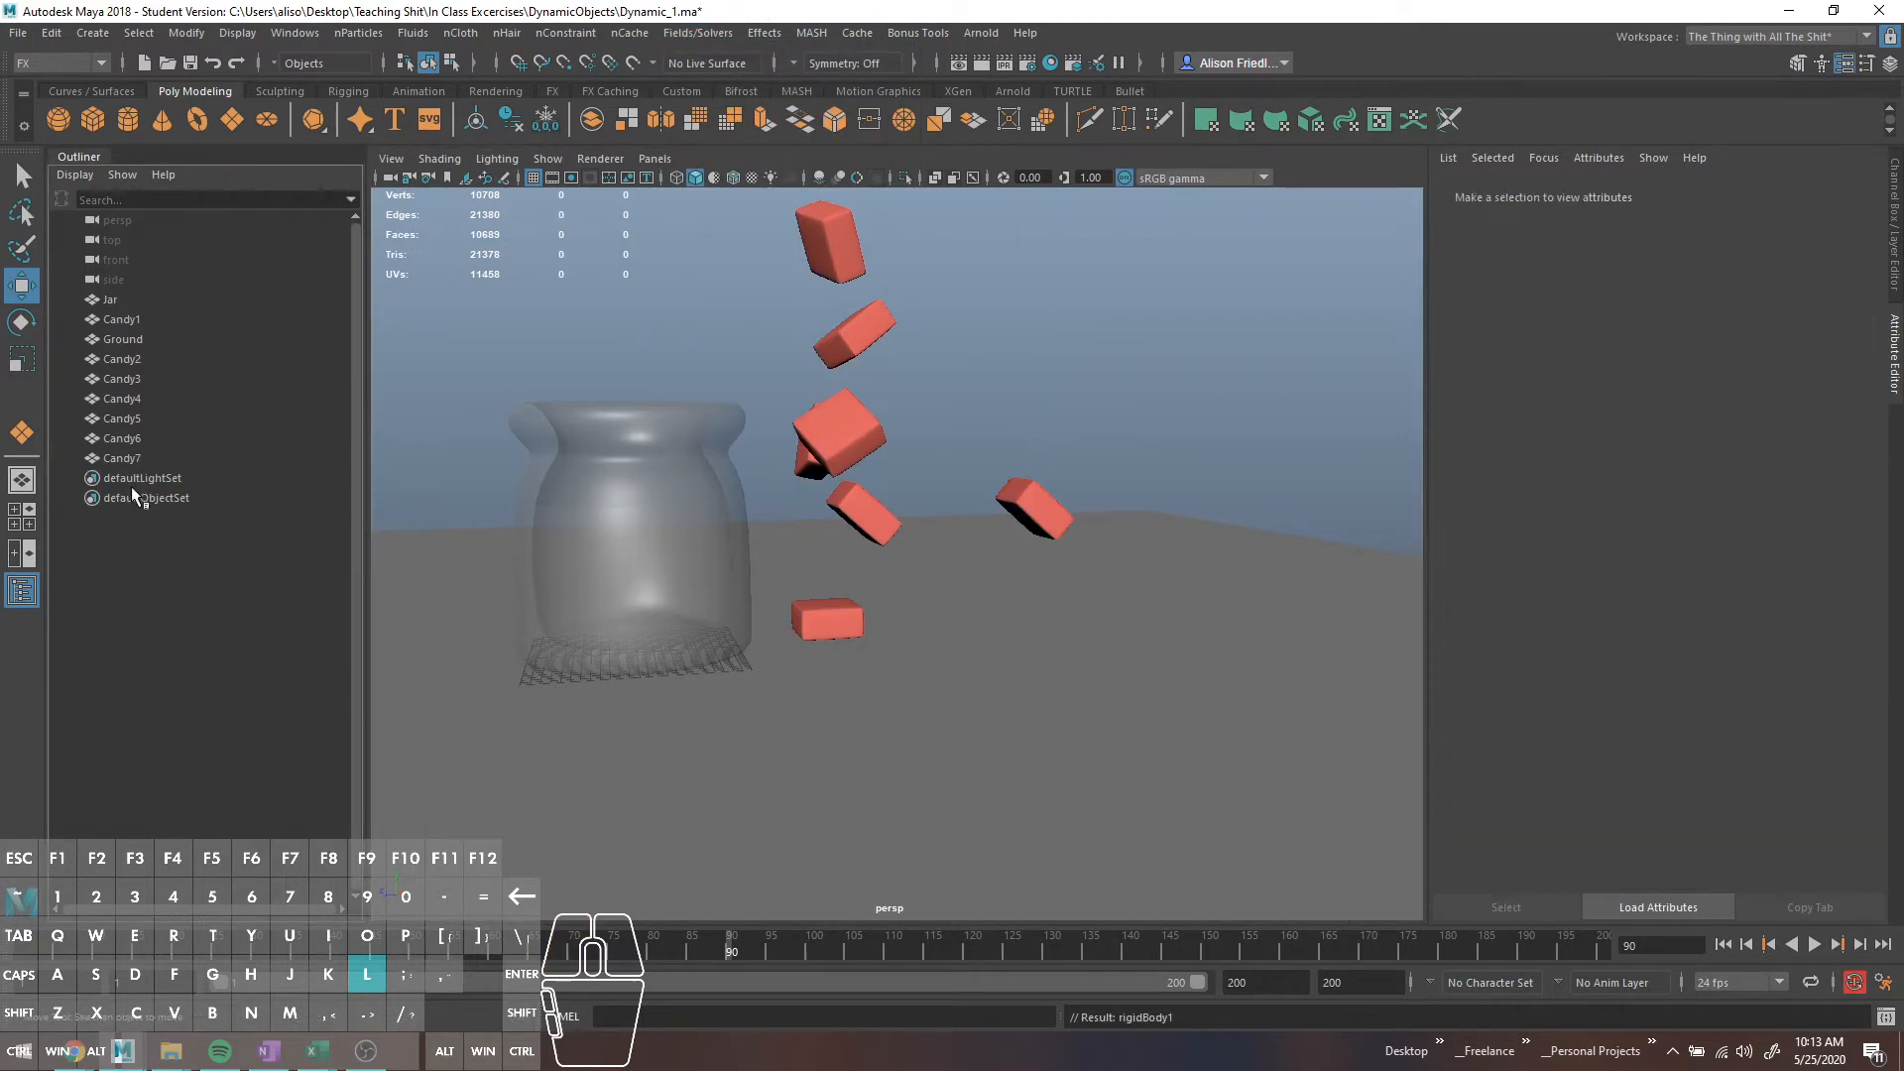
pyautogui.click(1031, 506)
pyautogui.click(699, 32)
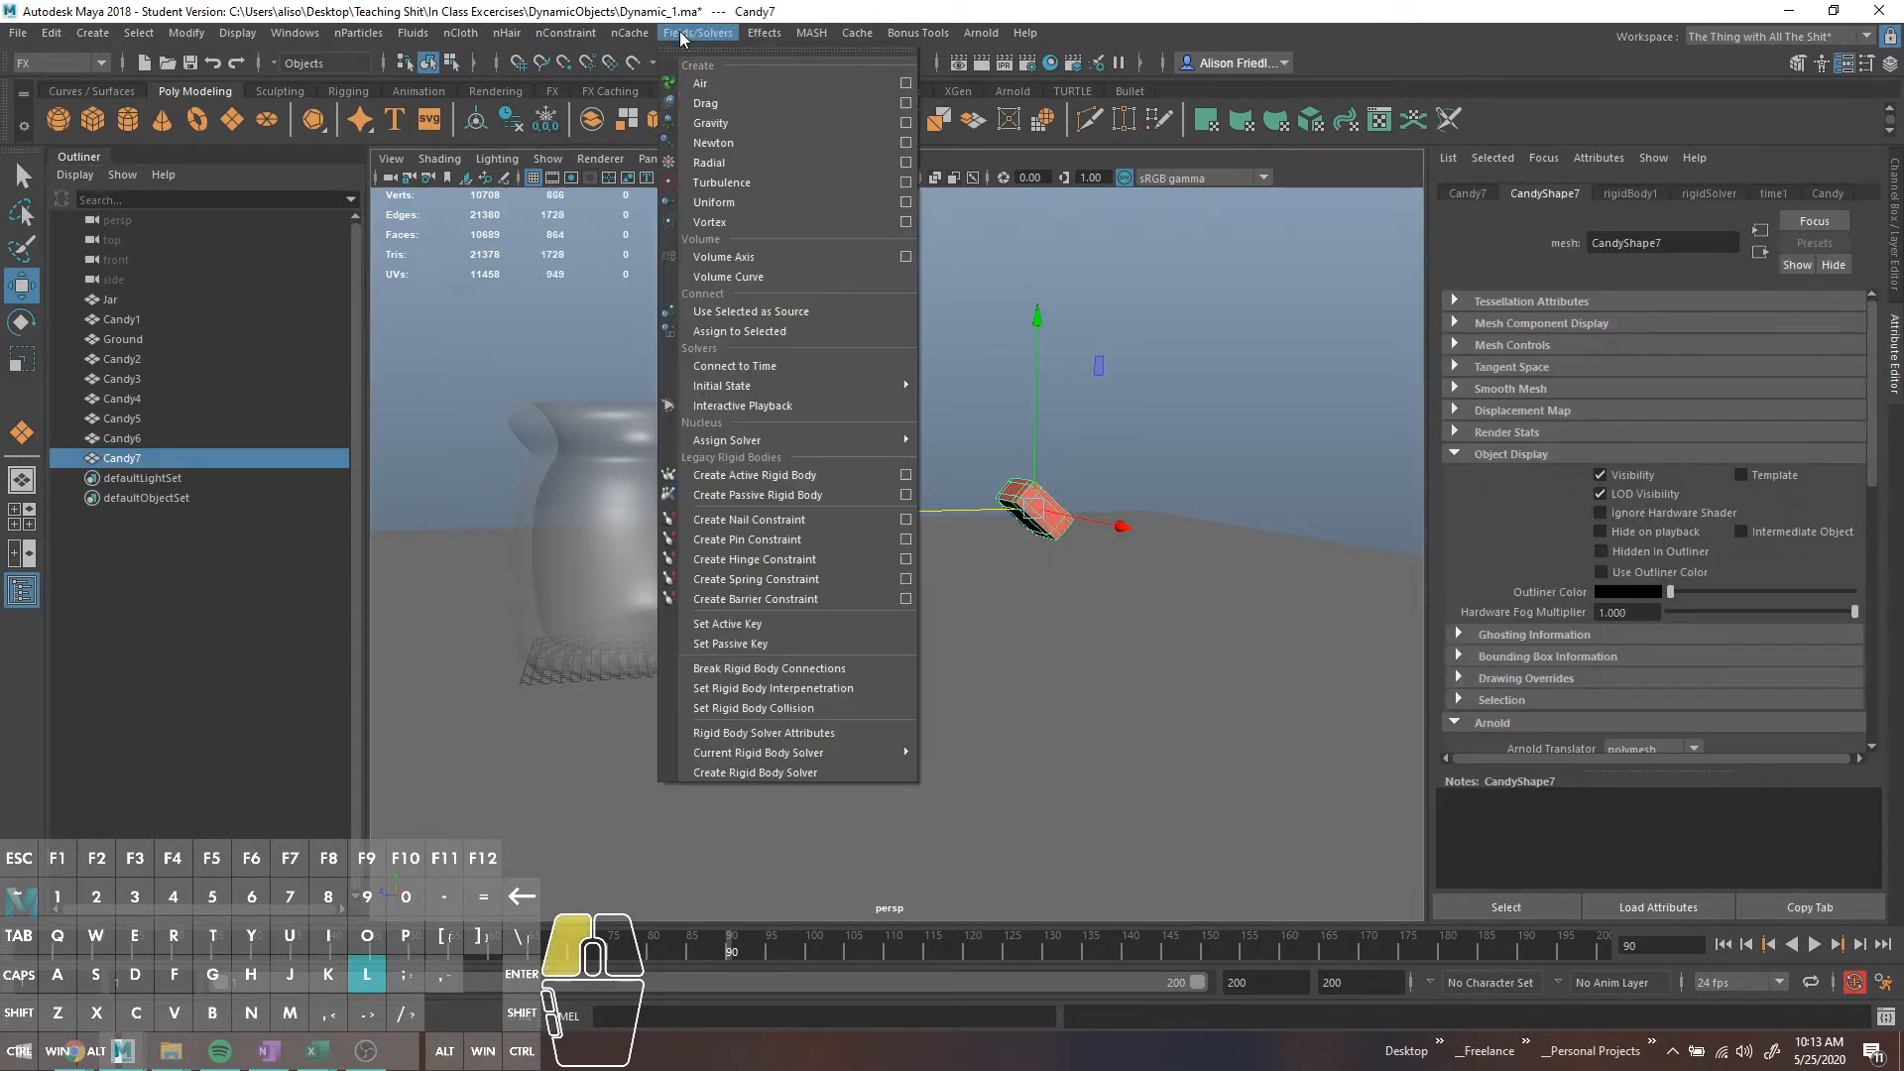
pyautogui.click(734, 132)
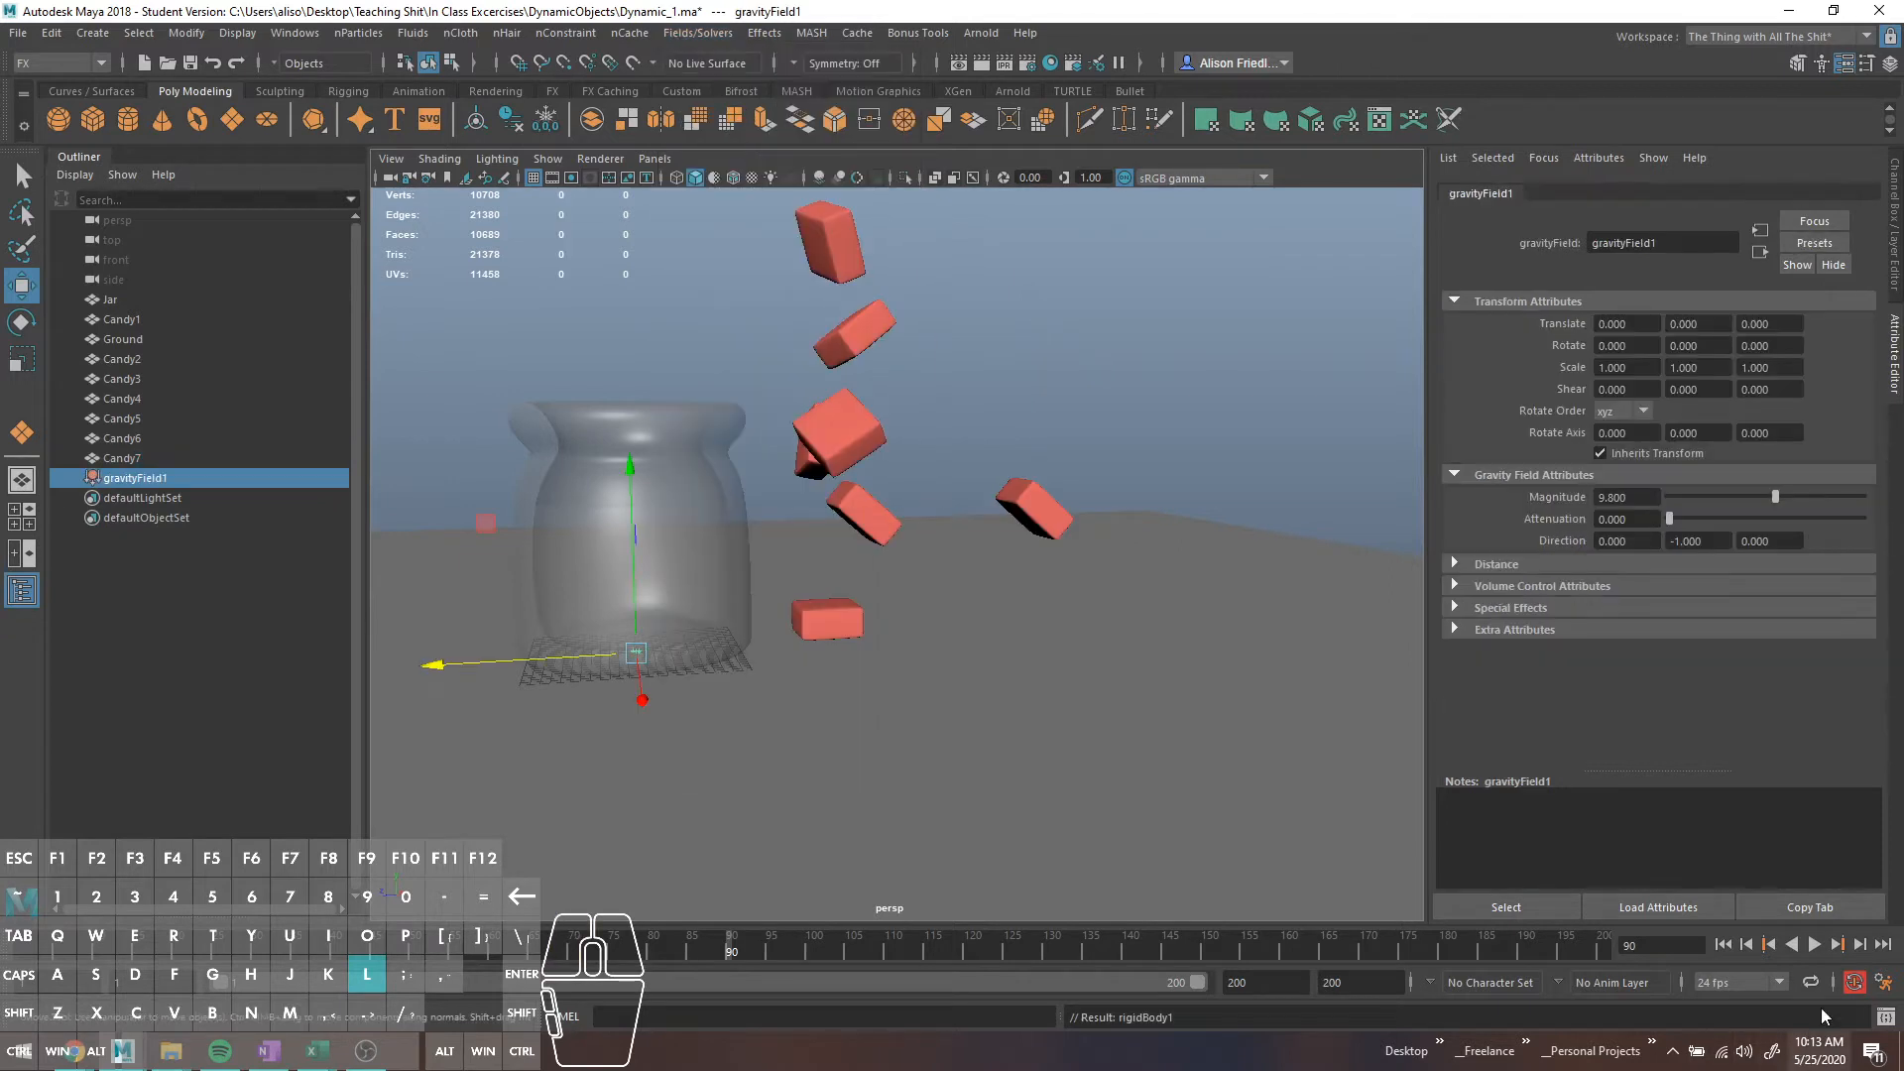
# Play the simulation to check Candy7's motion and return to the first frame
pyautogui.click(1818, 949)
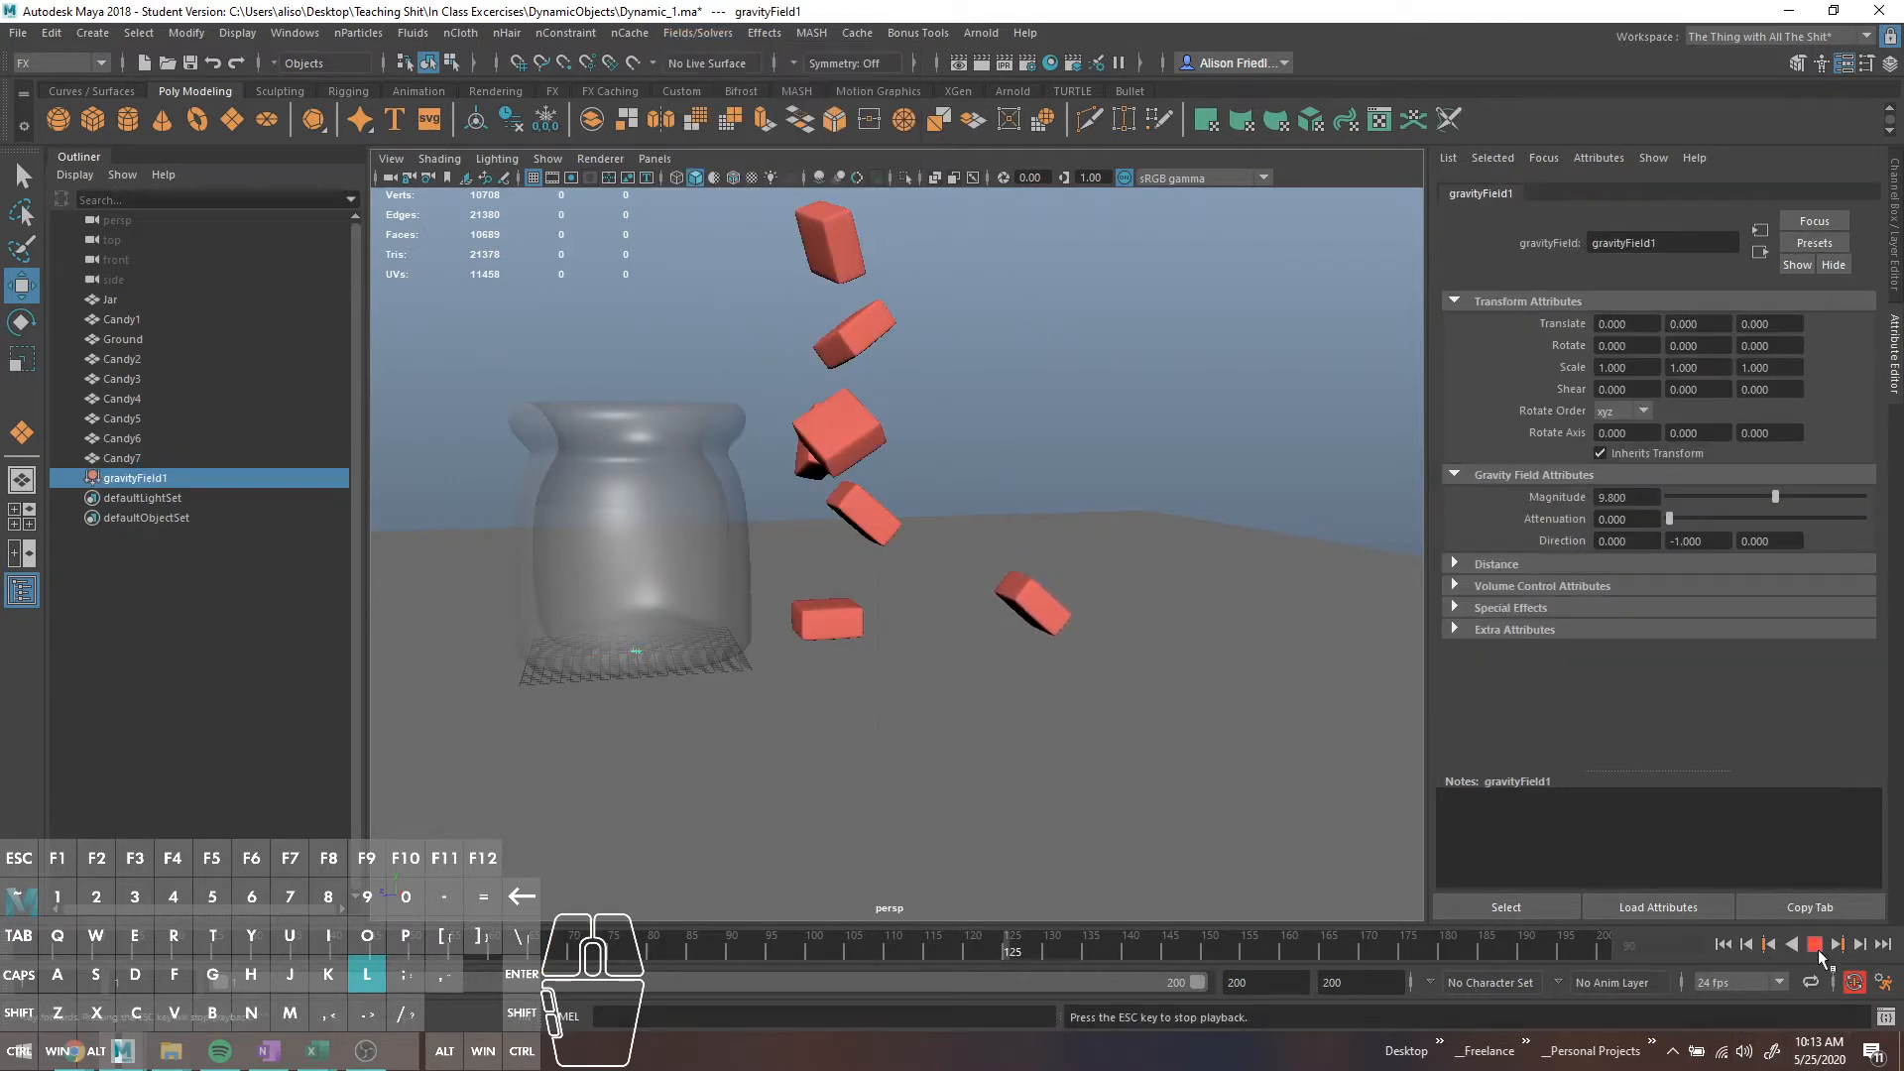
pyautogui.click(1817, 949)
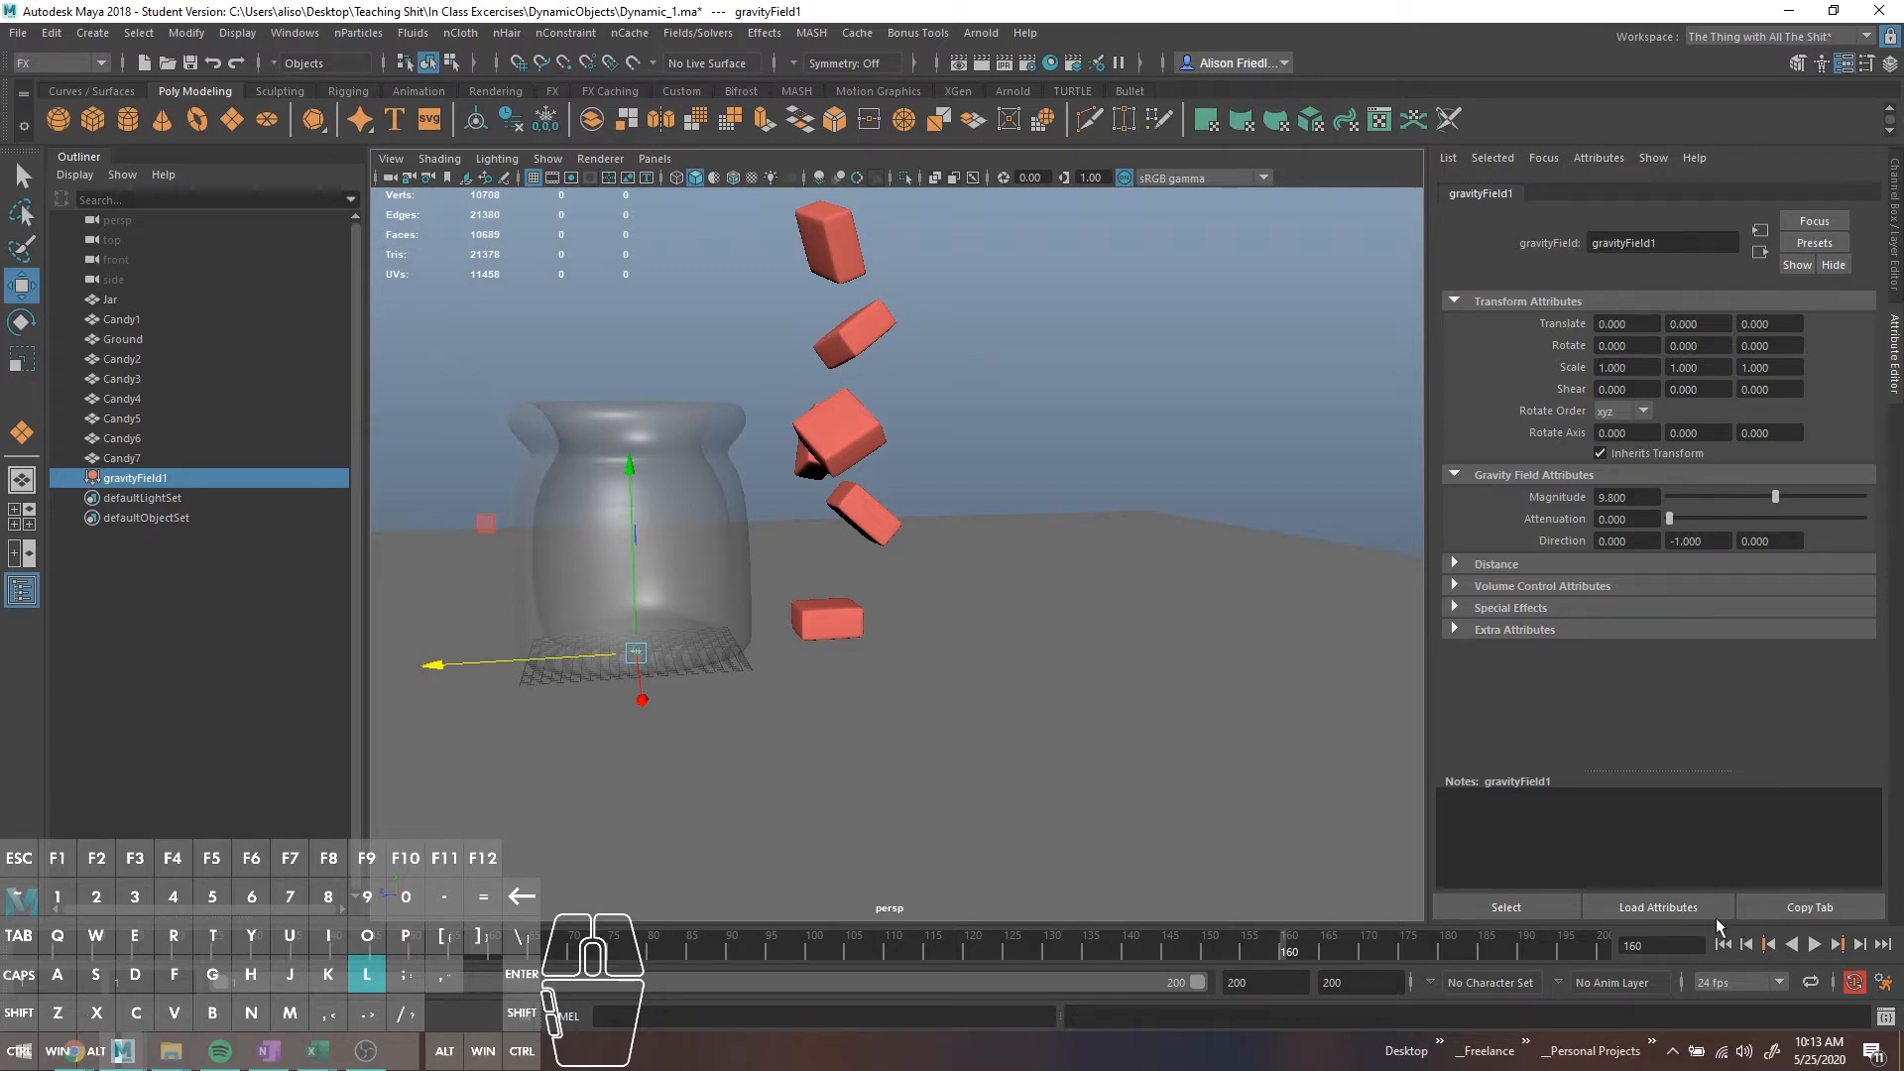
pyautogui.click(1723, 947)
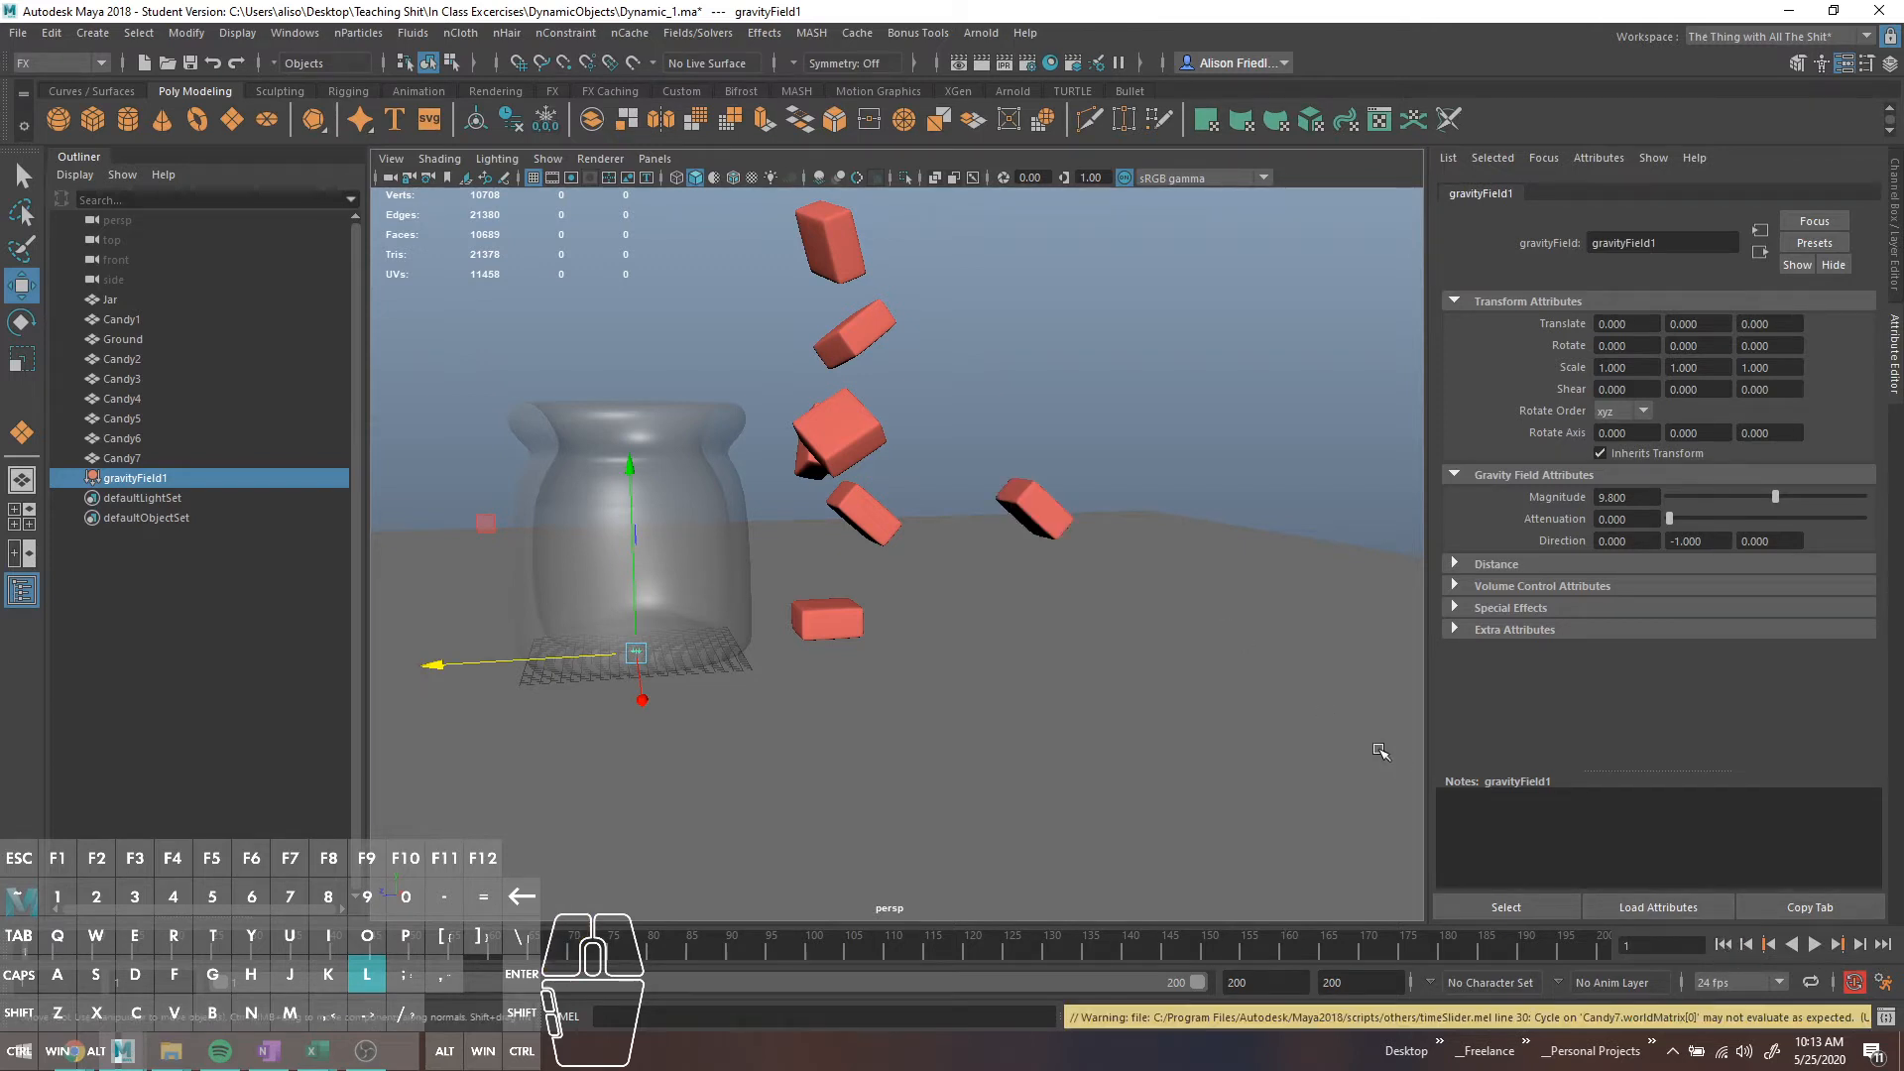
# Select Ground, replay the simulation to check how Candy7 meets it, and rewind to the first frame
pyautogui.keyDown('alt'); pyautogui.moveTo(1369, 751); pyautogui.dragTo(1245, 650); pyautogui.keyUp('alt')
pyautogui.click(1210, 506)
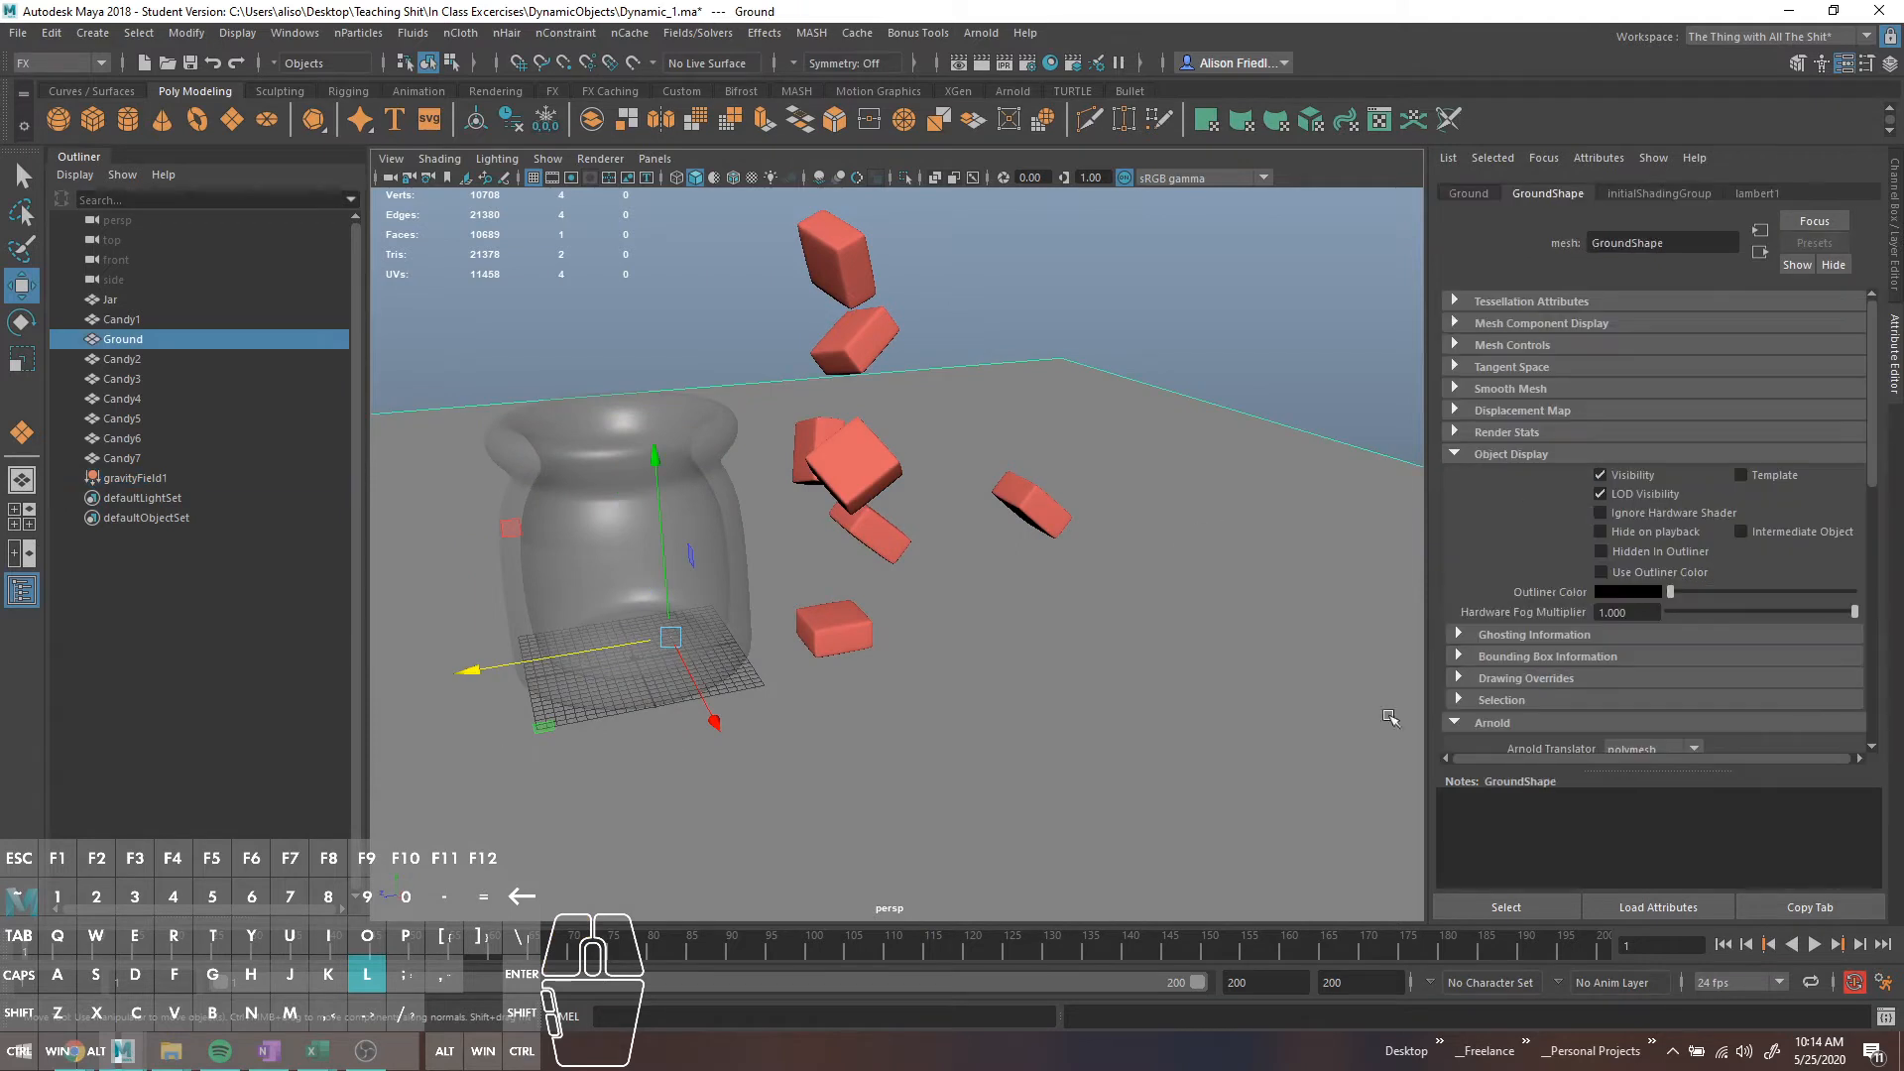
pyautogui.click(1815, 947)
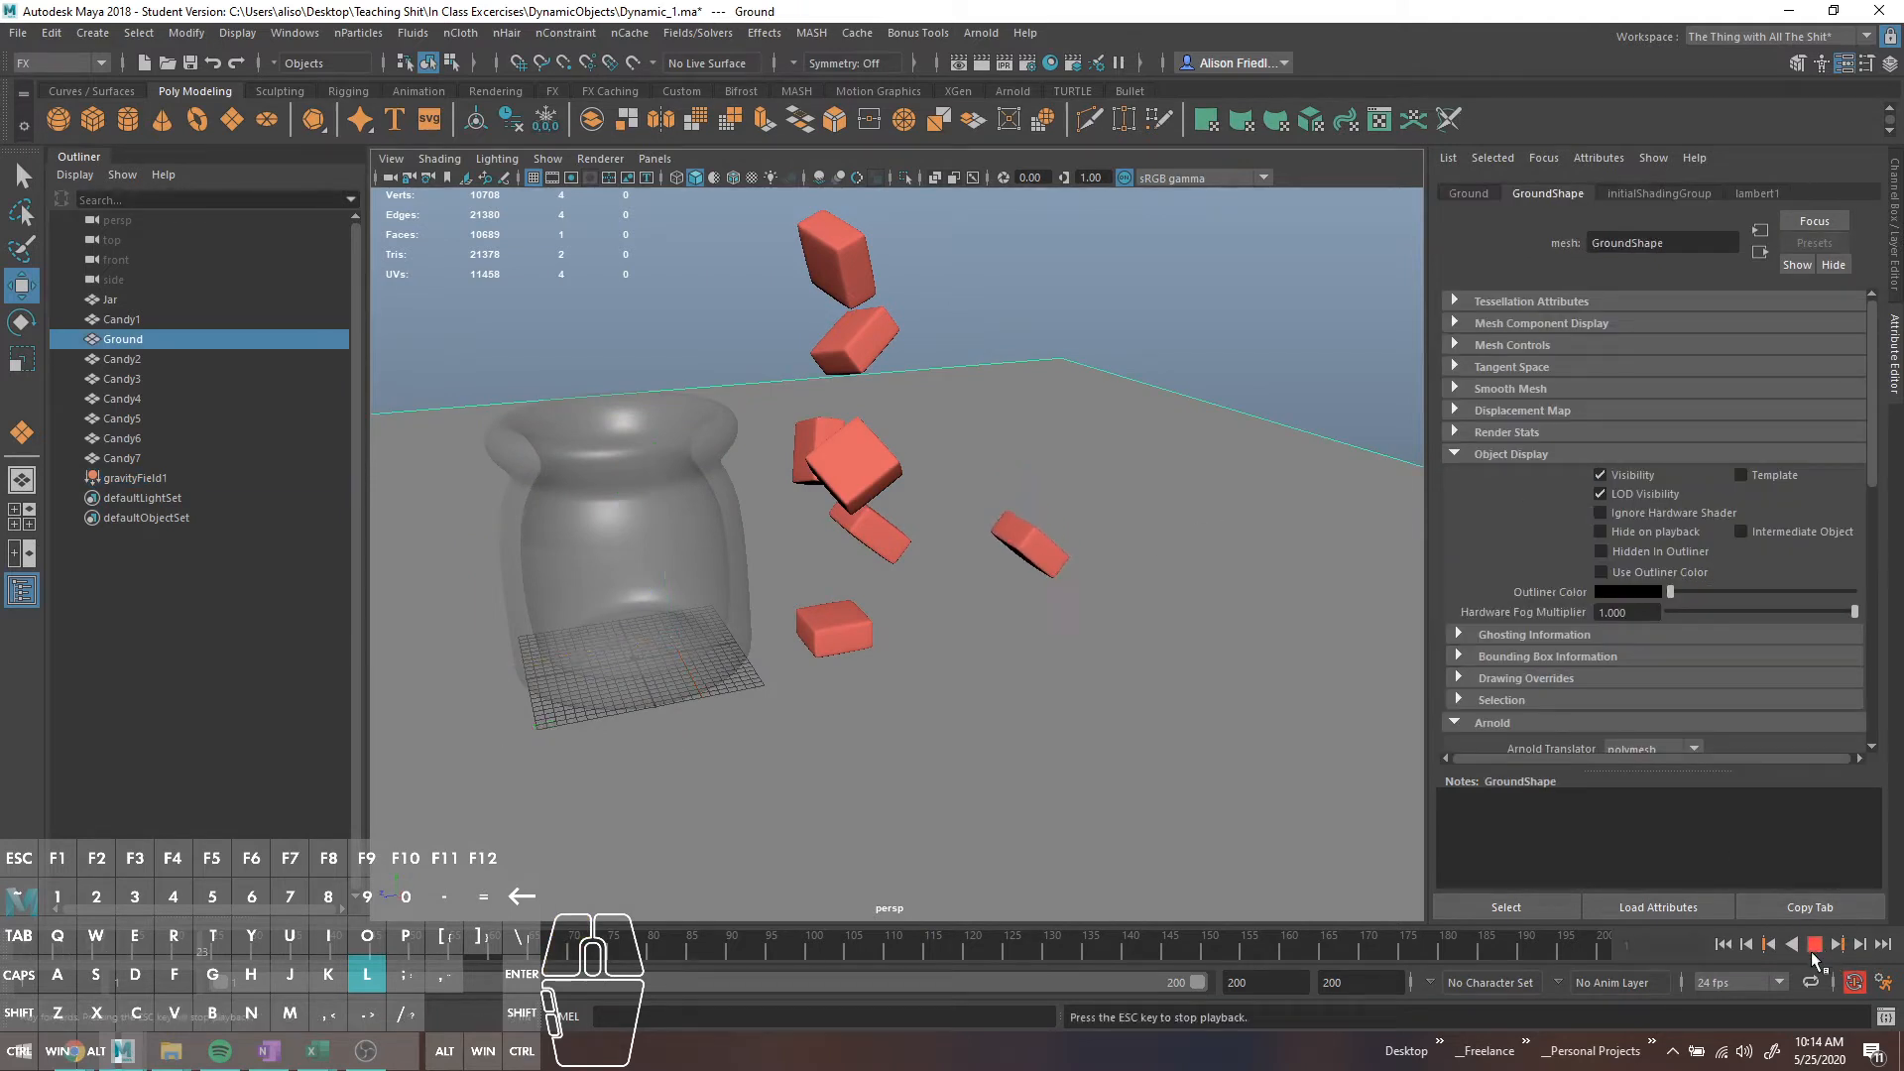
pyautogui.click(1814, 947)
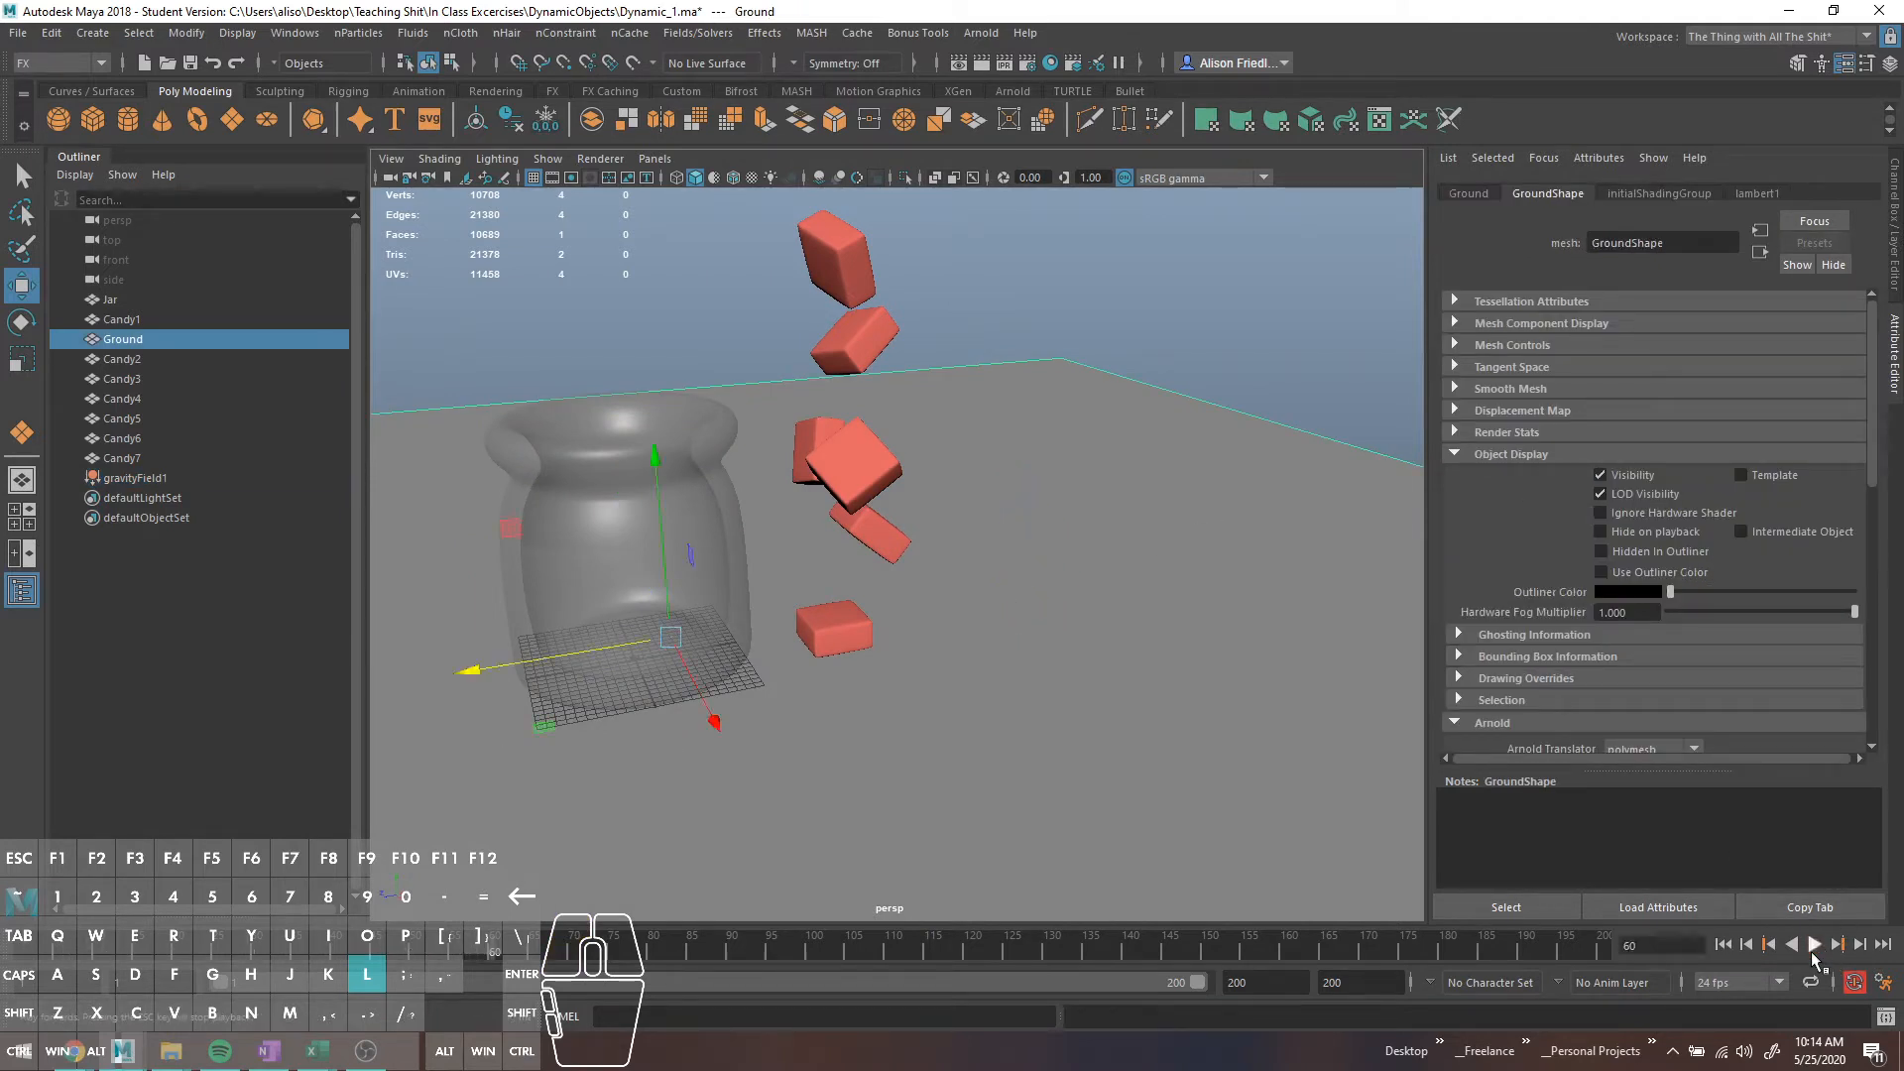
pyautogui.click(1722, 945)
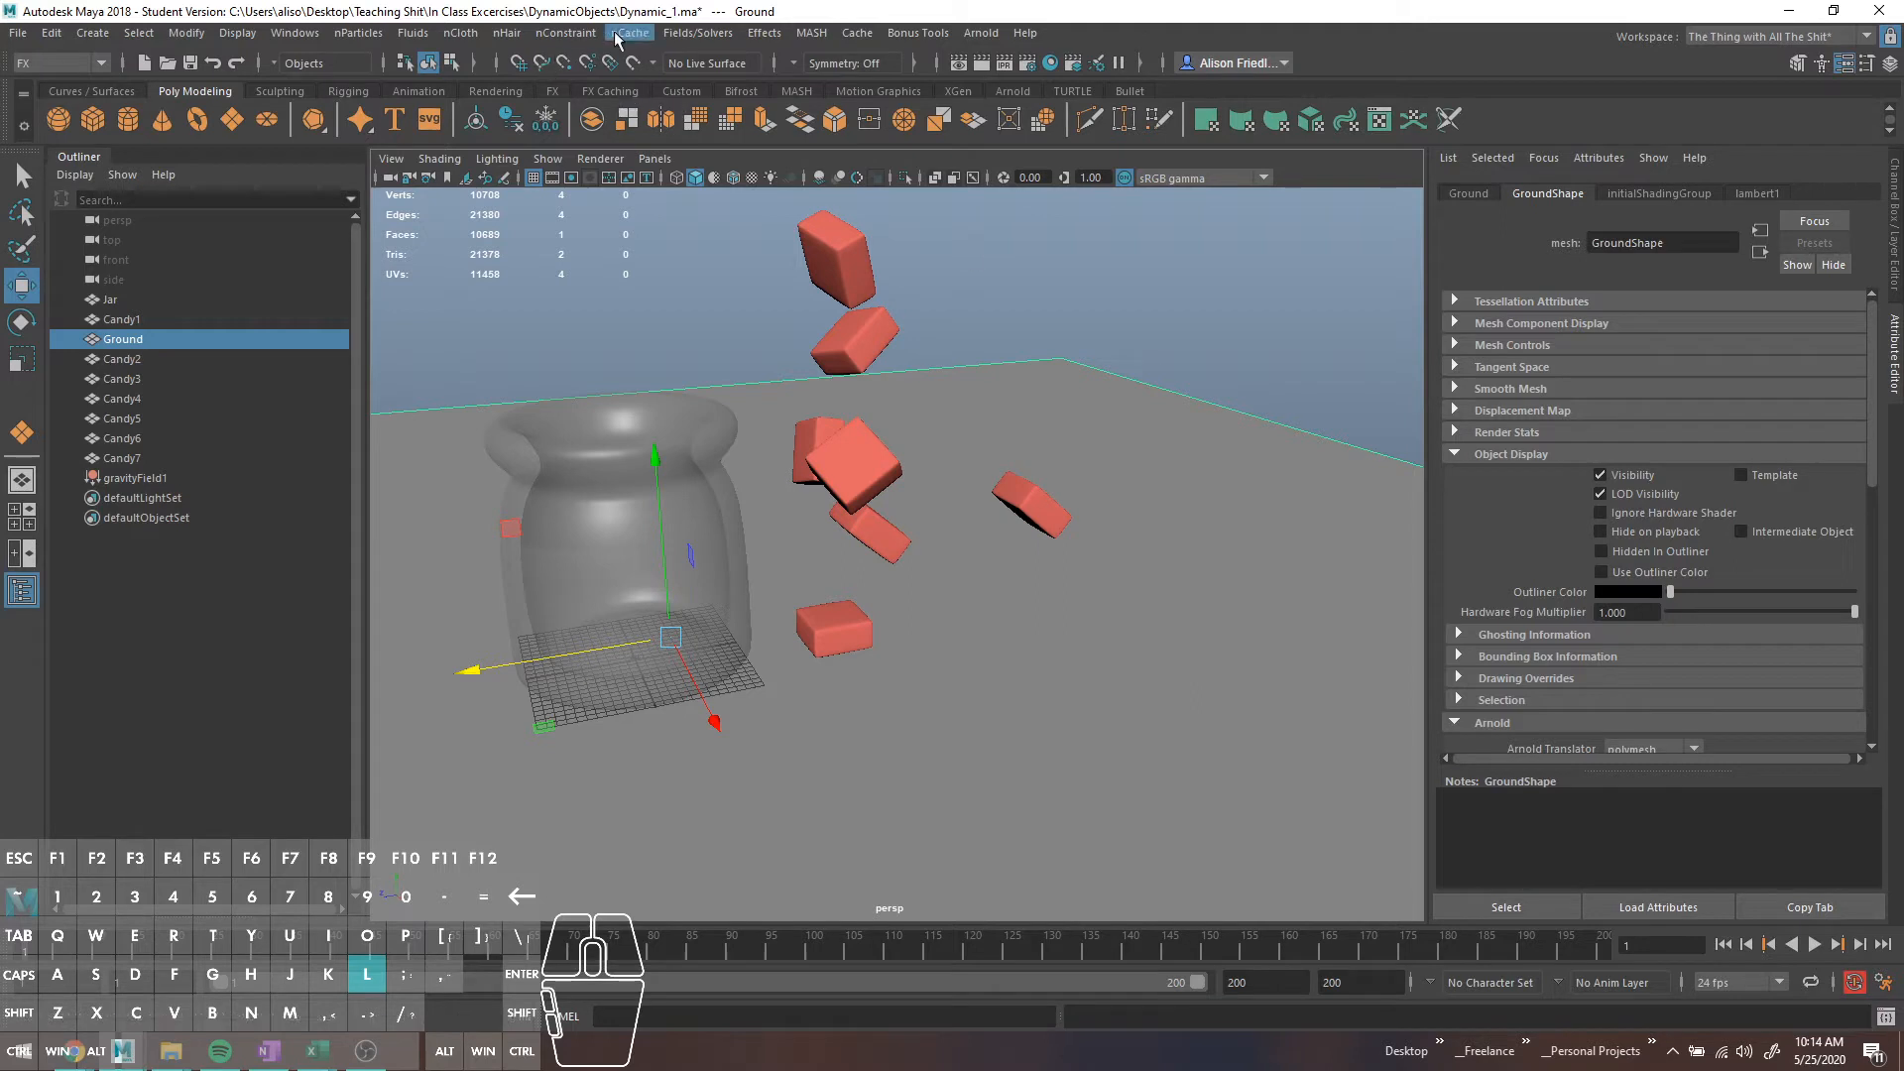
# Make Ground a passive rigid body and play the simulation to check Candy7's collision with it
pyautogui.click(670, 34)
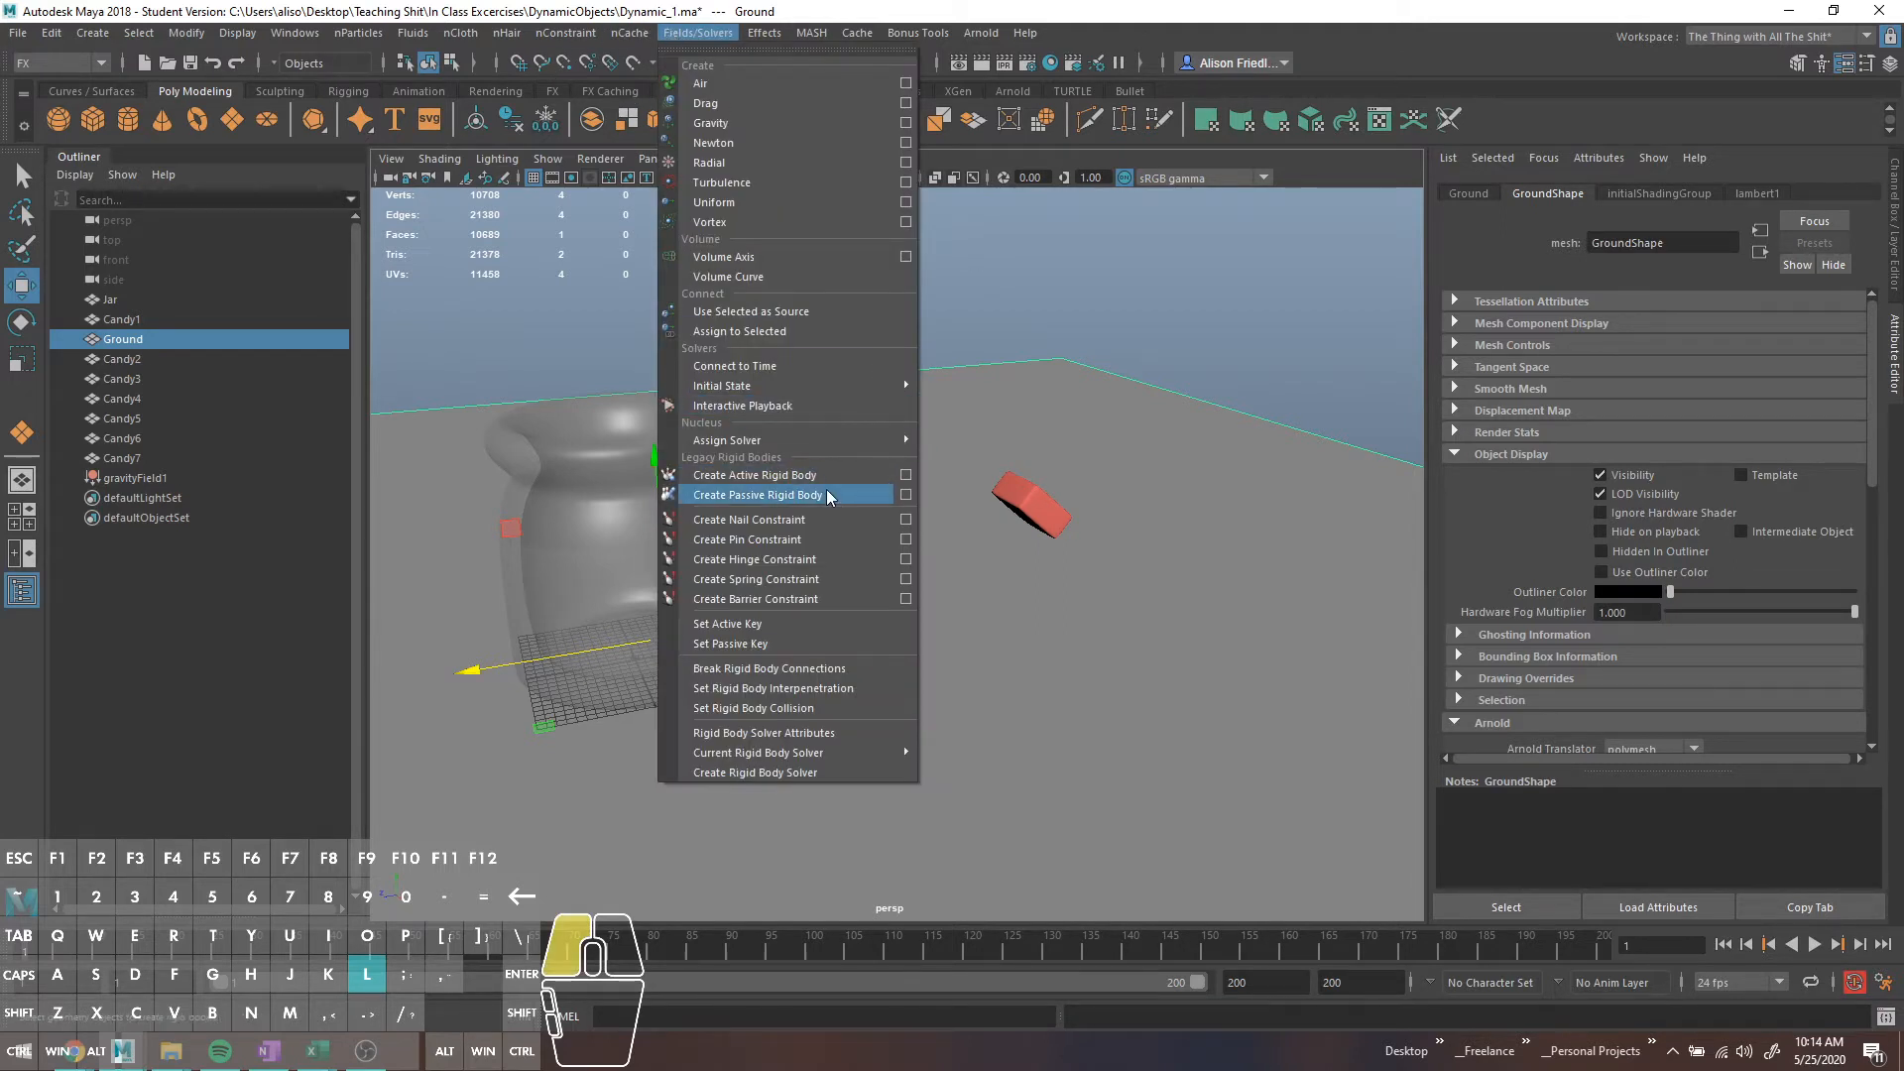
pyautogui.click(778, 490)
pyautogui.click(1815, 944)
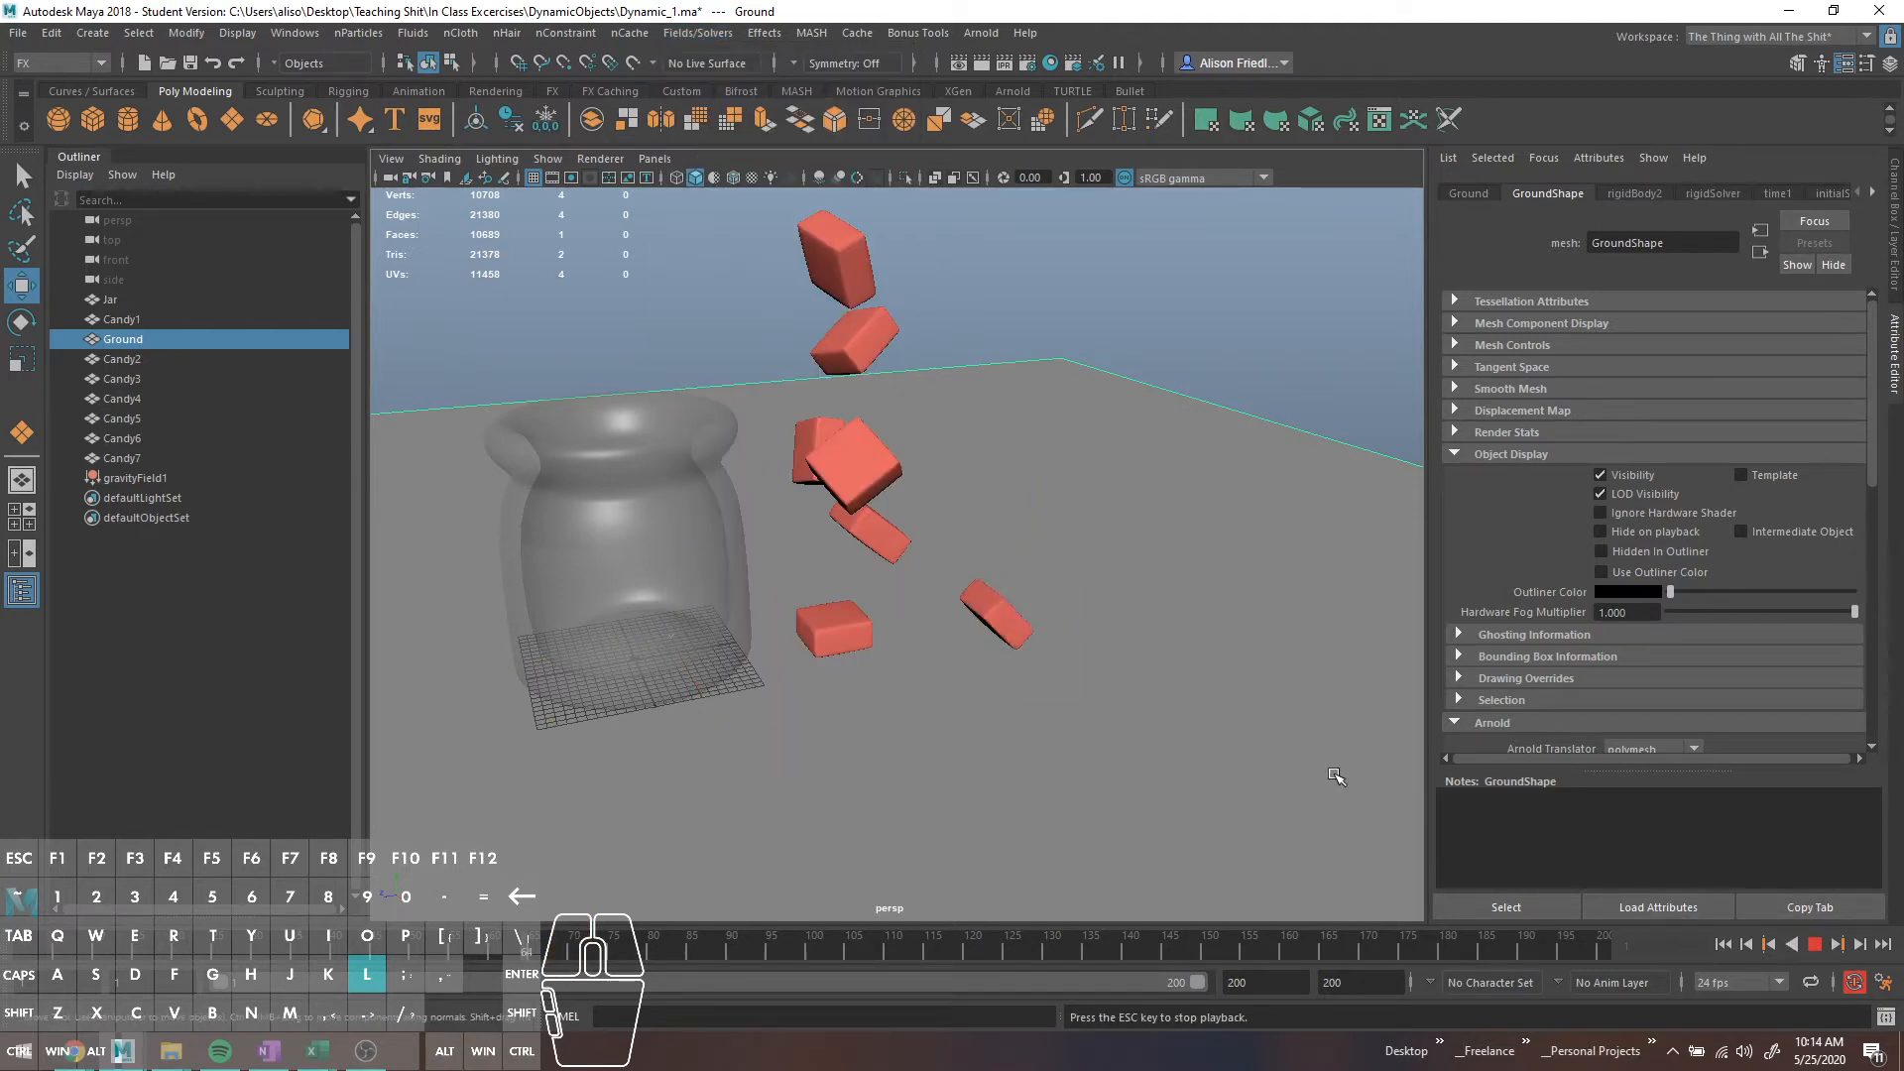
pyautogui.keyDown('alt'); pyautogui.moveTo(1330, 765); pyautogui.dragTo(1246, 701); pyautogui.keyUp('alt')
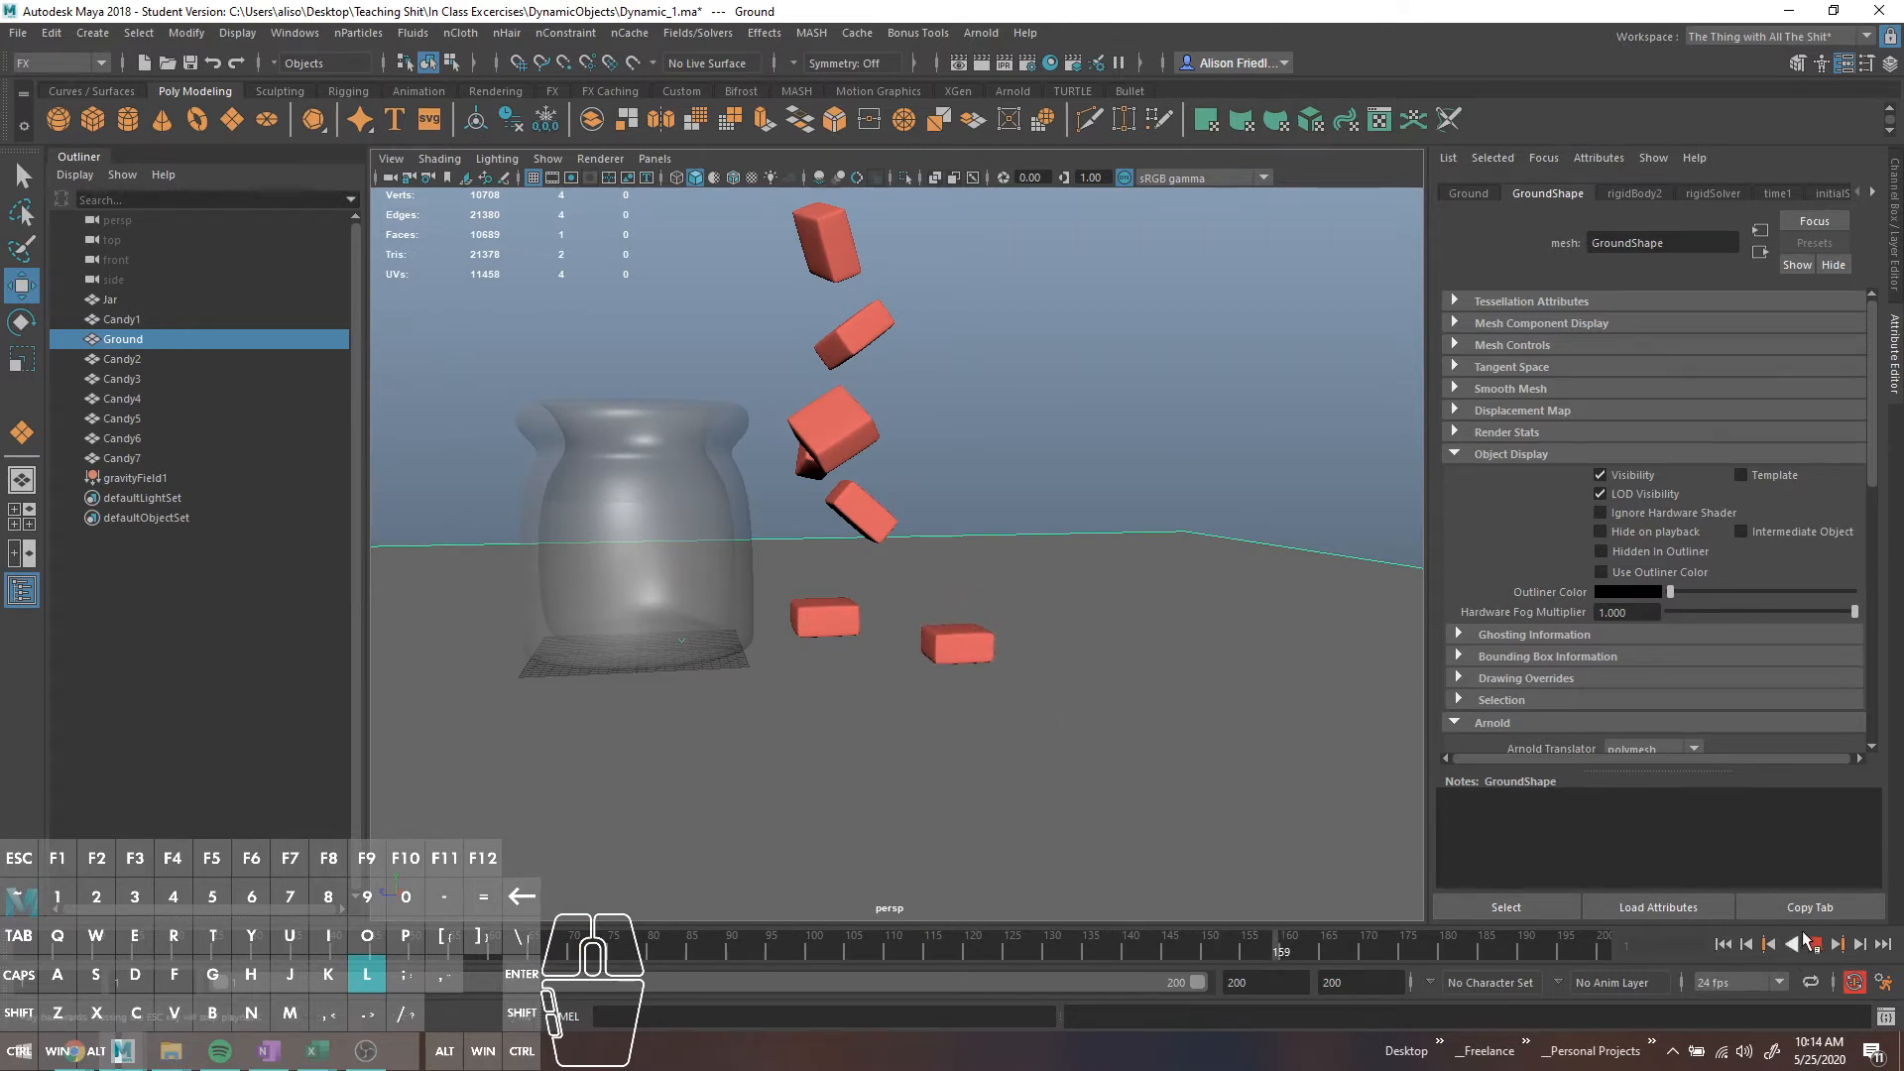
pyautogui.click(1813, 947)
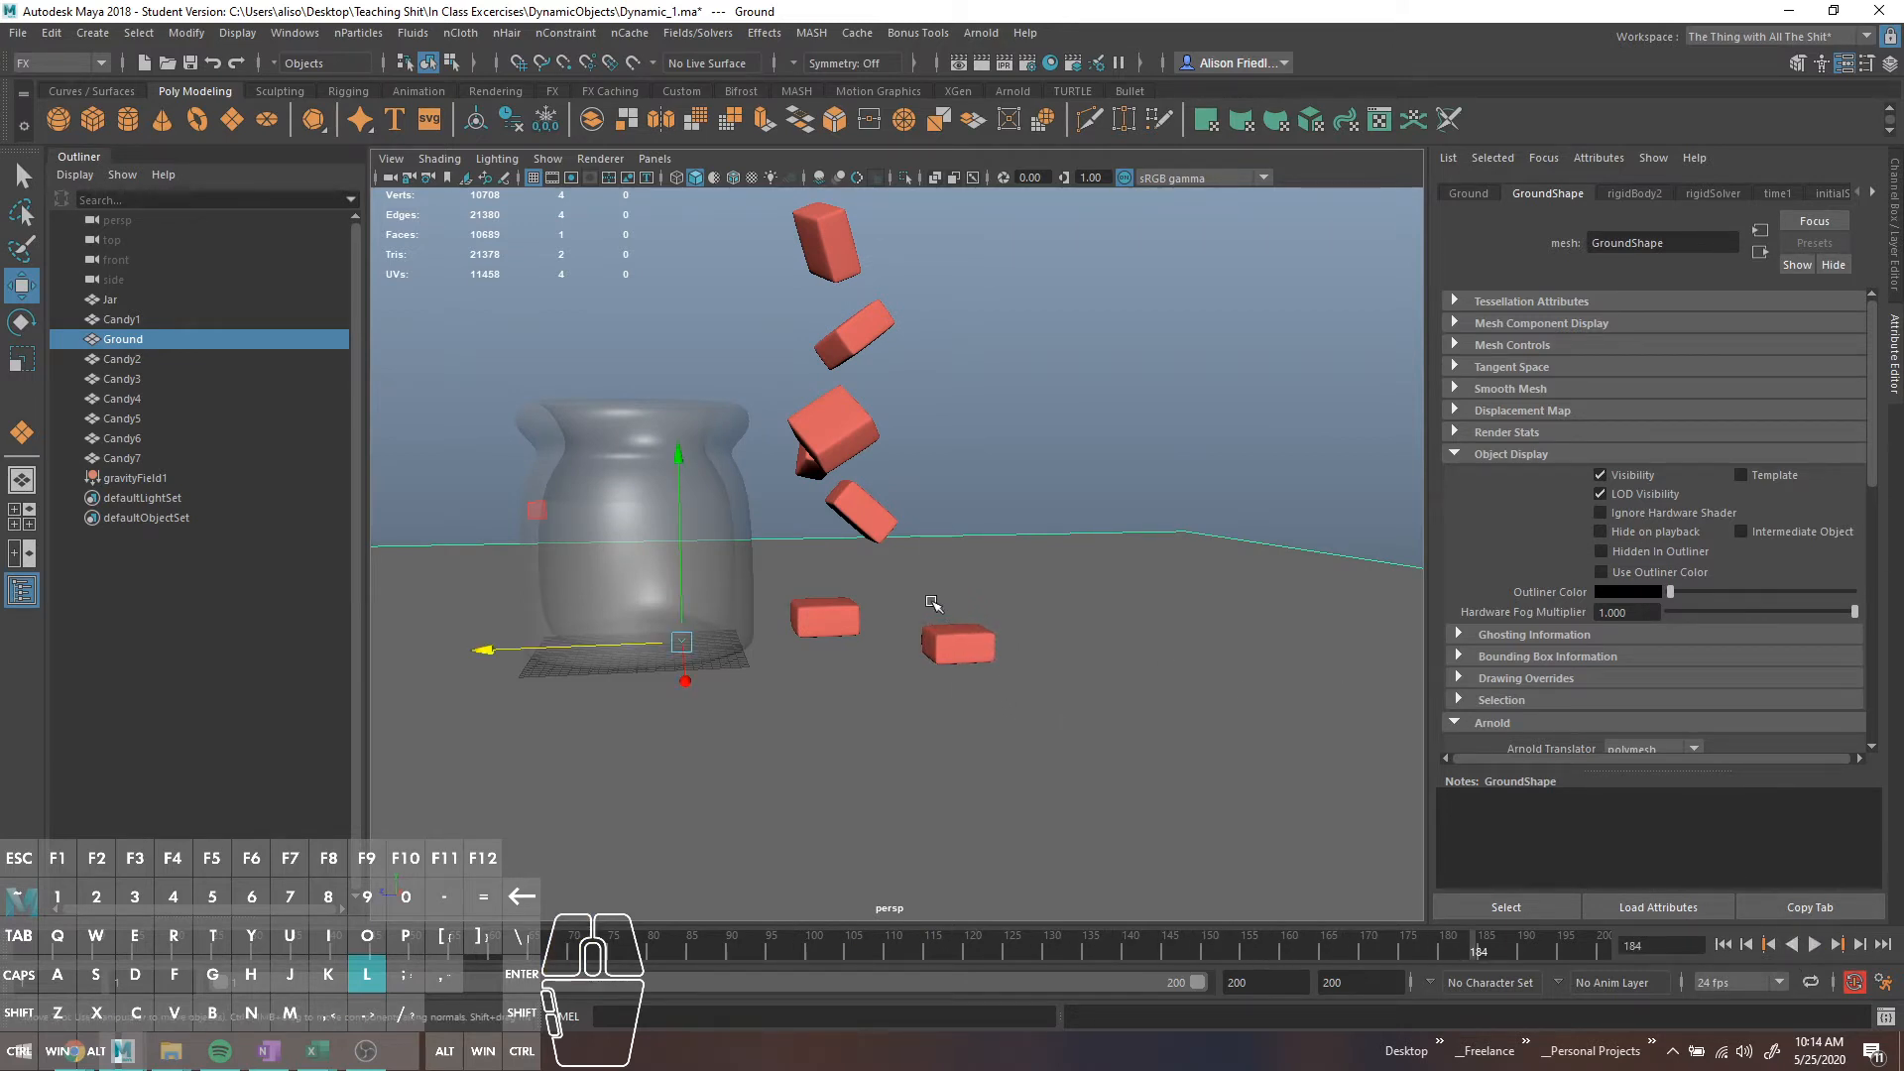
# Set the bounciness of Candy7's rigid body to 0.033, replay the simulation to check its landing, and rewind to the first frame
pyautogui.click(960, 648)
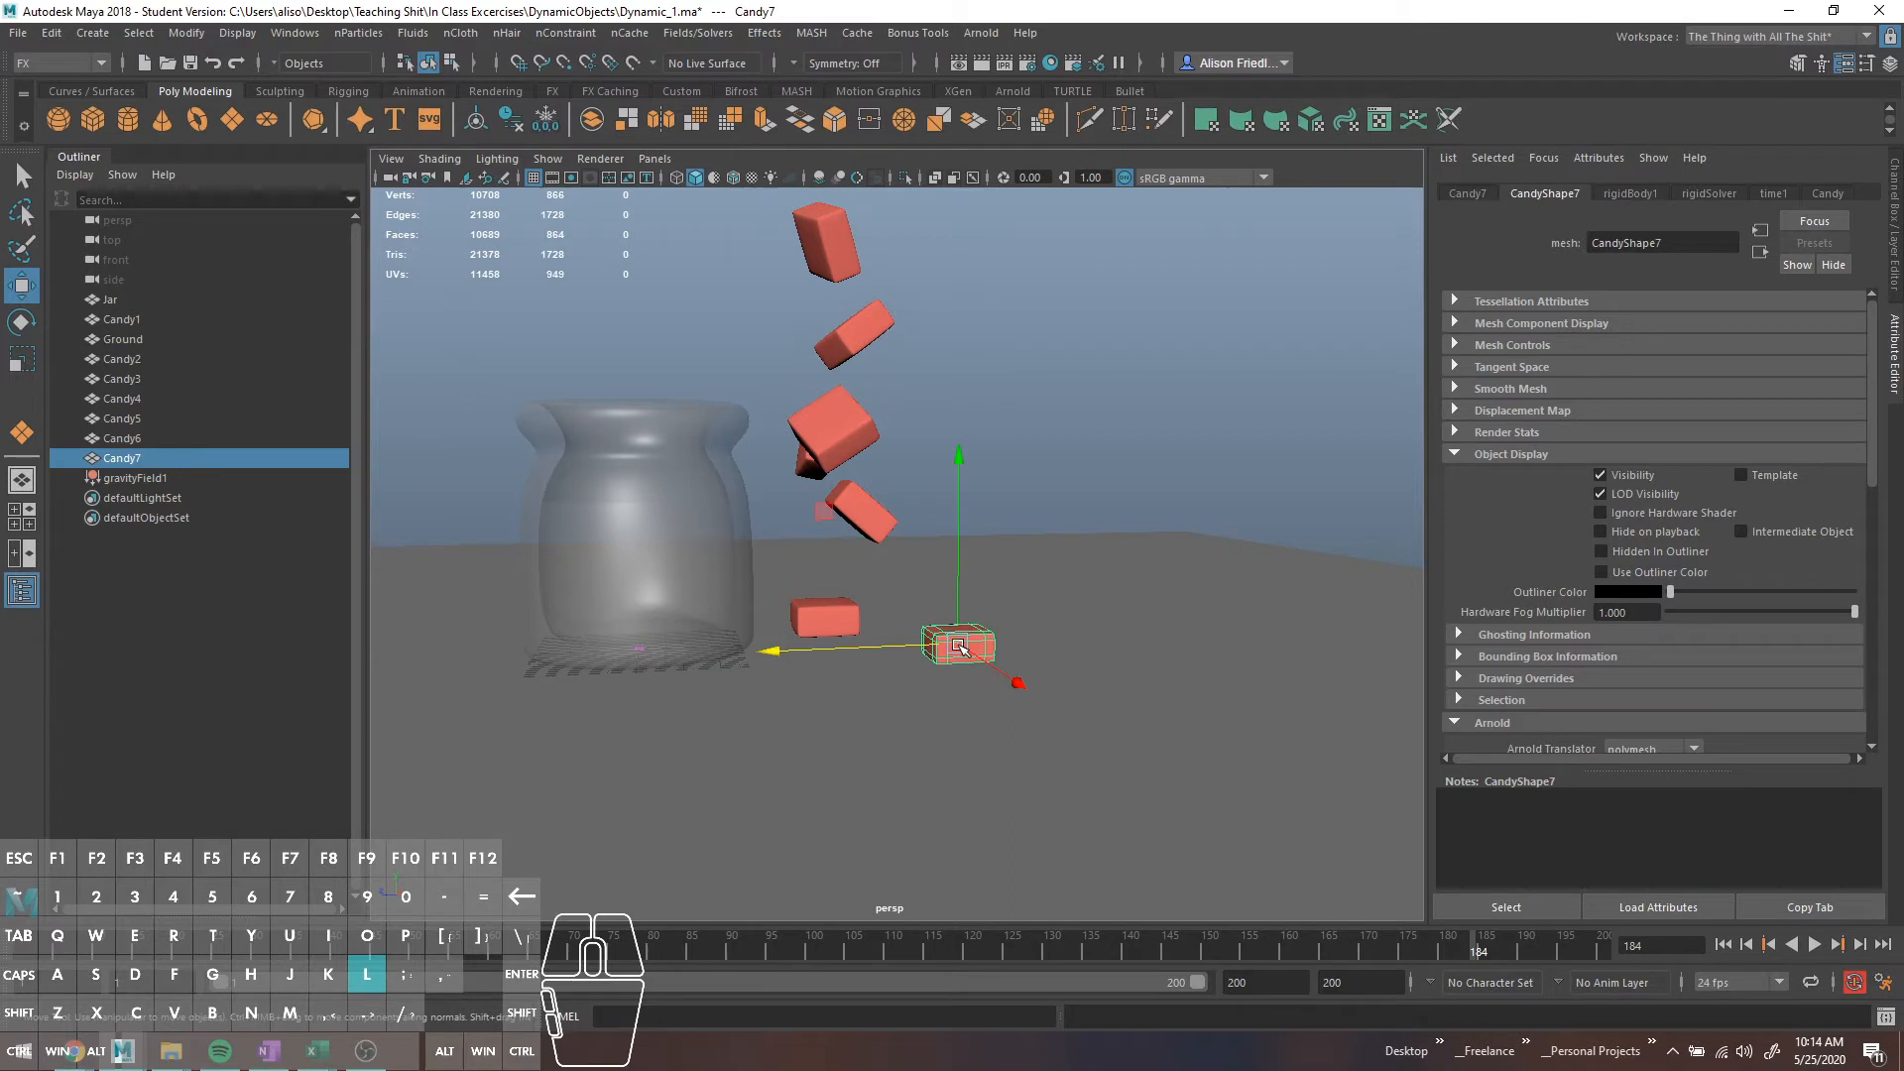
pyautogui.click(1629, 193)
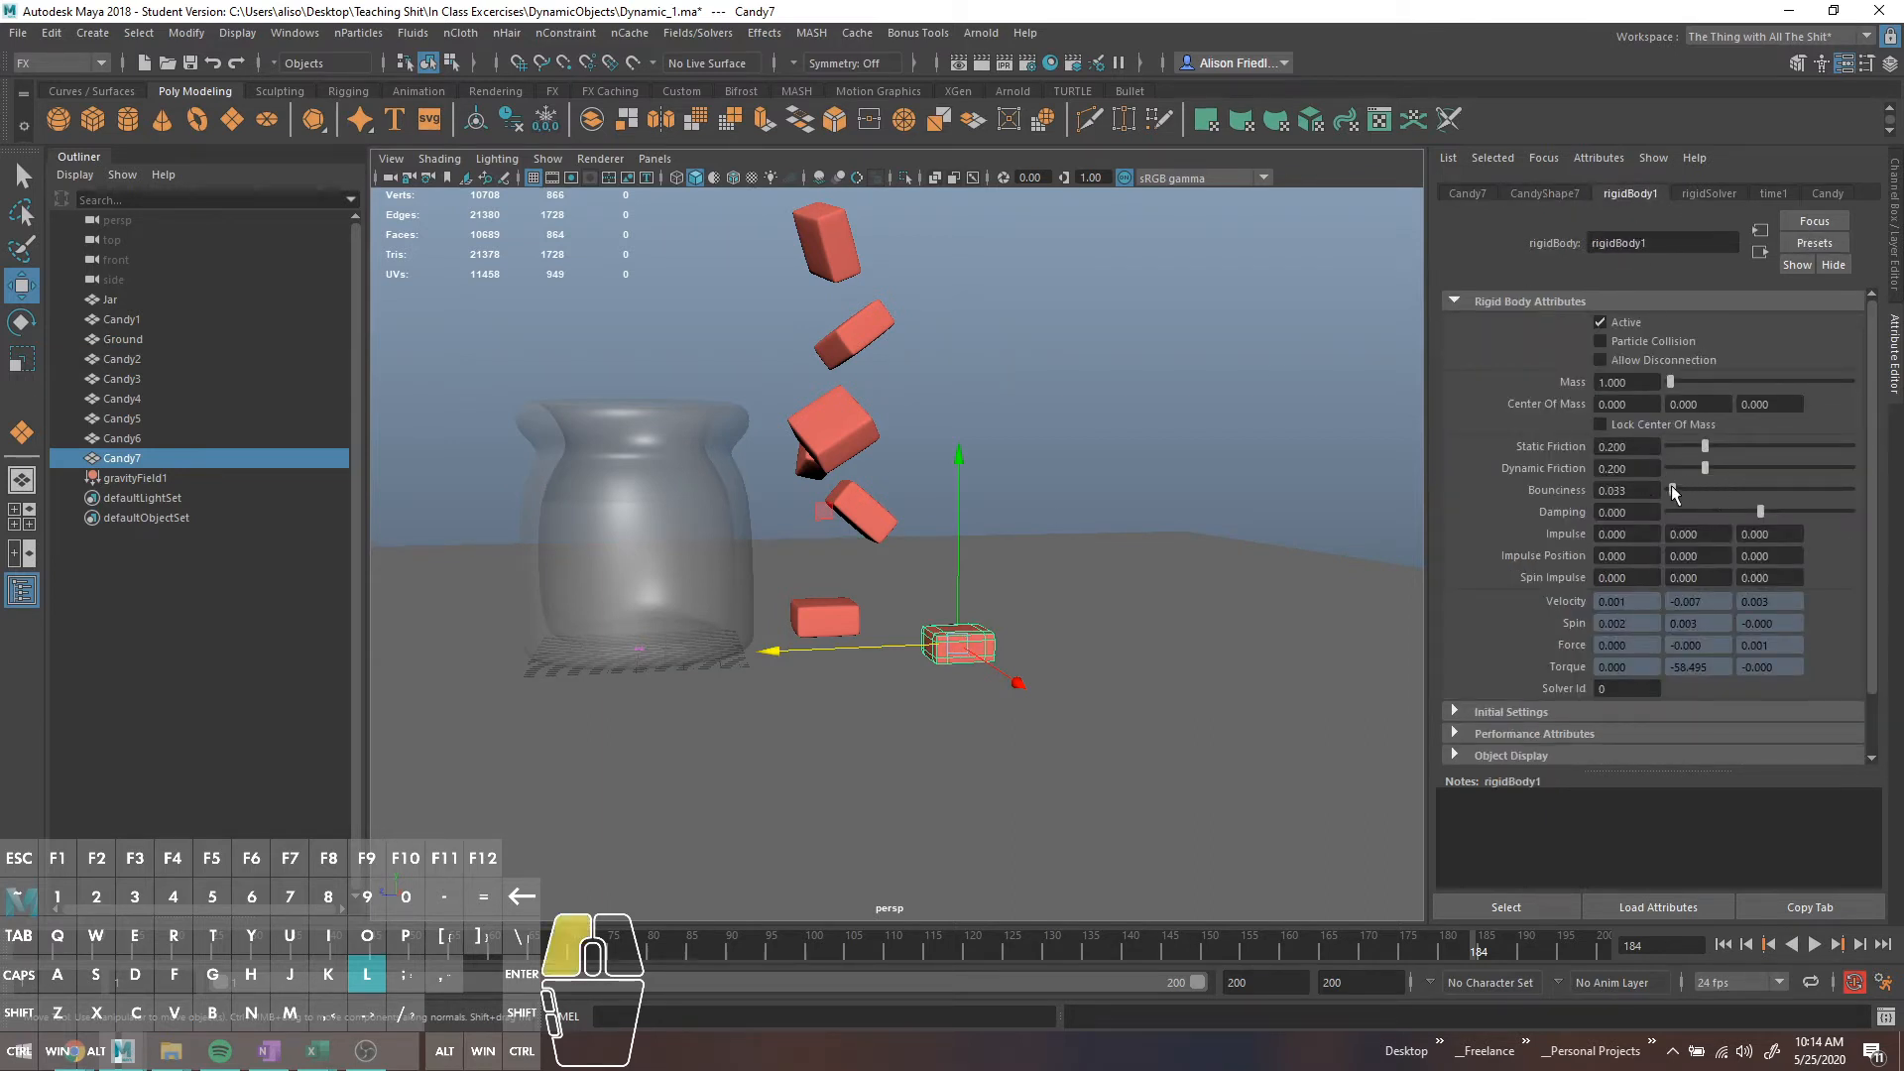
pyautogui.click(1723, 947)
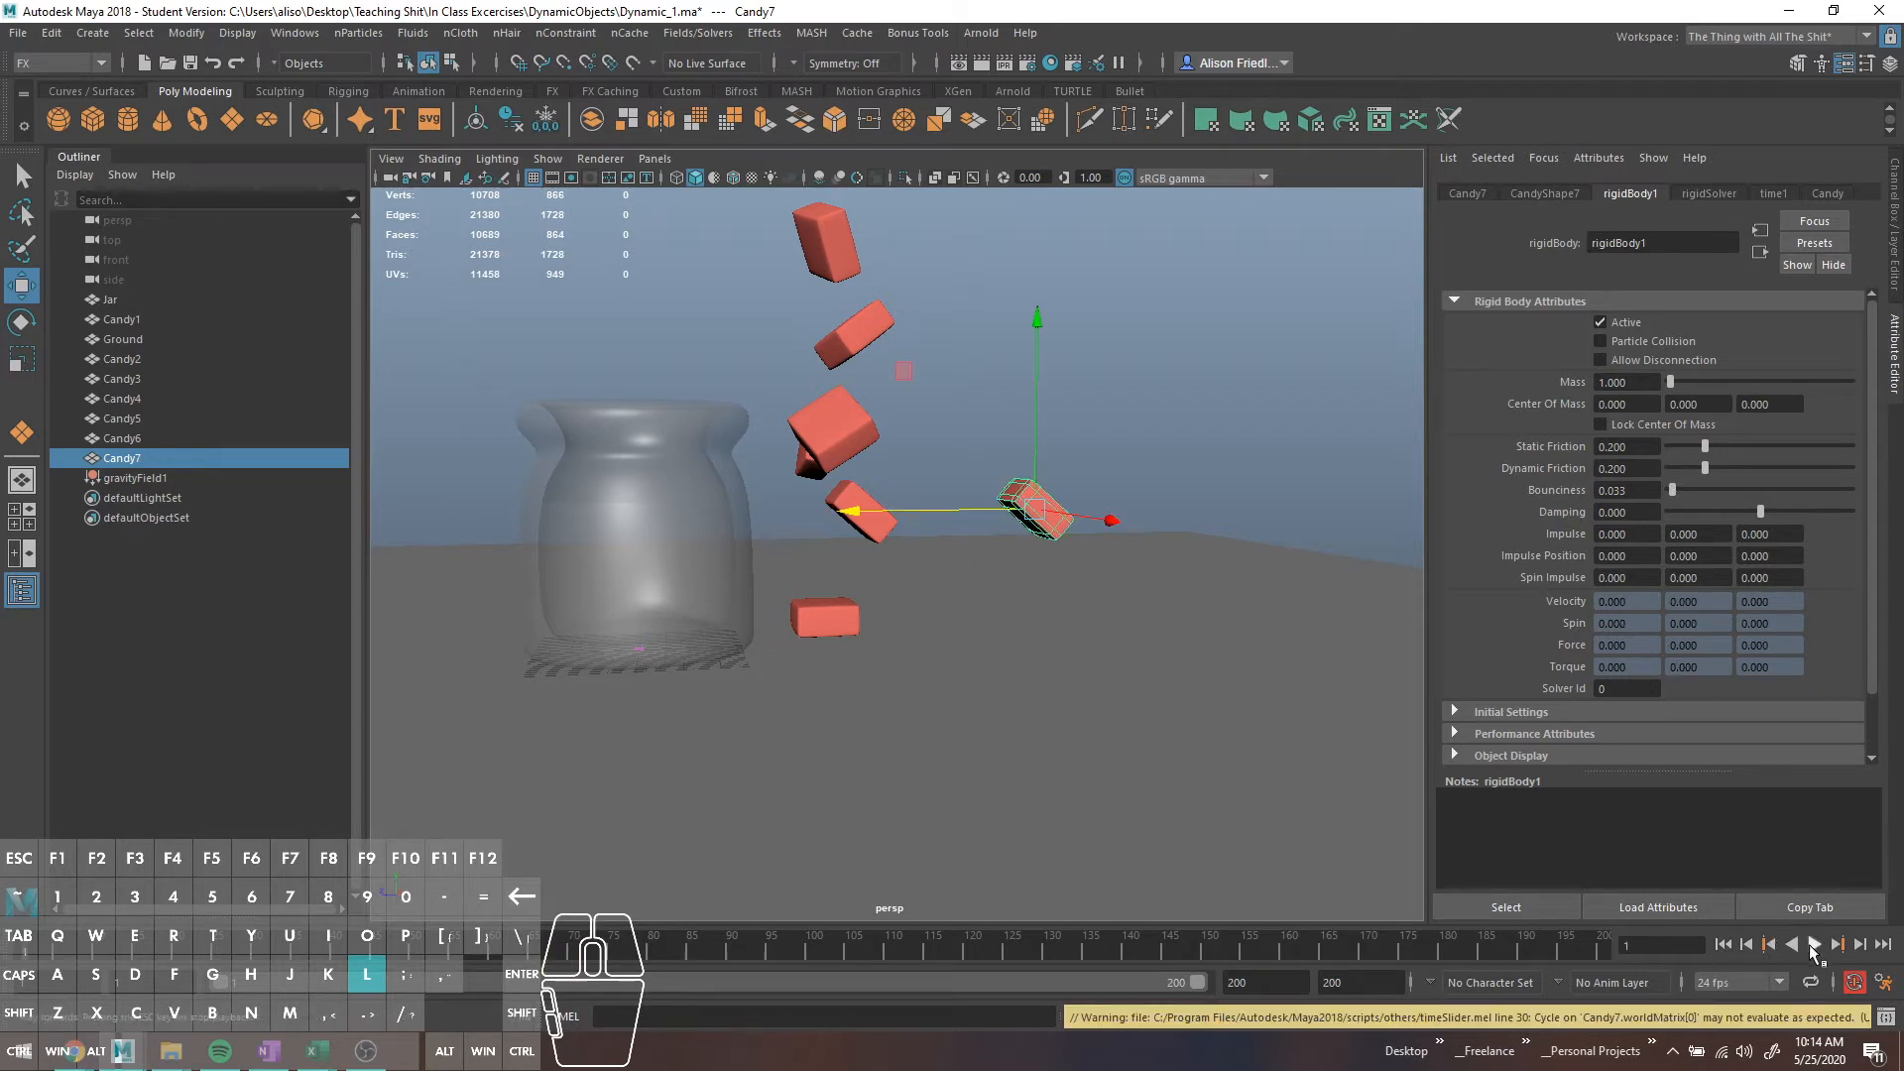
pyautogui.click(1812, 945)
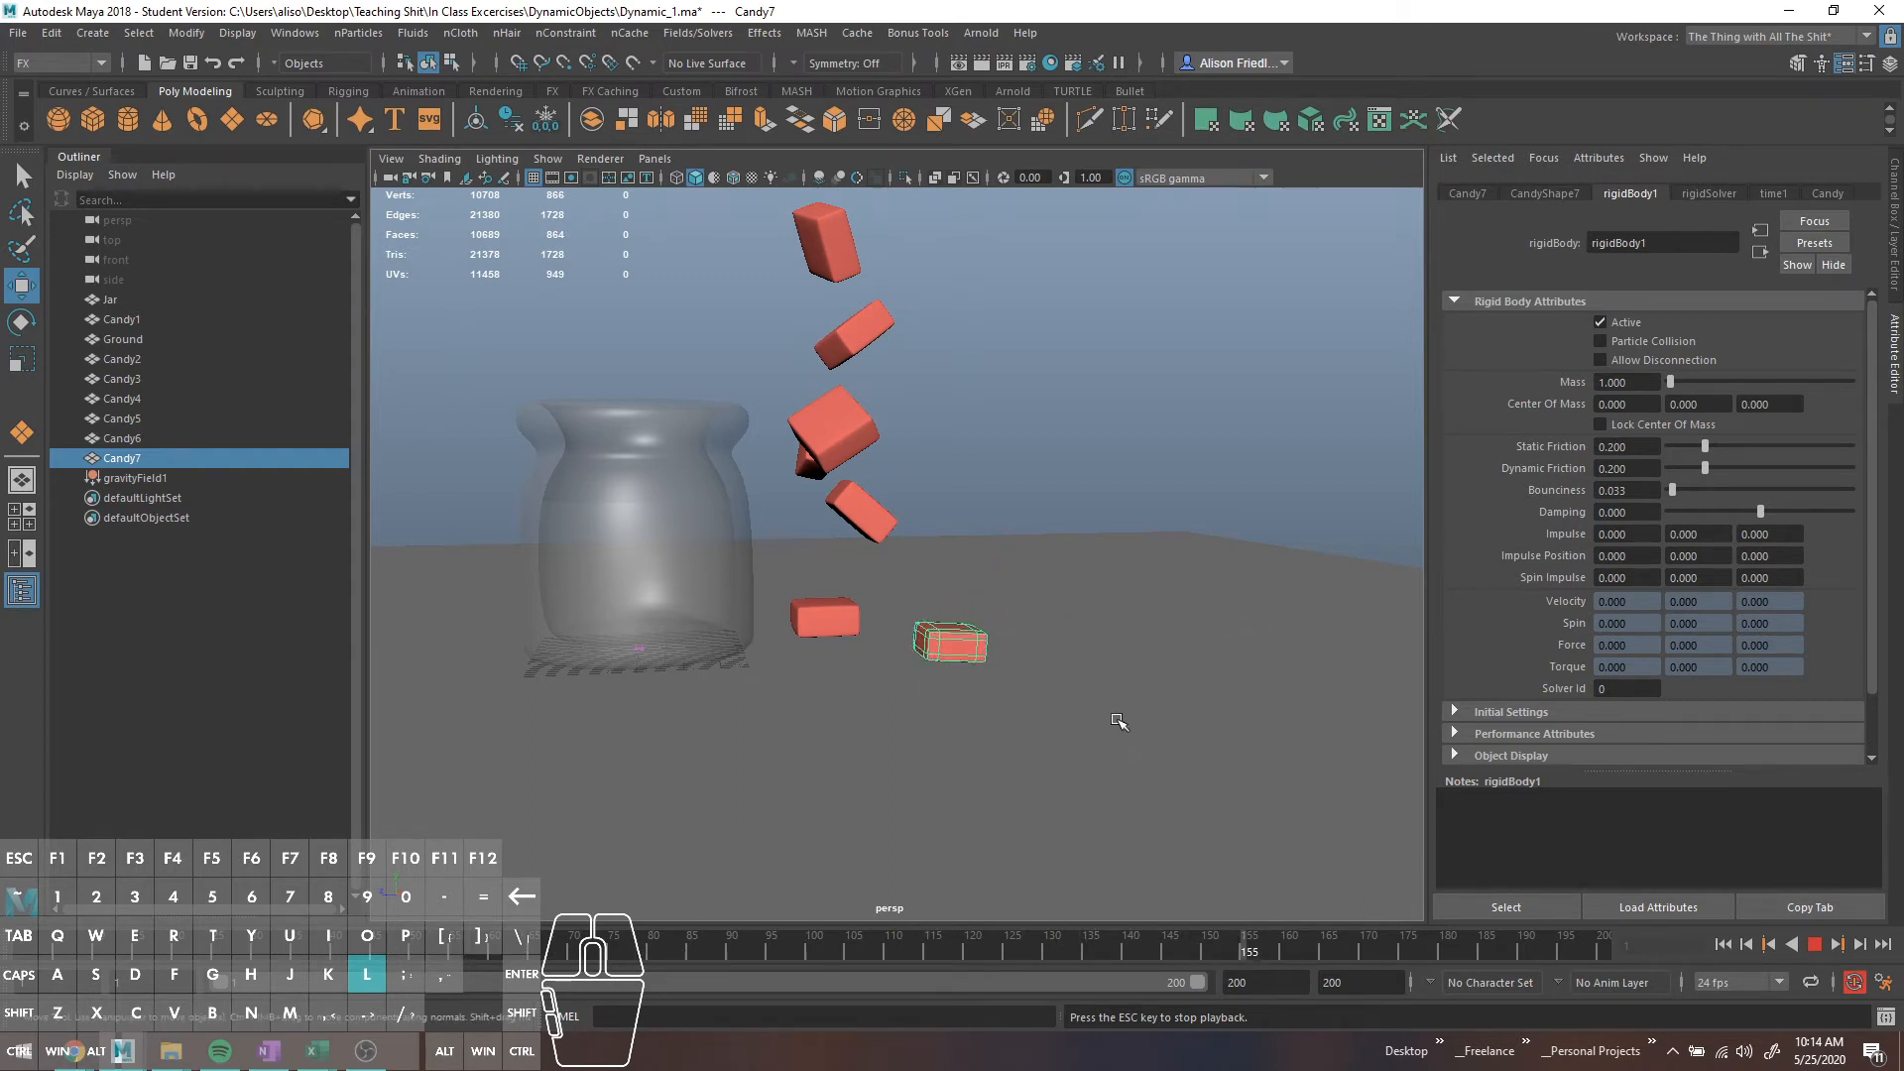
pyautogui.click(1816, 945)
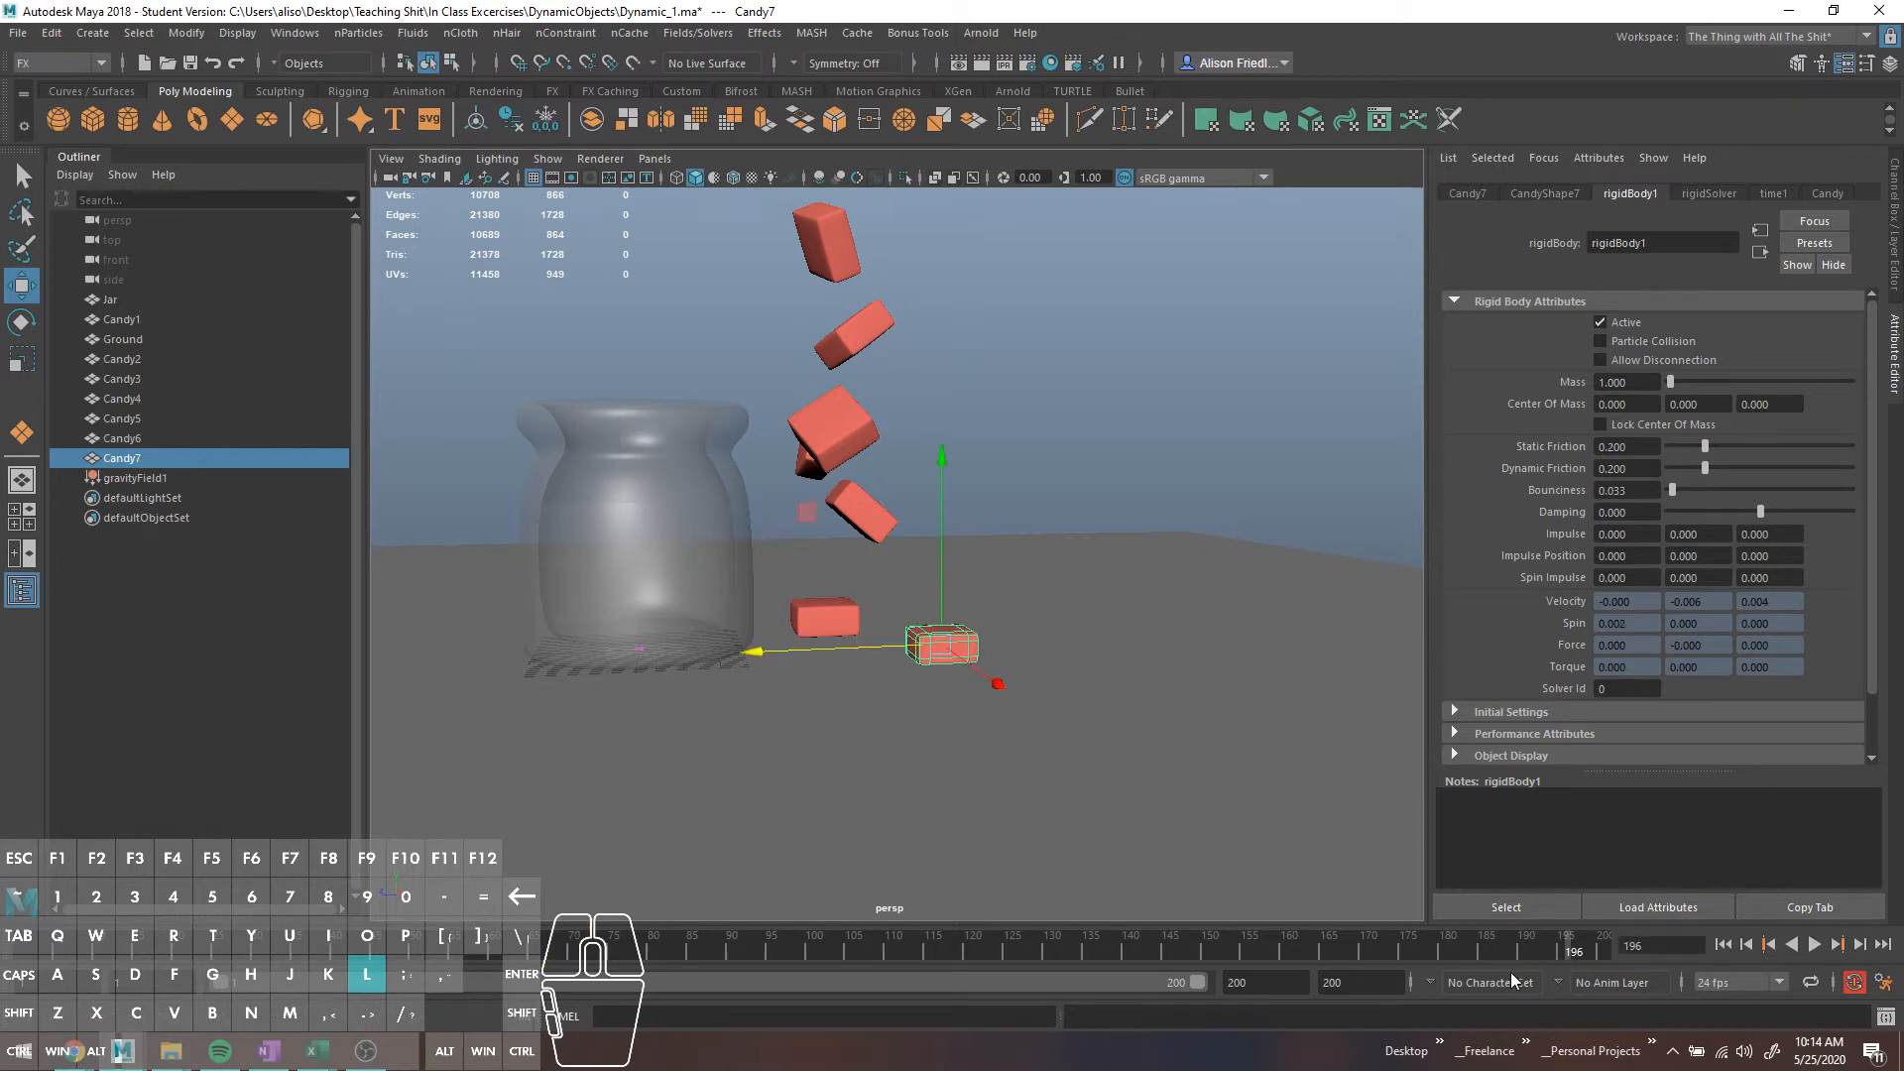
pyautogui.moveTo(1554, 949); pyautogui.dragTo(61, 867)
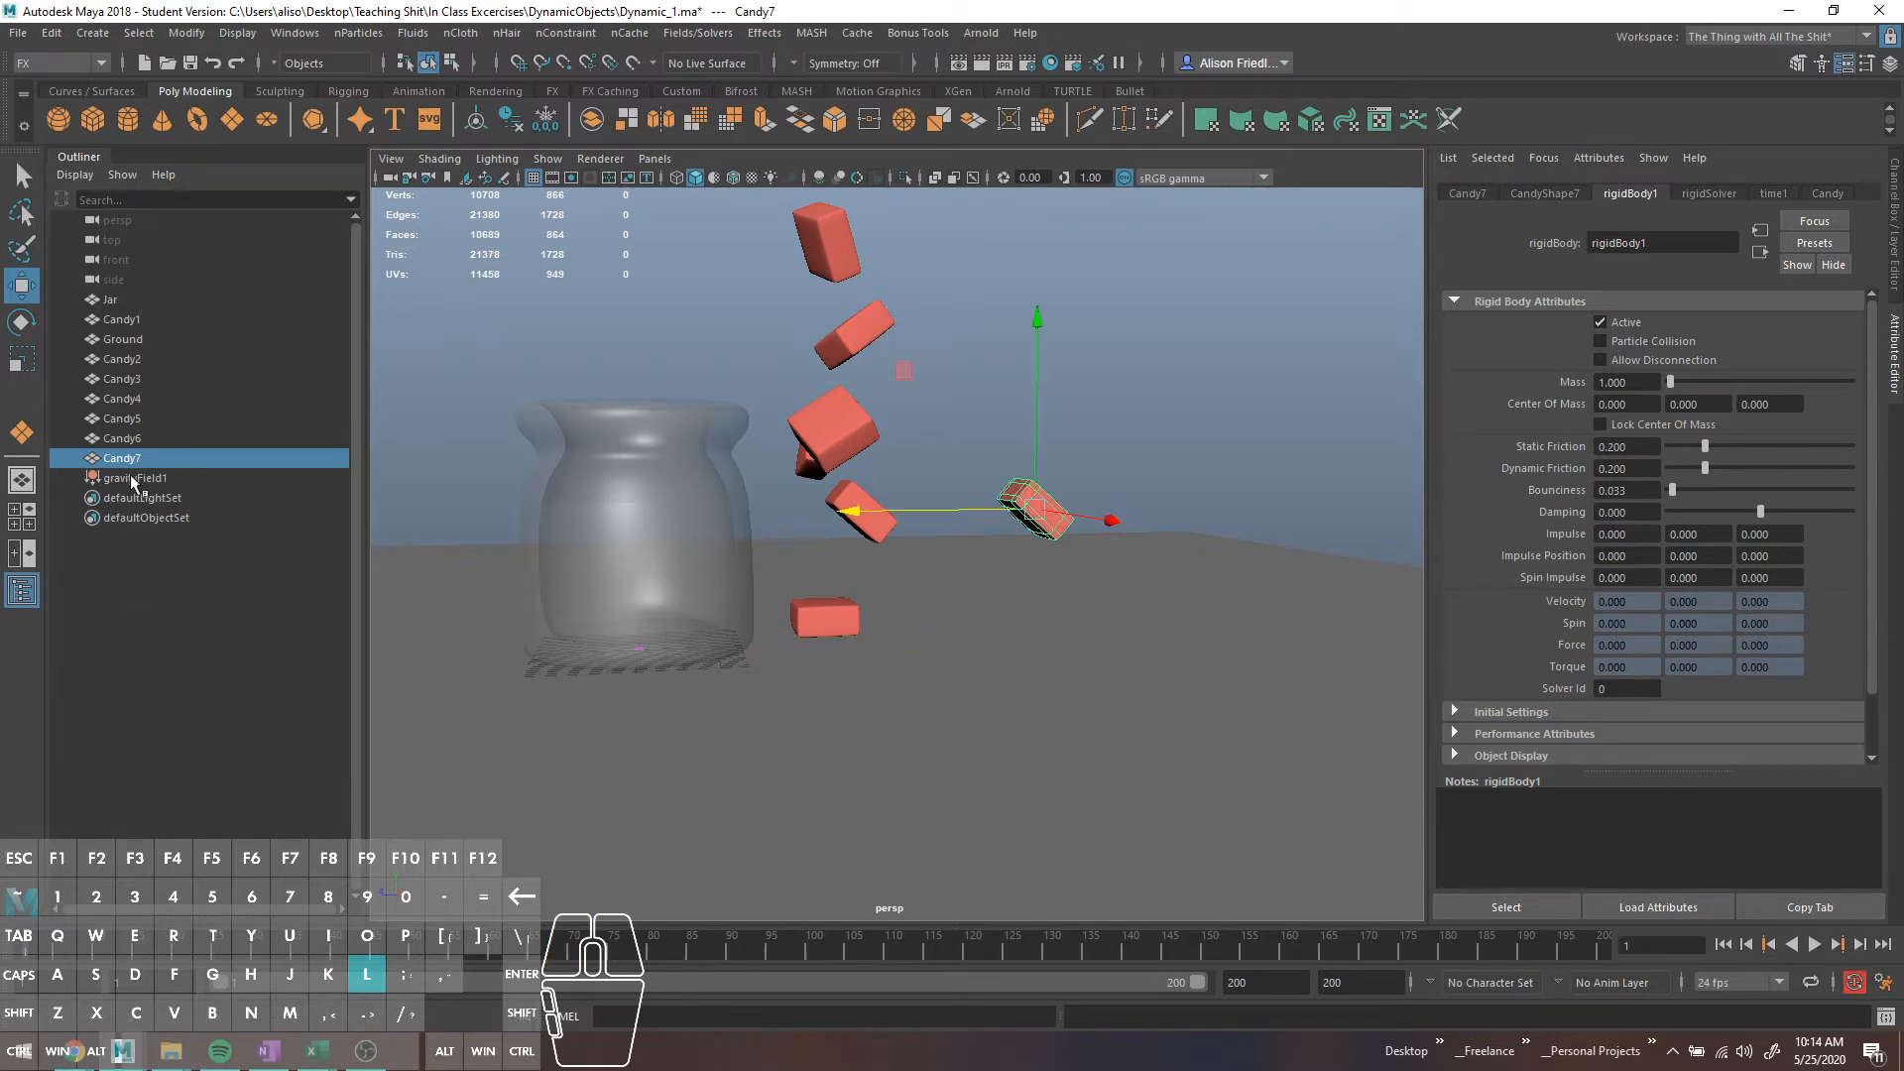
# Make Candy1 through Candy6 active rigid bodies, leaving Ground out of the selection, and play the simulation to test them
pyautogui.click(122, 437)
pyautogui.keyDown('shift'); pyautogui.click(128, 317); pyautogui.keyUp('shift')
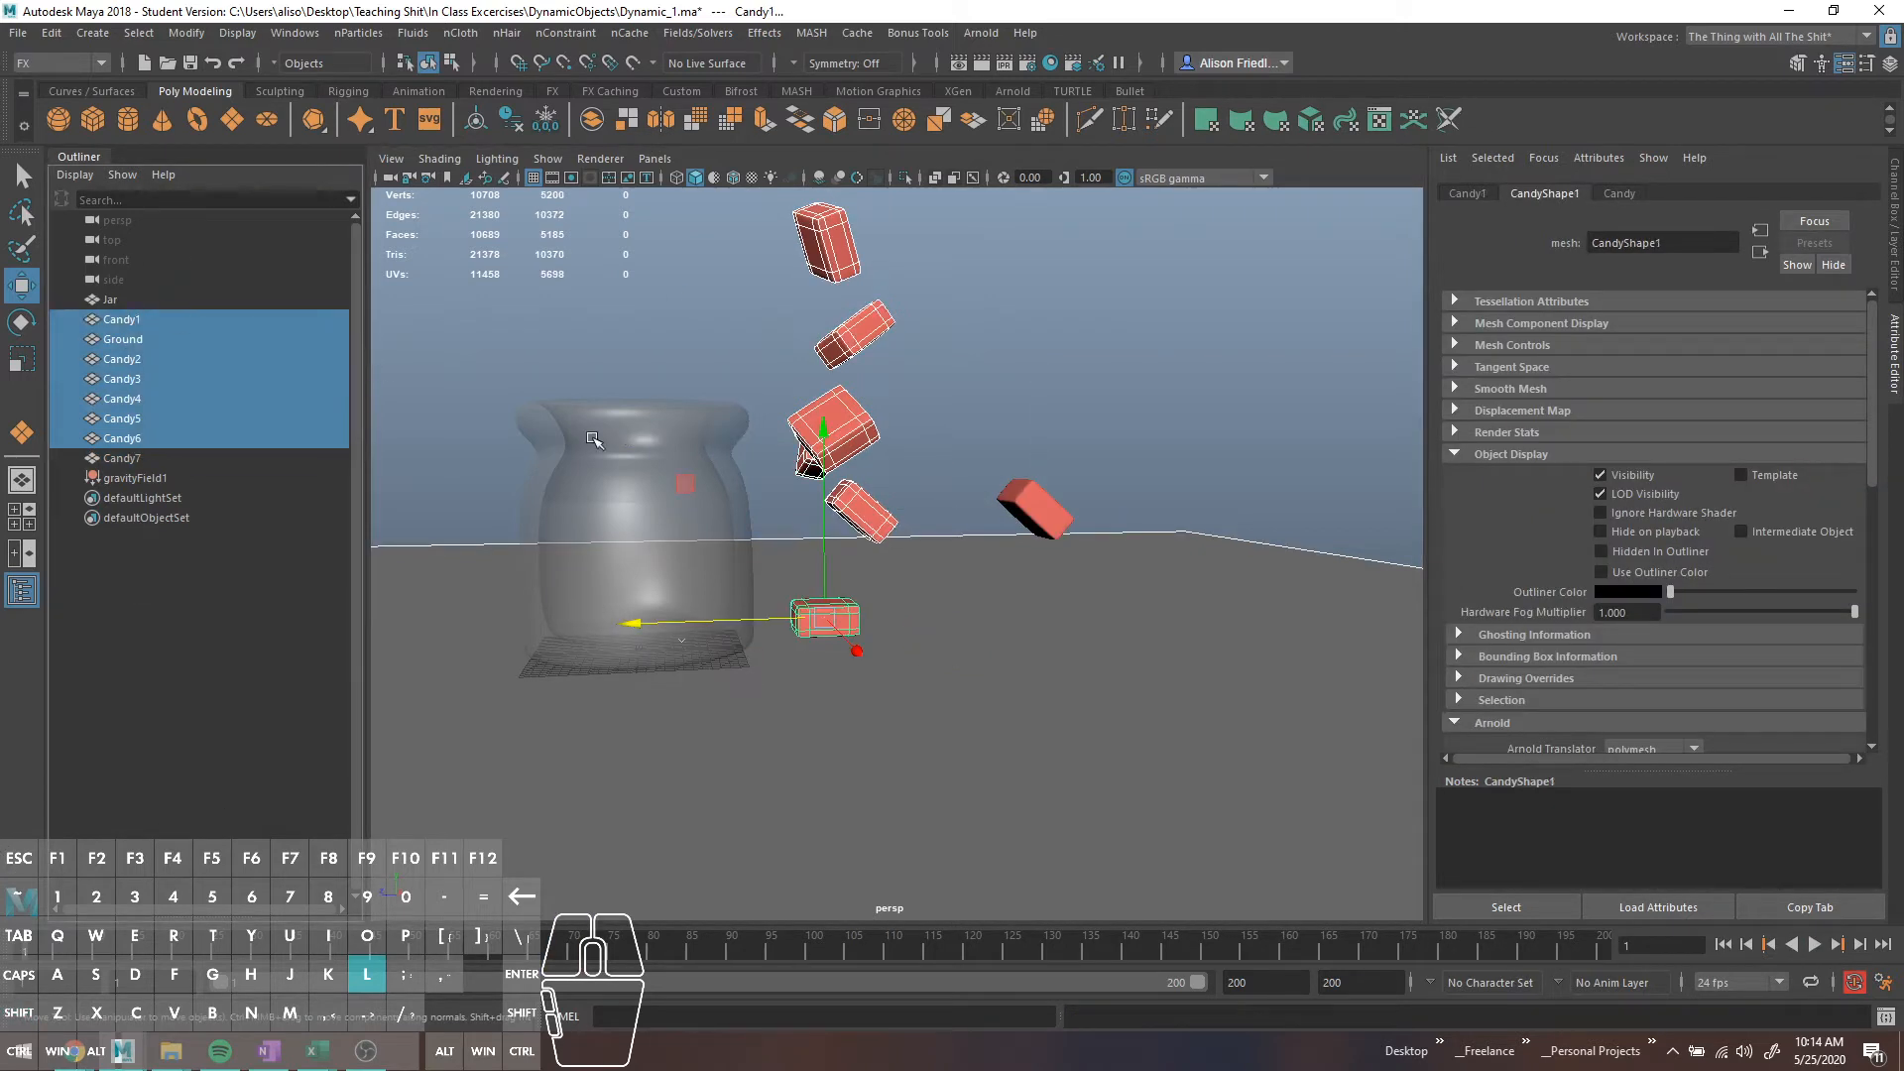
pyautogui.keyDown('ctrl'); pyautogui.click(948, 610); pyautogui.keyUp('ctrl')
pyautogui.keyDown('alt'); pyautogui.moveTo(897, 387); pyautogui.dragTo(952, 446); pyautogui.keyUp('alt')
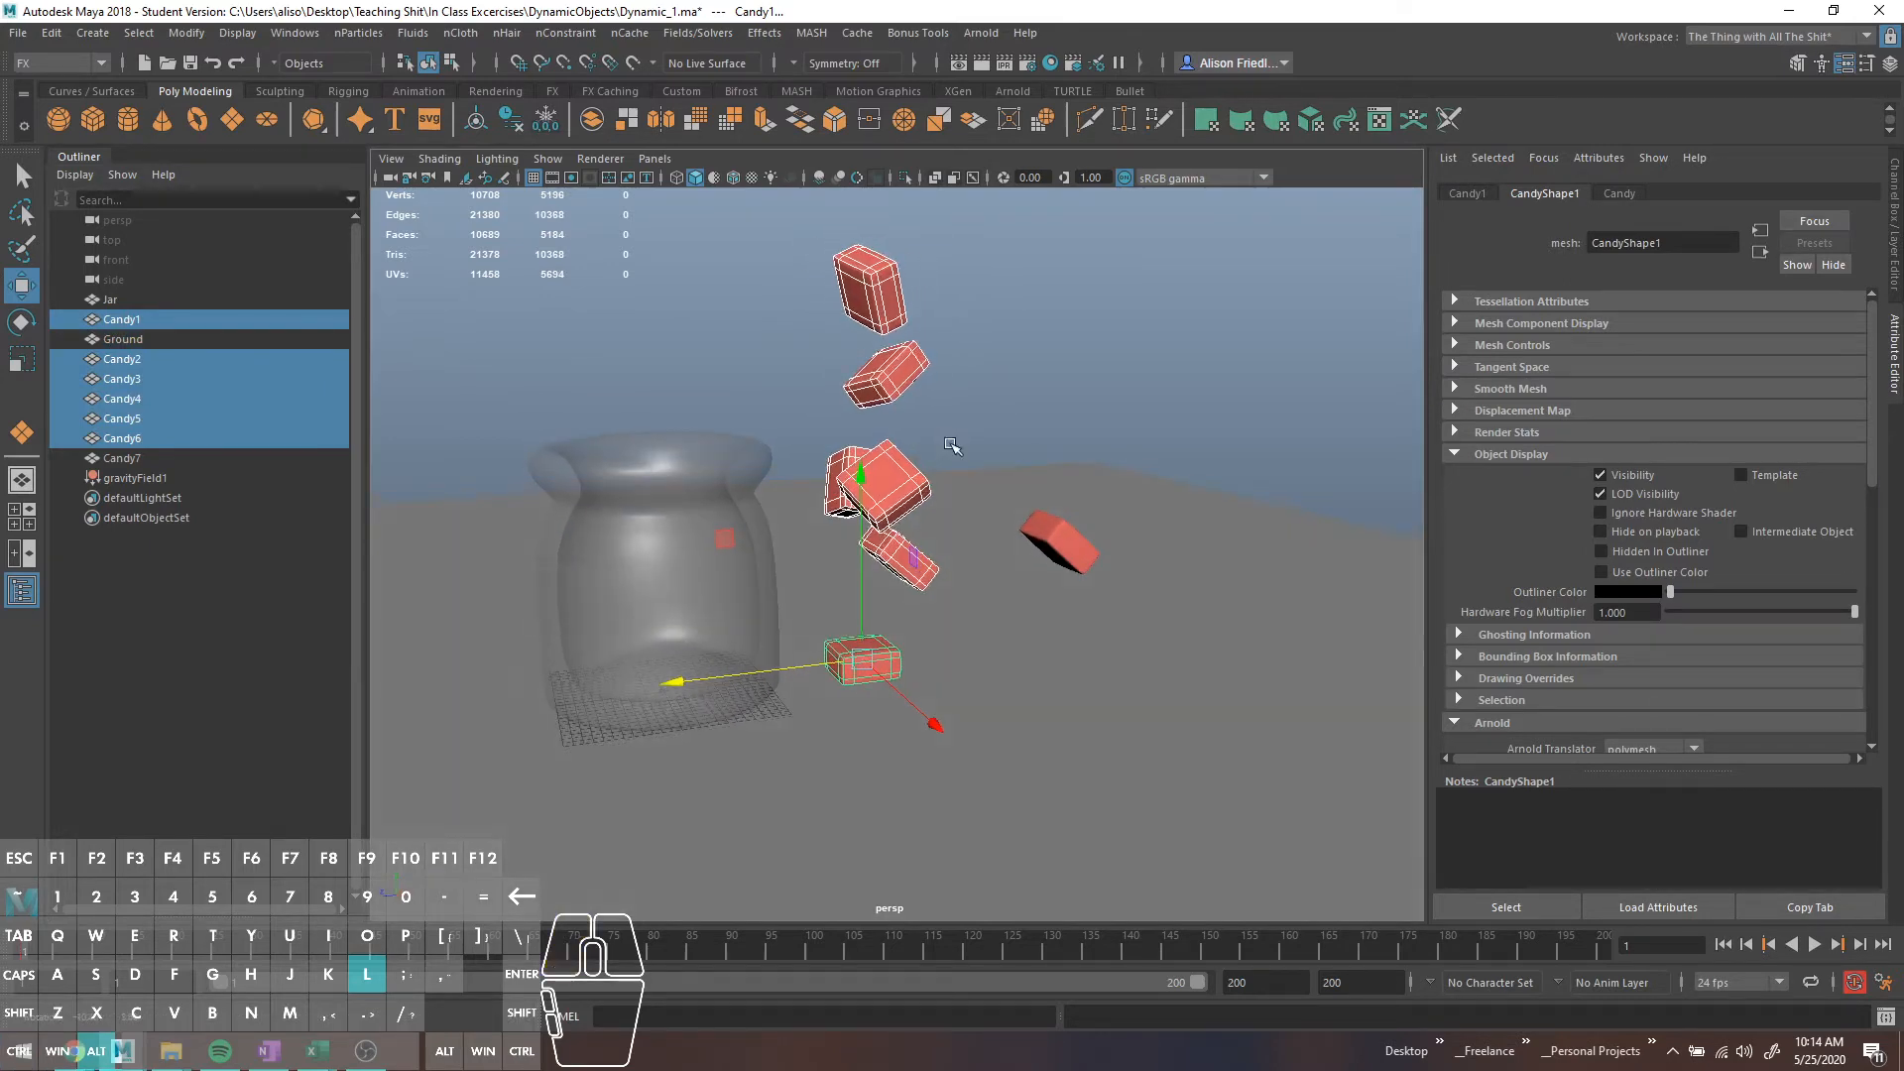
pyautogui.click(684, 32)
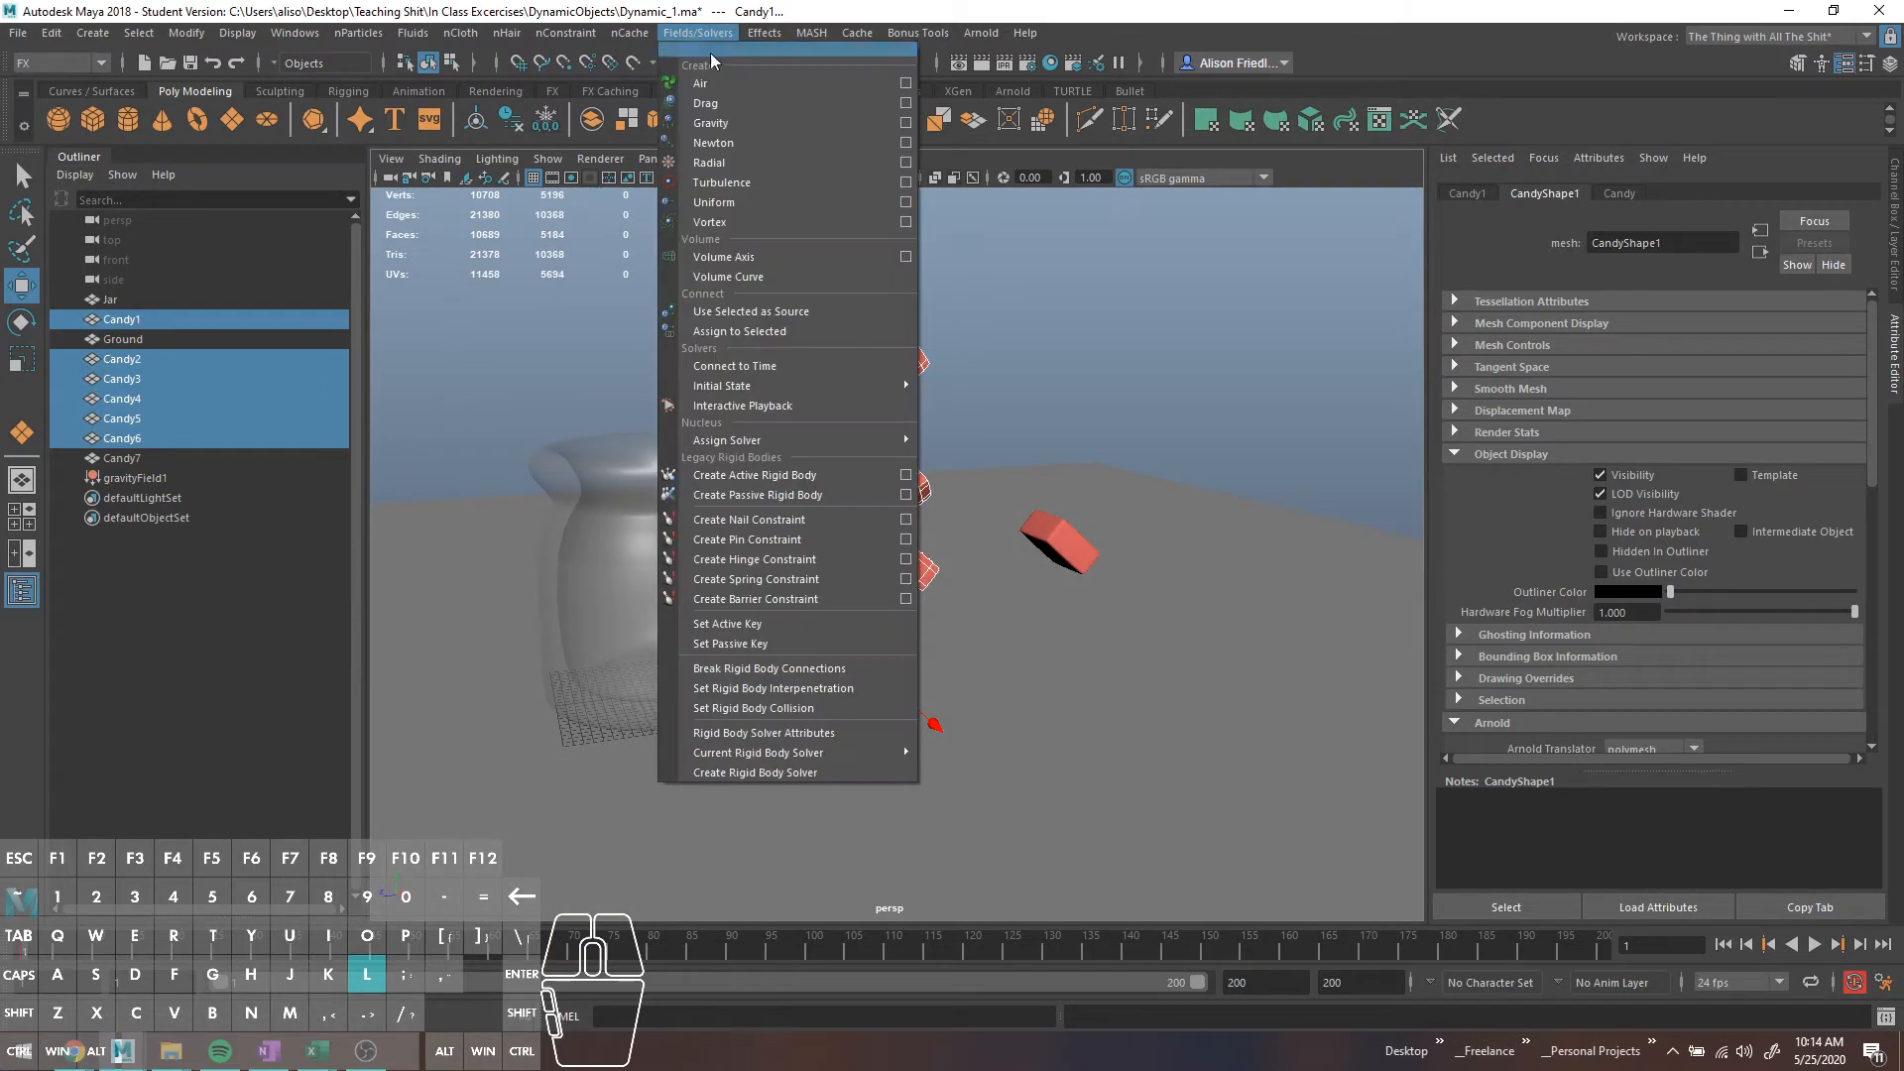
pyautogui.click(751, 477)
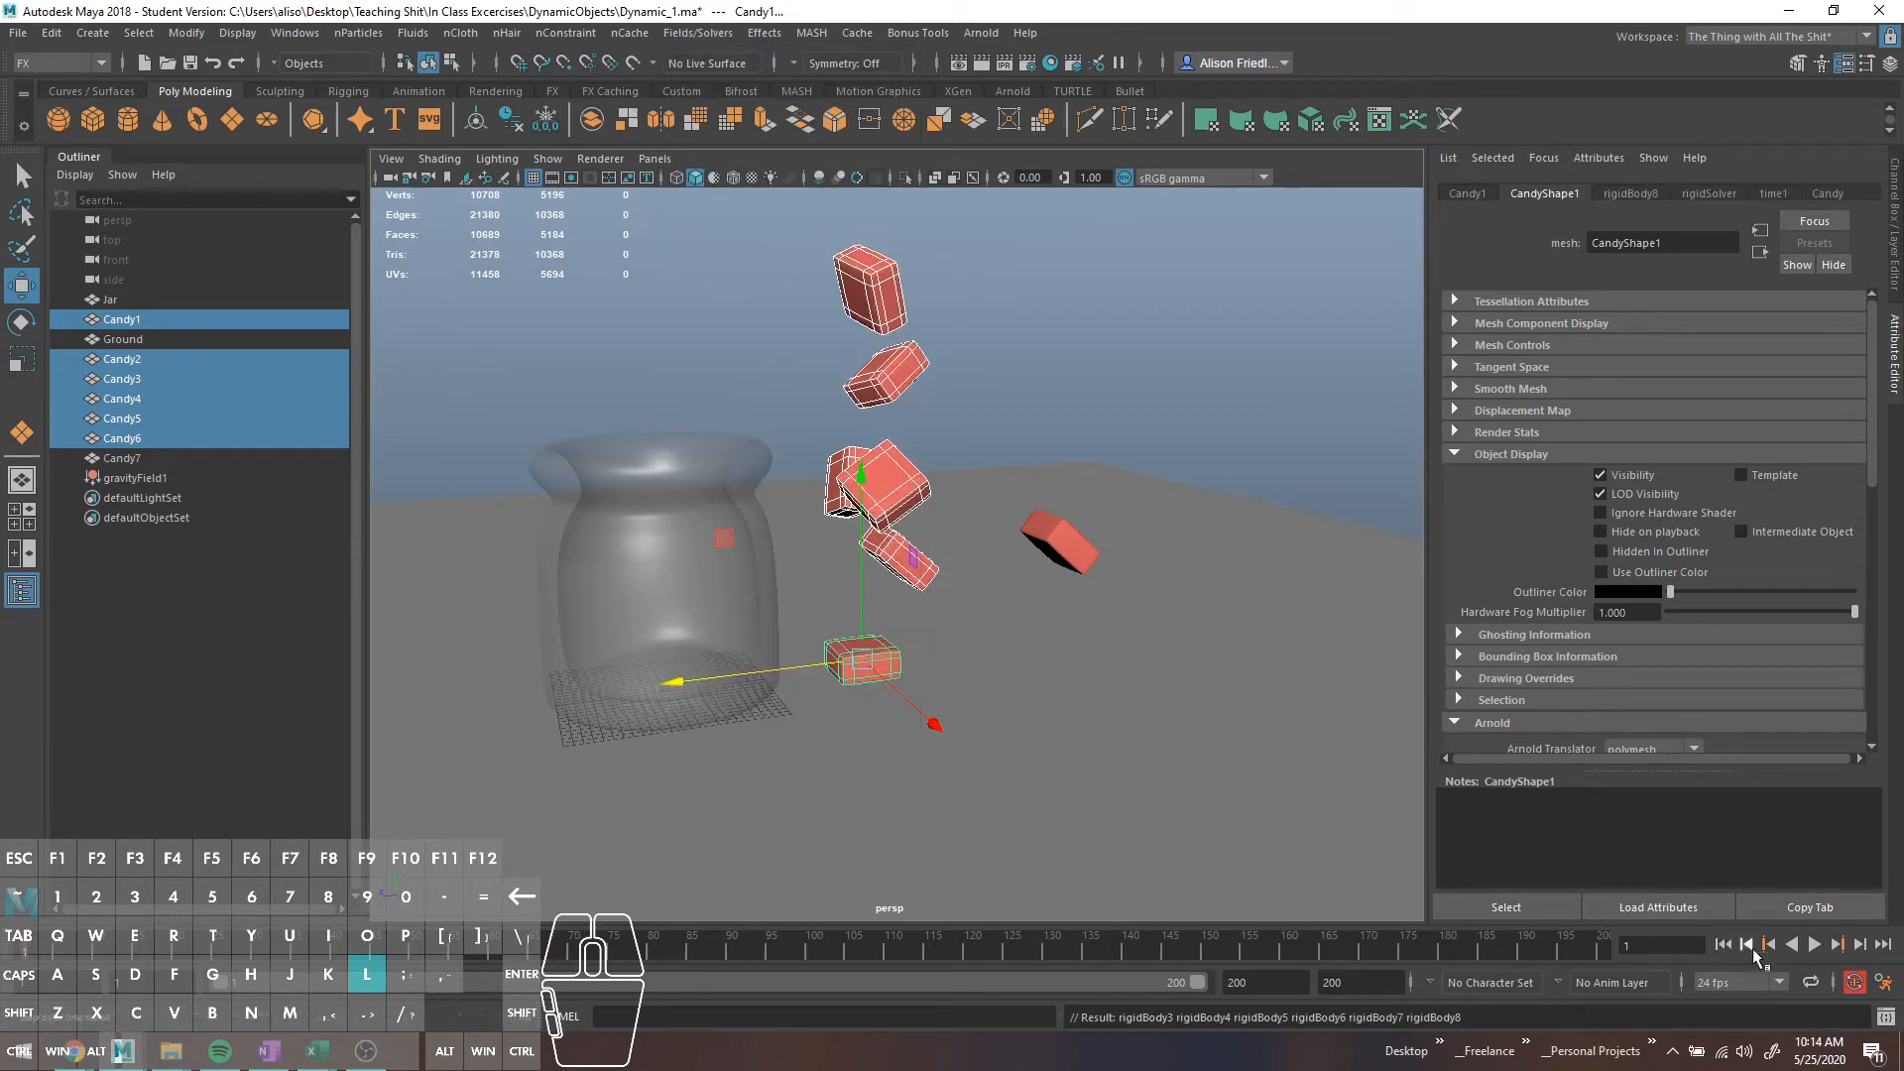
pyautogui.click(1813, 947)
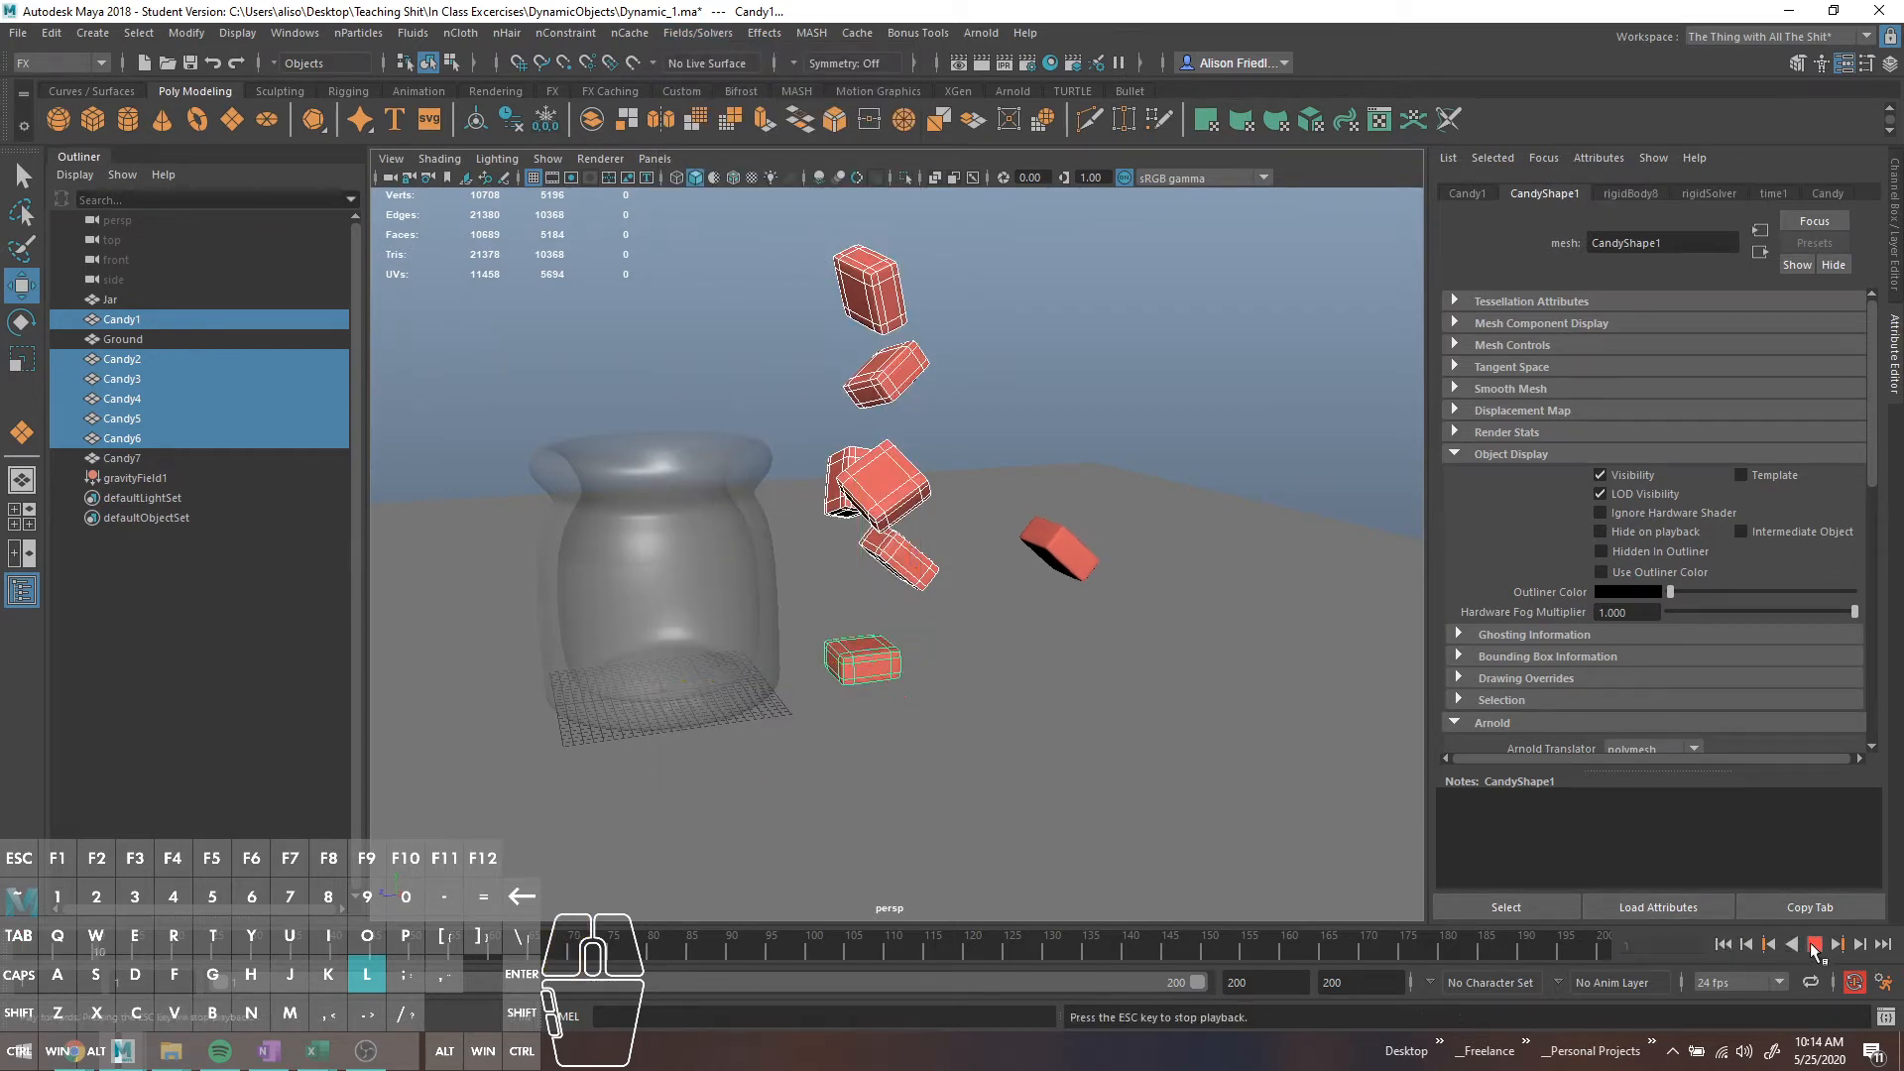
# Assign gravityField1 to Candy1 through Candy6
pyautogui.keyDown('ctrl'); pyautogui.click(114, 480); pyautogui.keyUp('ctrl')
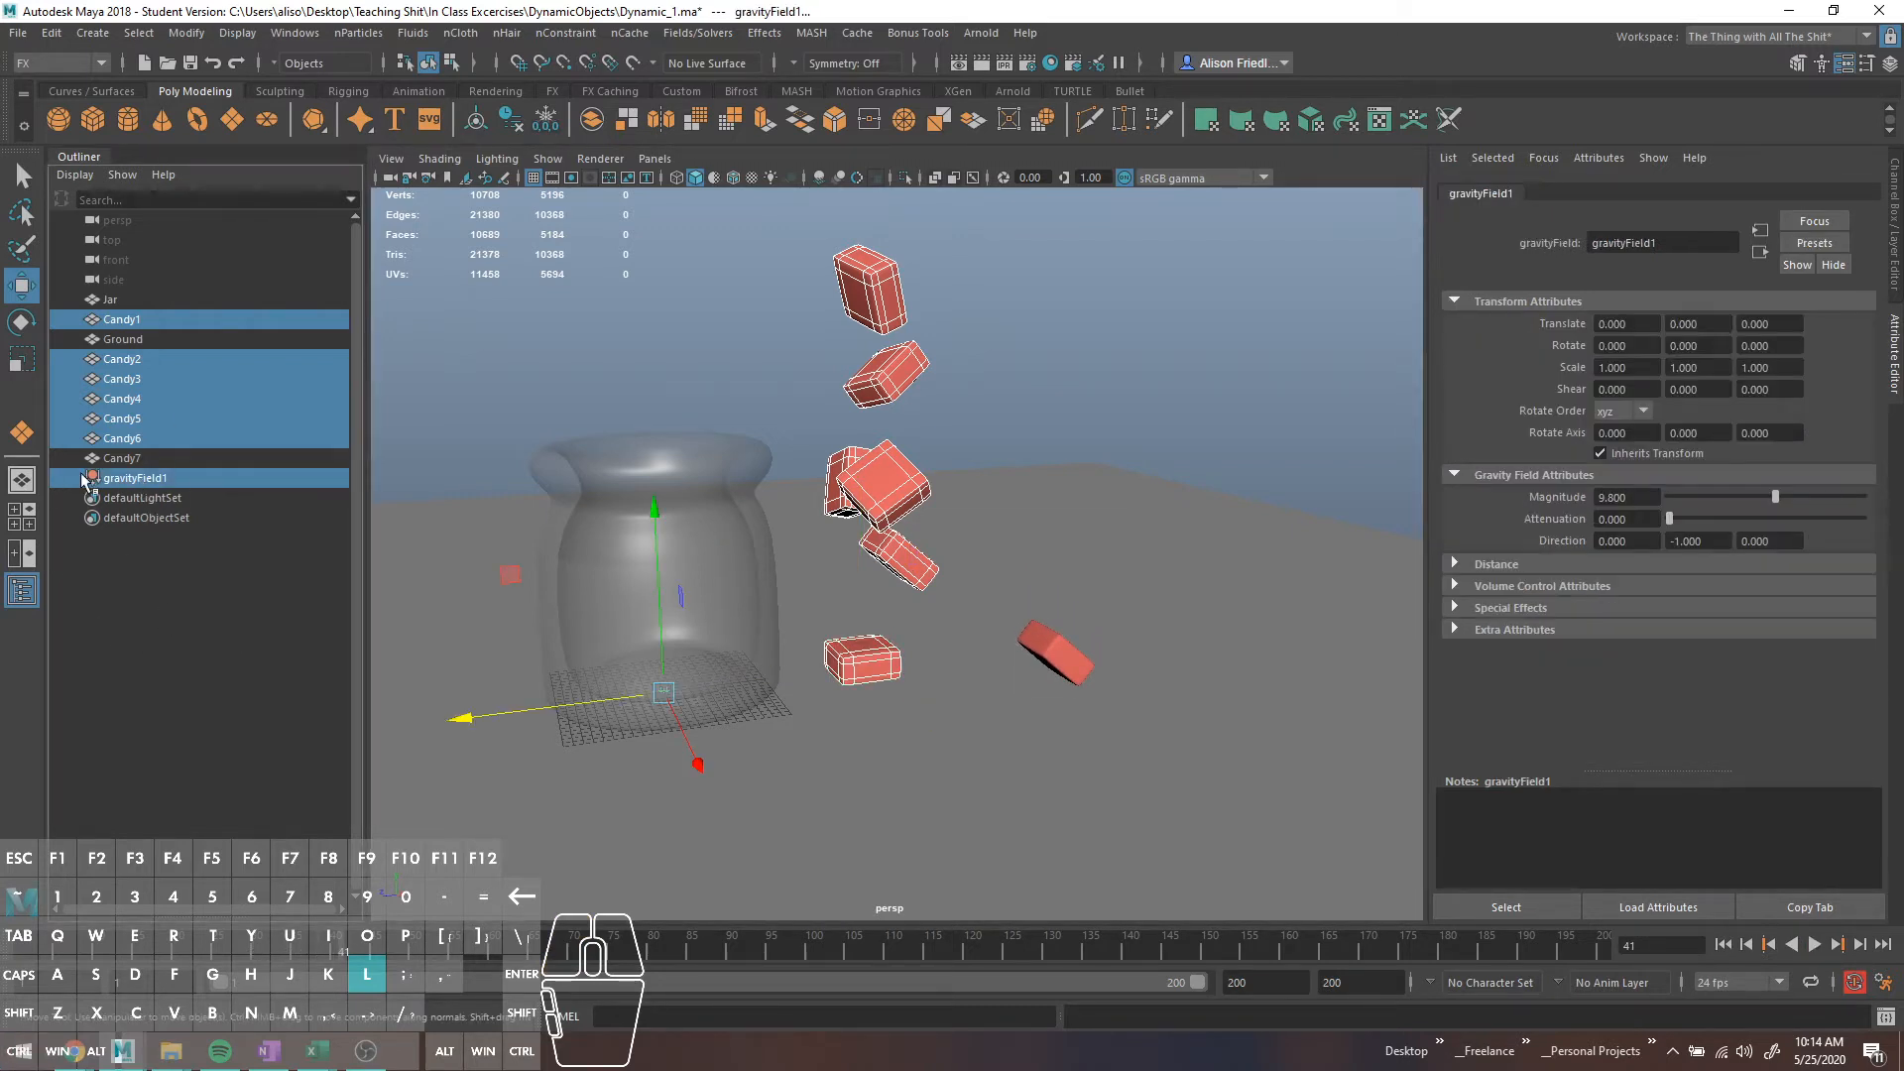
pyautogui.click(700, 34)
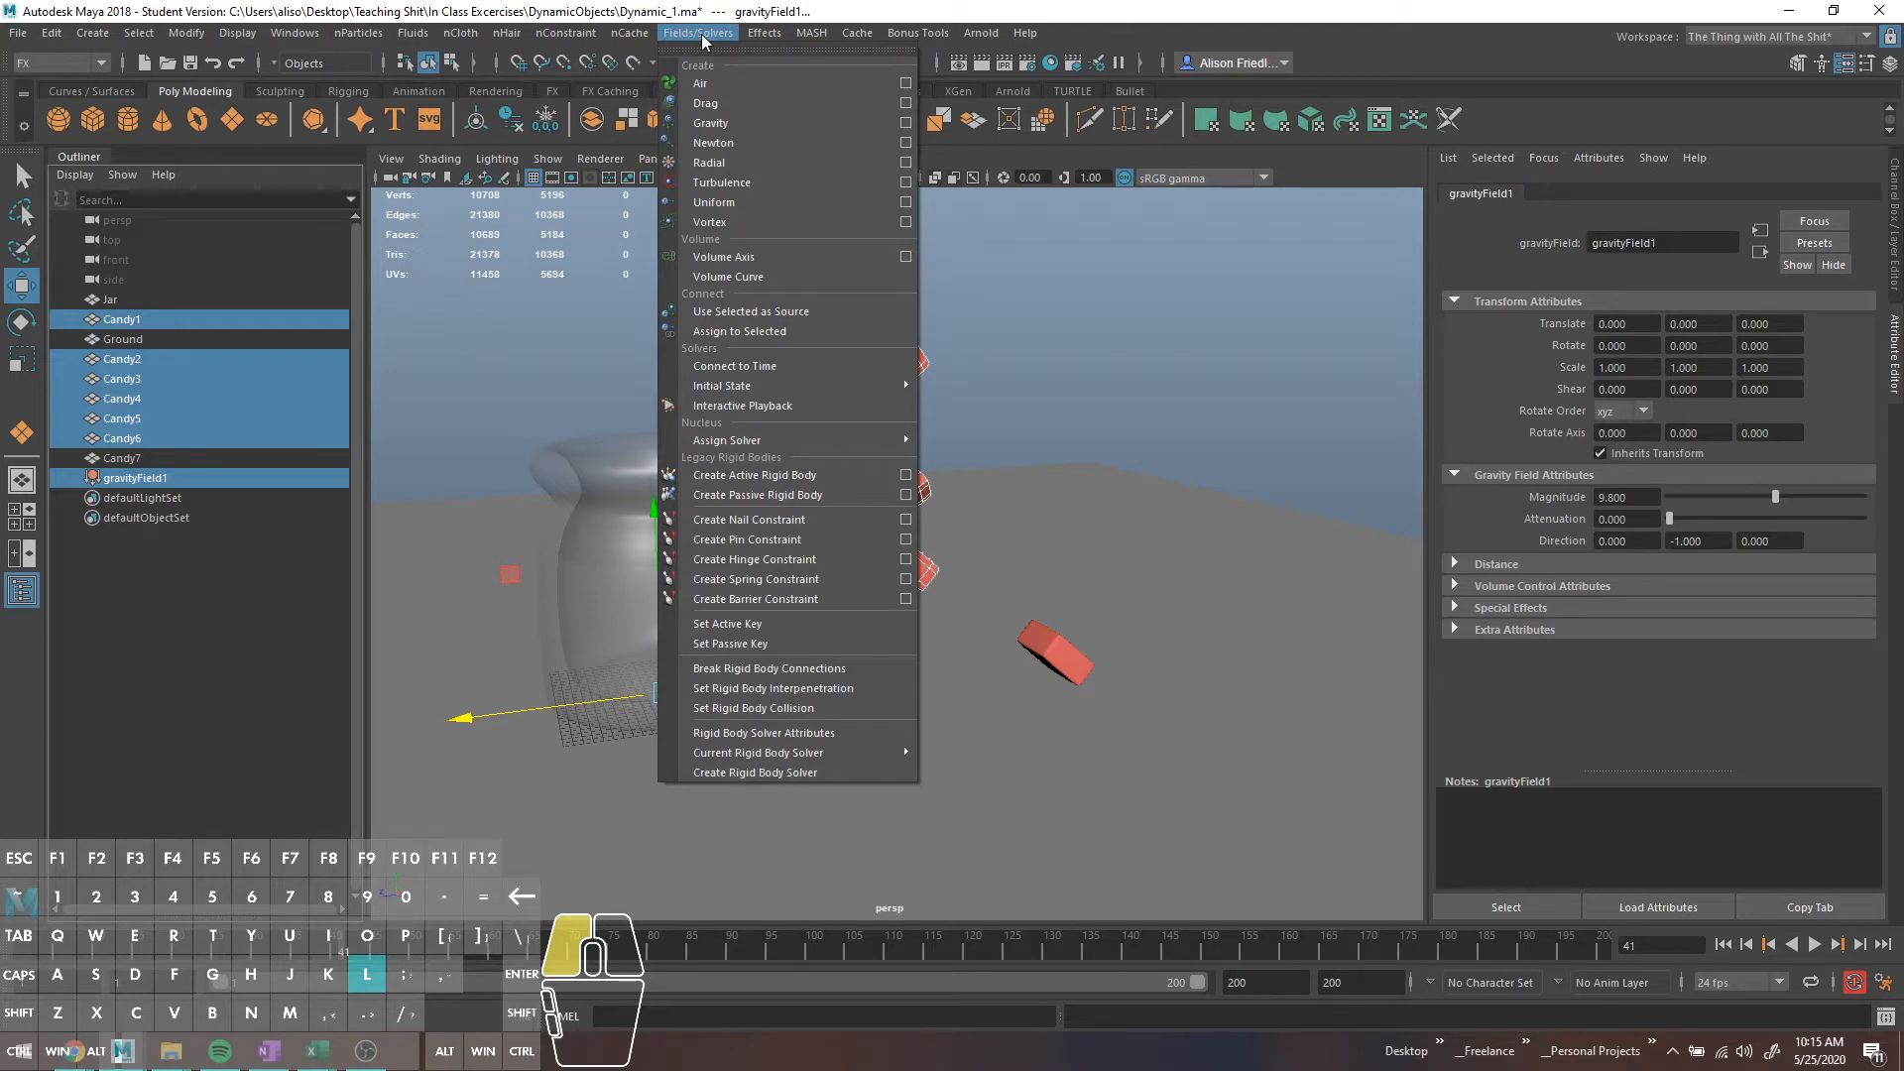
pyautogui.click(781, 333)
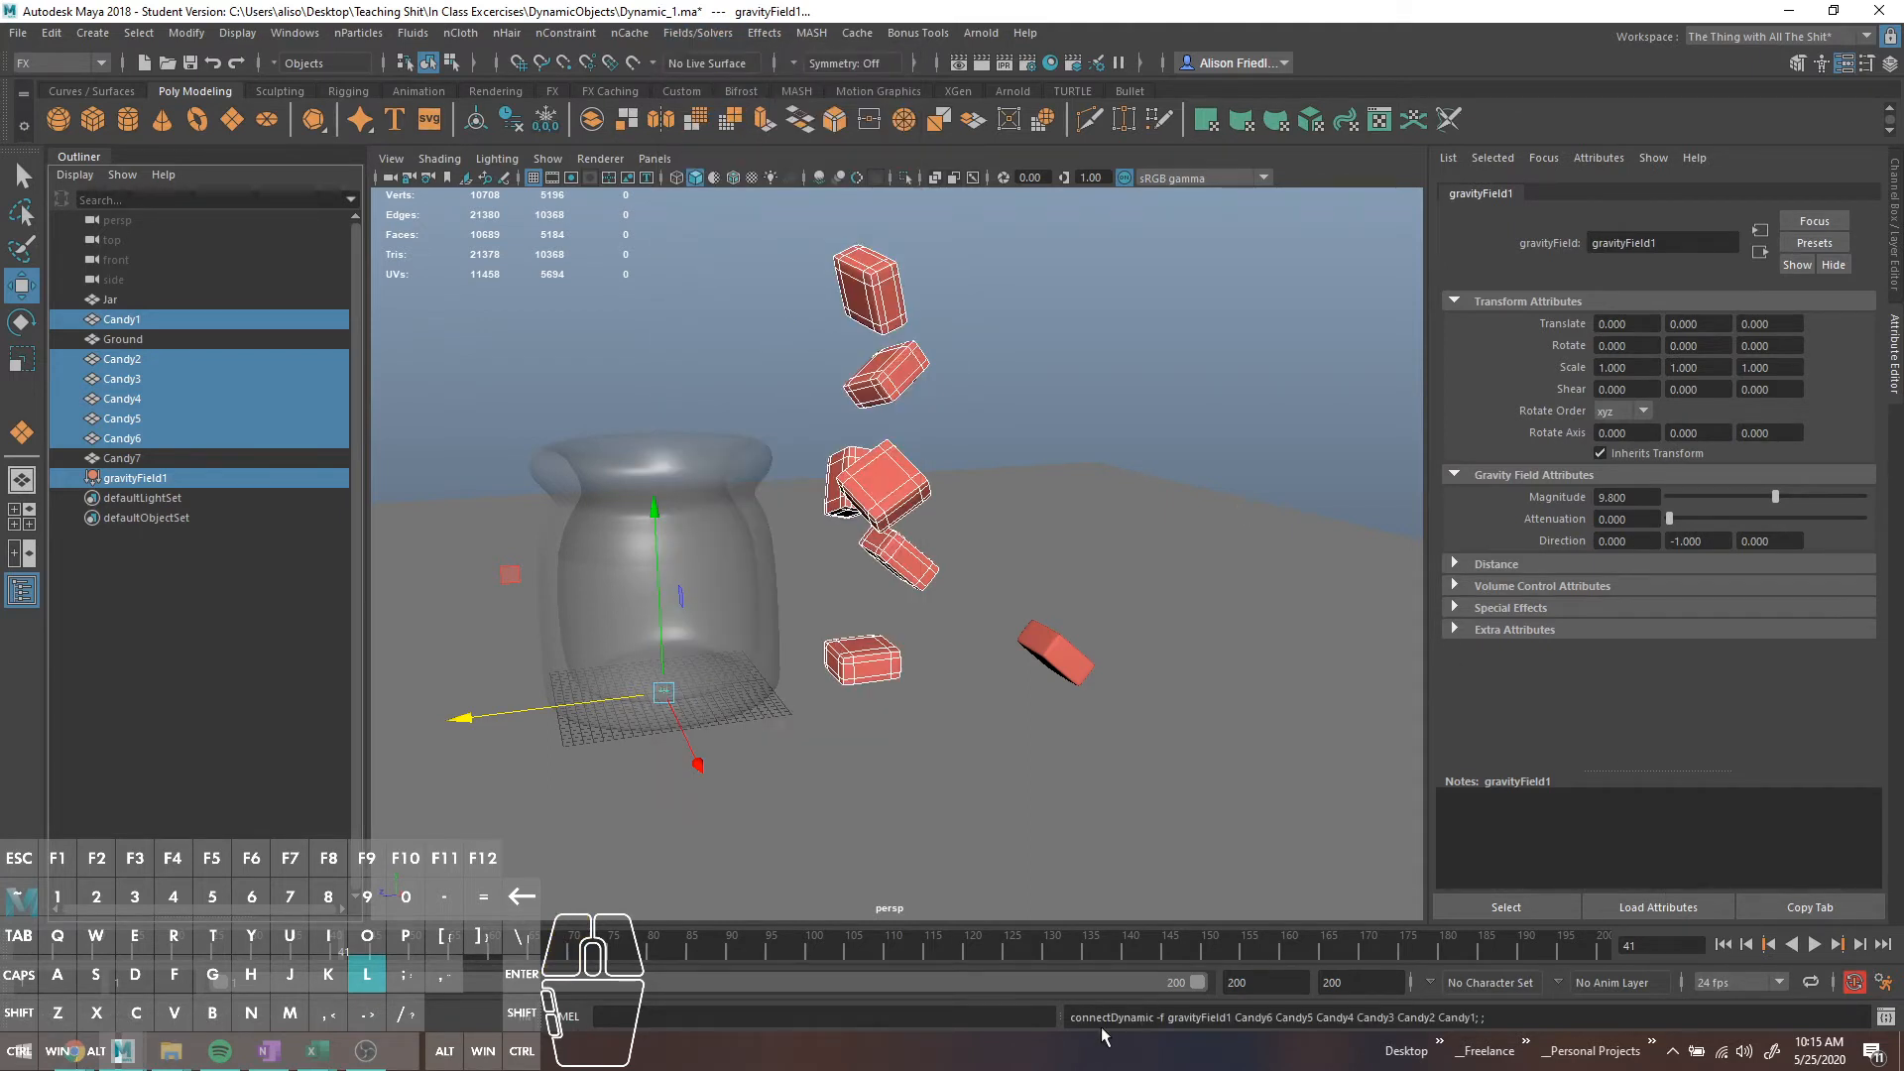
# Replay the simulation from the first frame, check how all the candies fall and collide from several angles, and rewind
pyautogui.click(1727, 943)
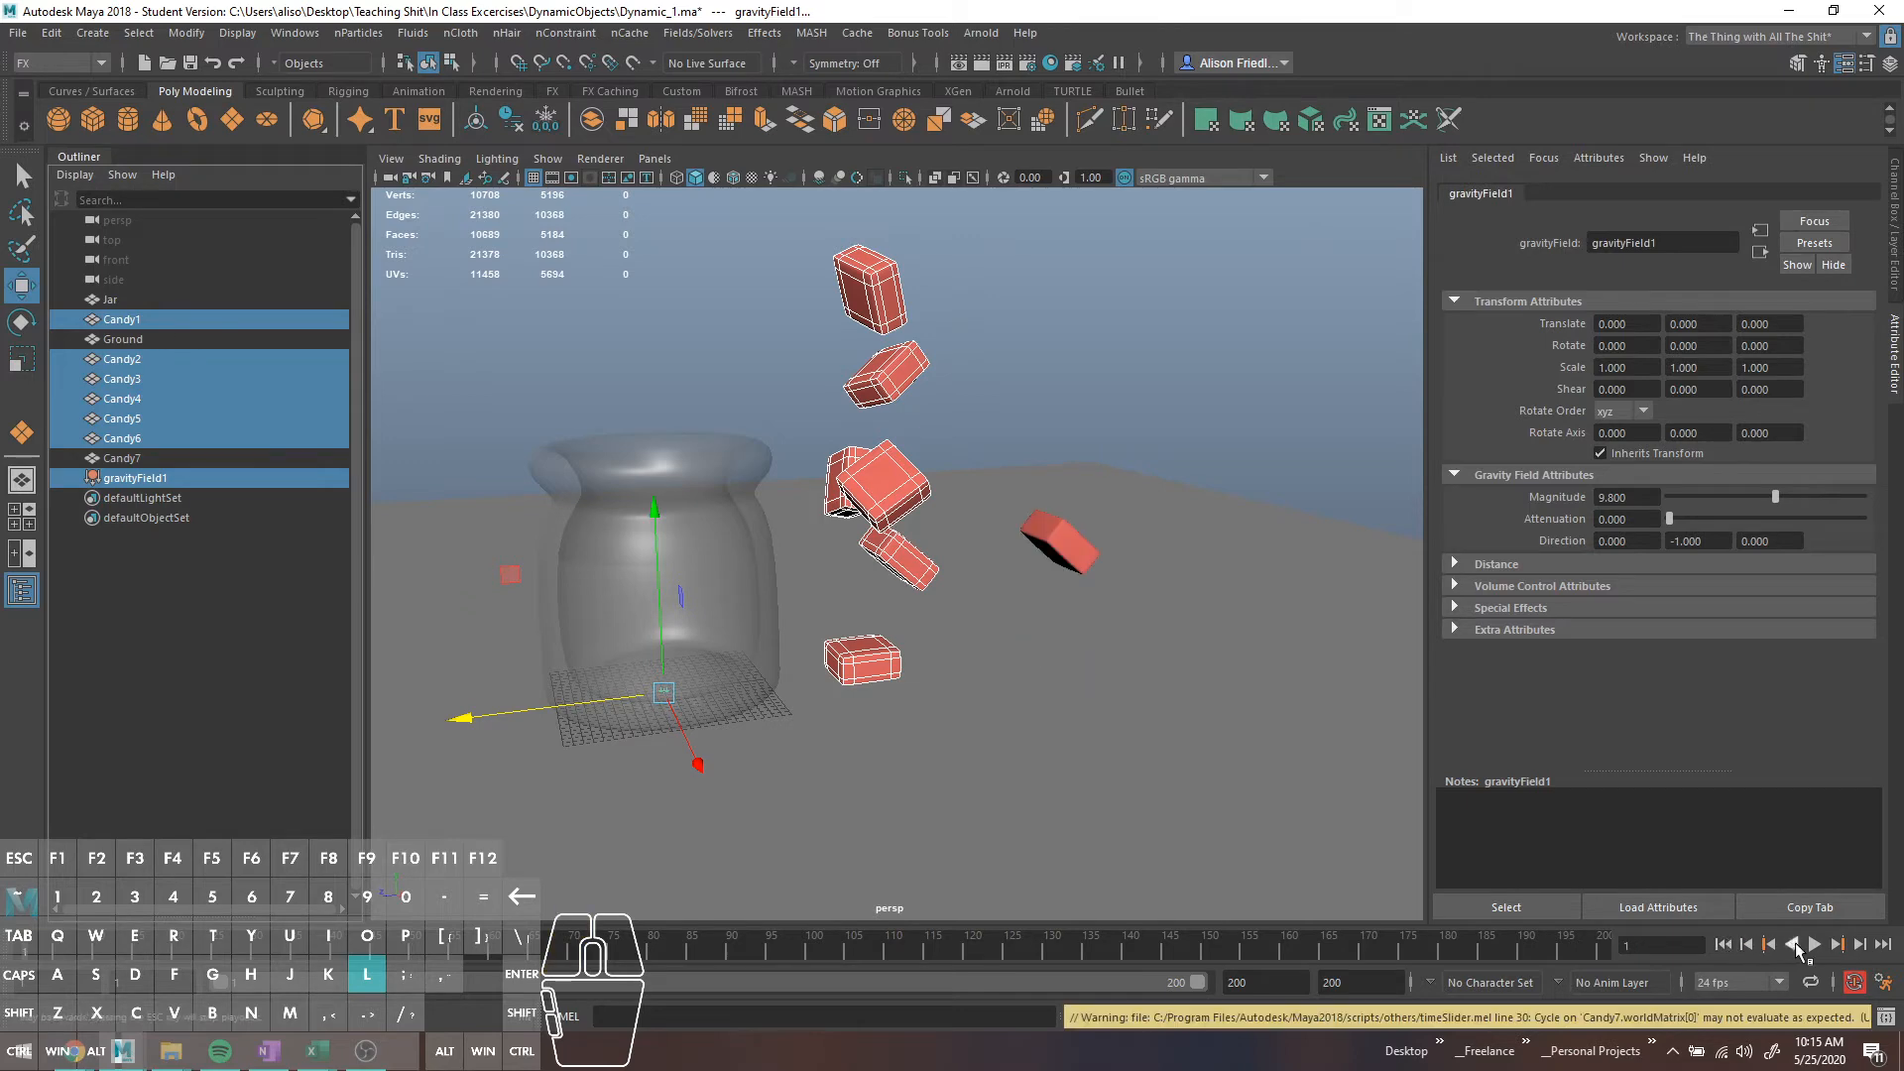
pyautogui.click(1814, 943)
pyautogui.moveTo(1063, 670)
pyautogui.keyDown('alt'); pyautogui.mouseDown()
pyautogui.moveTo(1026, 625)
pyautogui.moveTo(1035, 655)
pyautogui.mouseUp(); pyautogui.keyUp('alt')
pyautogui.keyDown('alt'); pyautogui.moveTo(1053, 576); pyautogui.dragTo(1041, 685); pyautogui.keyUp('alt')
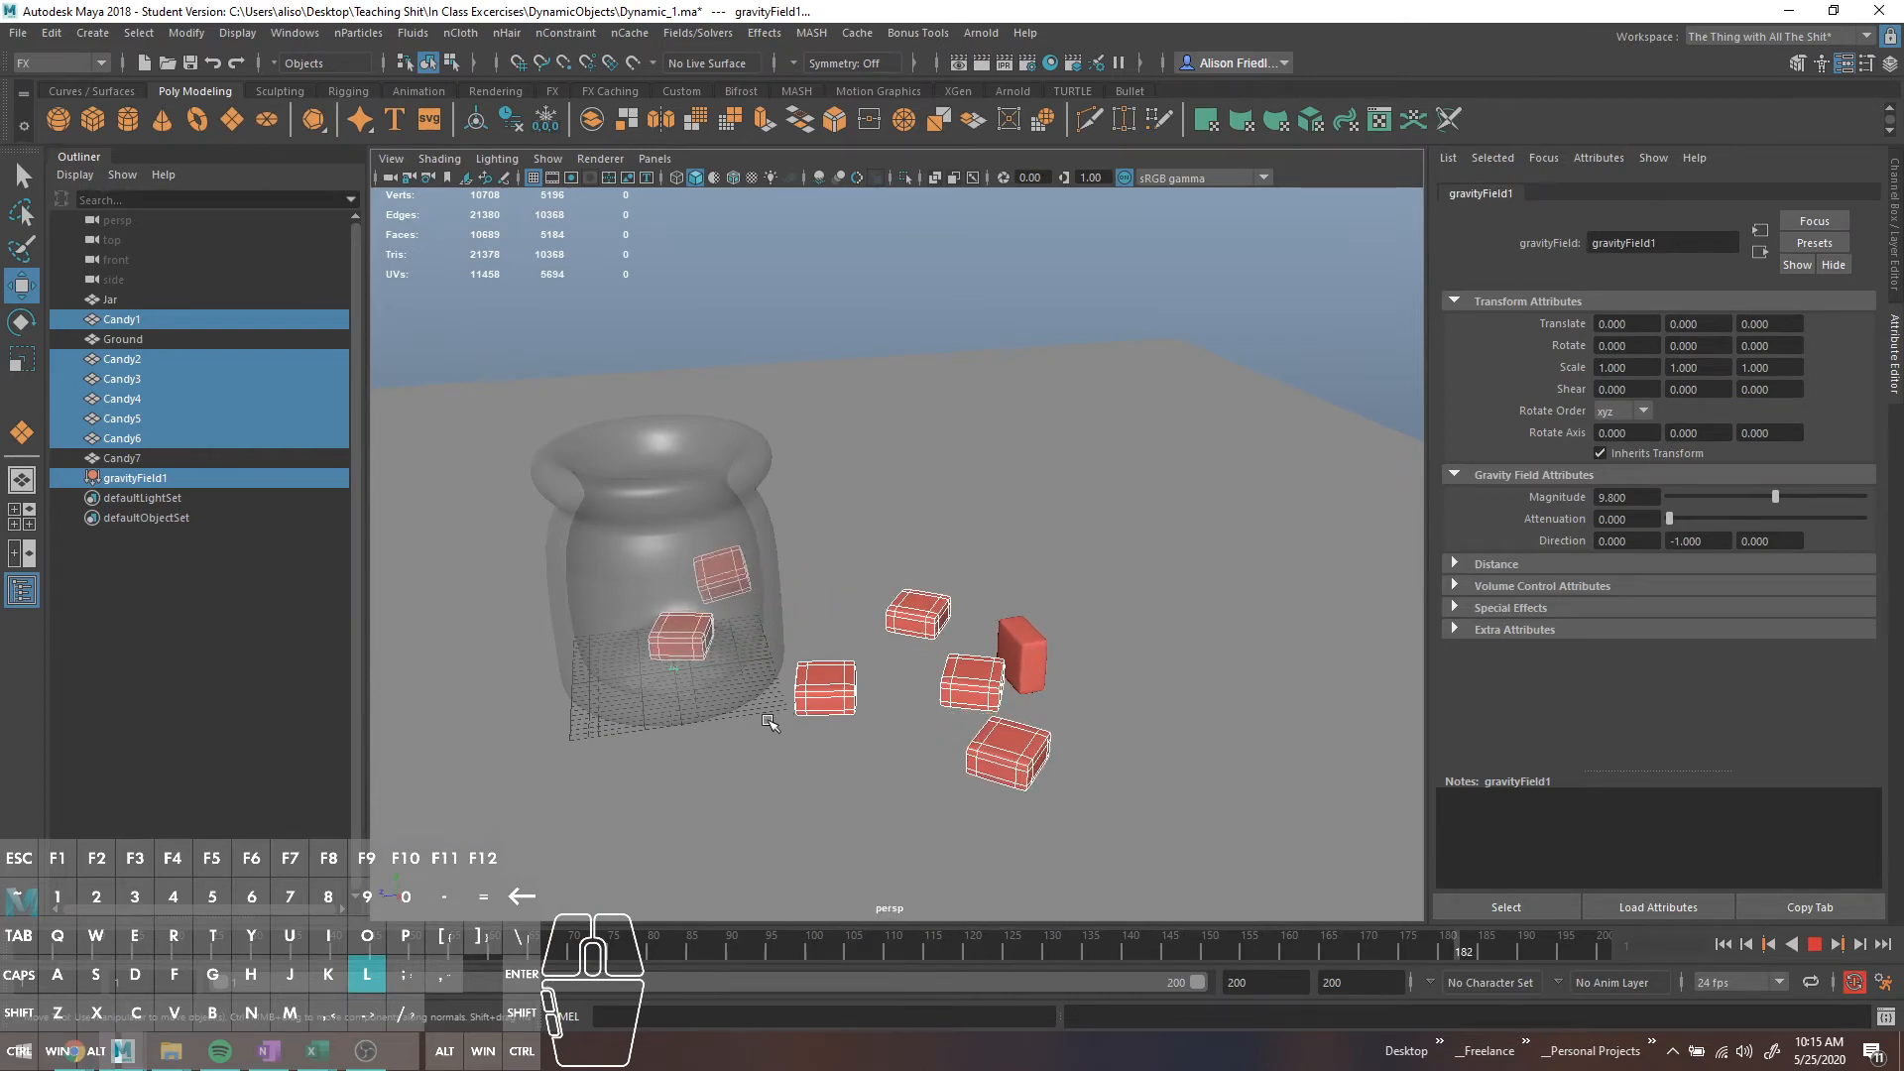
pyautogui.keyDown('alt'); pyautogui.moveTo(966, 819); pyautogui.dragTo(870, 764); pyautogui.keyUp('alt')
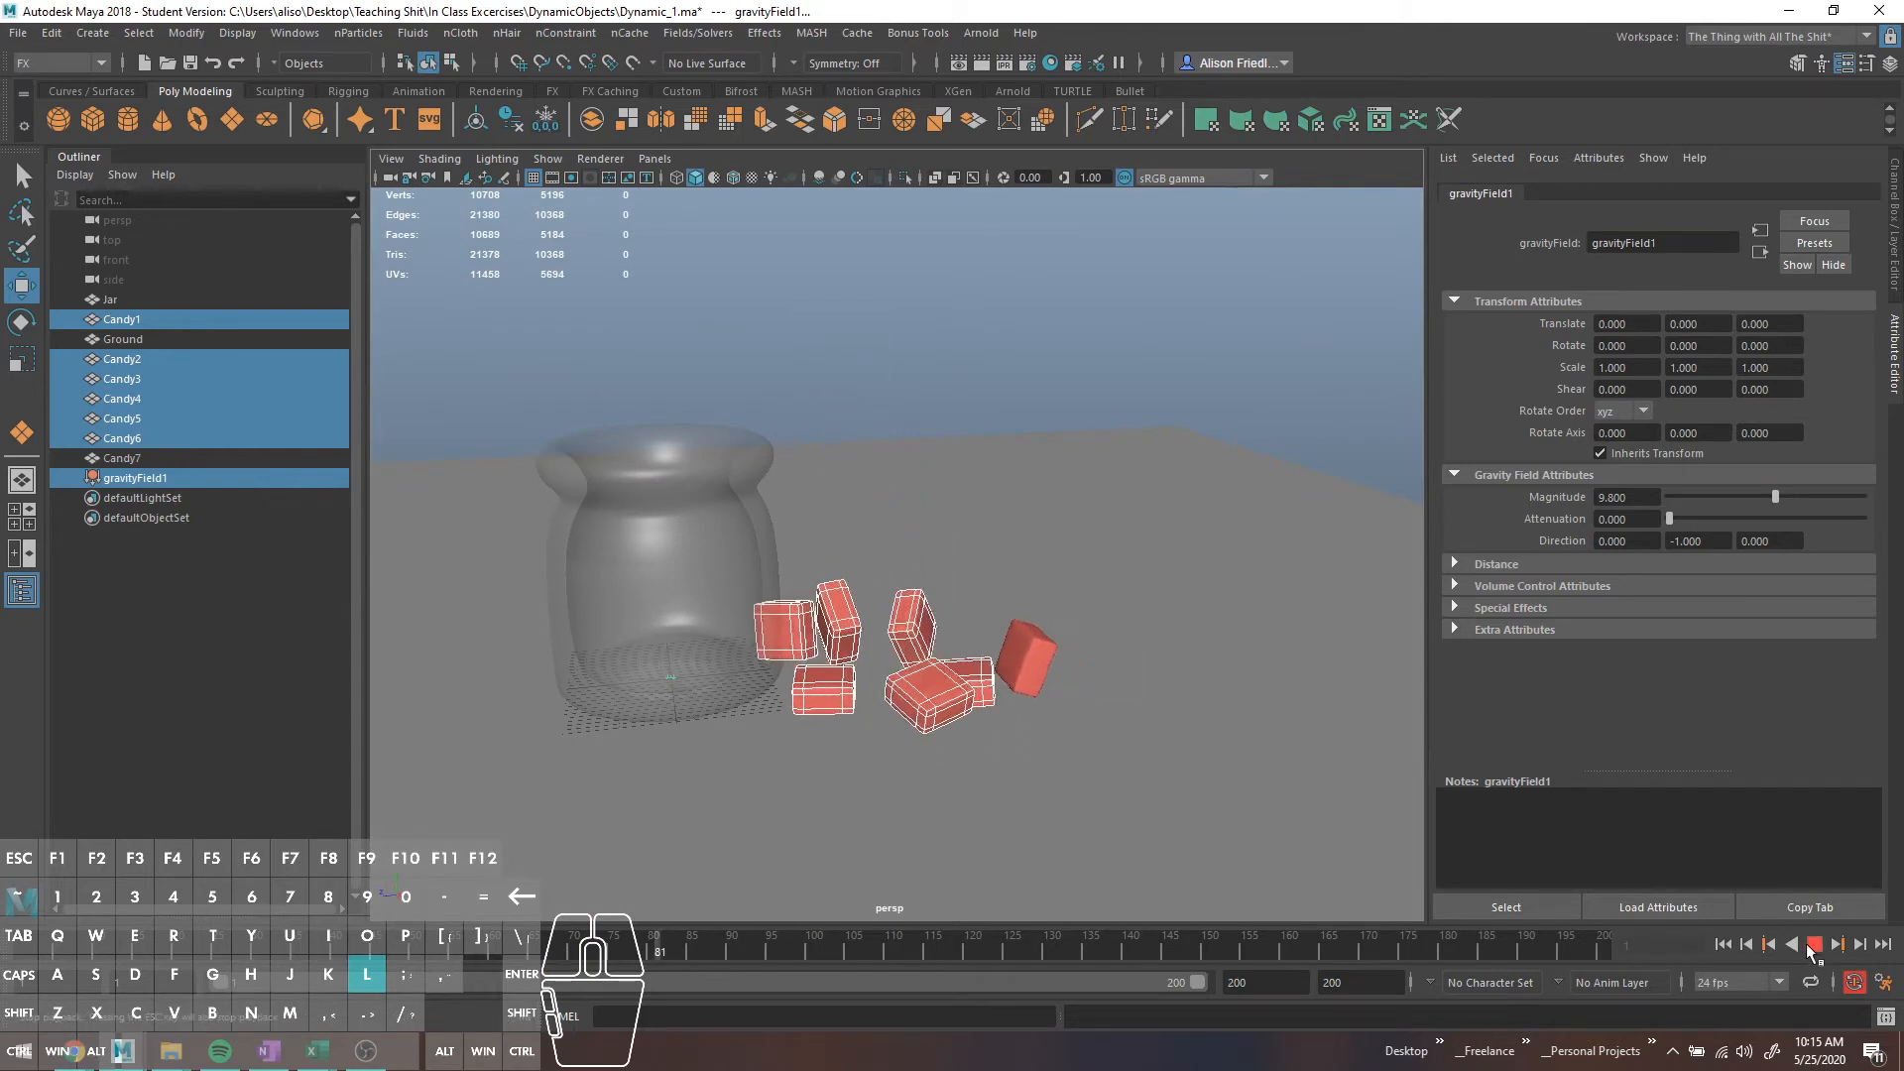
pyautogui.click(1814, 945)
pyautogui.click(26, 952)
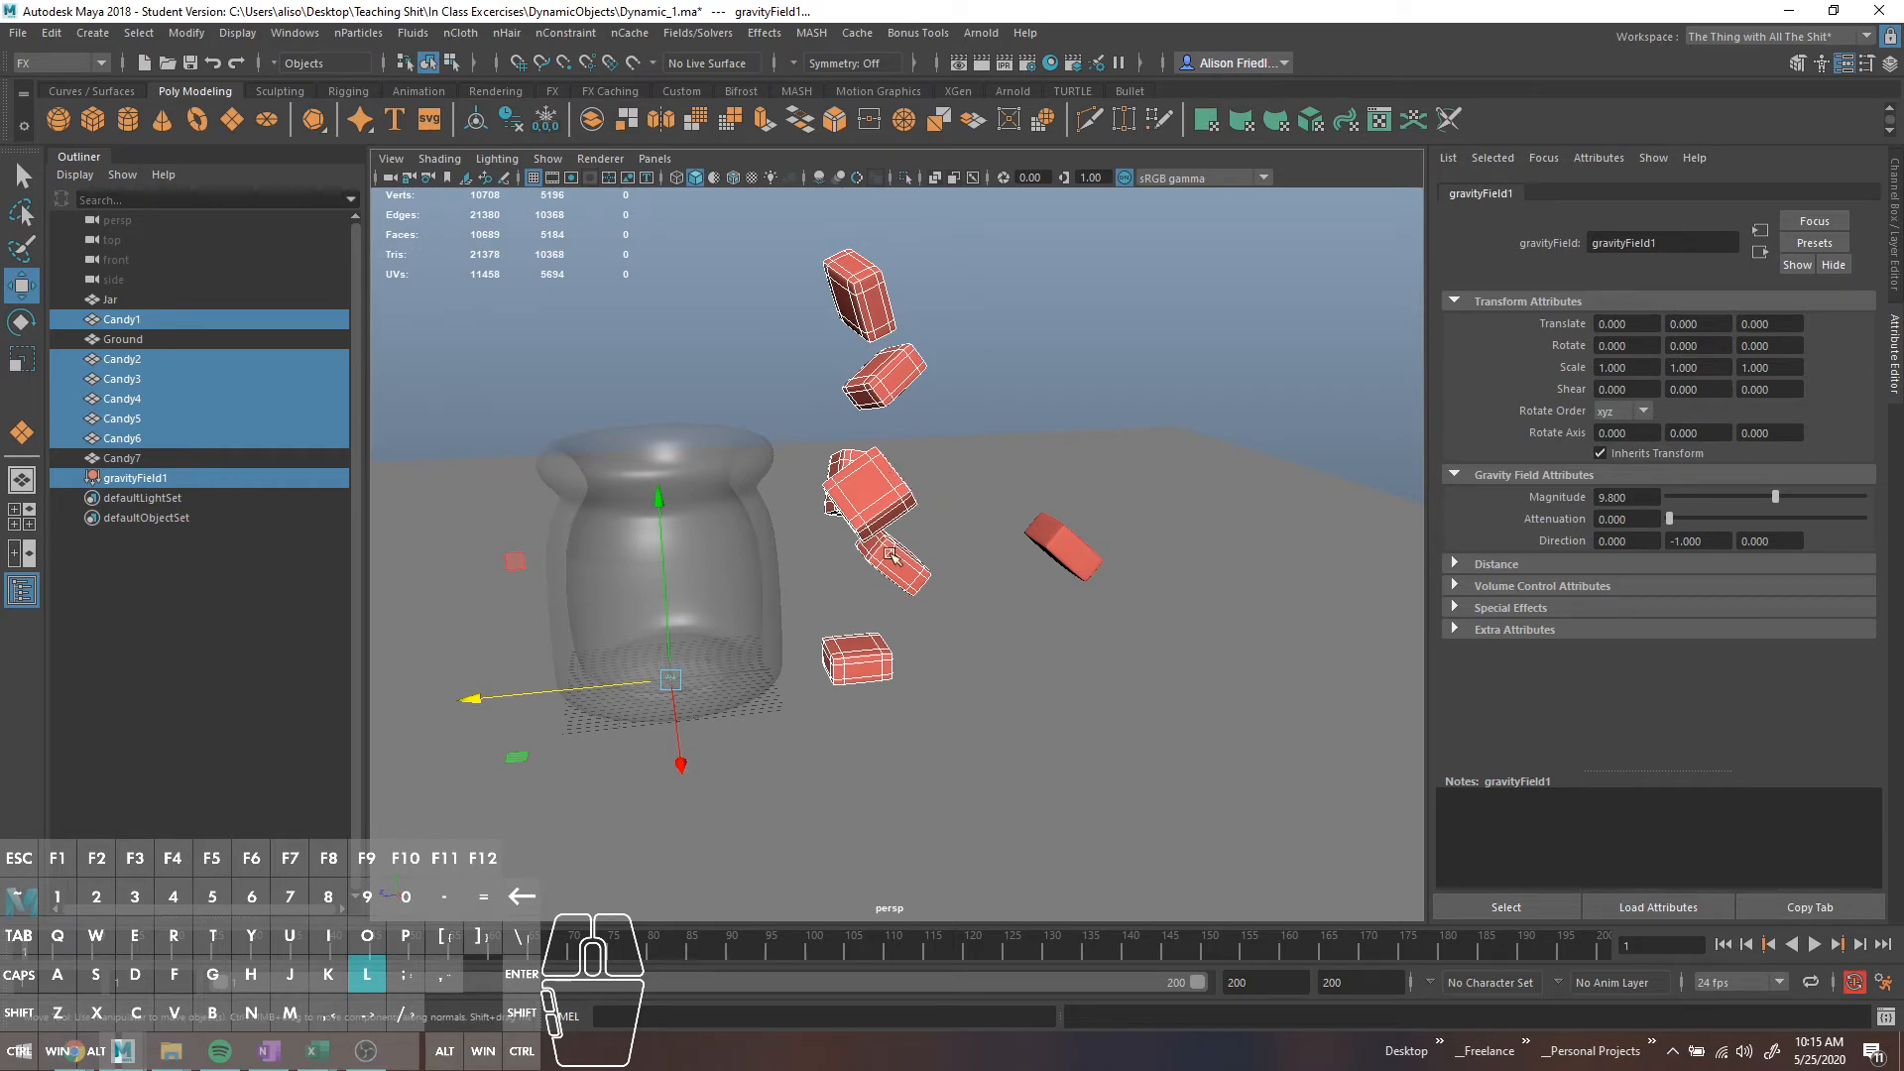
# Reorder the scene list so that Ground sits directly above Candy1
pyautogui.keyDown('alt'); pyautogui.moveTo(885, 533); pyautogui.dragTo(578, 560); pyautogui.keyUp('alt')
pyautogui.click(121, 456)
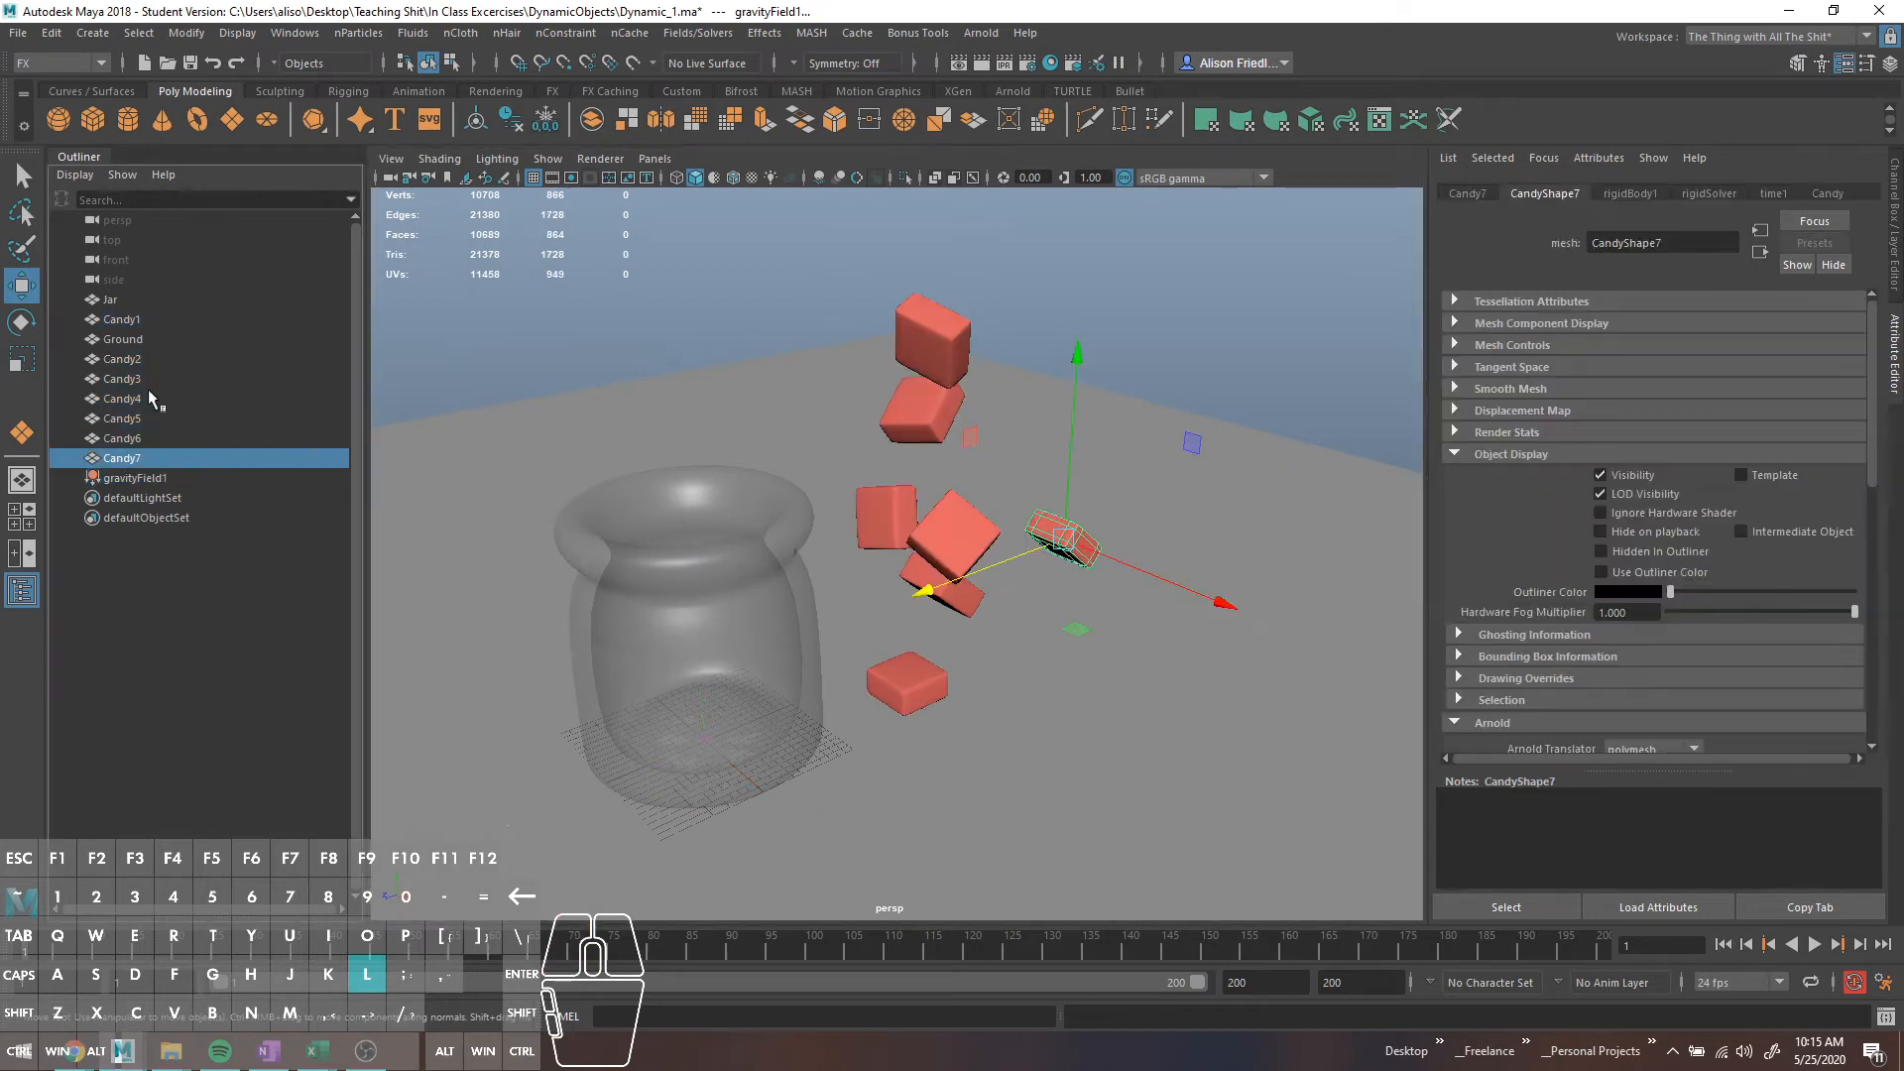
pyautogui.moveTo(123, 340)
pyautogui.mouseDown()
pyautogui.moveTo(119, 311)
pyautogui.moveTo(124, 331)
pyautogui.mouseUp()
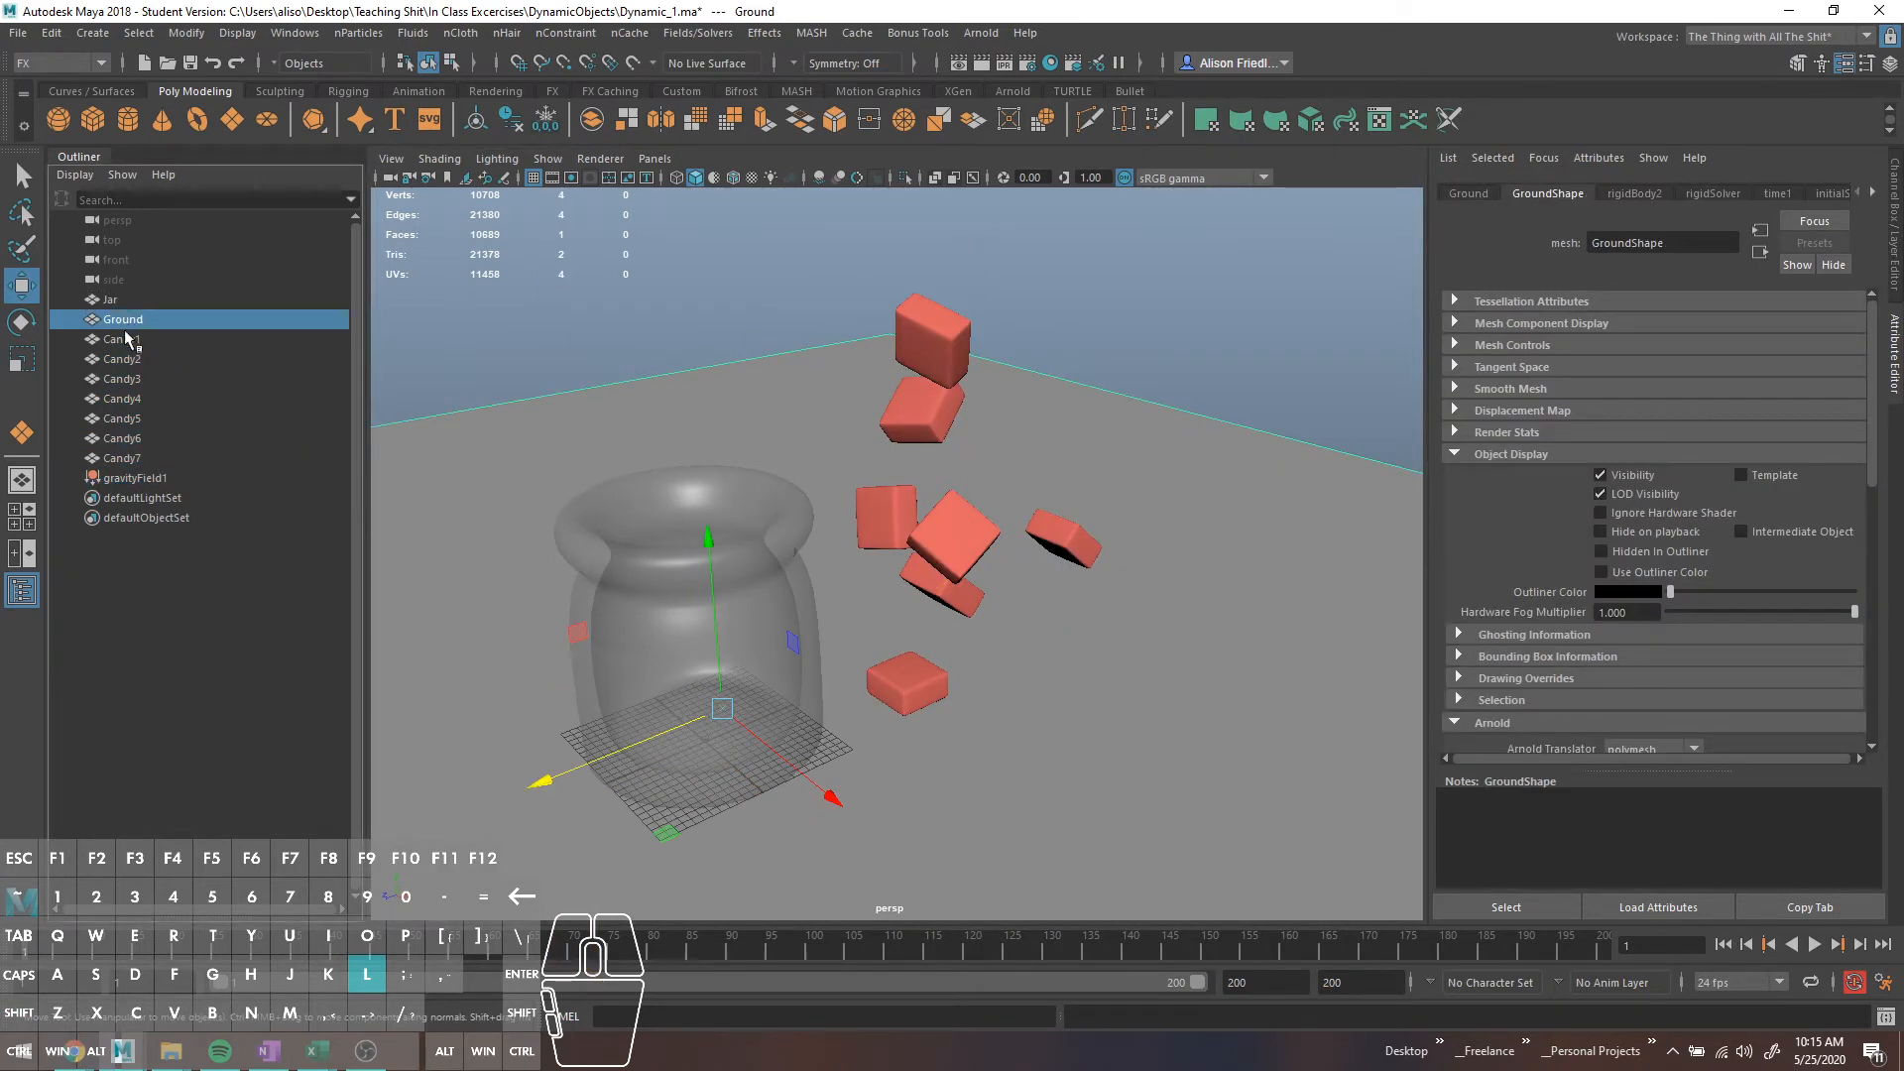
# Move Candy1 through Candy7 together over the jar's mouth, and shift Candy7 in beside the other candies above the opening
pyautogui.click(121, 340)
pyautogui.keyDown('shift'); pyautogui.click(121, 457); pyautogui.keyUp('shift')
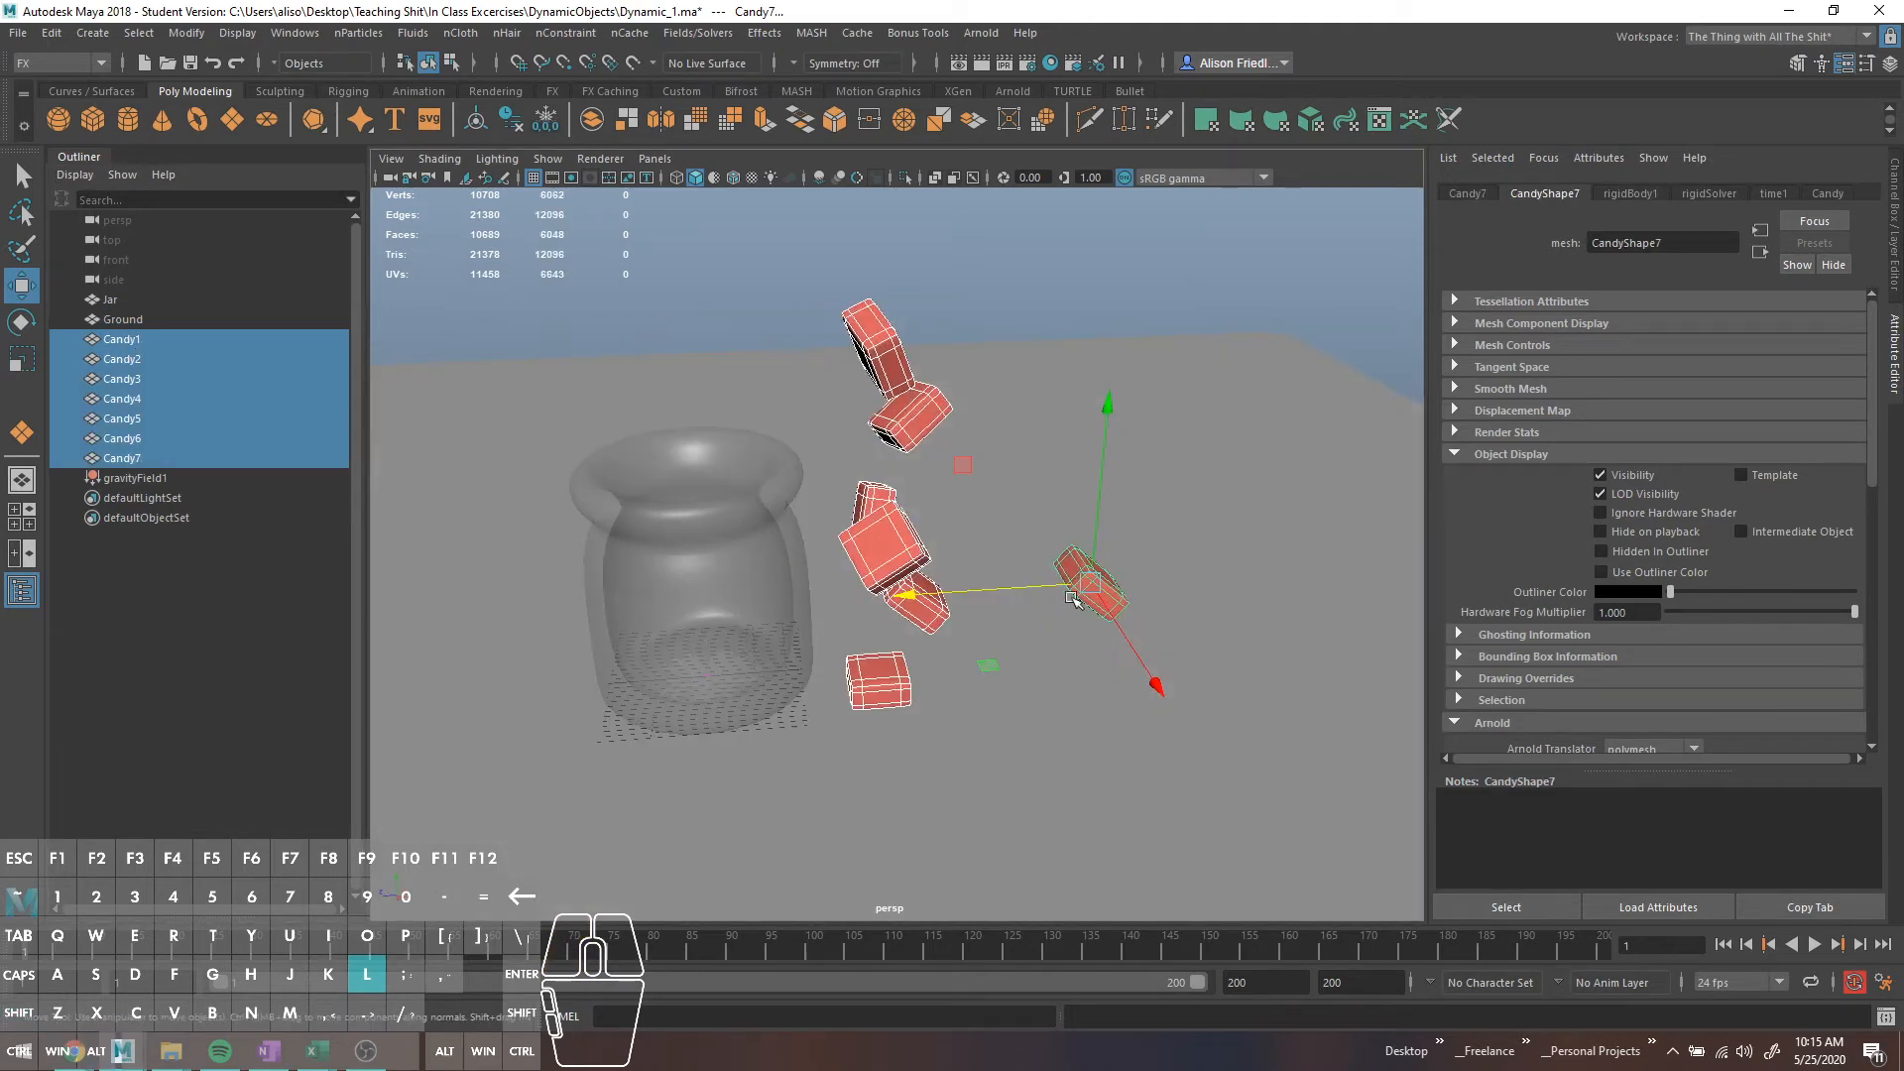
pyautogui.keyDown('alt'); pyautogui.moveTo(1175, 629); pyautogui.dragTo(867, 396); pyautogui.keyUp('alt')
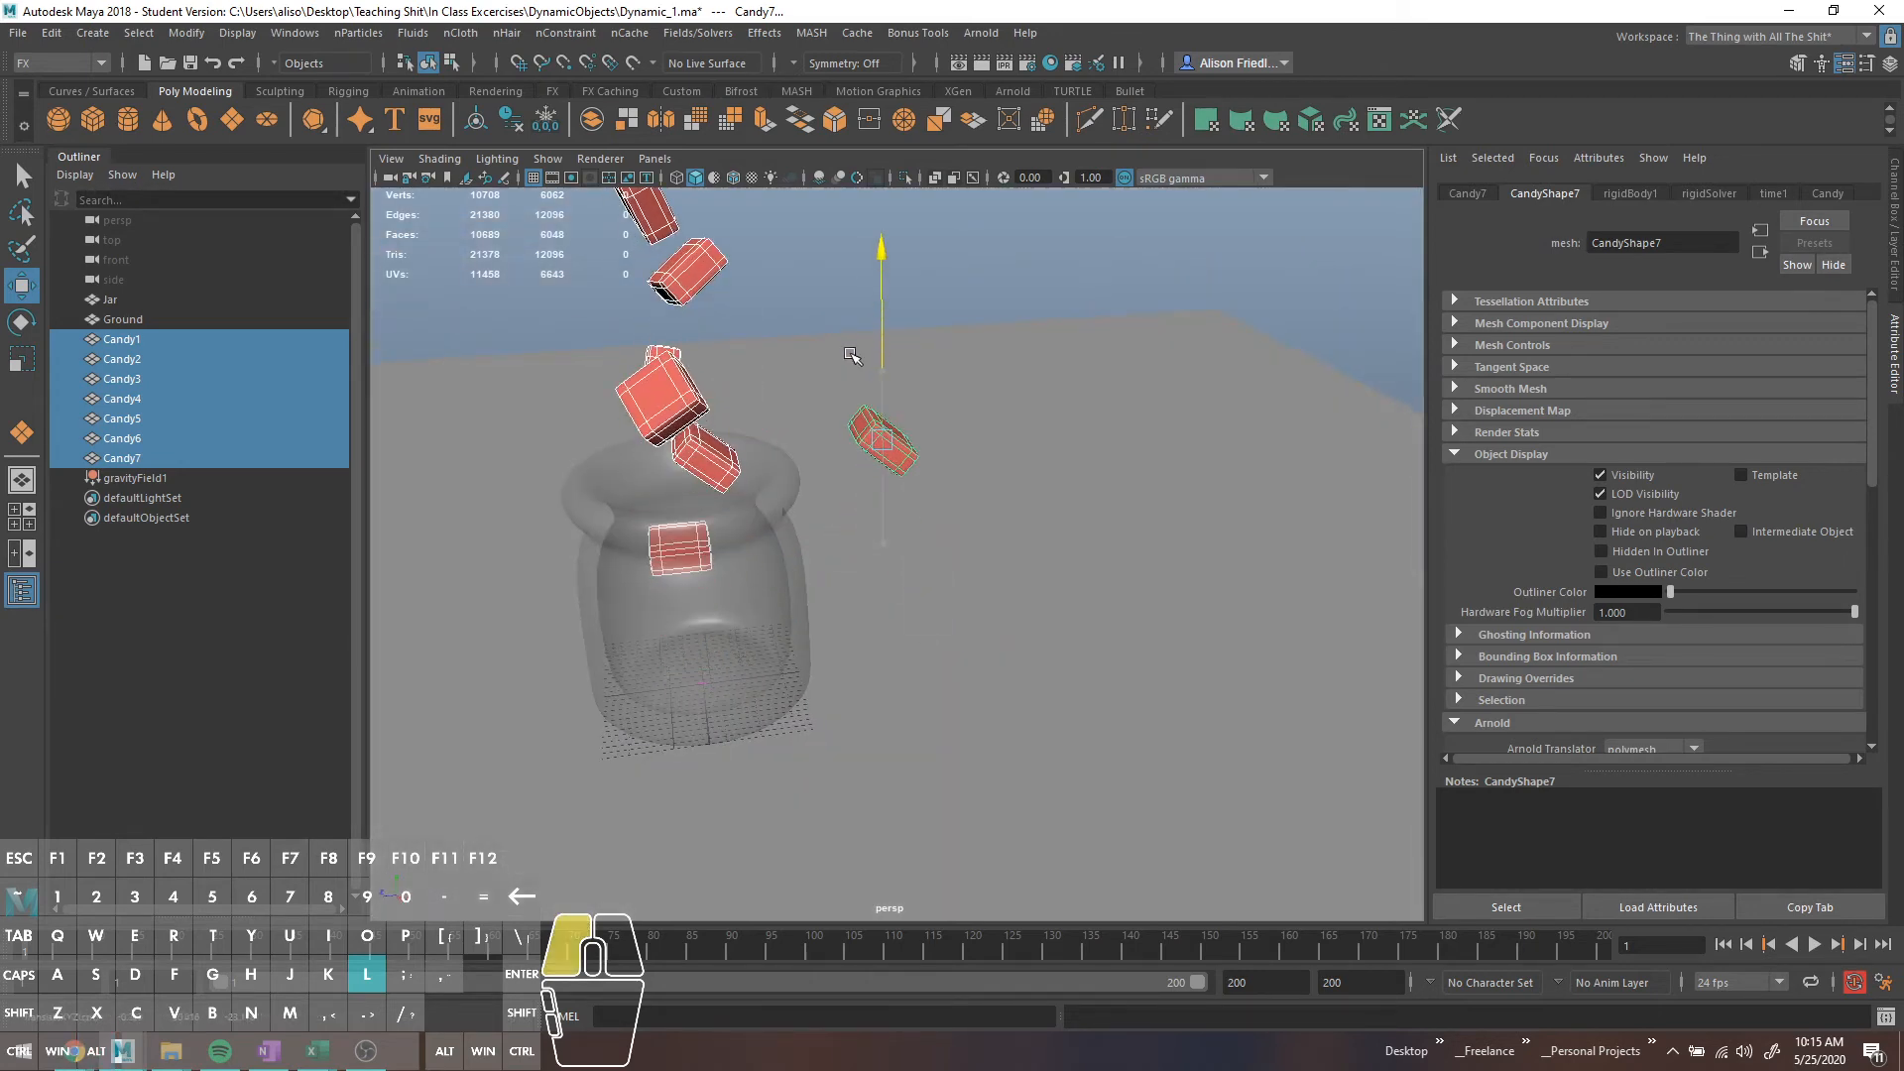
pyautogui.click(895, 440)
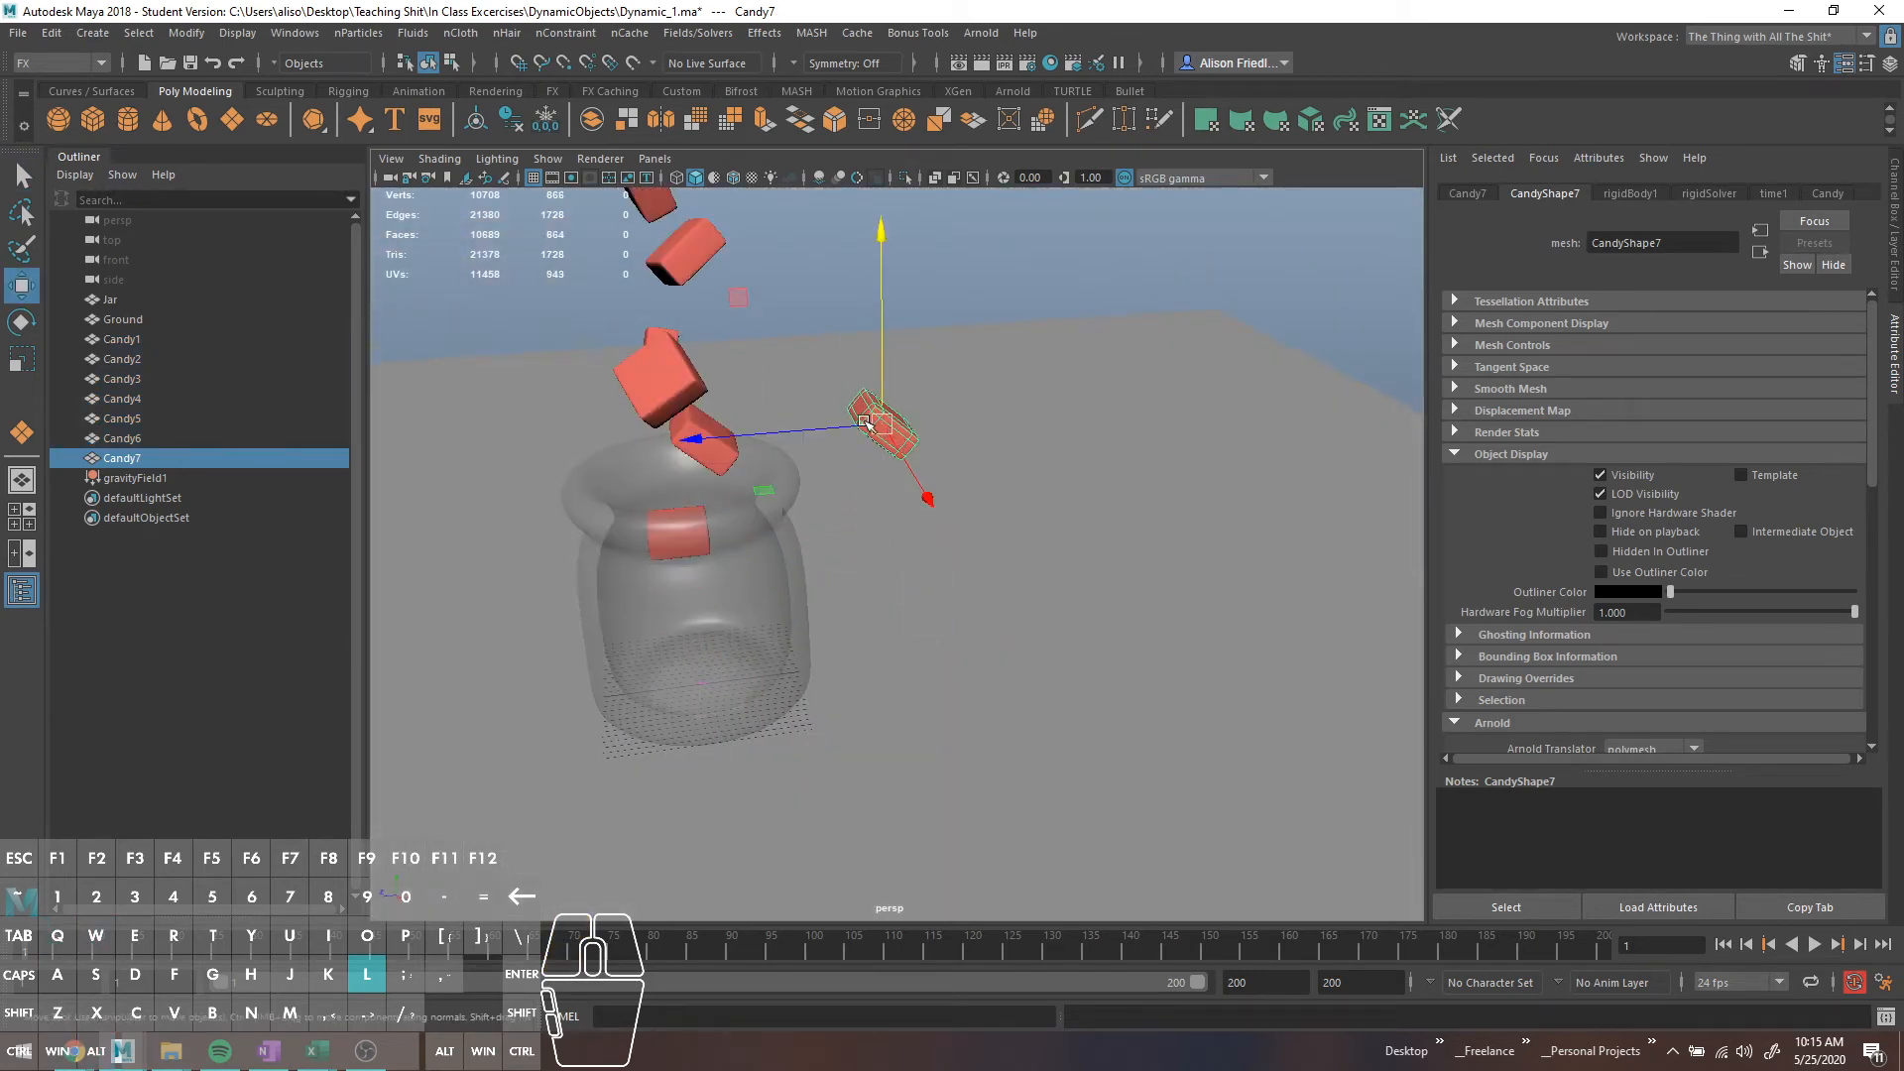
pyautogui.moveTo(865, 421); pyautogui.dragTo(621, 452)
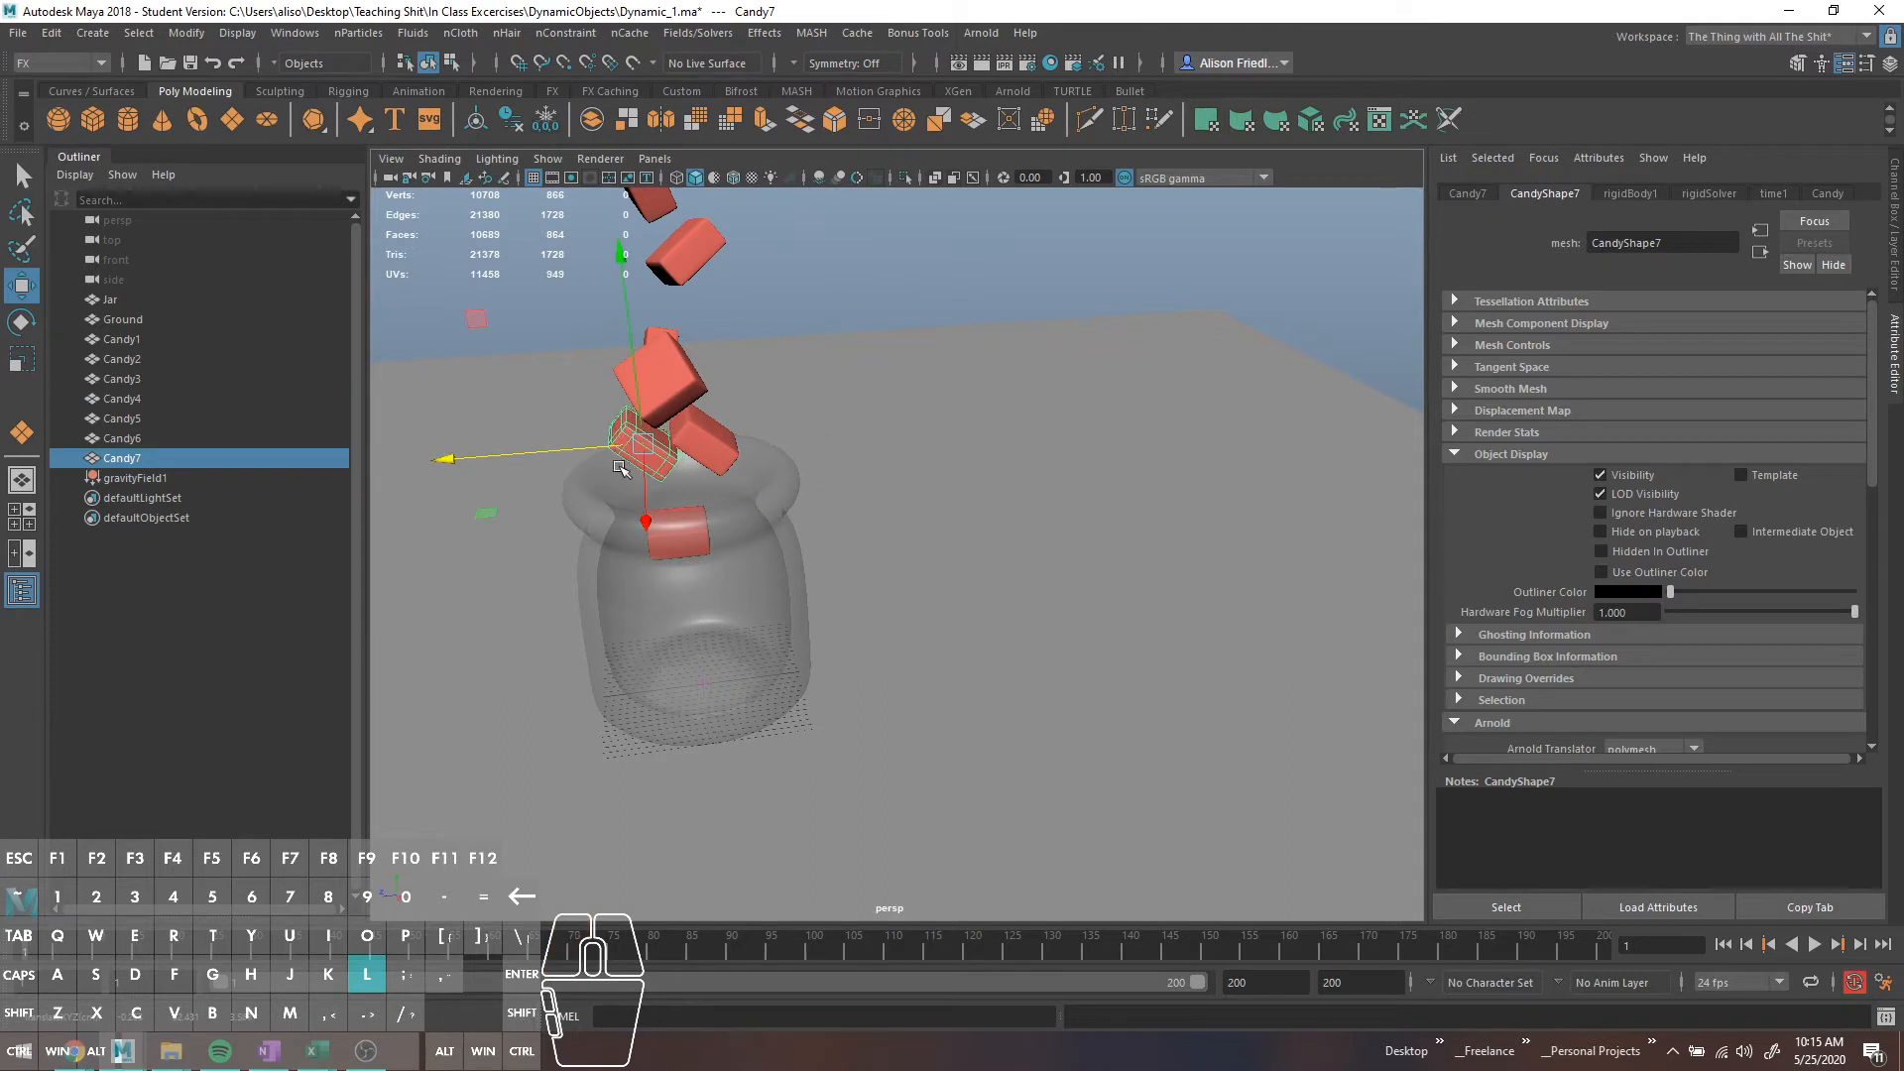
# Make Jar a passive rigid body
pyautogui.click(153, 302)
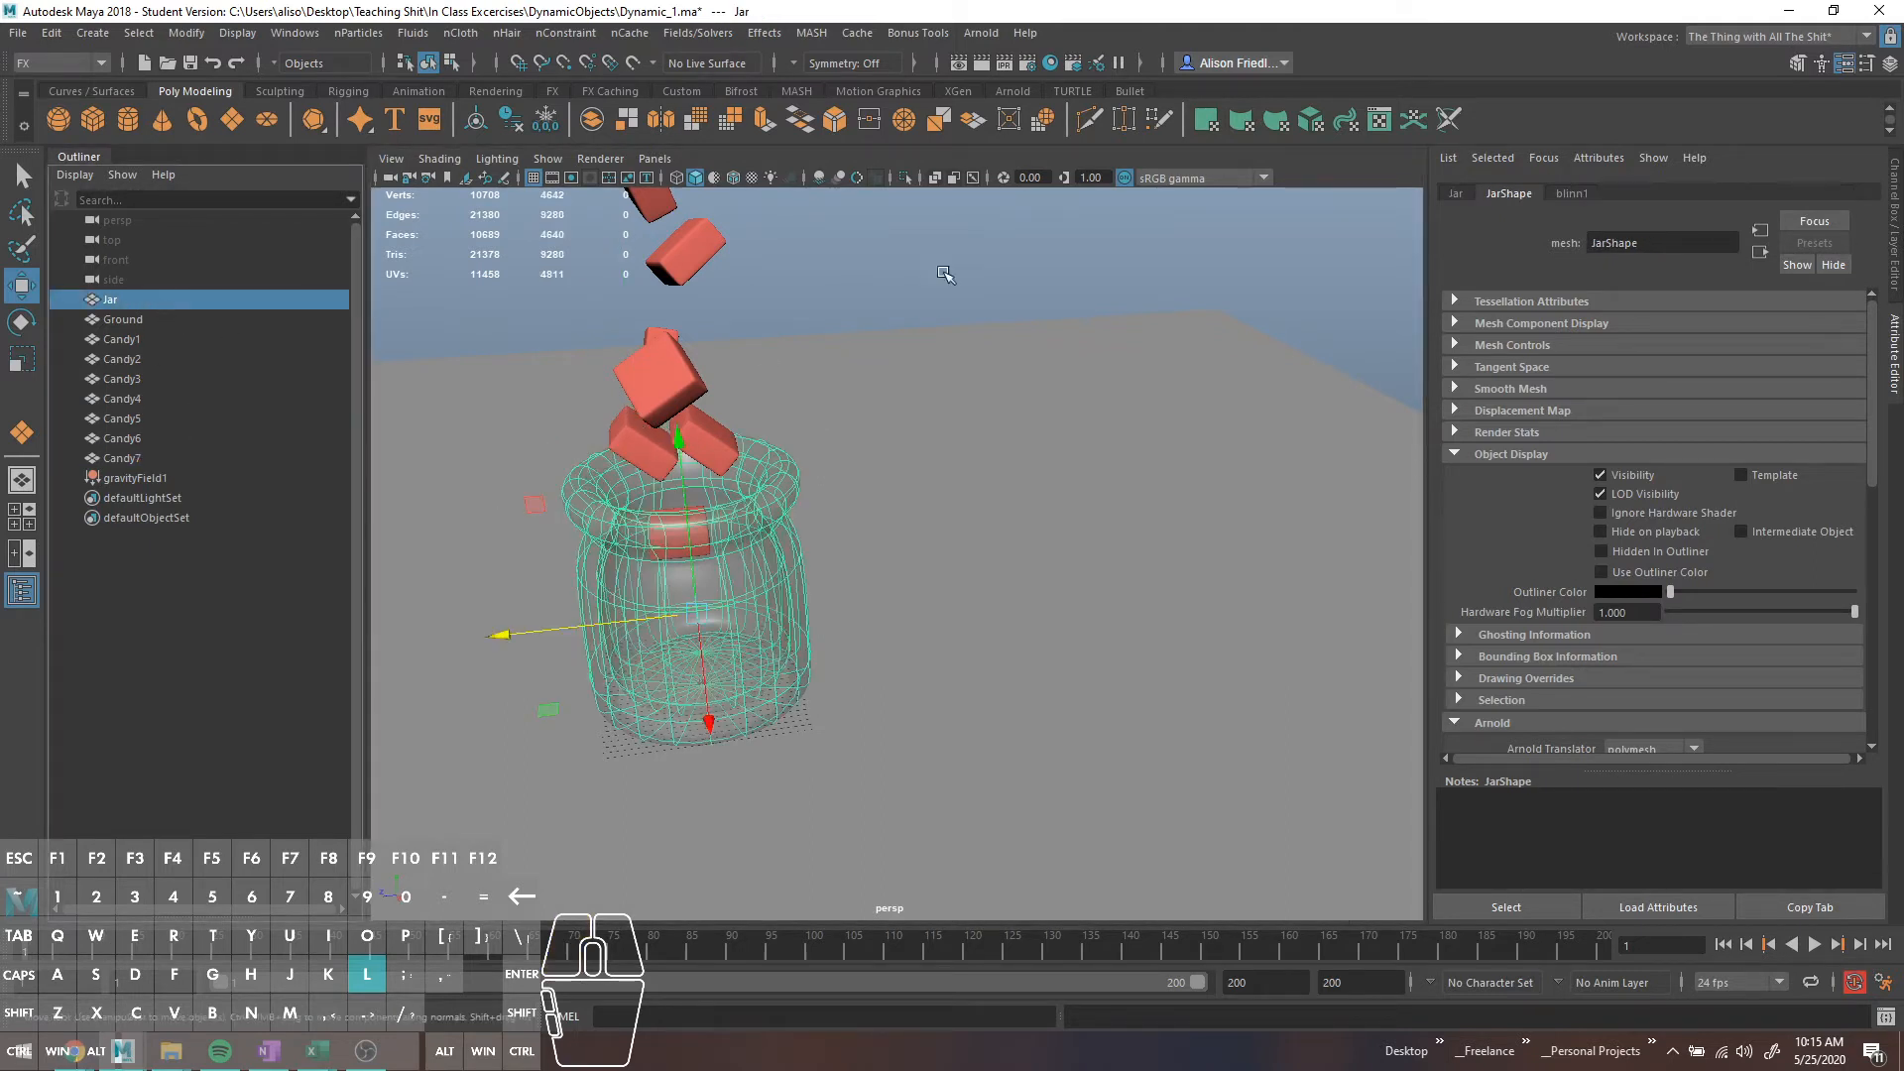
pyautogui.click(699, 32)
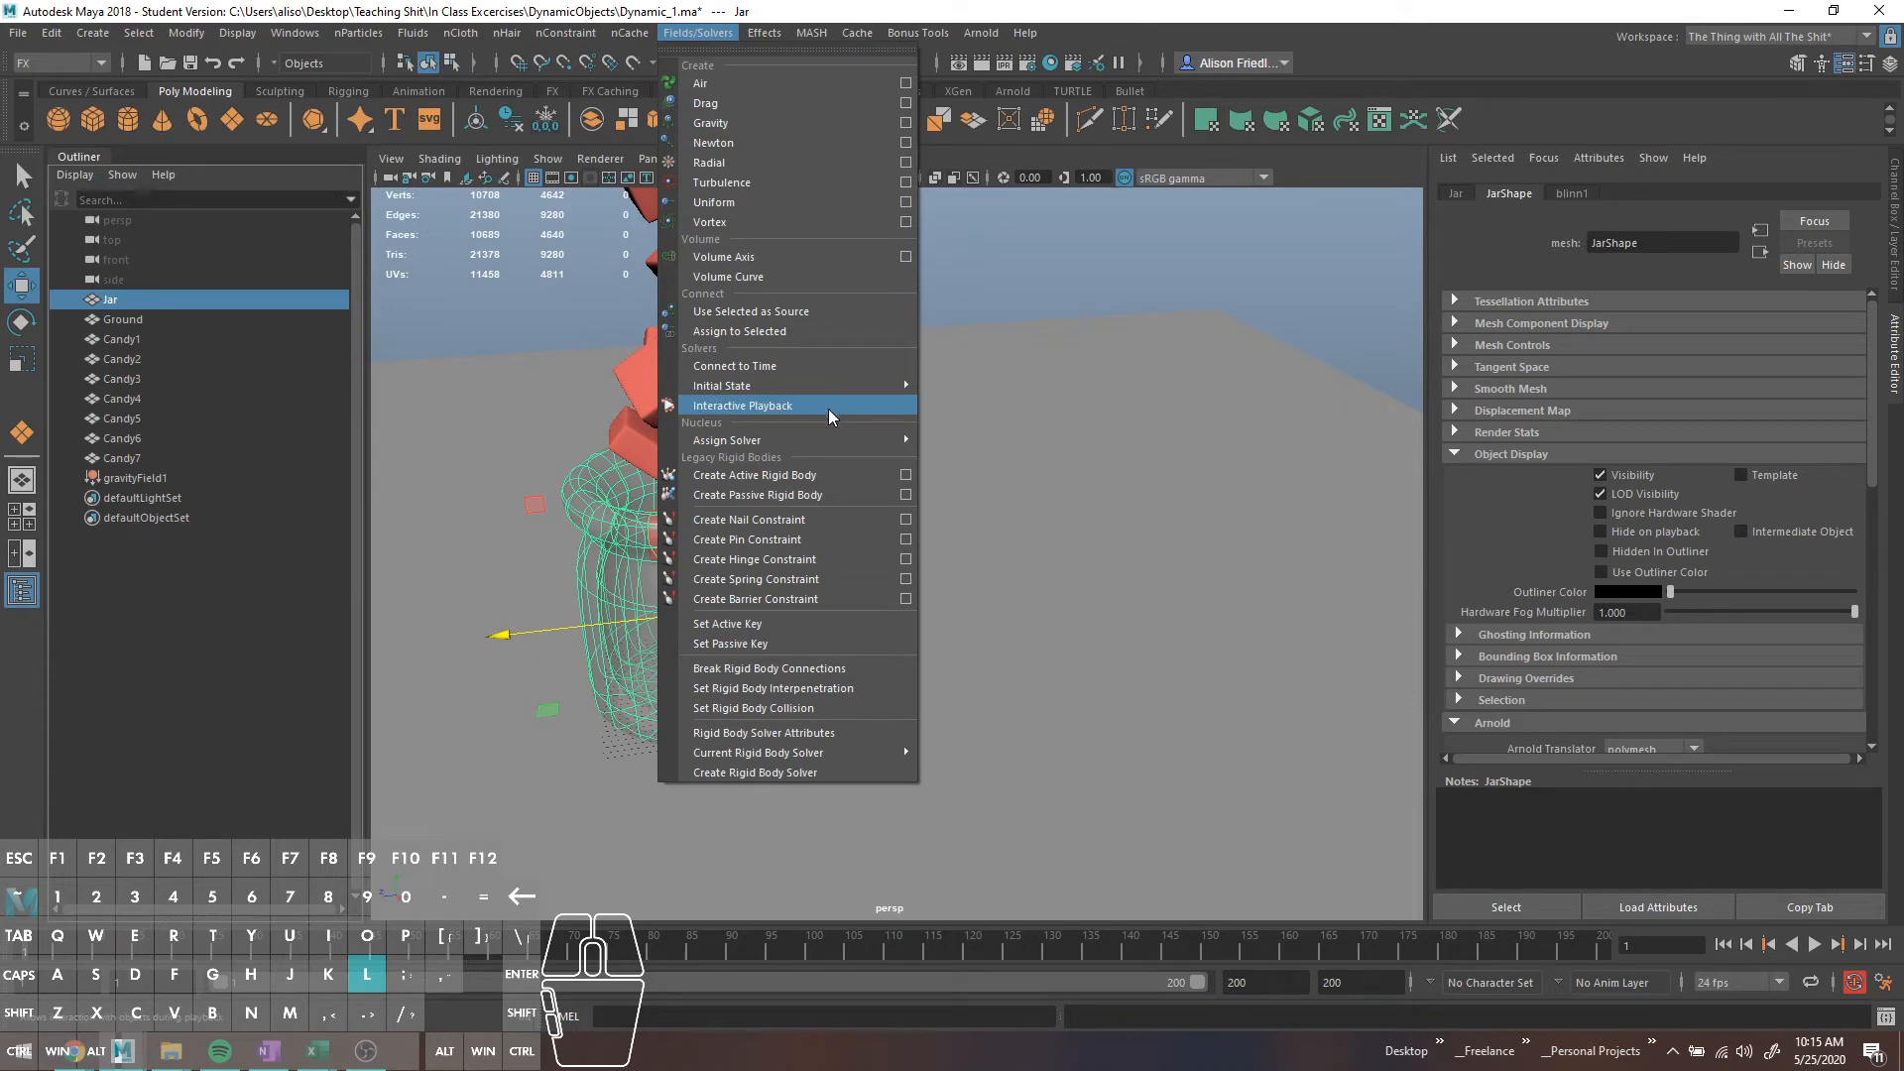
pyautogui.click(829, 494)
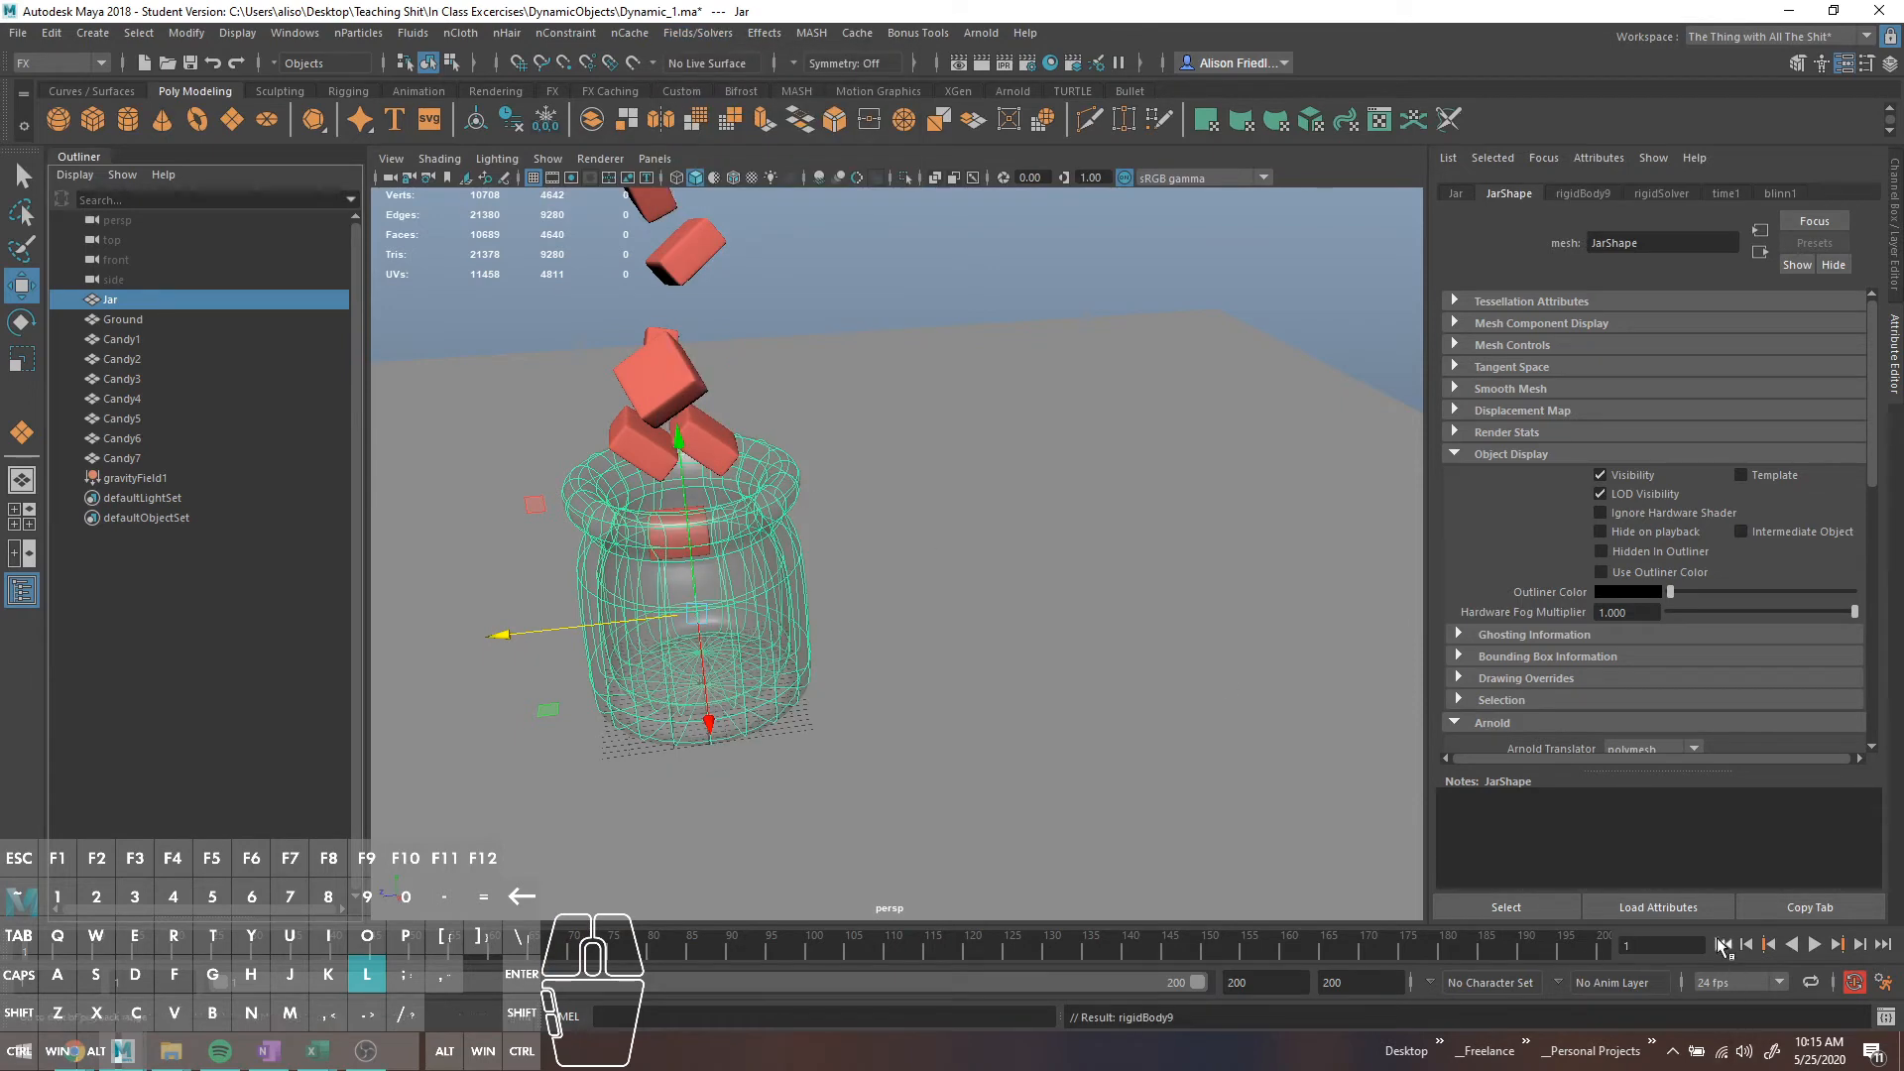
# Play the simulation to check how the candies drop into the jar, and return to the first frame
pyautogui.click(1813, 944)
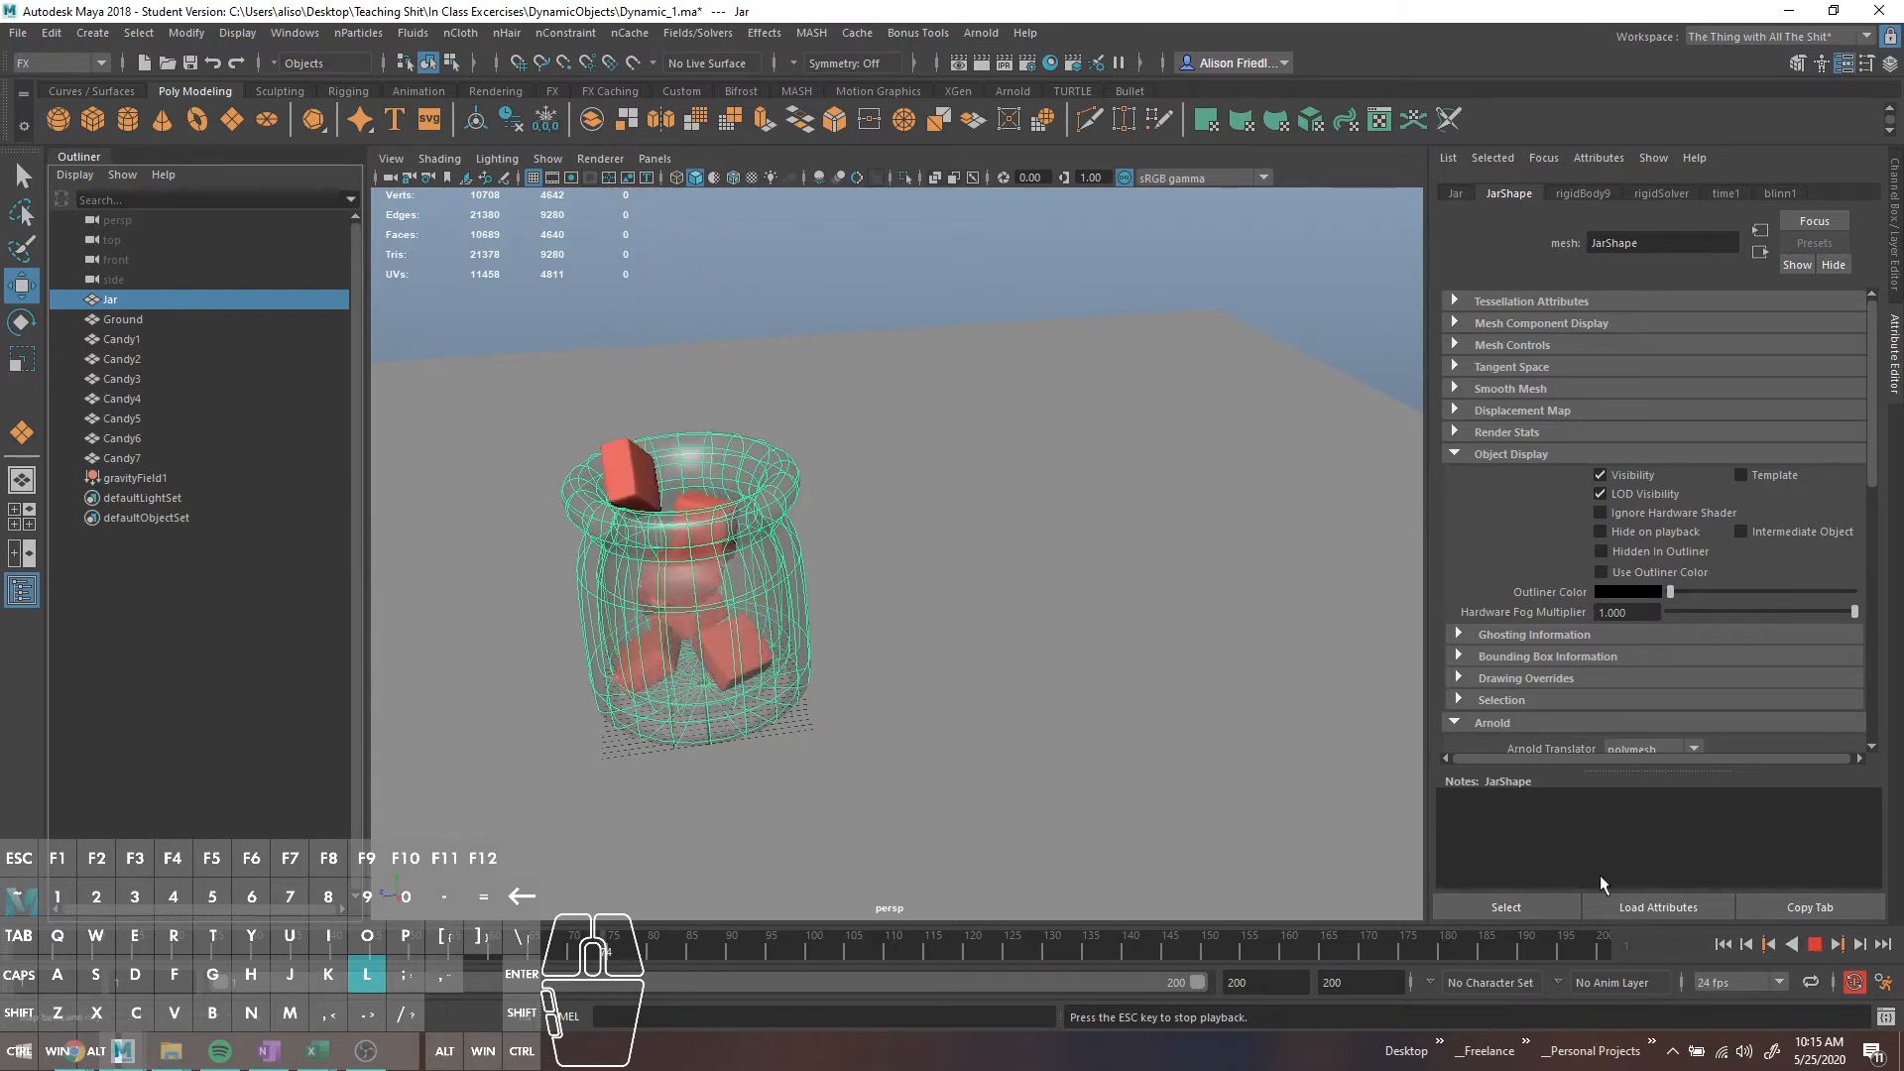
pyautogui.moveTo(1090, 725)
pyautogui.keyDown('alt'); pyautogui.mouseDown()
pyautogui.moveTo(1088, 693)
pyautogui.moveTo(1105, 722)
pyautogui.mouseUp(); pyautogui.keyUp('alt')
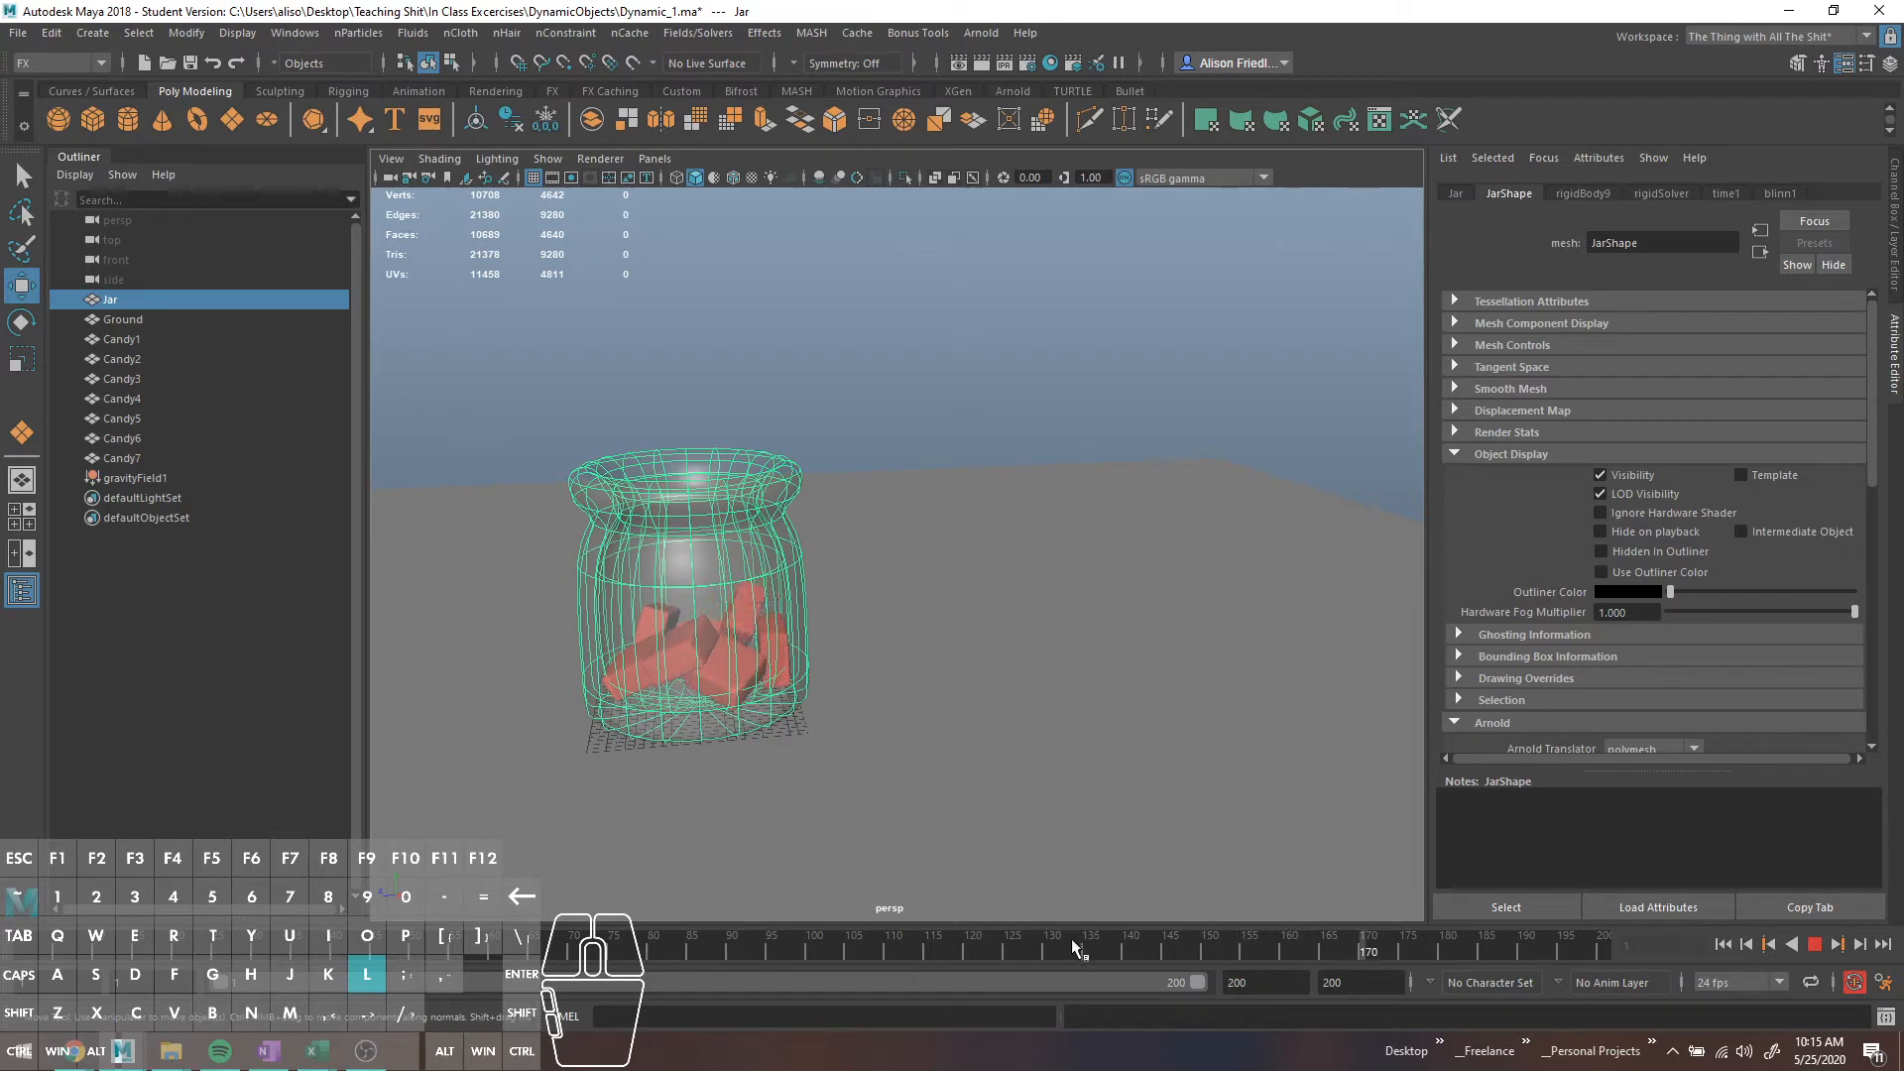
pyautogui.moveTo(998, 765)
pyautogui.keyDown('alt'); pyautogui.mouseDown()
pyautogui.moveTo(1067, 786)
pyautogui.moveTo(1050, 753)
pyautogui.moveTo(1003, 764)
pyautogui.mouseUp(); pyautogui.keyUp('alt')
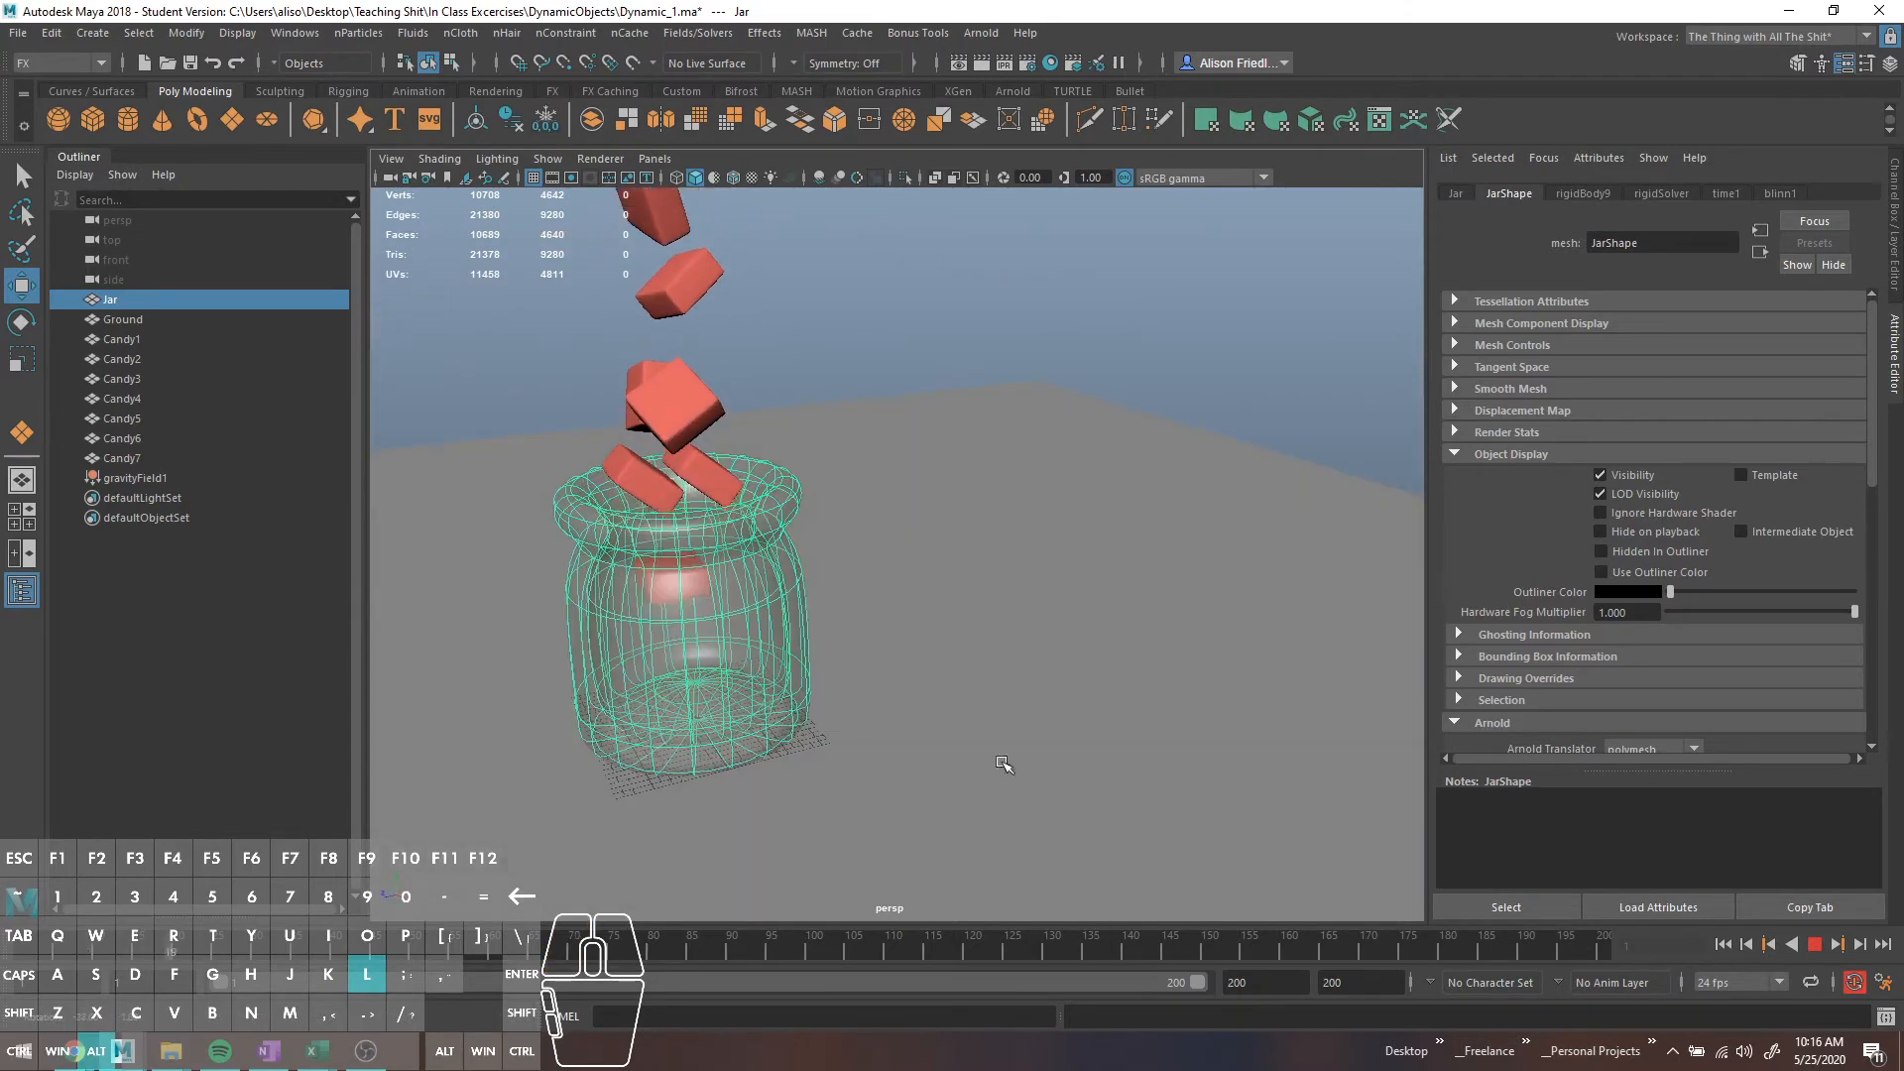
pyautogui.click(1807, 944)
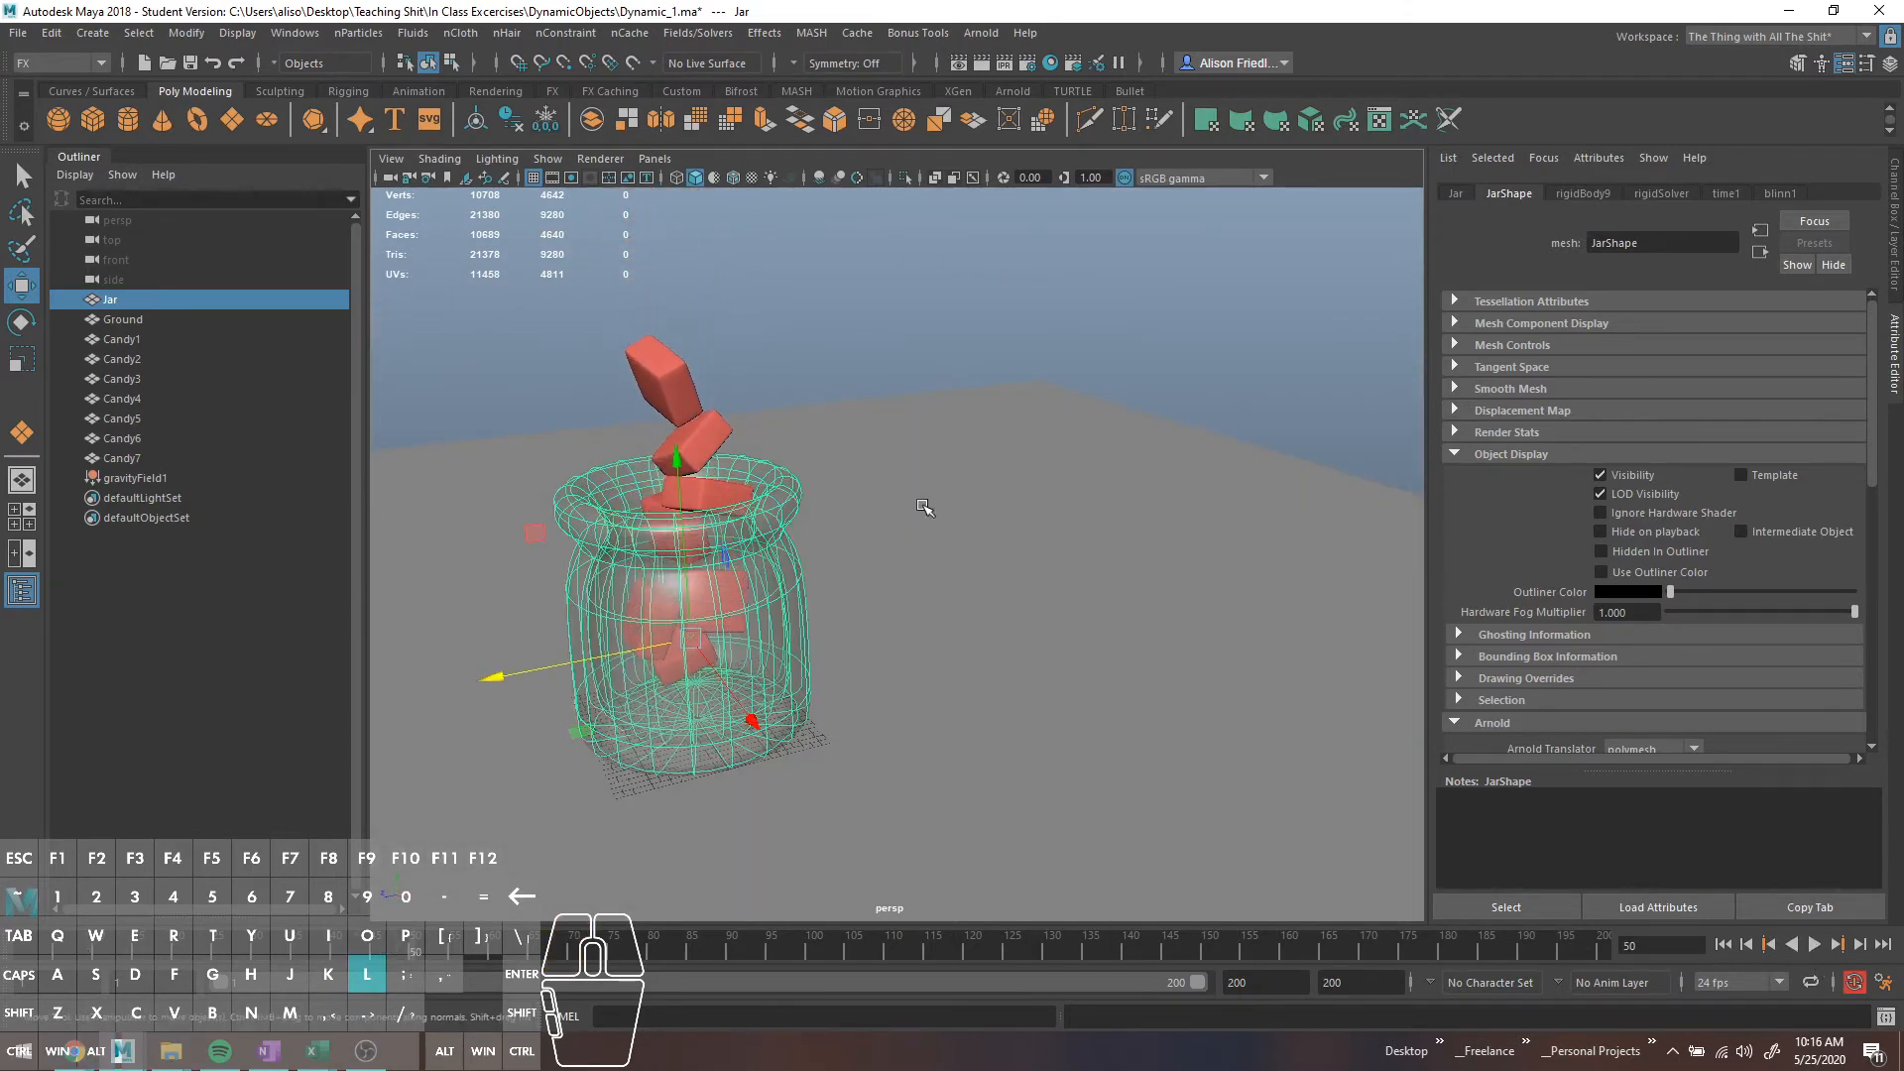
pyautogui.click(26, 949)
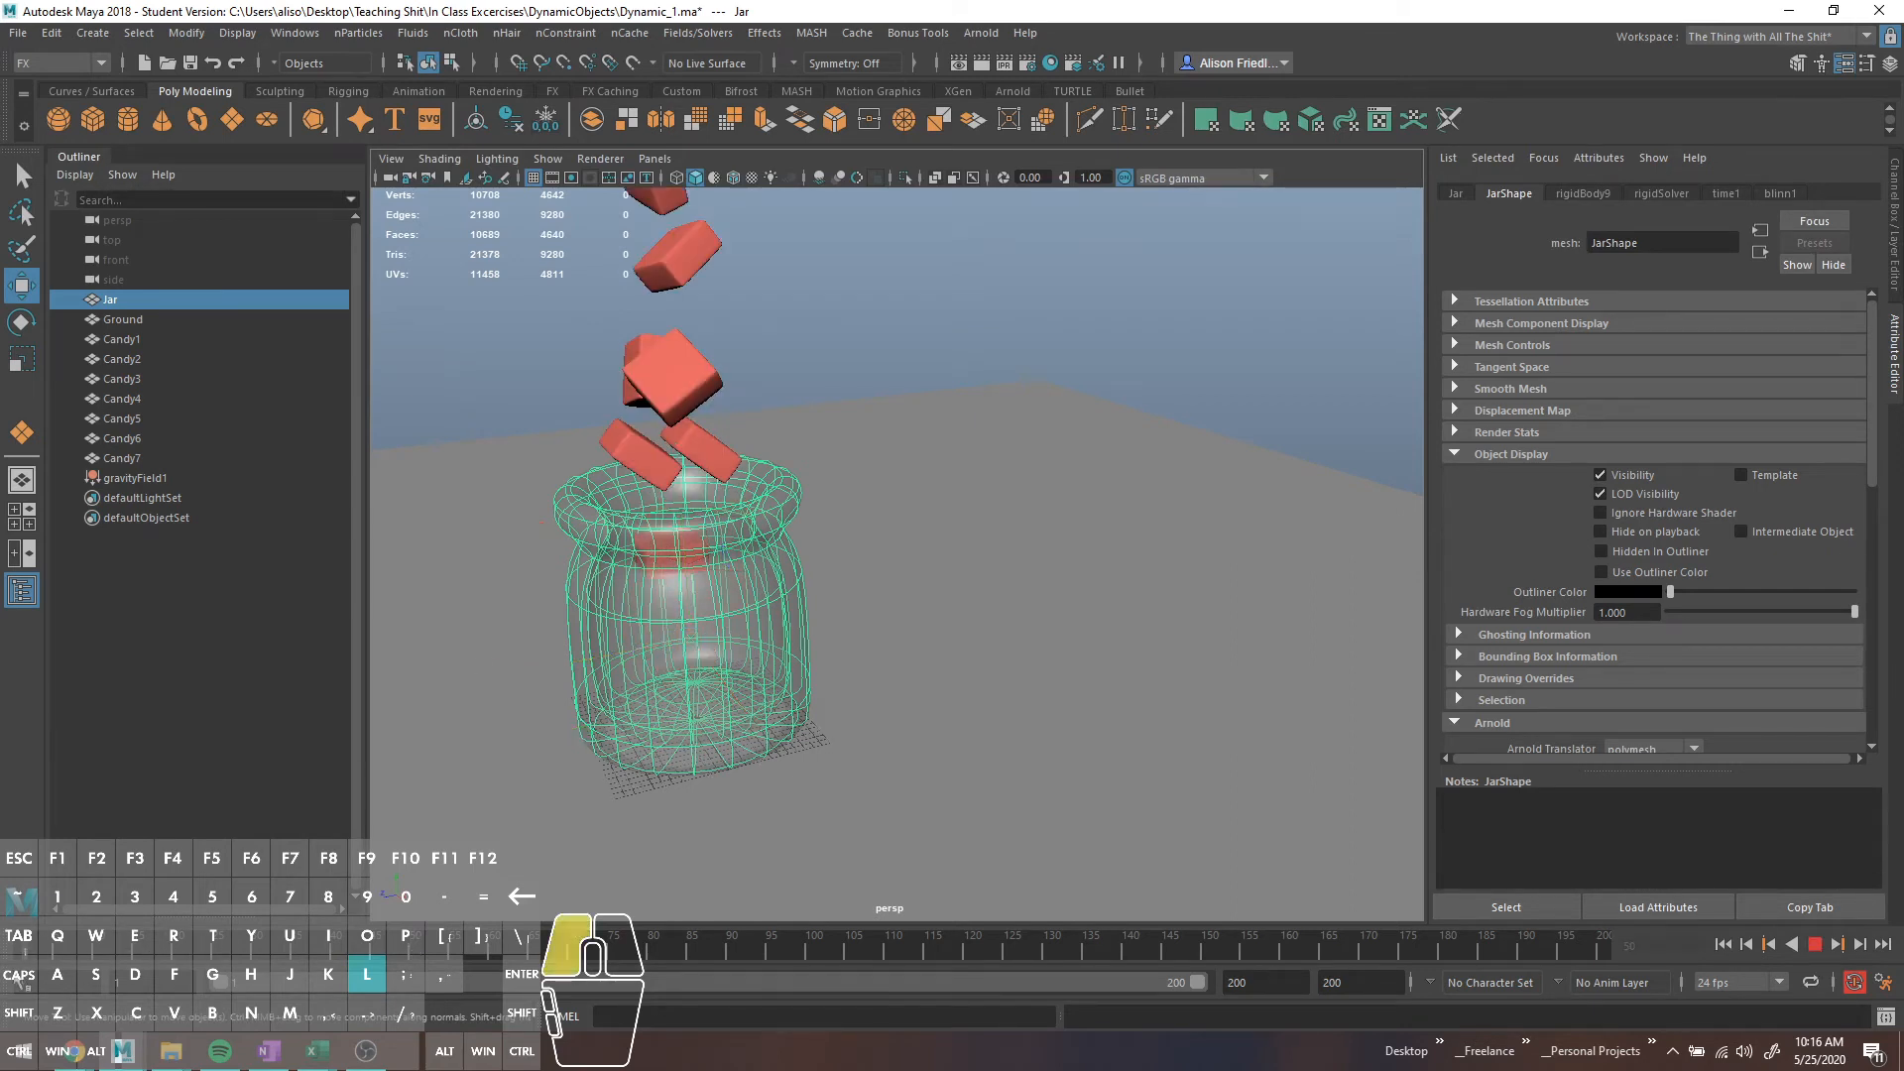
# Duplicate Candy1 through Candy7 and move the copies straight up above the original stack of candies
pyautogui.click(121, 339)
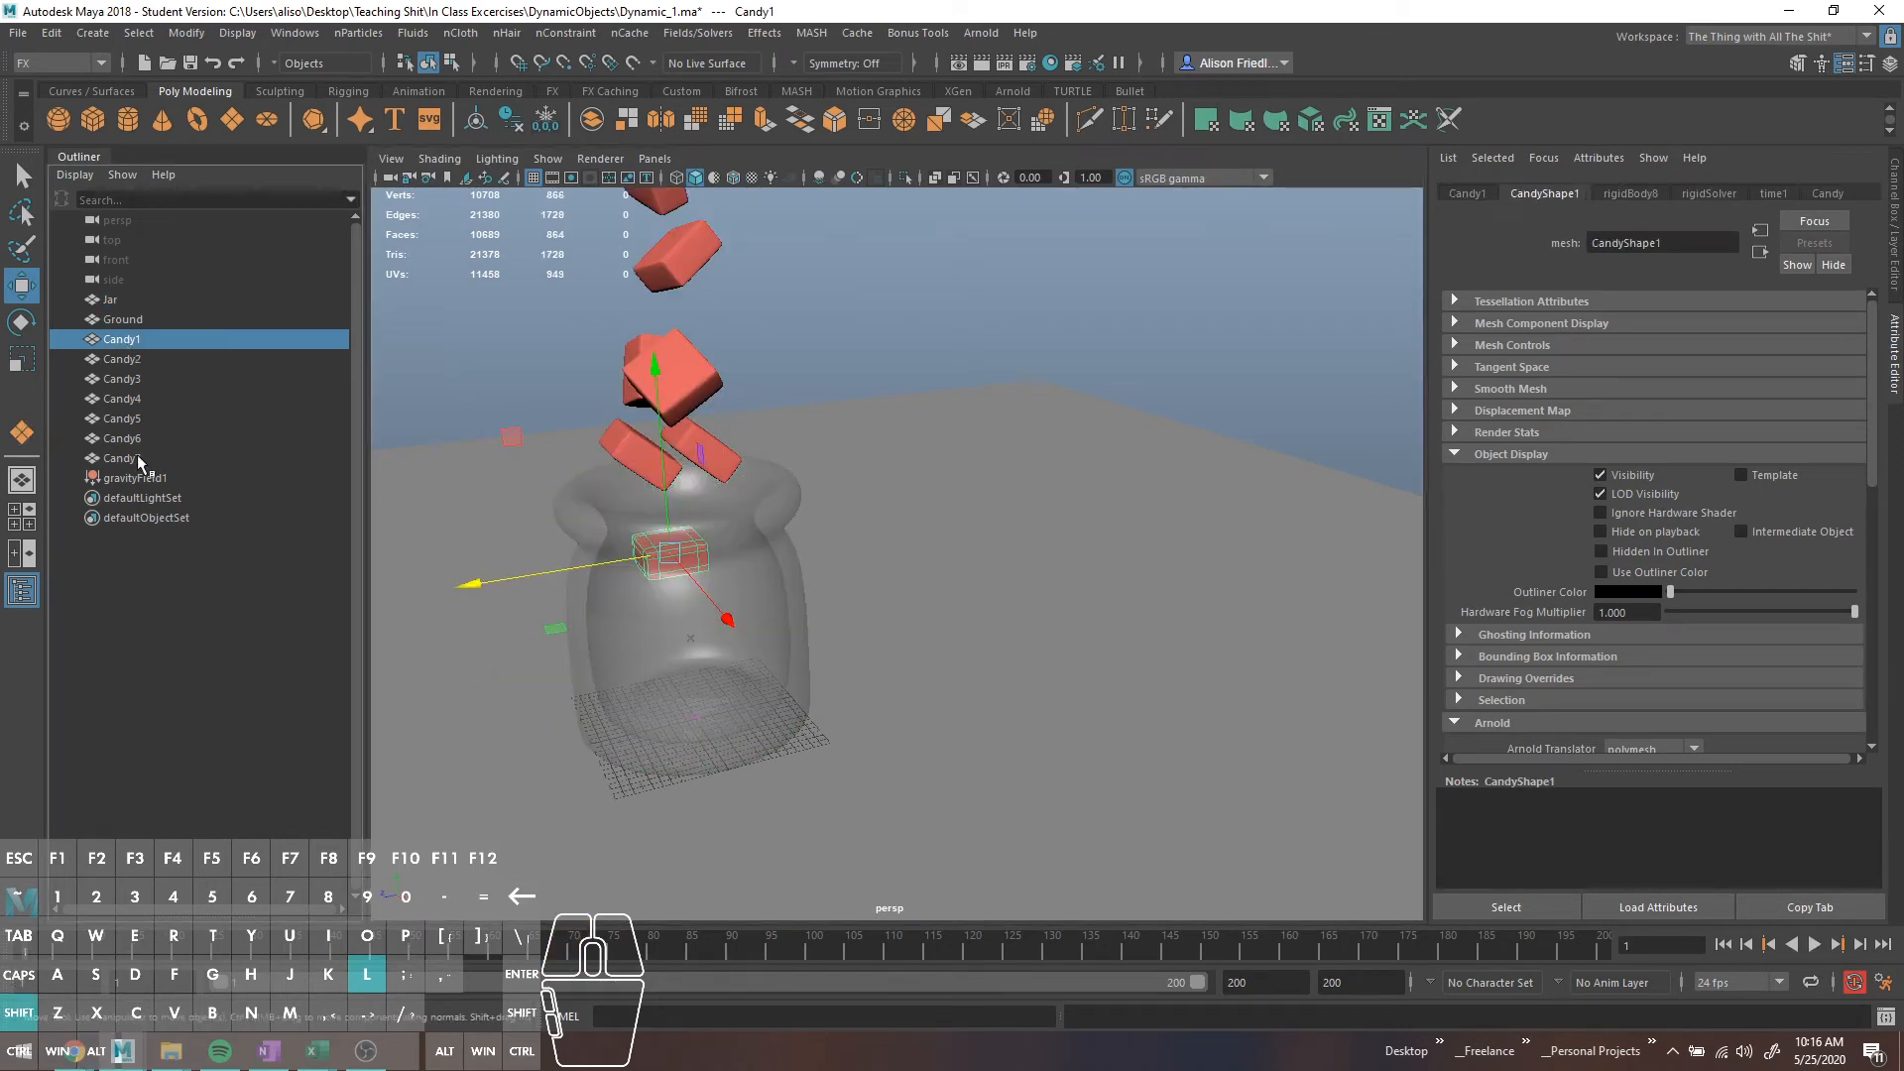
pyautogui.keyDown('shift'); pyautogui.click(121, 458); pyautogui.keyUp('shift')
pyautogui.keyDown('alt'); pyautogui.moveTo(714, 436); pyautogui.dragTo(781, 428); pyautogui.keyUp('alt')
pyautogui.keyDown('alt'); pyautogui.moveTo(782, 428); pyautogui.dragTo(785, 445, button='middle'); pyautogui.keyUp('alt')
pyautogui.hotkey('ctrl', 'd')
pyautogui.scroll(-5, 779, 427)
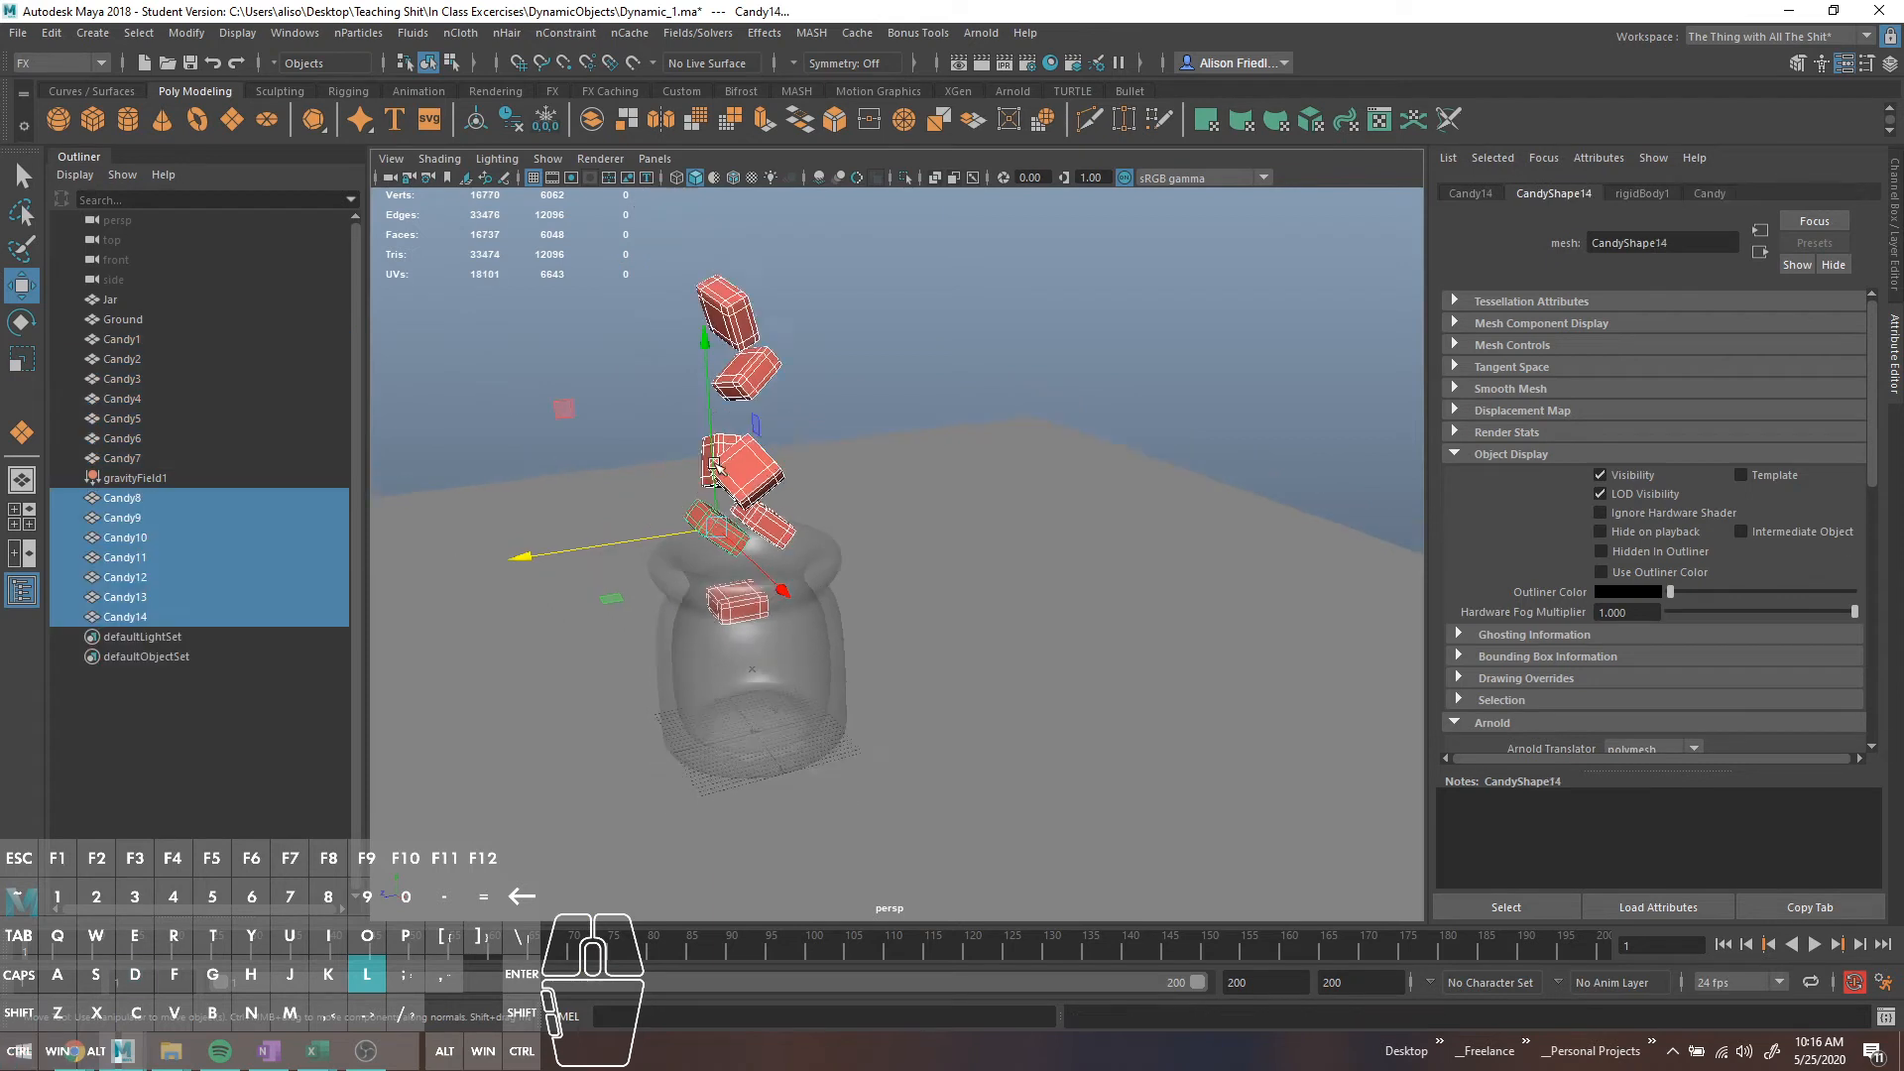
pyautogui.moveTo(745, 474); pyautogui.dragTo(708, 191)
pyautogui.keyDown('alt'); pyautogui.moveTo(864, 335); pyautogui.dragTo(872, 377, button='middle'); pyautogui.keyUp('alt')
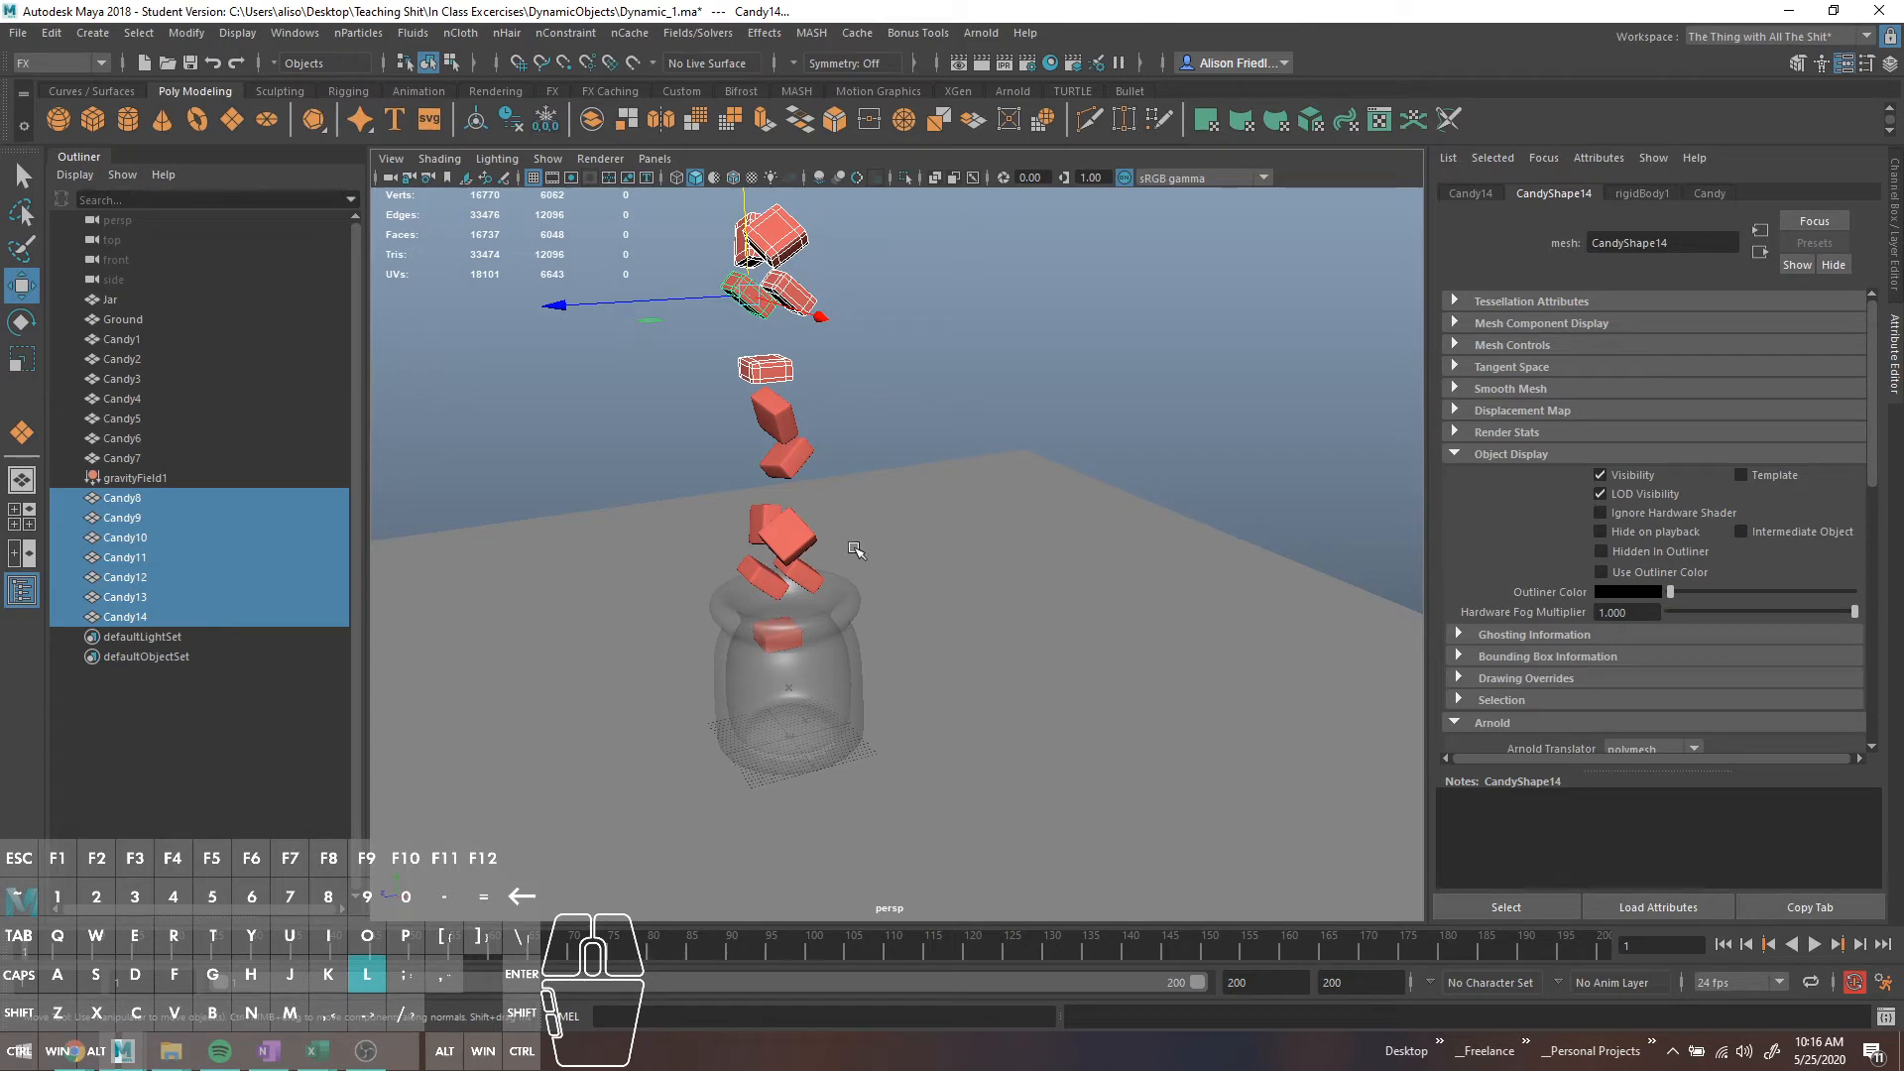
# Create a polygon cylinder beside the jar and scale its upper vertices outward into a funnel shape
pyautogui.click(127, 119)
pyautogui.moveTo(1000, 684)
pyautogui.mouseDown()
pyautogui.moveTo(1079, 684)
pyautogui.moveTo(1027, 430)
pyautogui.mouseUp()
pyautogui.moveTo(1010, 448); pyautogui.dragTo(936, 438, button='right')
pyautogui.moveTo(880, 362); pyautogui.dragTo(1150, 528)
pyautogui.press('r')
pyautogui.moveTo(1002, 441); pyautogui.dragTo(1146, 444)
# Delete the cap faces at both ends of the funnel-shaped cylinder and return to object mode
pyautogui.press('q')
pyautogui.moveTo(1035, 441); pyautogui.dragTo(1044, 483, button='right')
pyautogui.keyDown('alt'); pyautogui.moveTo(1041, 476); pyautogui.dragTo(1015, 419); pyautogui.keyUp('alt')
pyautogui.press('4')
pyautogui.click(1046, 538)
pyautogui.moveTo(1051, 502); pyautogui.dragTo(1114, 412, button='right')
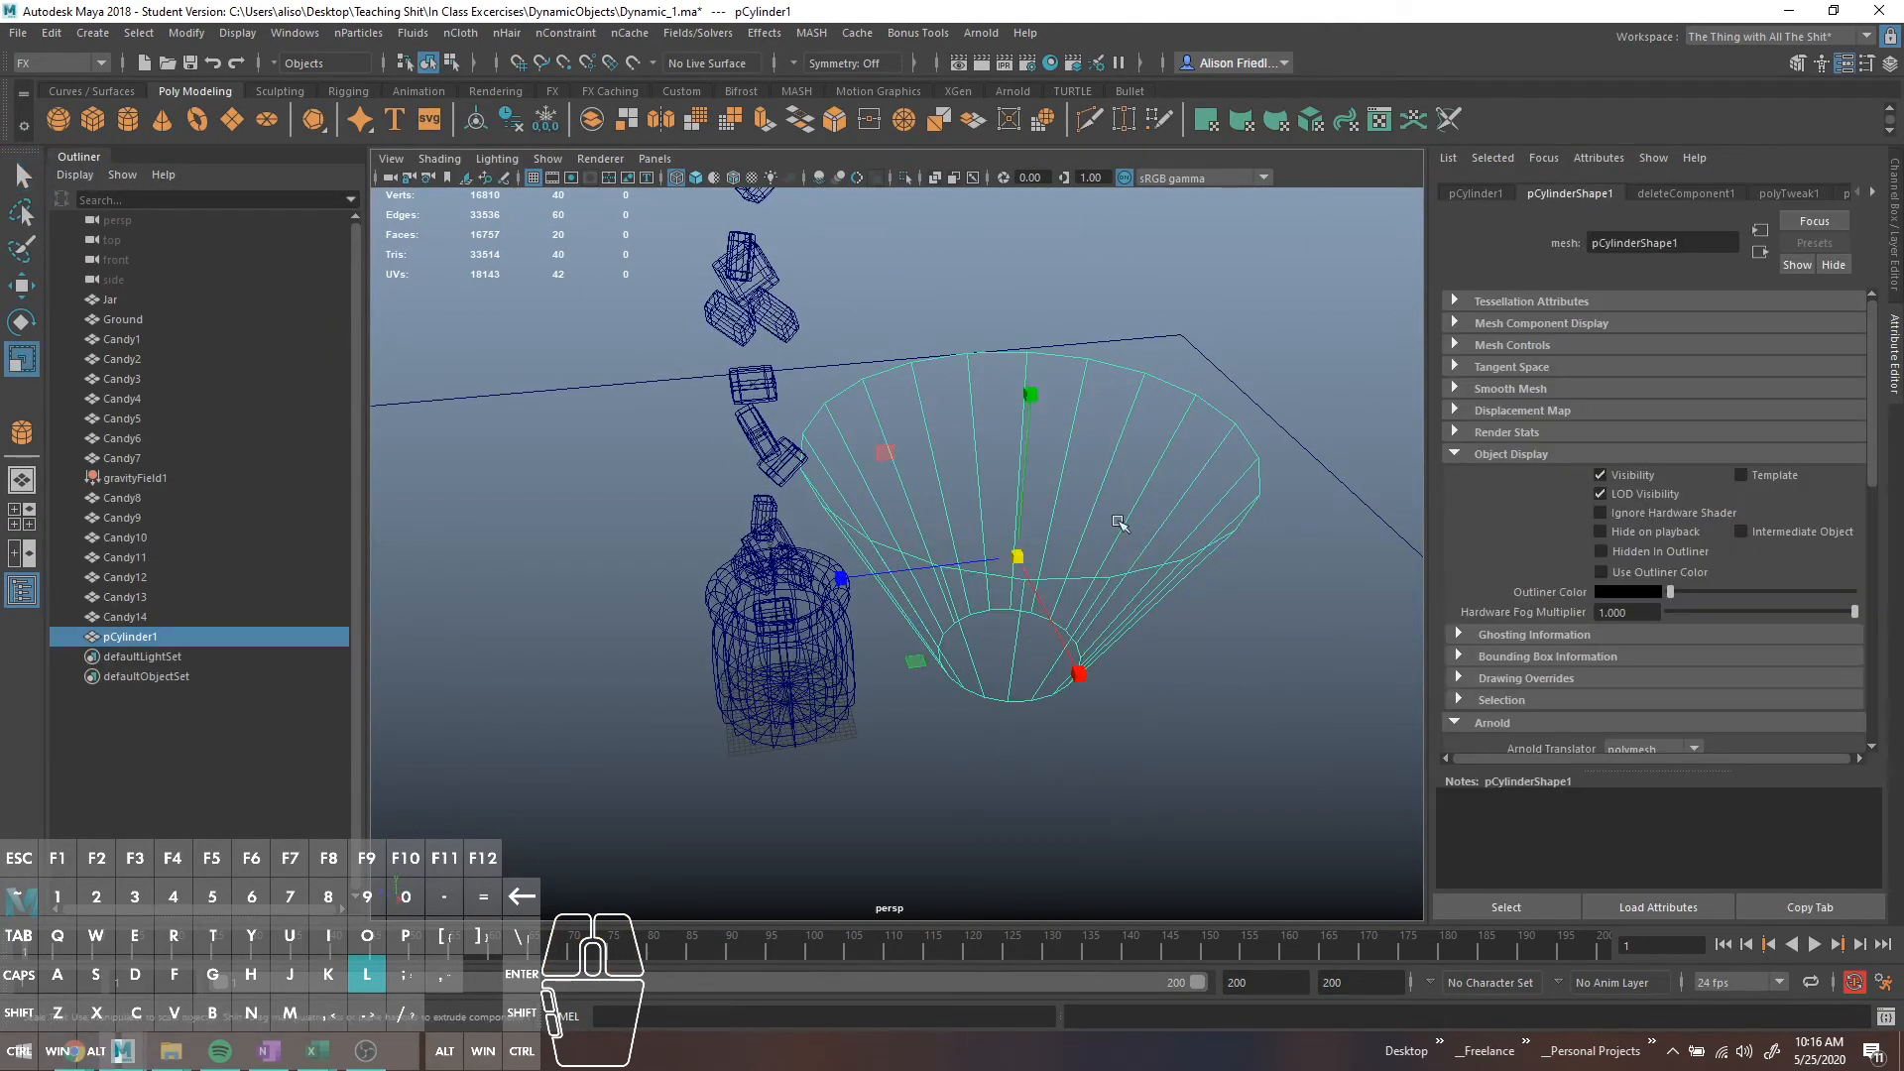
# Scale the funnel uniformly to about 0.677 and move it over the jar's mouth, at about 45.3 in Y
pyautogui.press('w')
pyautogui.moveTo(1002, 560)
pyautogui.keyDown('alt'); pyautogui.mouseDown()
pyautogui.moveTo(878, 543)
pyautogui.moveTo(853, 590)
pyautogui.moveTo(827, 586)
pyautogui.moveTo(794, 530)
pyautogui.moveTo(680, 468)
pyautogui.mouseUp(); pyautogui.keyUp('alt')
pyautogui.press('5')
pyautogui.press('r')
pyautogui.press('w')
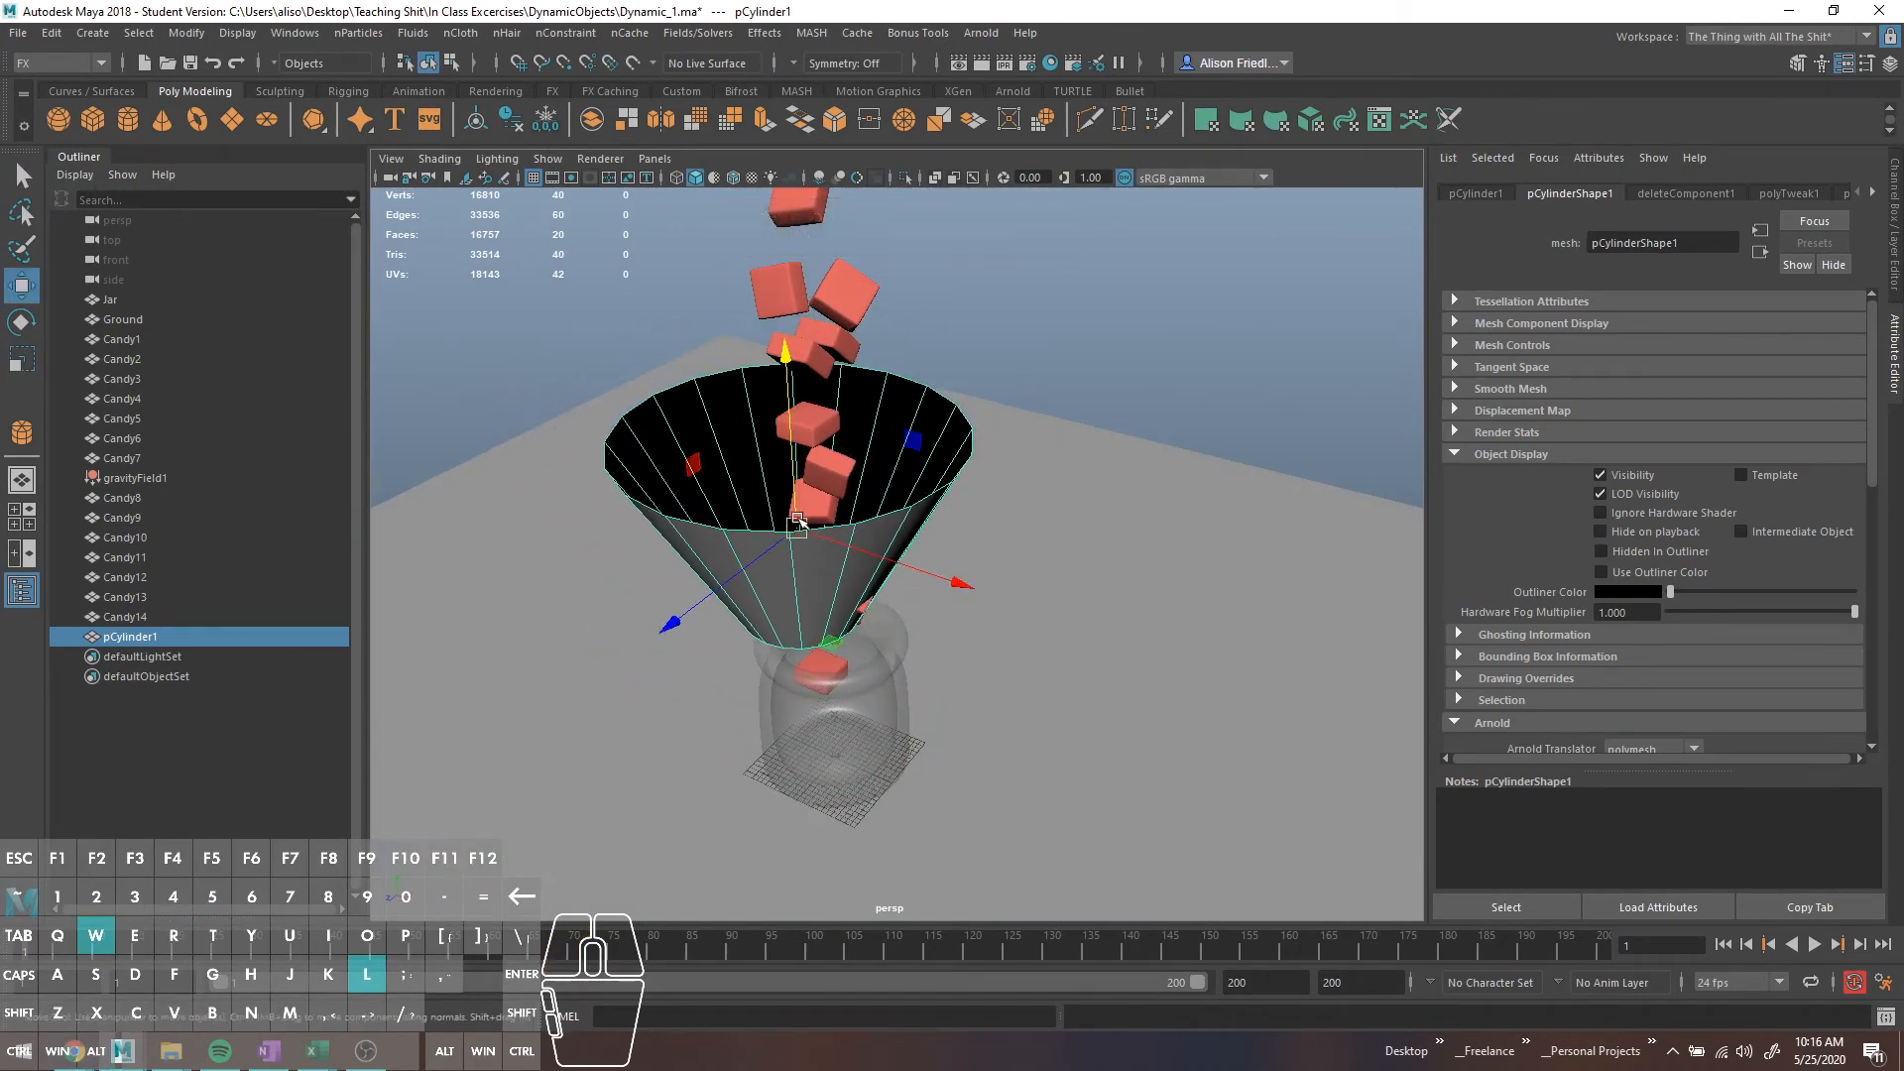
pyautogui.moveTo(822, 538); pyautogui.dragTo(744, 424)
# Center the funnel over the jar by setting its Translate X and Translate Z to 0
pyautogui.click(1895, 220)
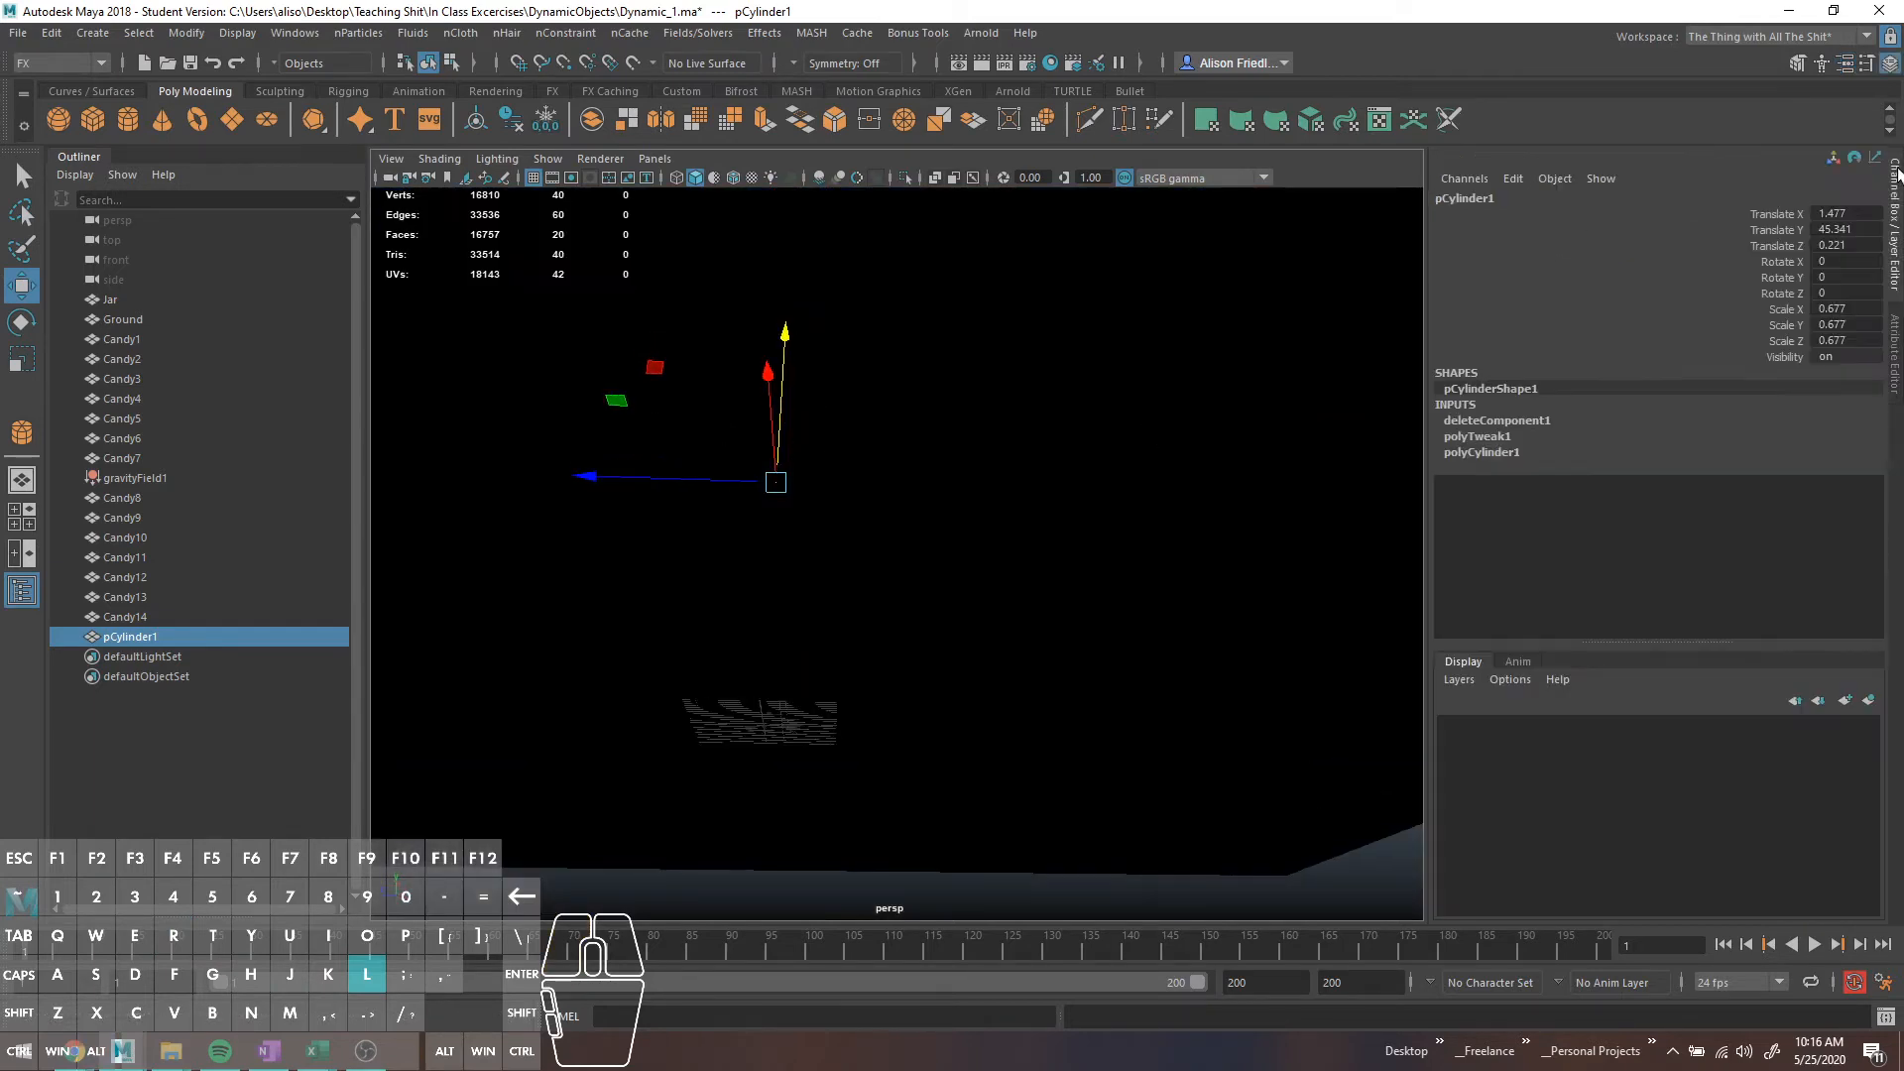
pyautogui.click(1834, 245)
pyautogui.keyDown('ctrl'); pyautogui.click(1844, 210); pyautogui.keyUp('ctrl')
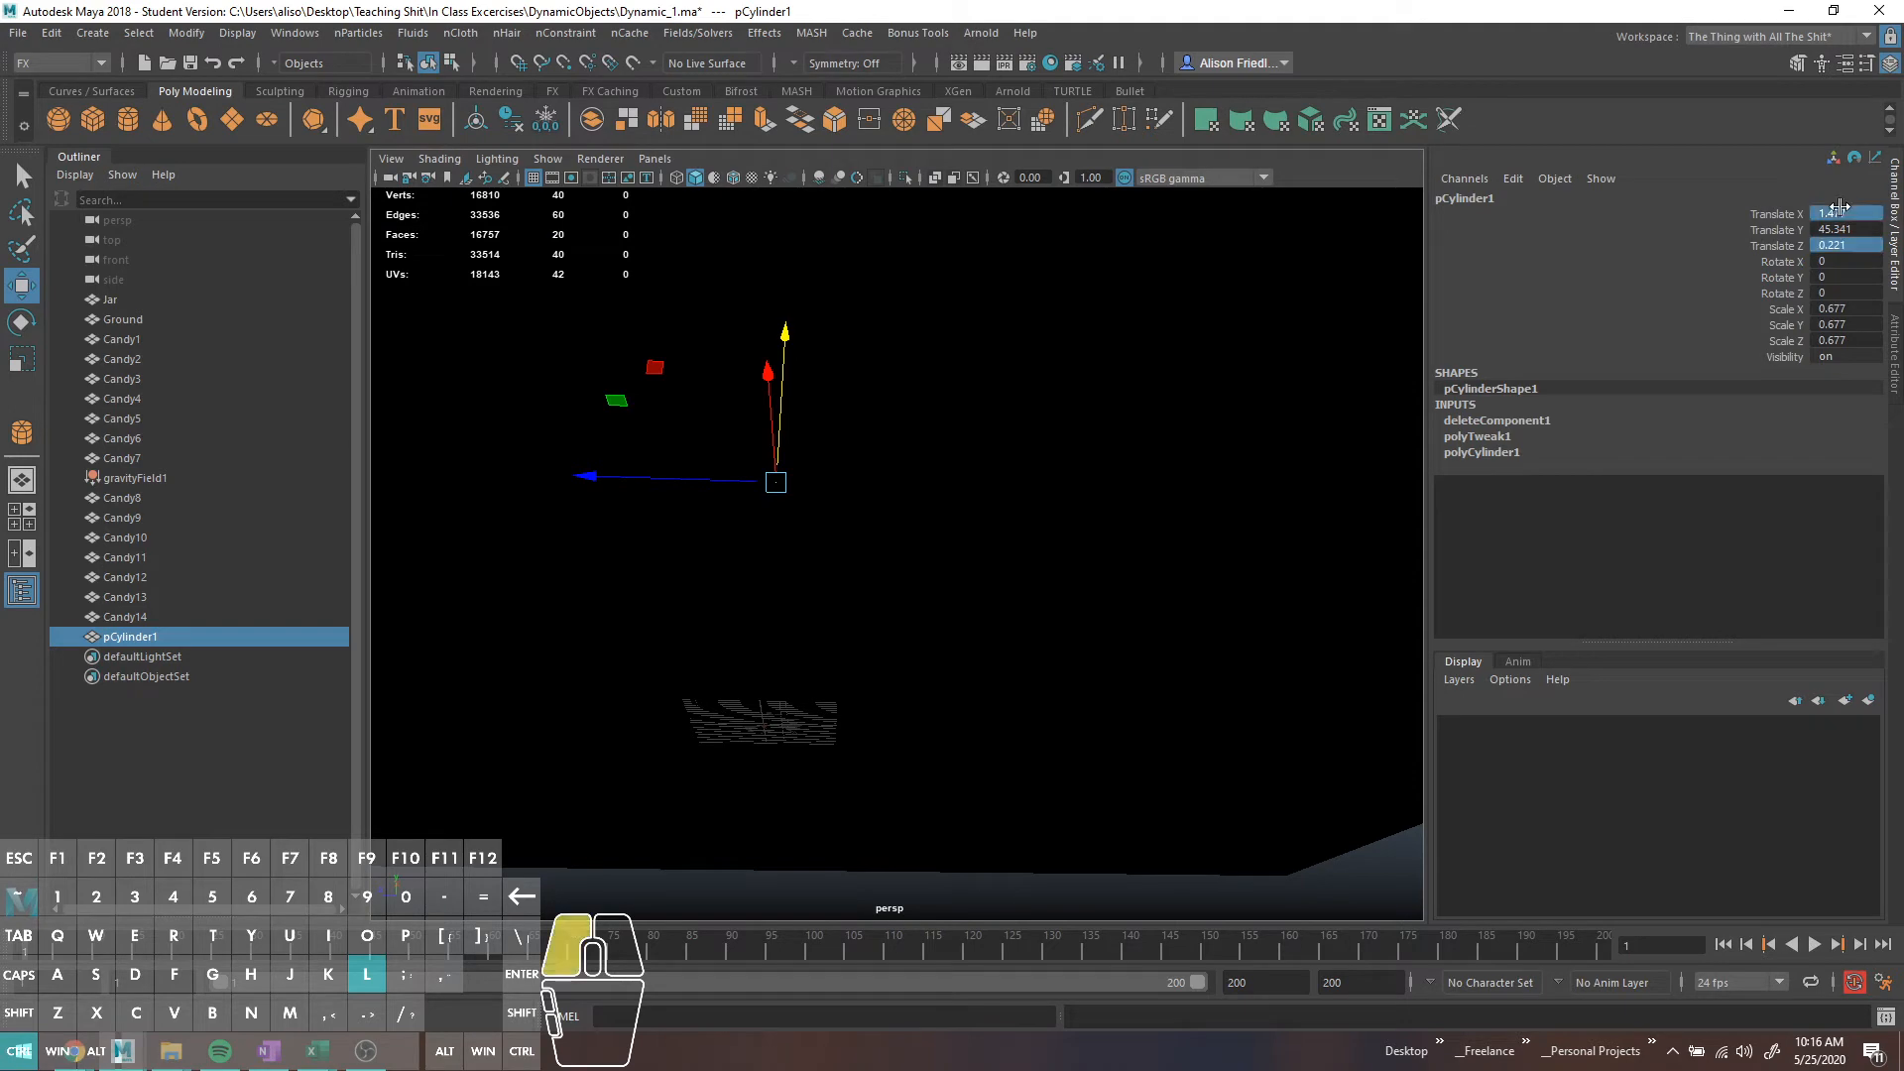
pyautogui.write('0')
pyautogui.press('Return')
# Scale the funnel uniformly to about 0.611 so its narrow end fits the jar's opening
pyautogui.press('f')
pyautogui.keyDown('alt'); pyautogui.moveTo(1111, 454); pyautogui.dragTo(1041, 527); pyautogui.keyUp('alt')
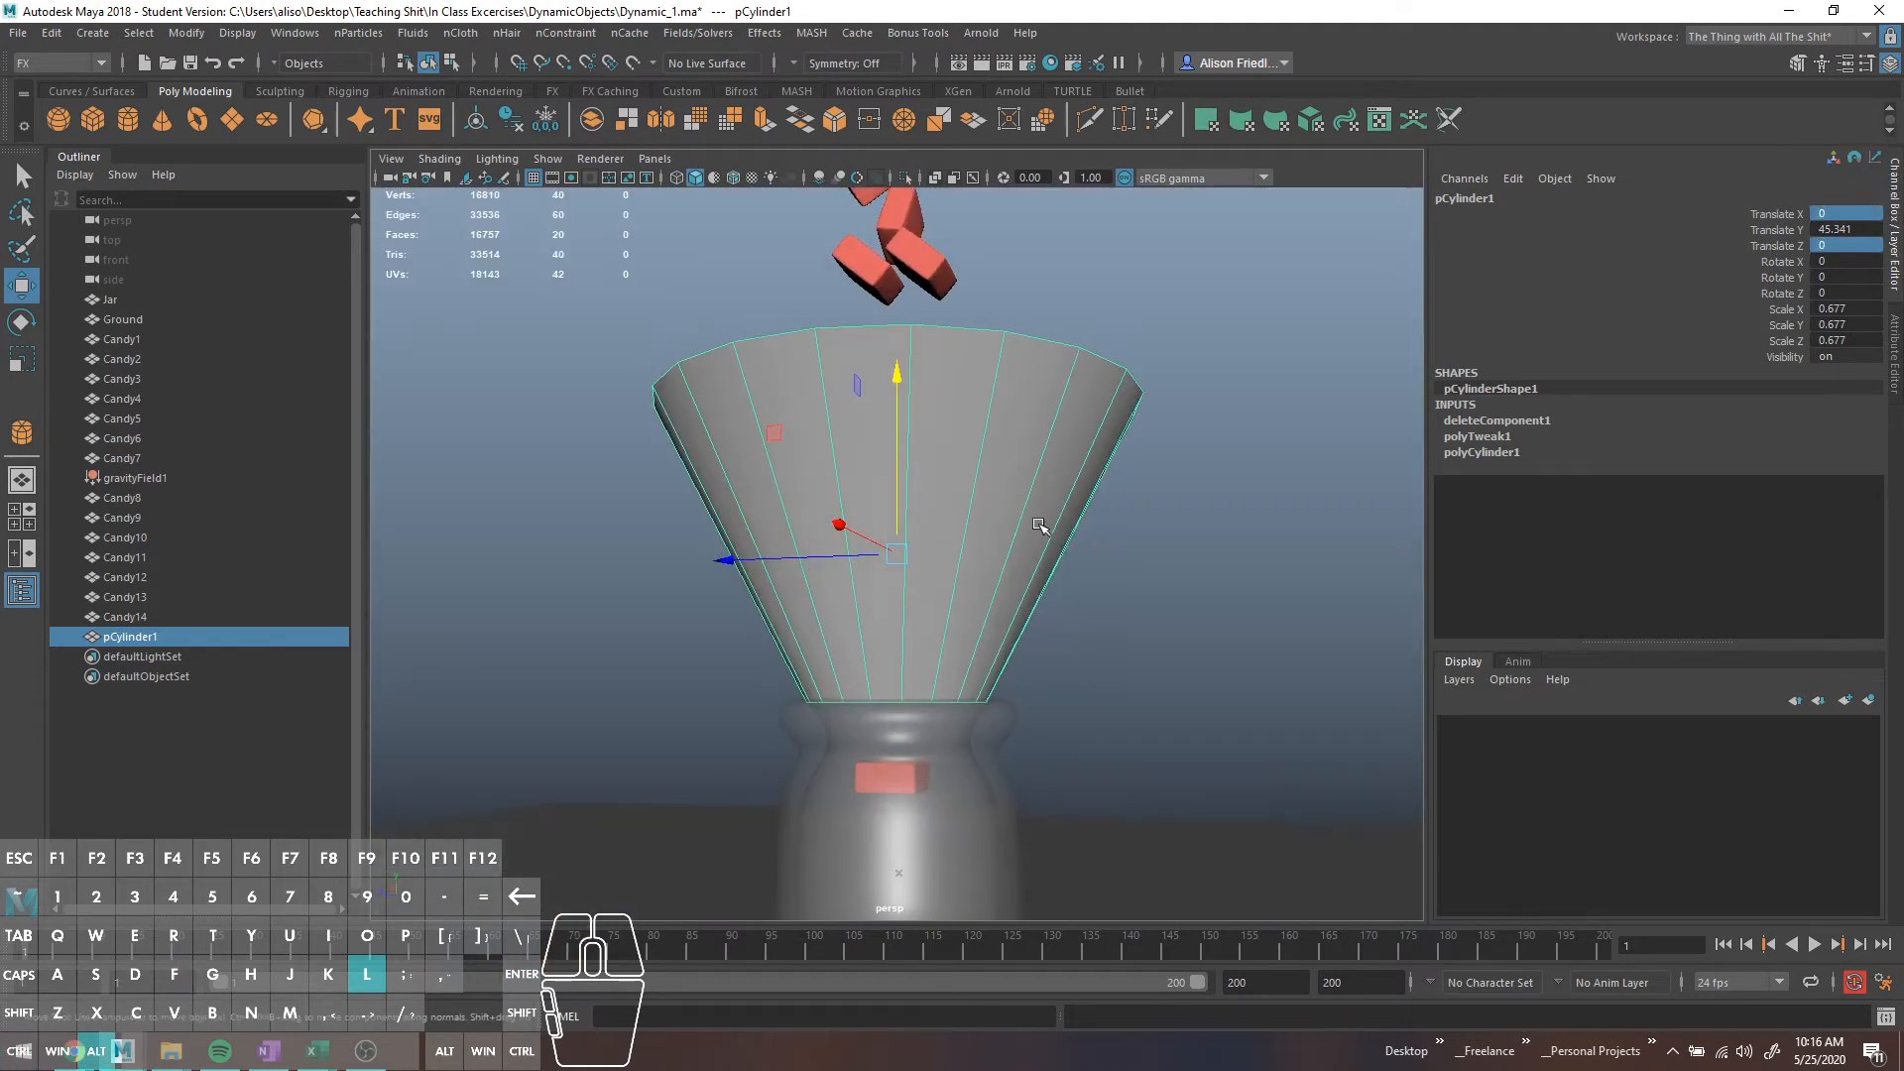
pyautogui.keyDown('alt'); pyautogui.moveTo(1041, 526); pyautogui.dragTo(1229, 561, button='right'); pyautogui.keyUp('alt')
pyautogui.keyDown('alt'); pyautogui.moveTo(1229, 561); pyautogui.dragTo(1071, 578); pyautogui.keyUp('alt')
pyautogui.press('r')
pyautogui.moveTo(881, 555); pyautogui.dragTo(841, 561)
pyautogui.press('q')
# Widen the funnel by scaling its upper rim edge loop outward, and reselect the whole funnel in object mode
pyautogui.scroll(-5, 867, 427)
pyautogui.moveTo(867, 426); pyautogui.dragTo(865, 347, button='right')
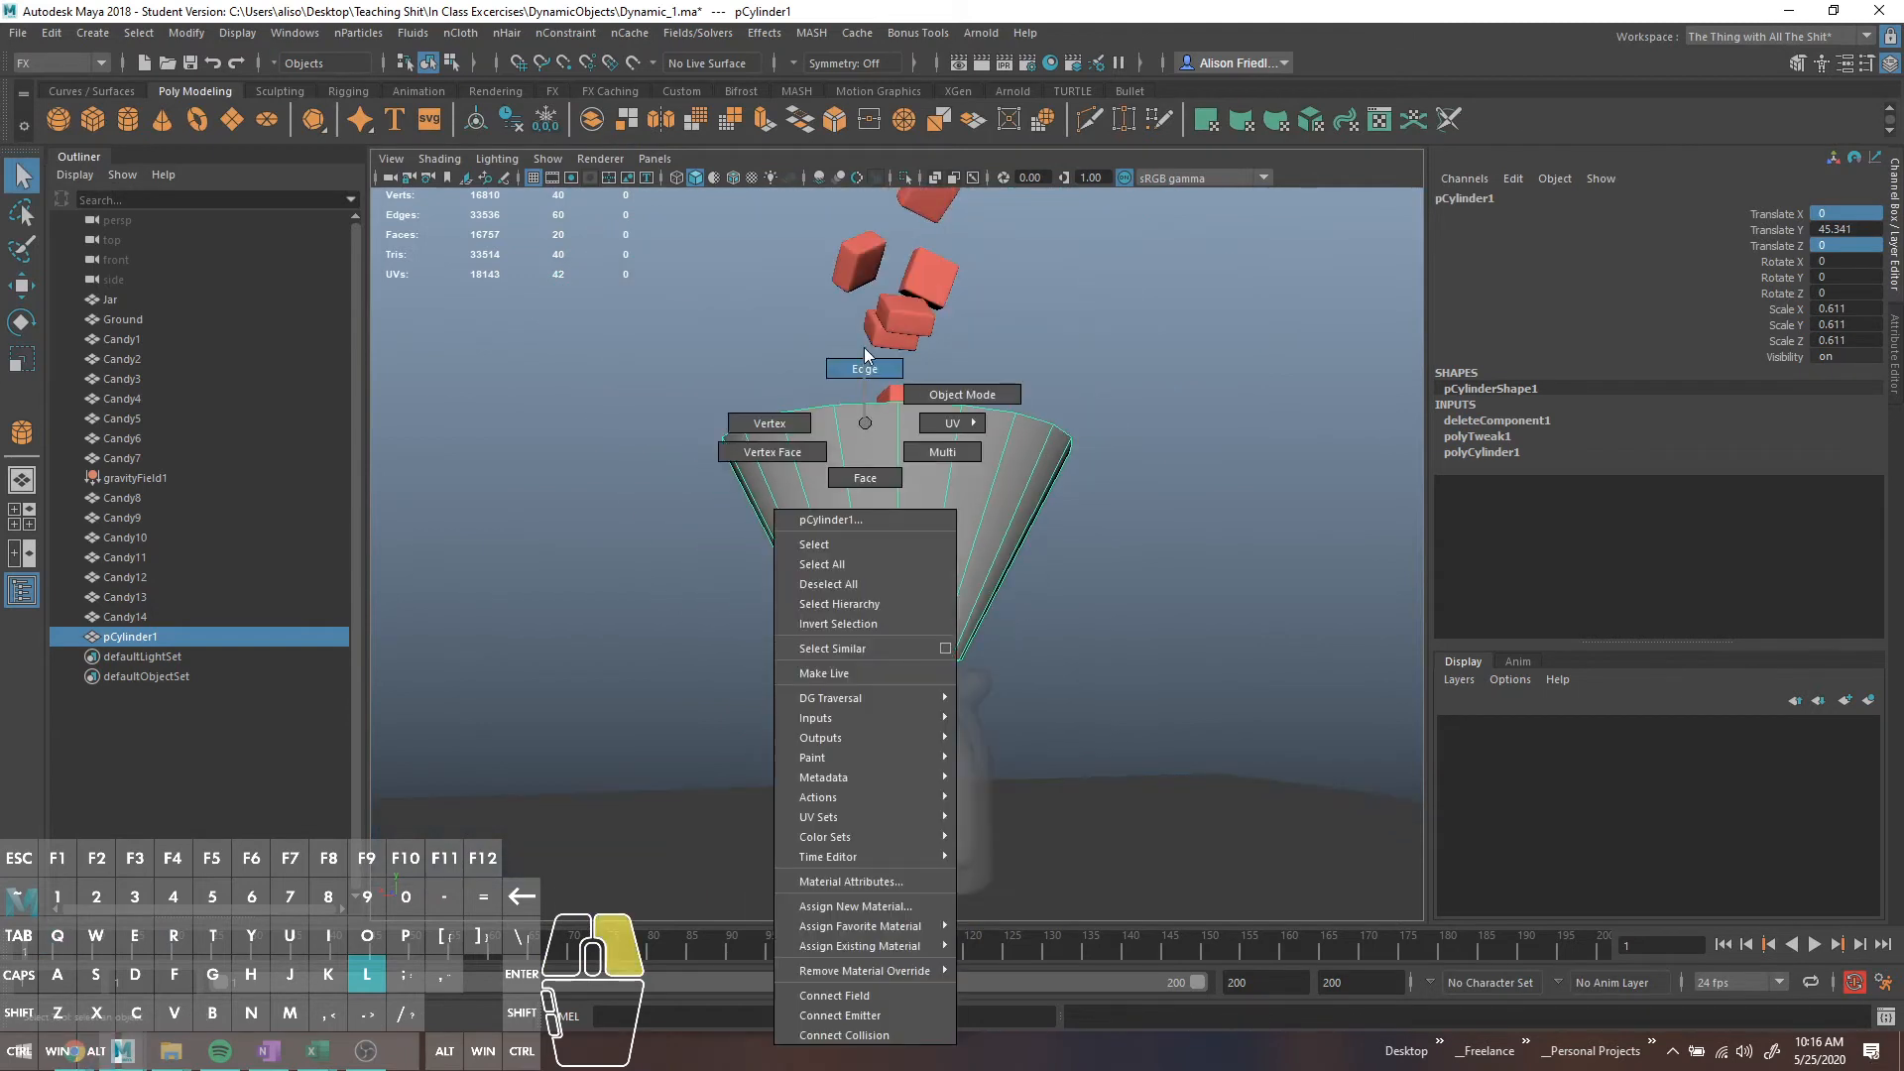
pyautogui.click(565, 323)
pyautogui.doubleClick(801, 405)
pyautogui.press('r')
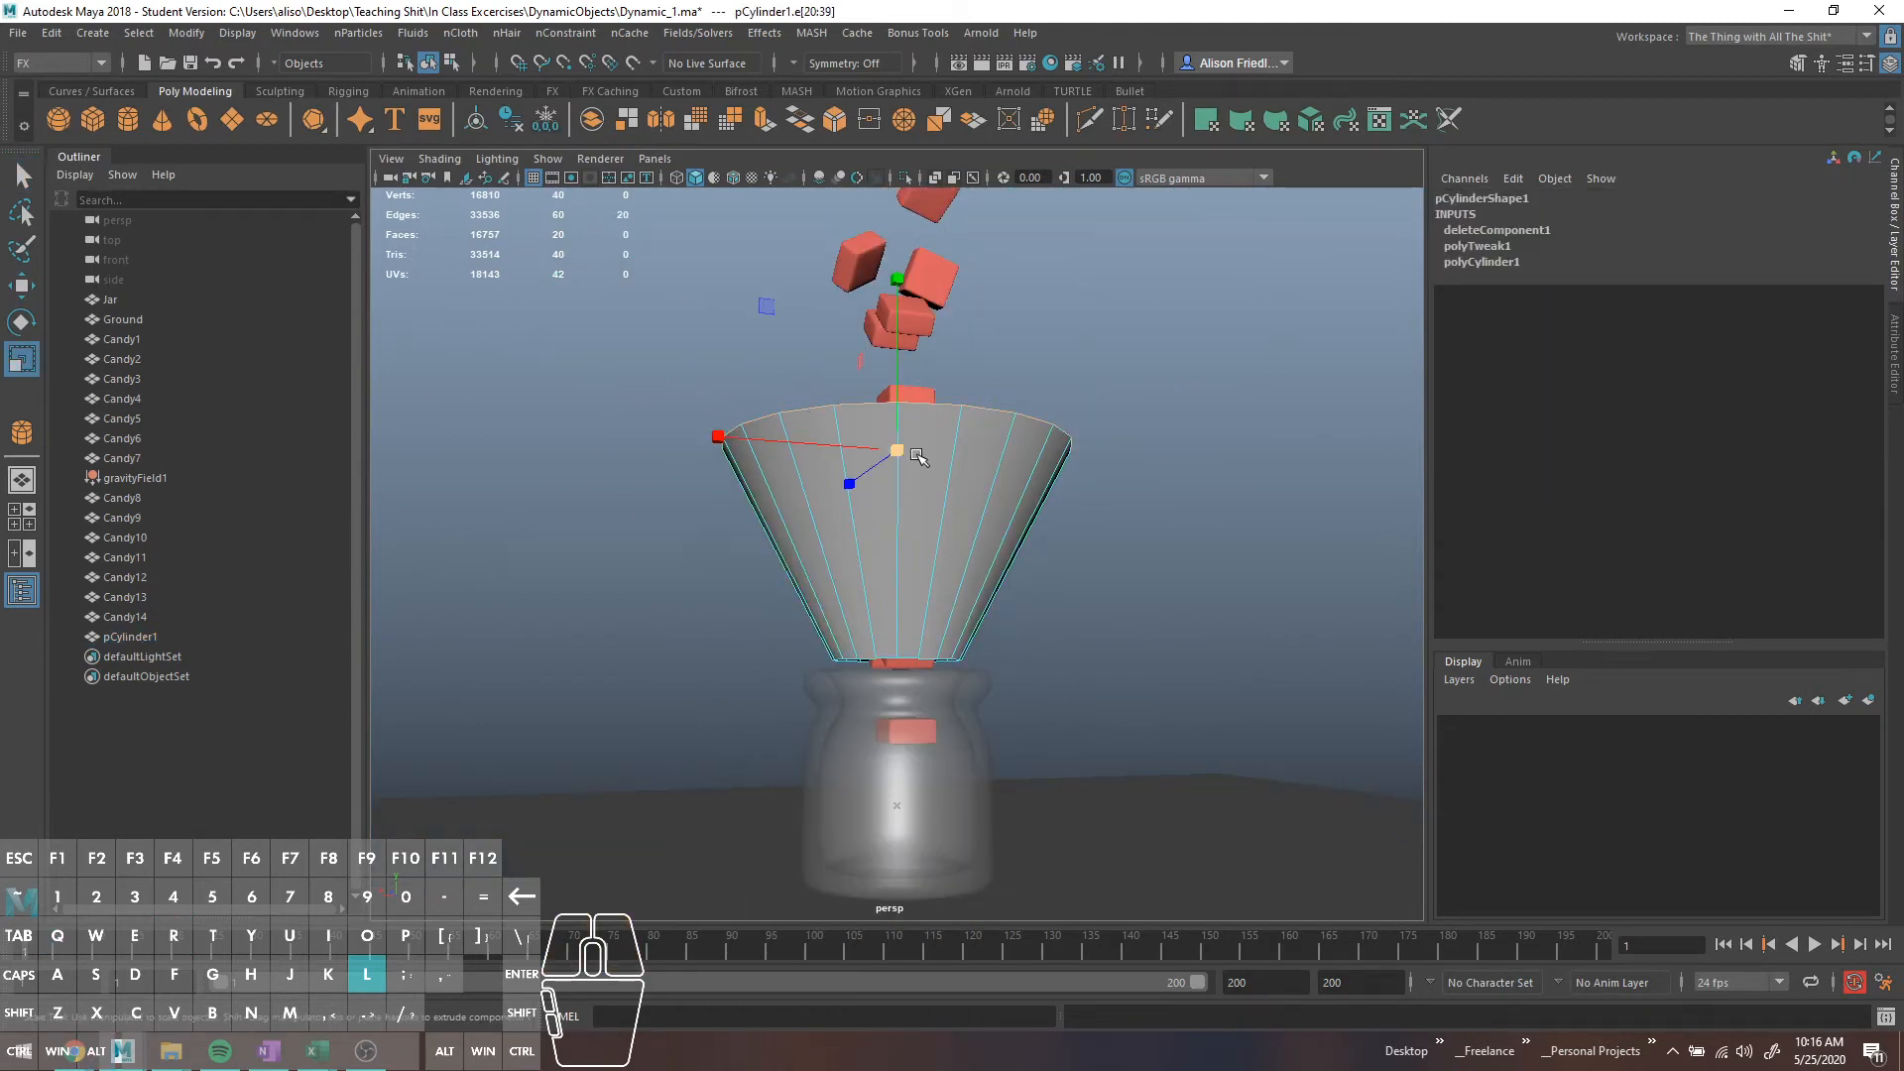
pyautogui.moveTo(897, 449); pyautogui.dragTo(1150, 479)
pyautogui.press('q')
pyautogui.moveTo(956, 437); pyautogui.dragTo(1013, 383, button='right')
pyautogui.click(1005, 434)
pyautogui.press('w')
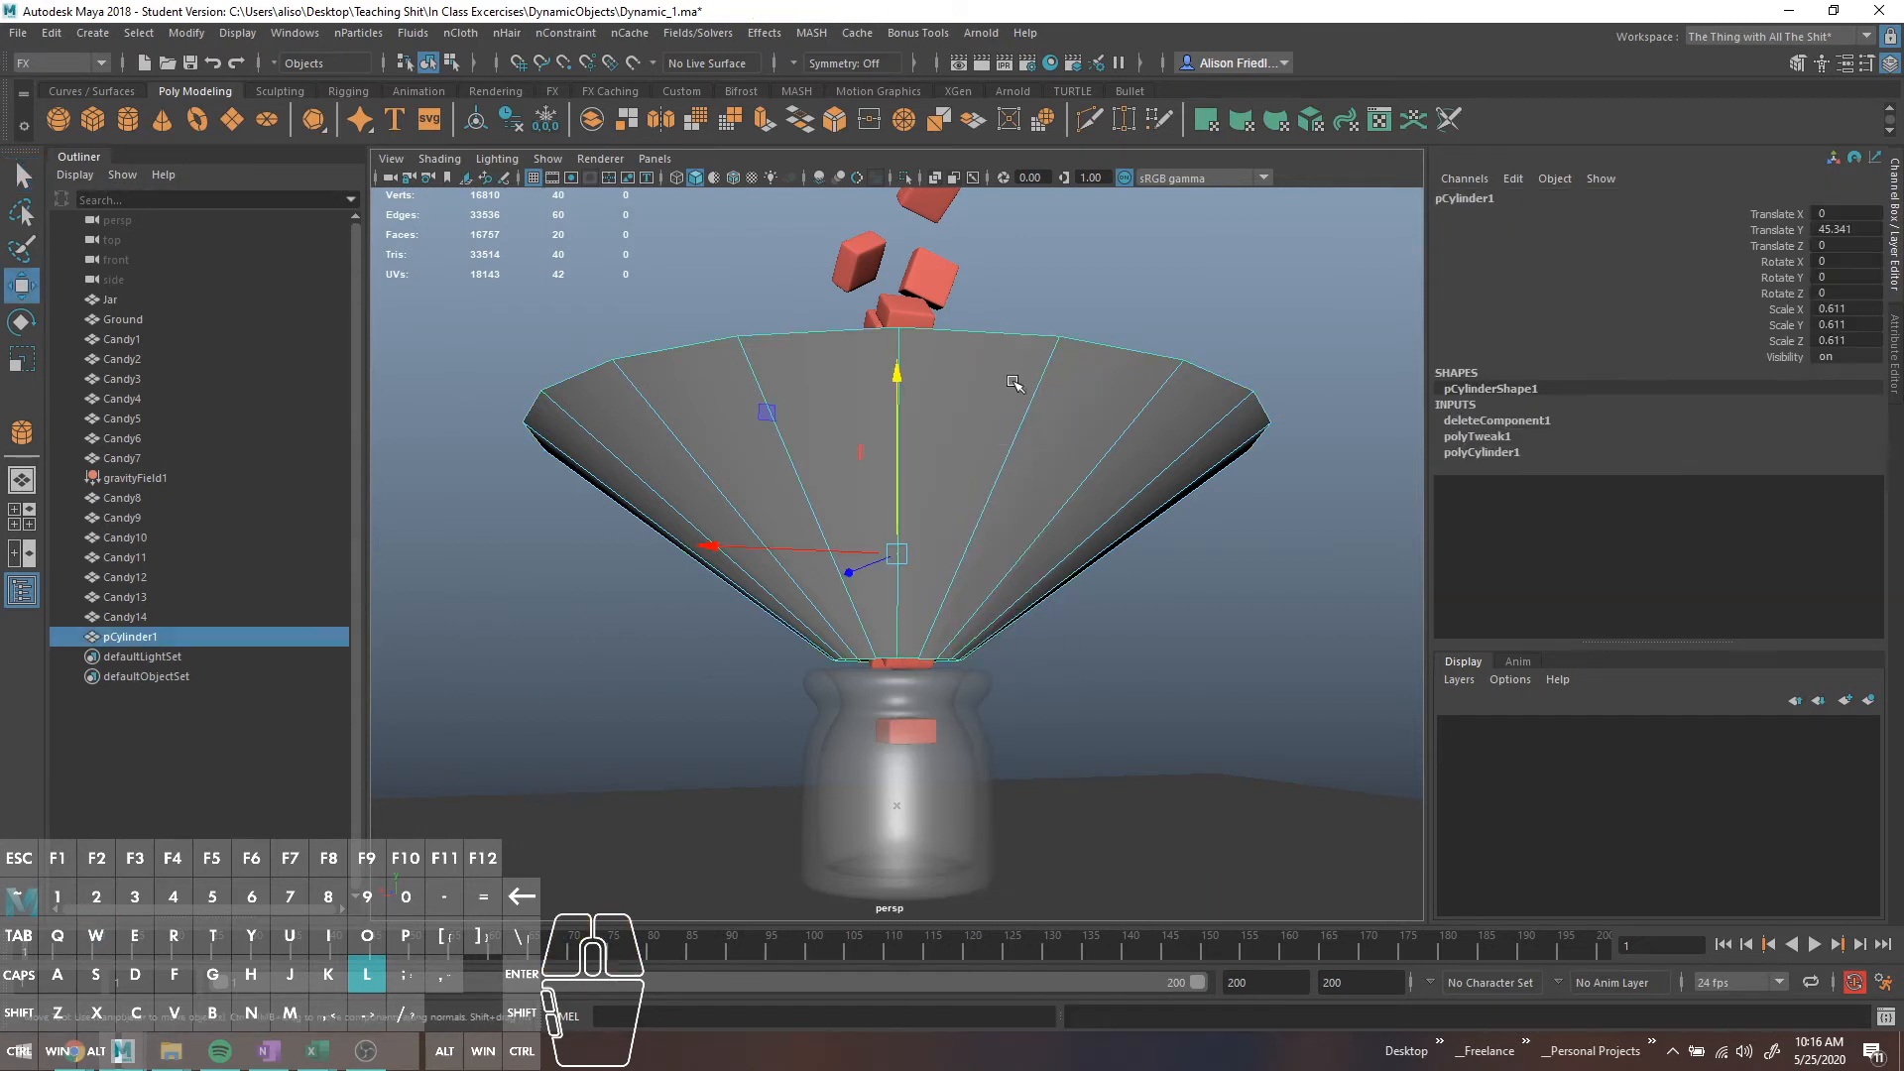
pyautogui.moveTo(899, 421); pyautogui.dragTo(903, 448)
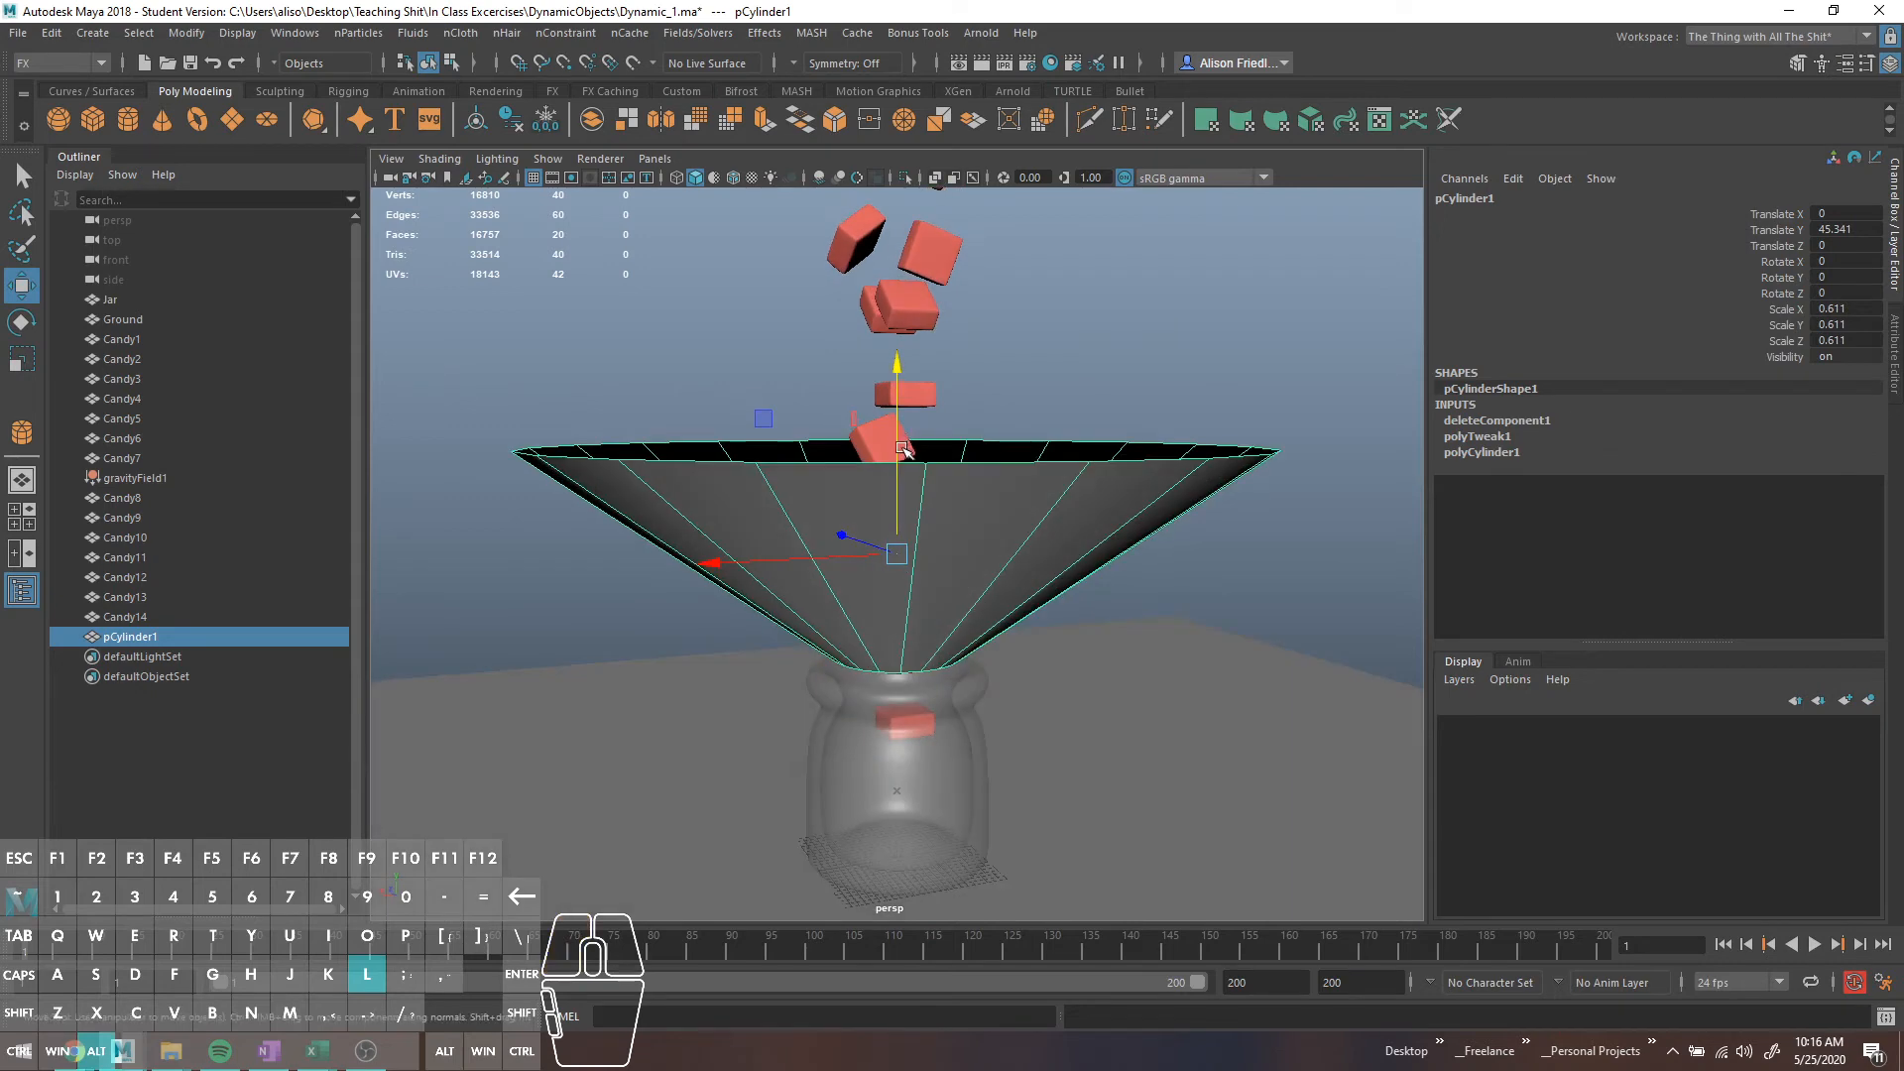
# Reverse the funnel's normals so its faces point inward, and reselect the funnel
pyautogui.press('space')
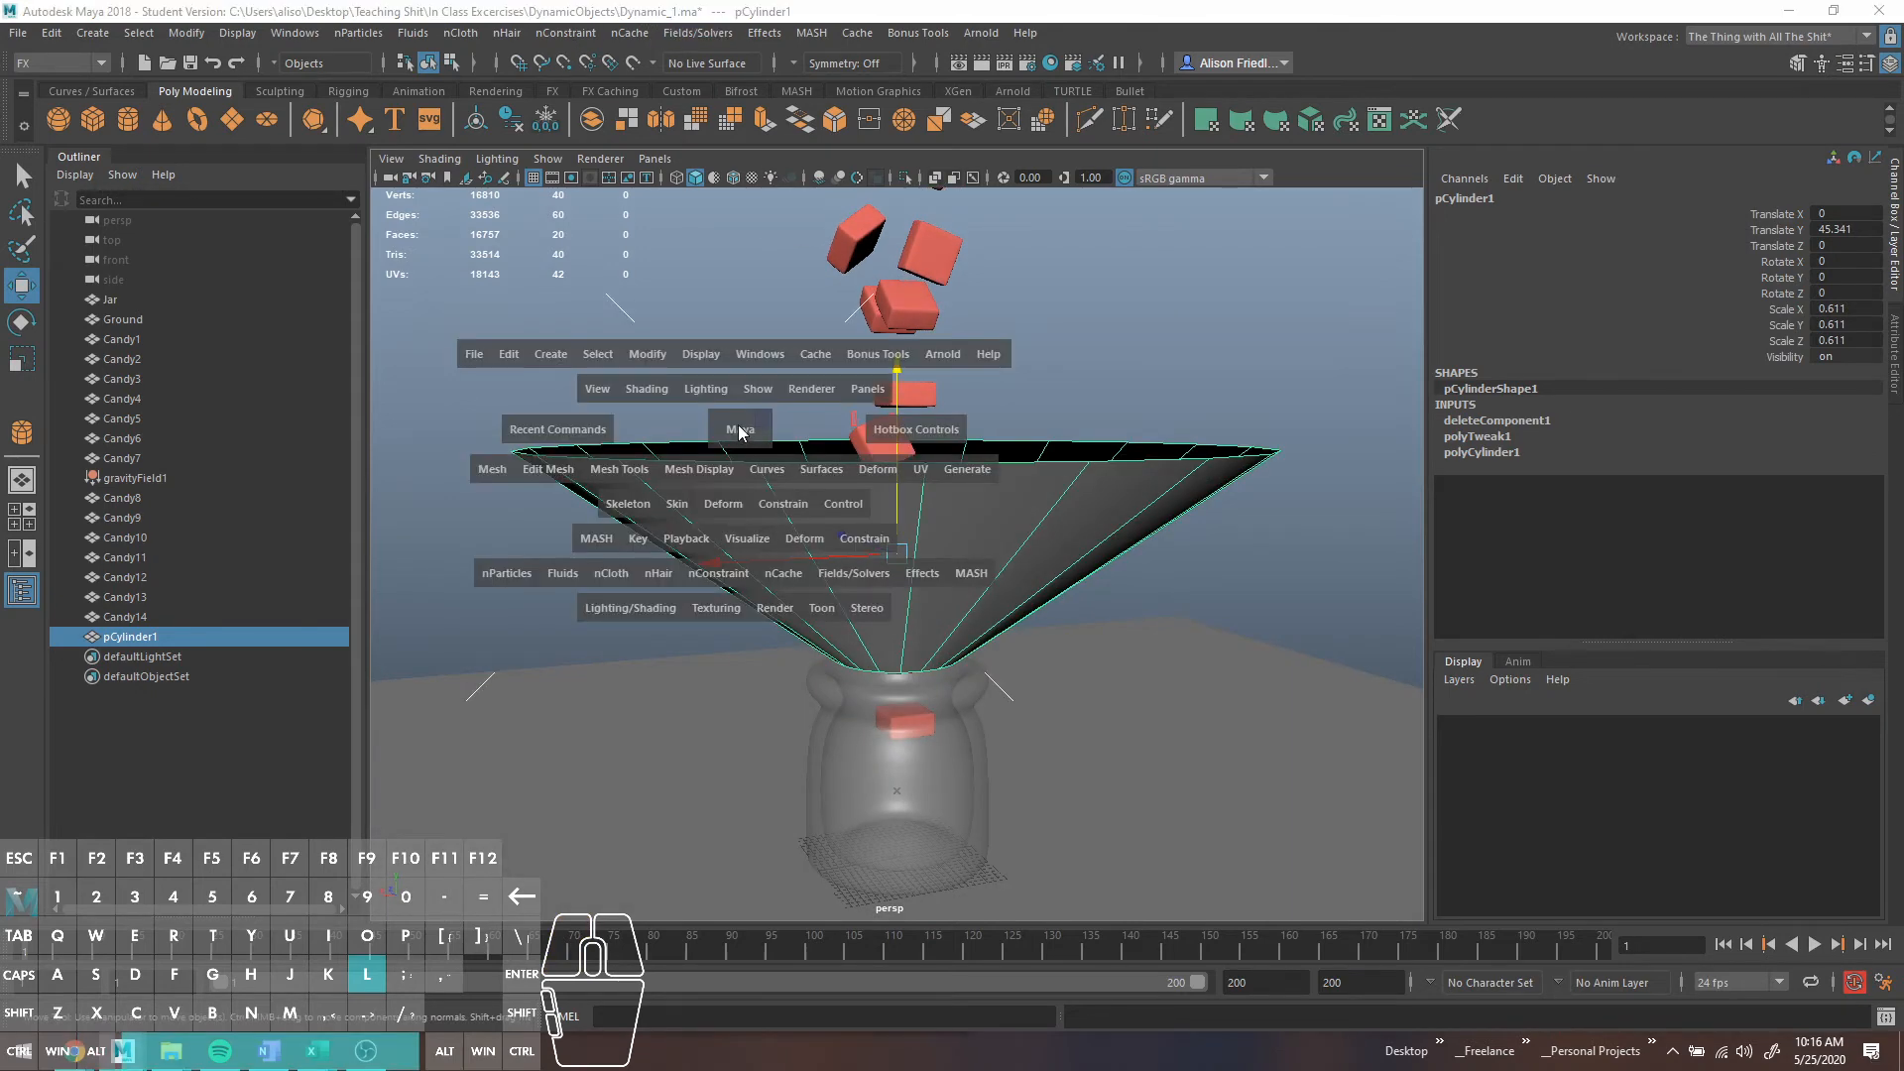
pyautogui.moveTo(705, 479)
pyautogui.mouseDown()
pyautogui.moveTo(710, 499)
pyautogui.moveTo(709, 460)
pyautogui.moveTo(711, 507)
pyautogui.mouseUp()
pyautogui.press('q')
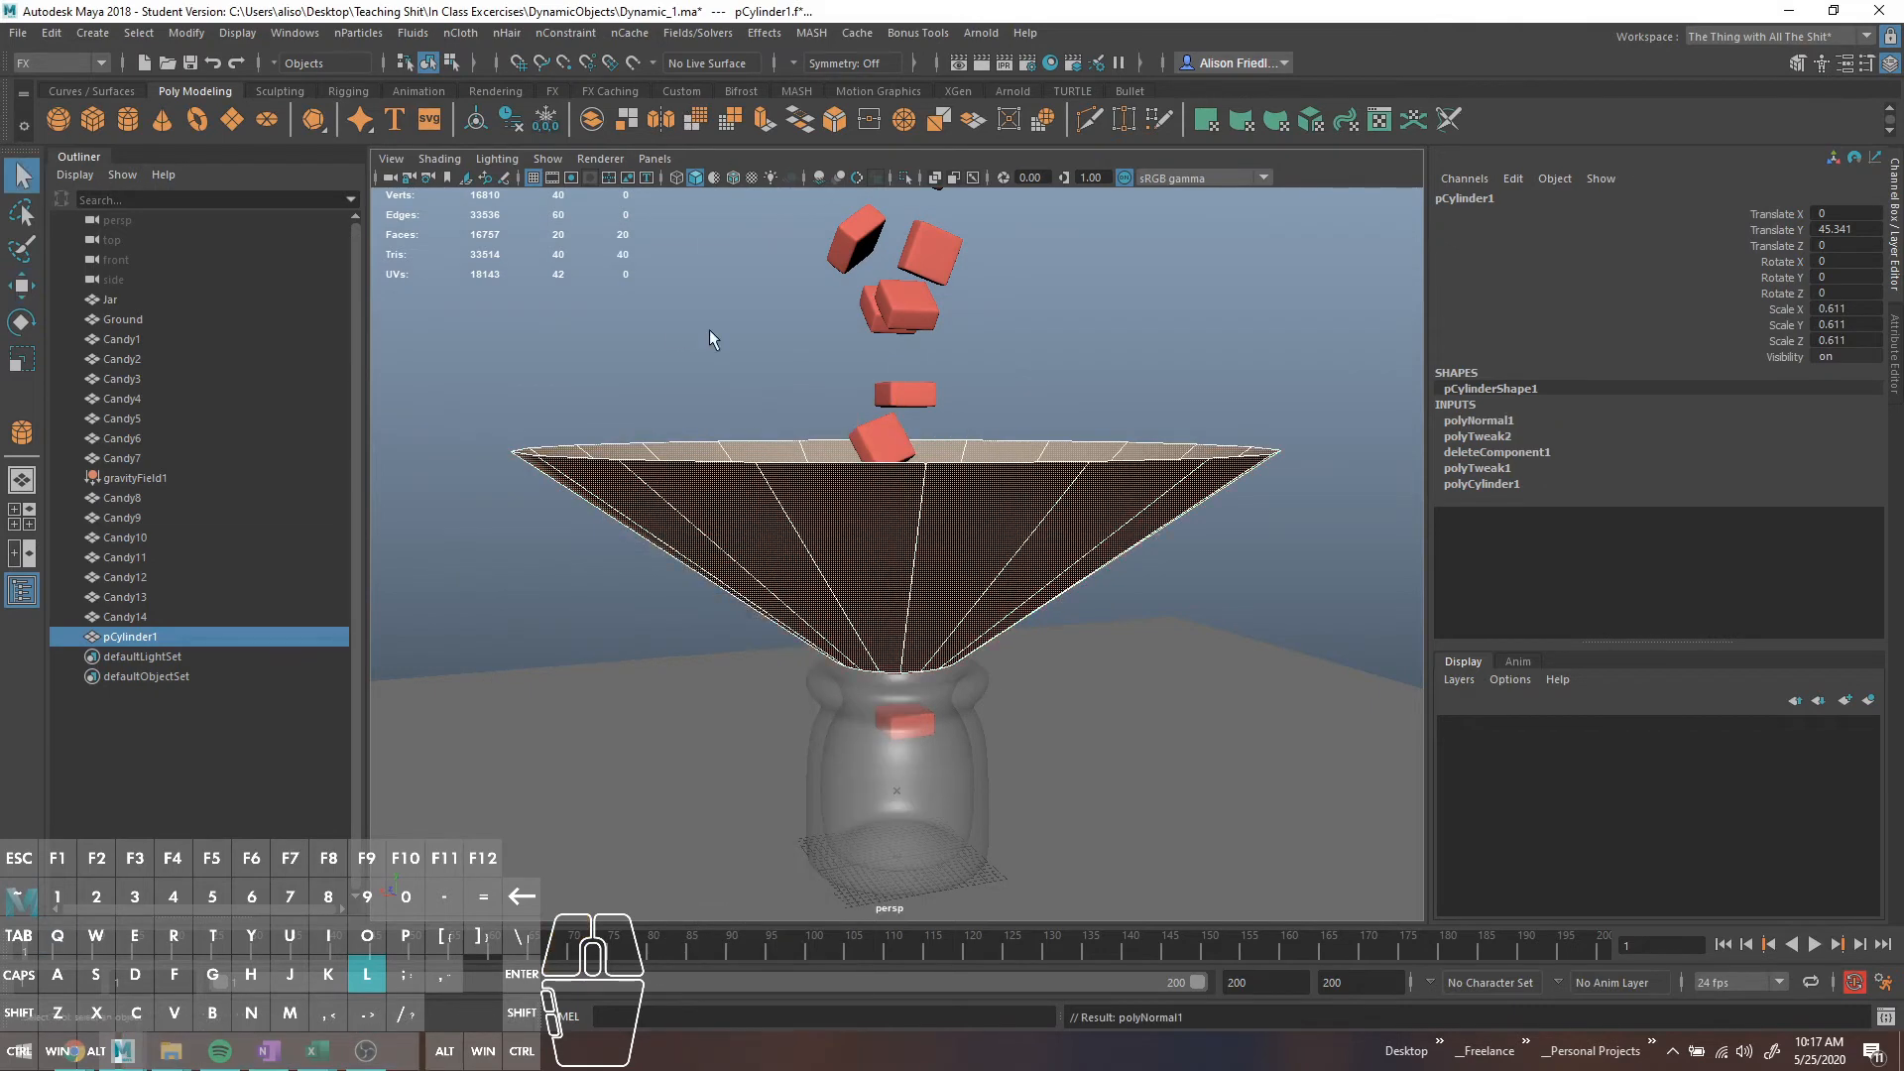
pyautogui.click(692, 436)
pyautogui.click(685, 481)
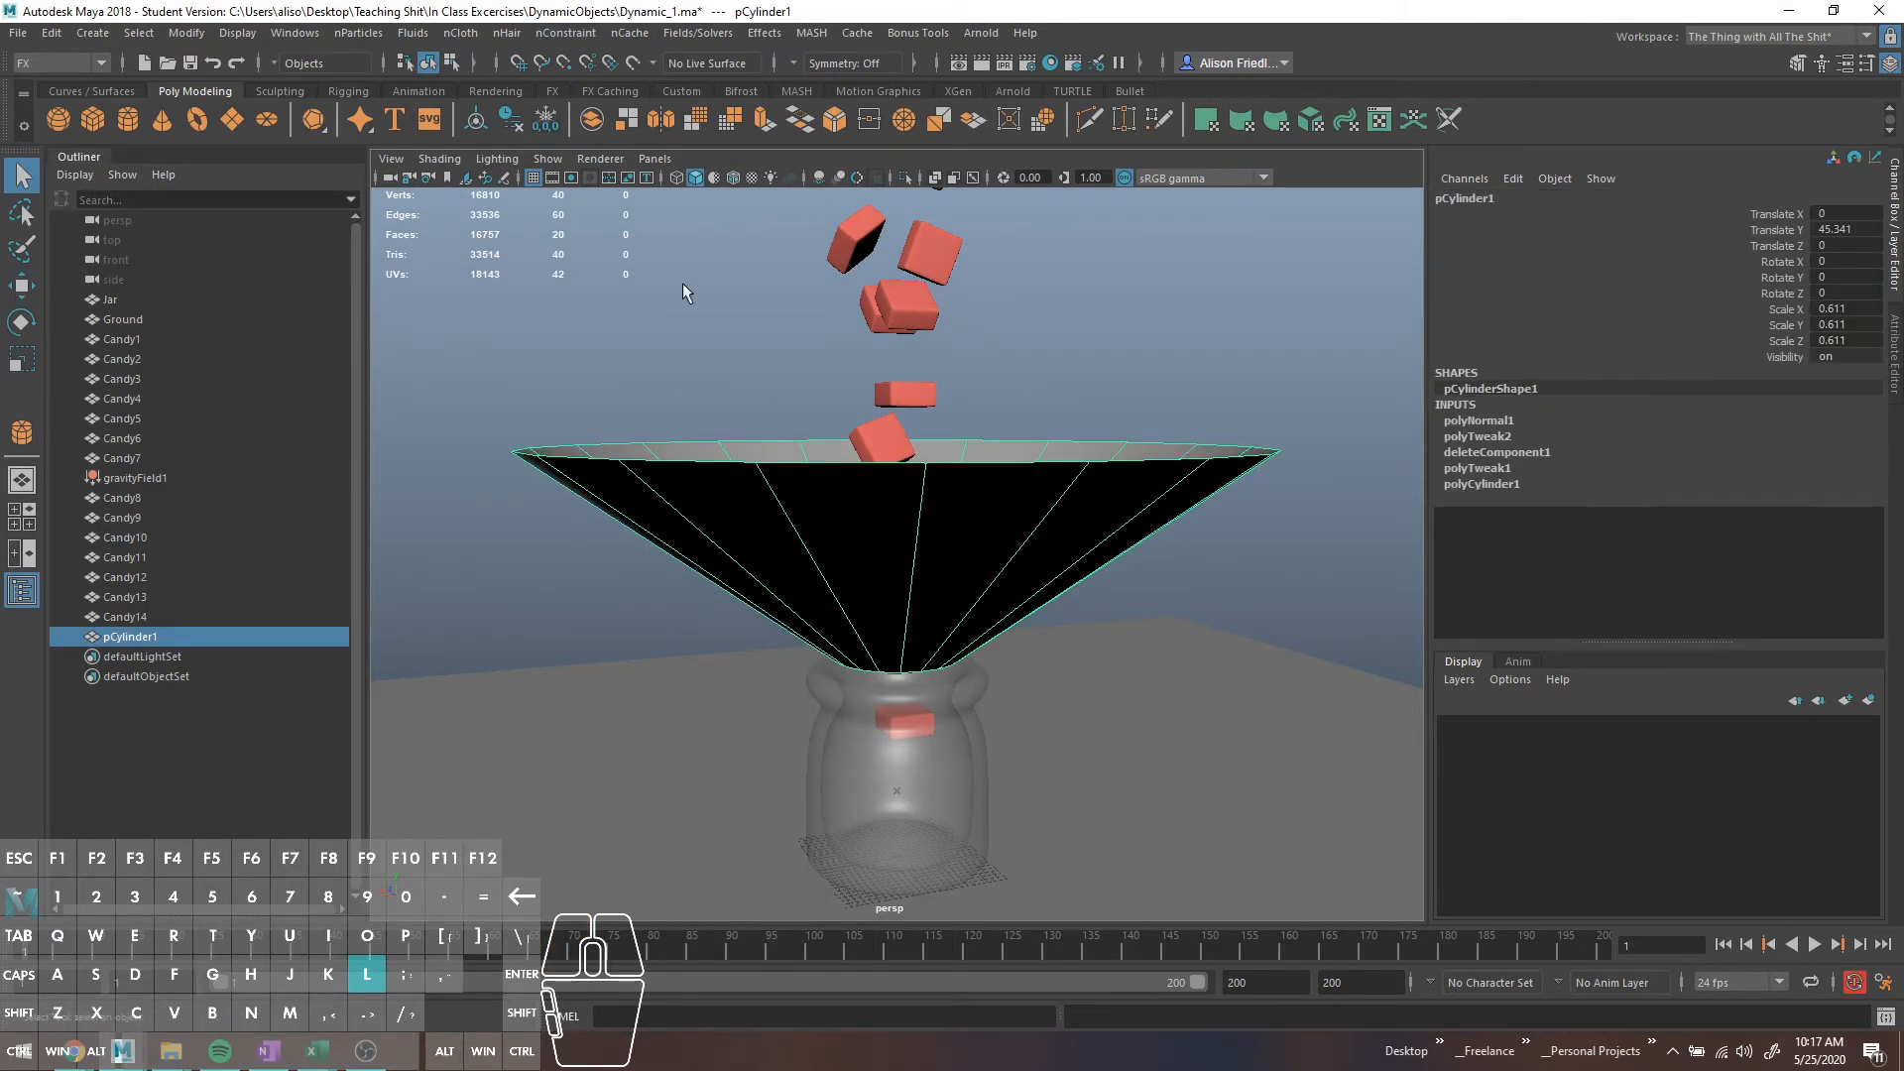
# Make the funnel a passive rigid body and play the simulation to check how the candies drop through it
pyautogui.click(671, 34)
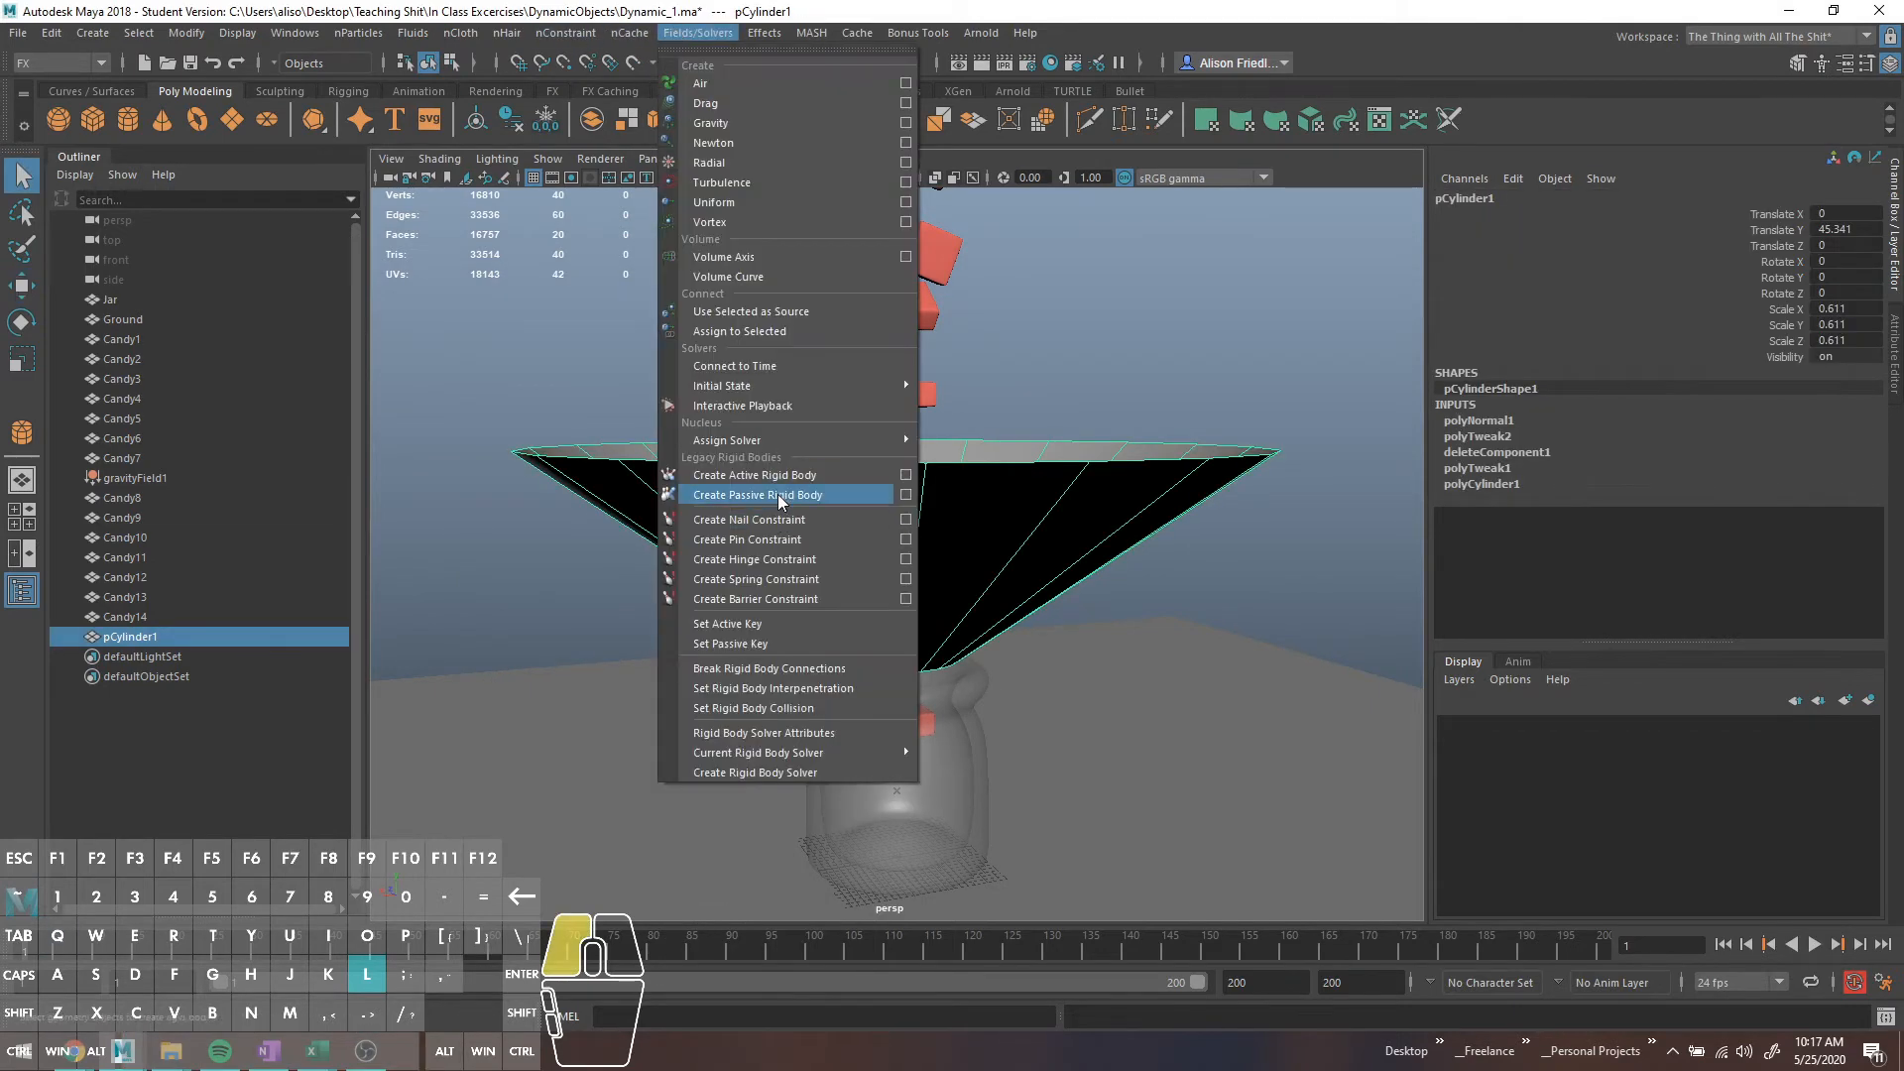
pyautogui.click(784, 489)
pyautogui.keyDown('alt'); pyautogui.moveTo(799, 501); pyautogui.dragTo(880, 533); pyautogui.keyUp('alt')
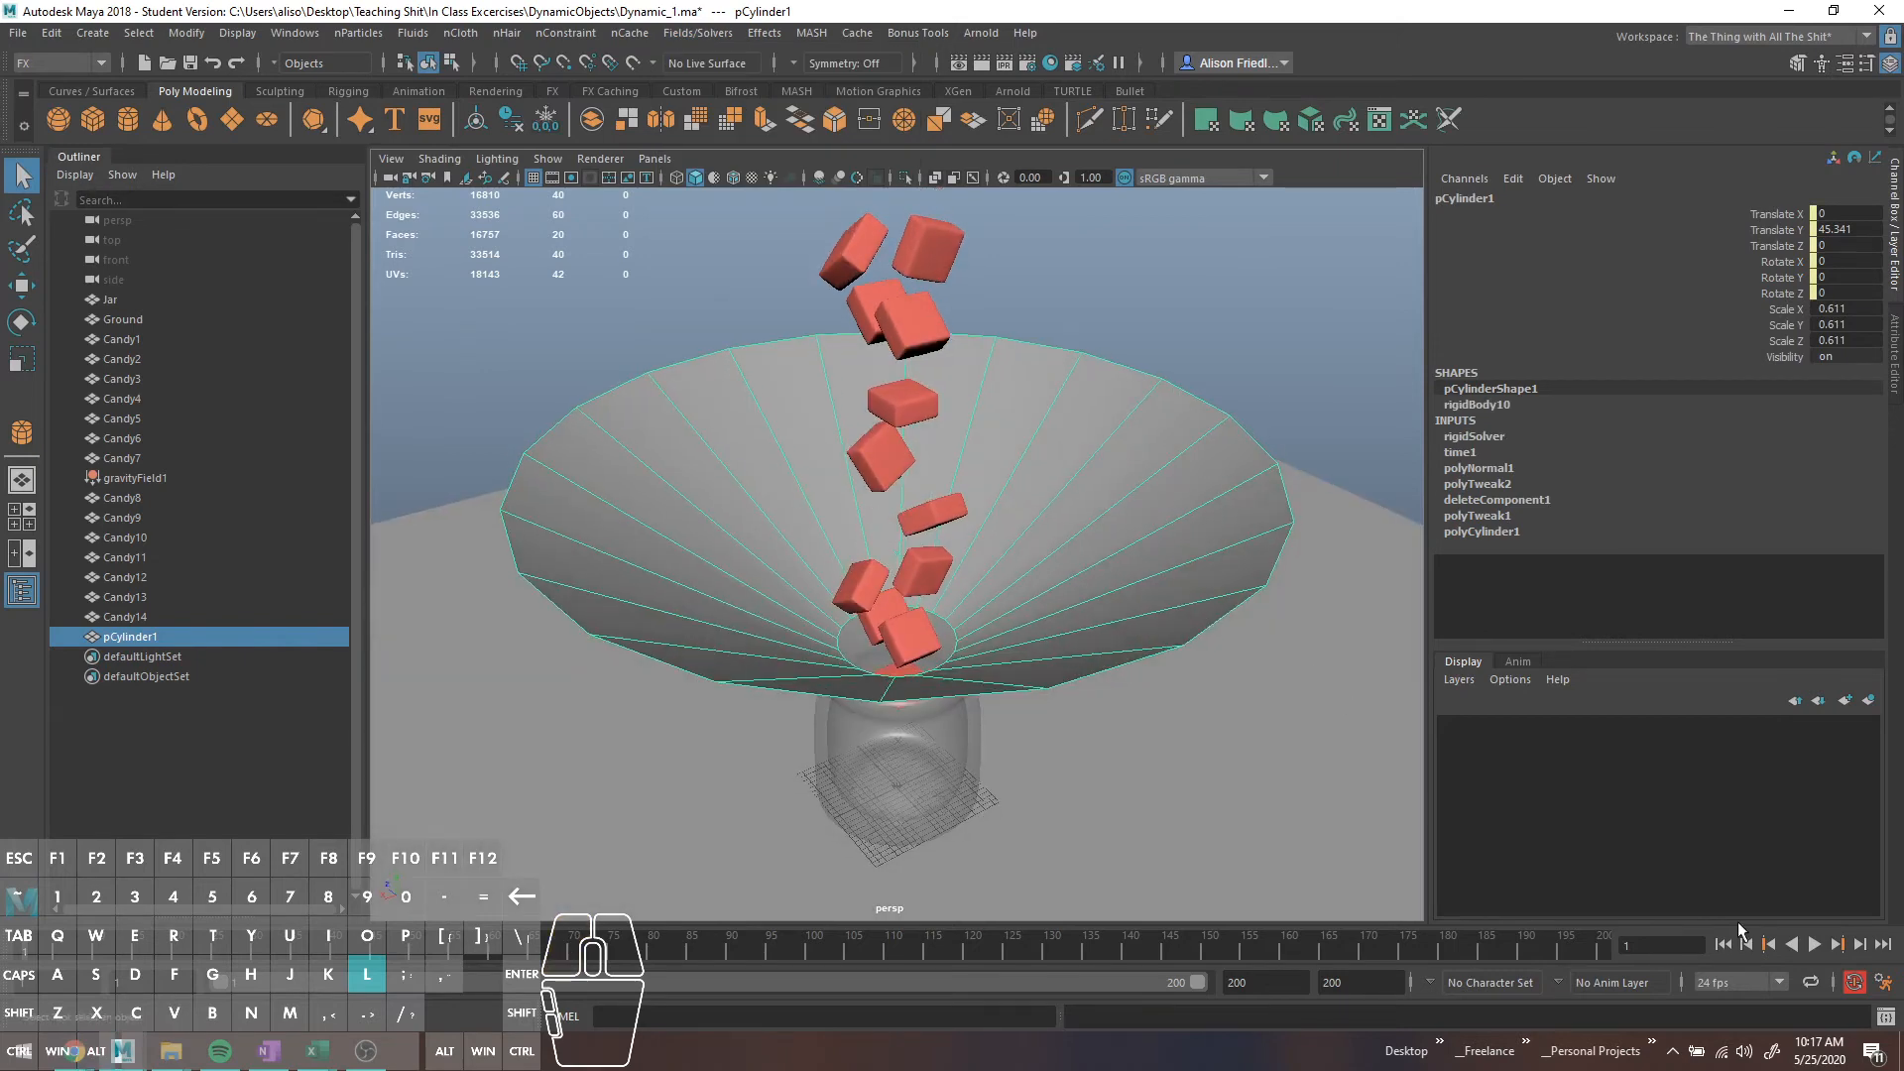
pyautogui.click(1818, 943)
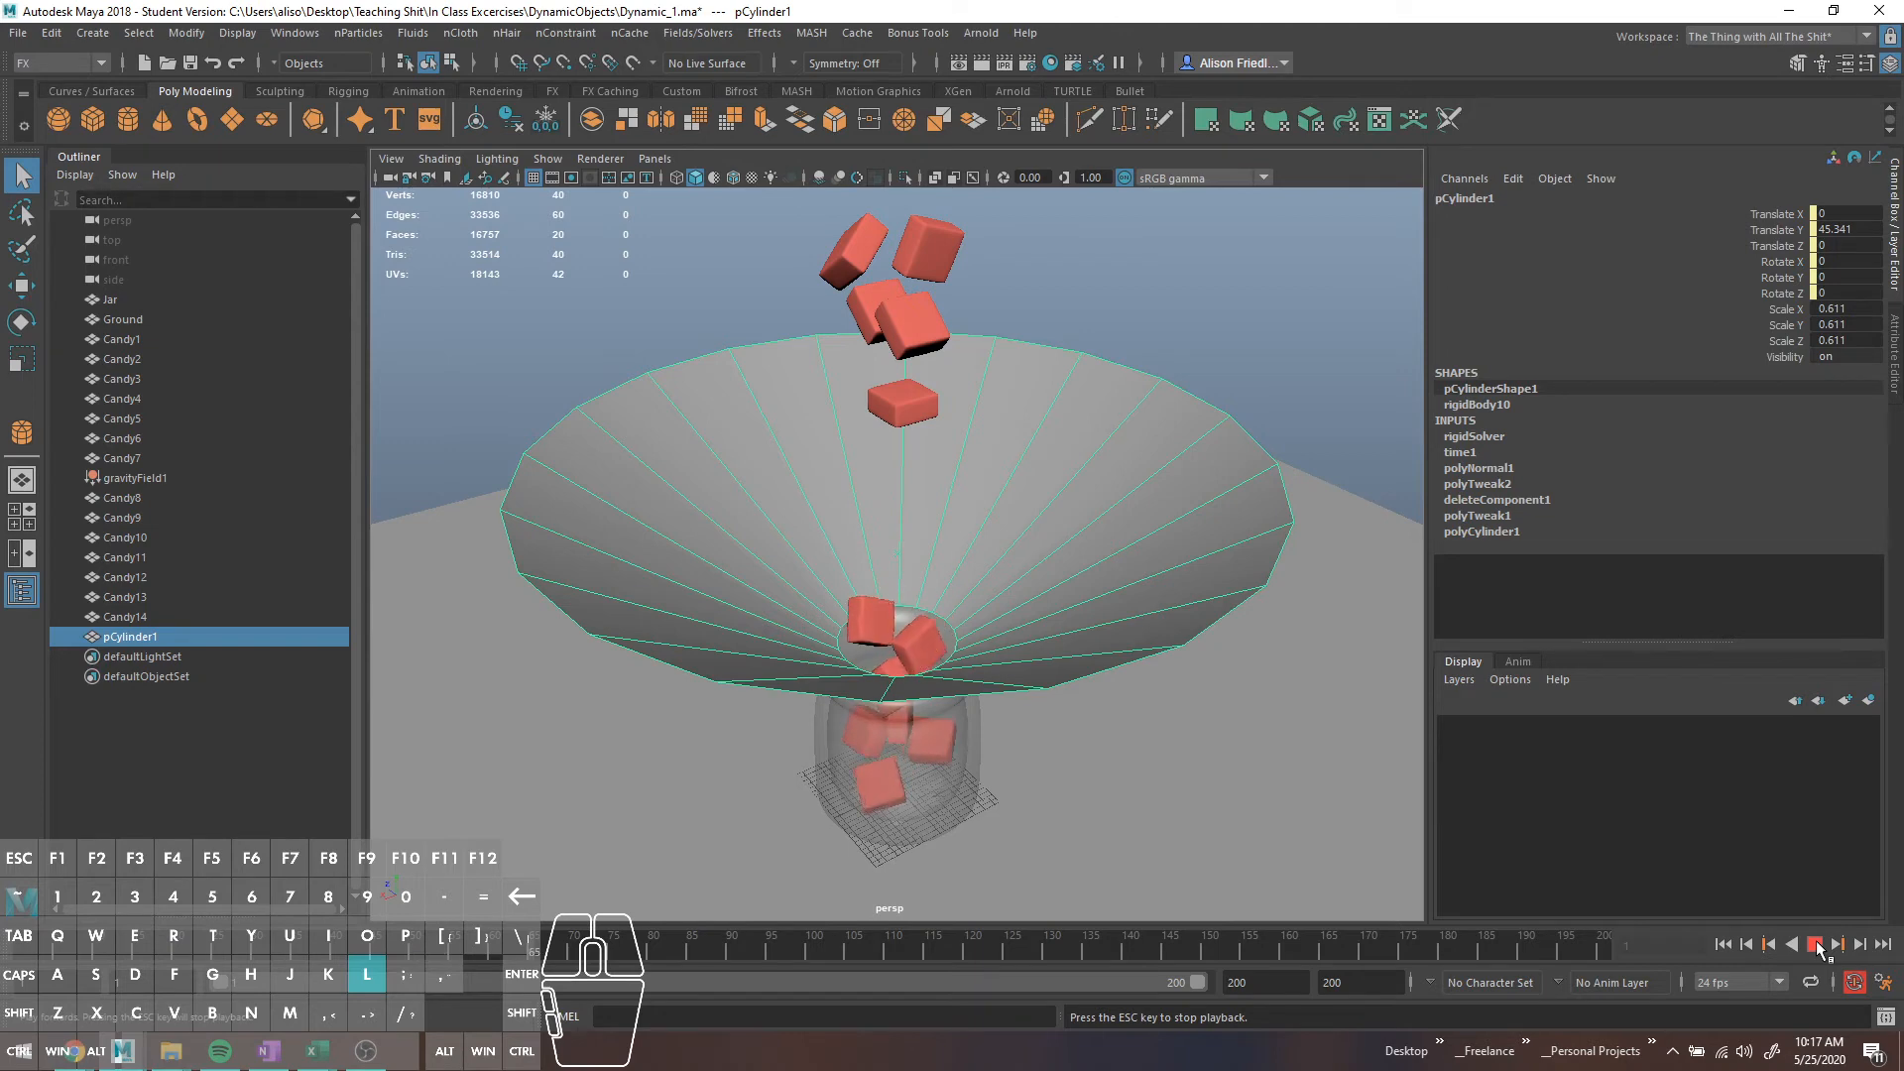
pyautogui.click(1816, 942)
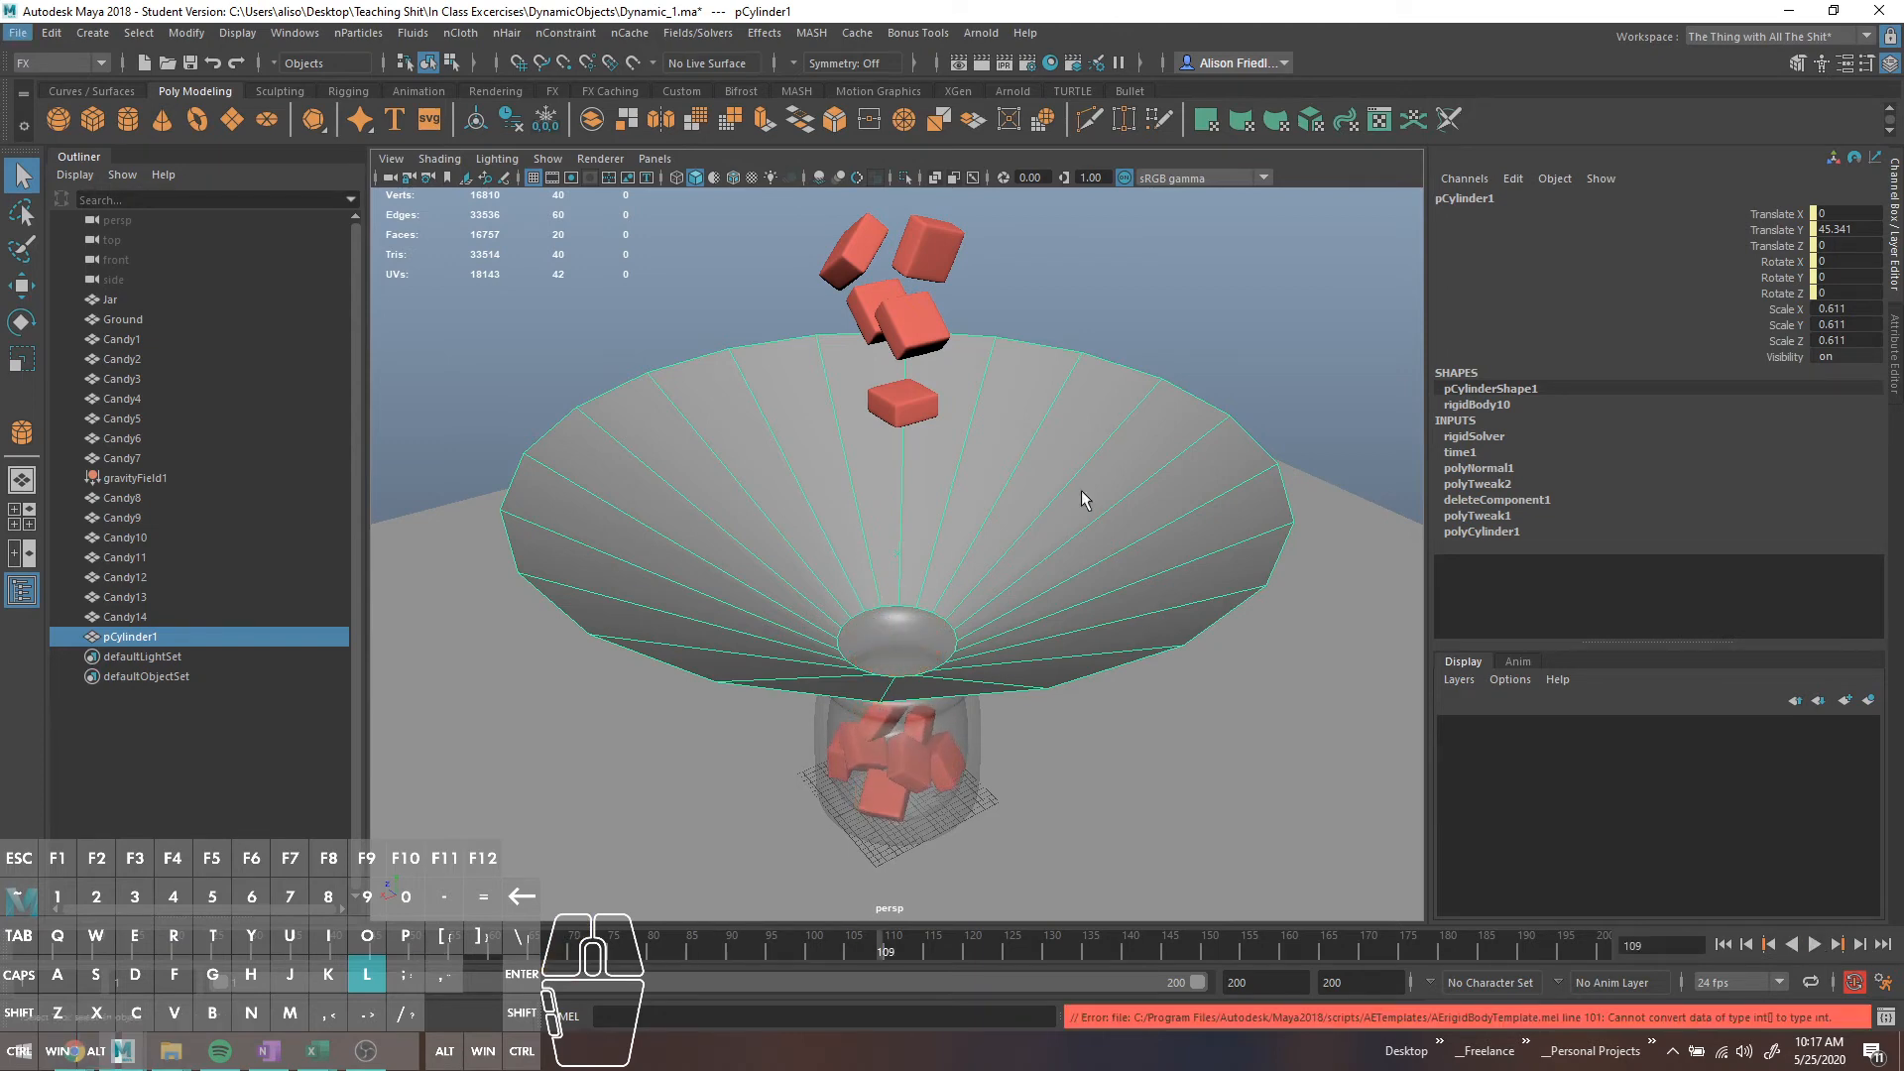
# Duplicate Candy8 through Candy14 and shift the copies sideways beside the originals above the funnel
pyautogui.keyDown('alt'); pyautogui.moveTo(934, 484); pyautogui.dragTo(943, 412); pyautogui.keyUp('alt')
pyautogui.keyDown('alt'); pyautogui.moveTo(943, 412); pyautogui.dragTo(955, 603, button='middle'); pyautogui.keyUp('alt')
pyautogui.moveTo(955, 603)
pyautogui.keyDown('alt'); pyautogui.mouseDown()
pyautogui.moveTo(836, 350)
pyautogui.moveTo(967, 587)
pyautogui.mouseUp(); pyautogui.keyUp('alt')
pyautogui.hotkey('ctrl', 'd')
pyautogui.press('w')
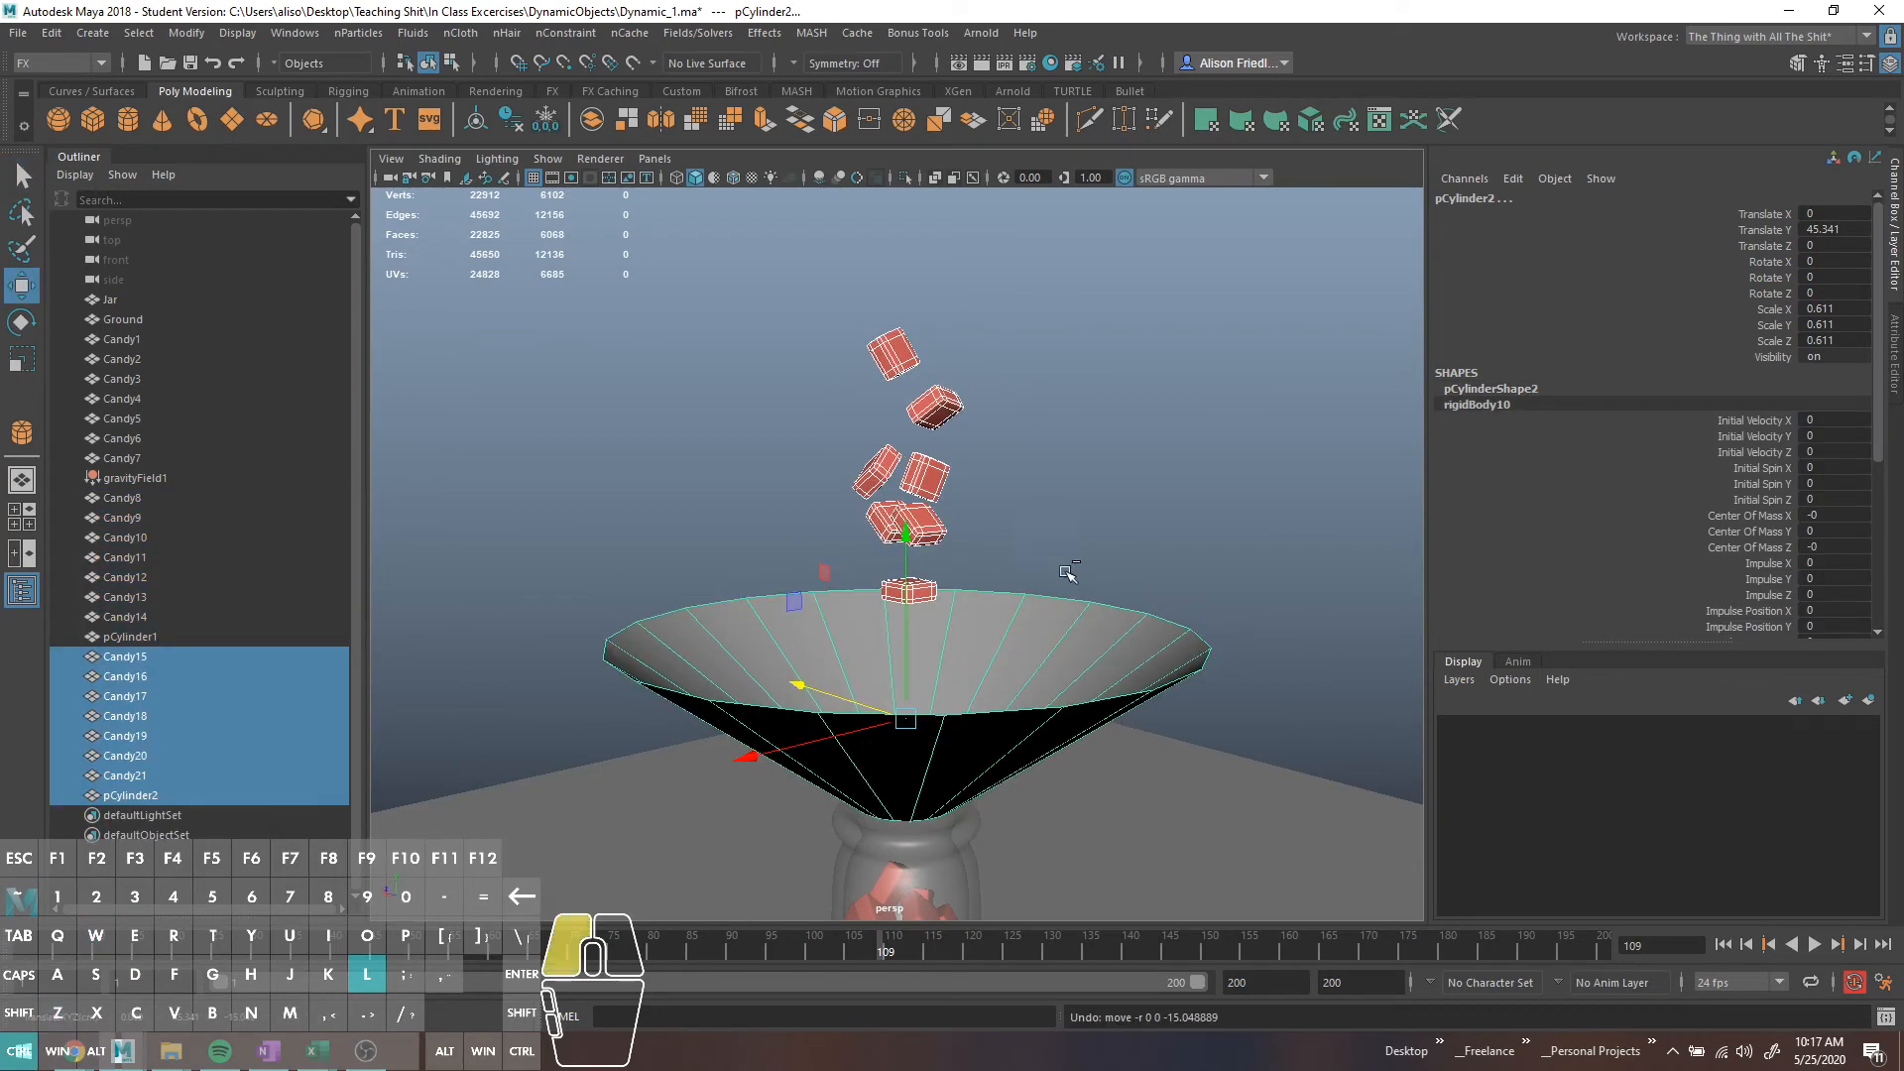
pyautogui.keyDown('ctrl'); pyautogui.click(1078, 669); pyautogui.keyUp('ctrl')
pyautogui.keyDown('alt'); pyautogui.moveTo(883, 403); pyautogui.dragTo(884, 474); pyautogui.keyUp('alt')
pyautogui.moveTo(798, 396); pyautogui.dragTo(899, 412)
# Delete the surplus funnel copy pCylinder2
pyautogui.click(151, 794)
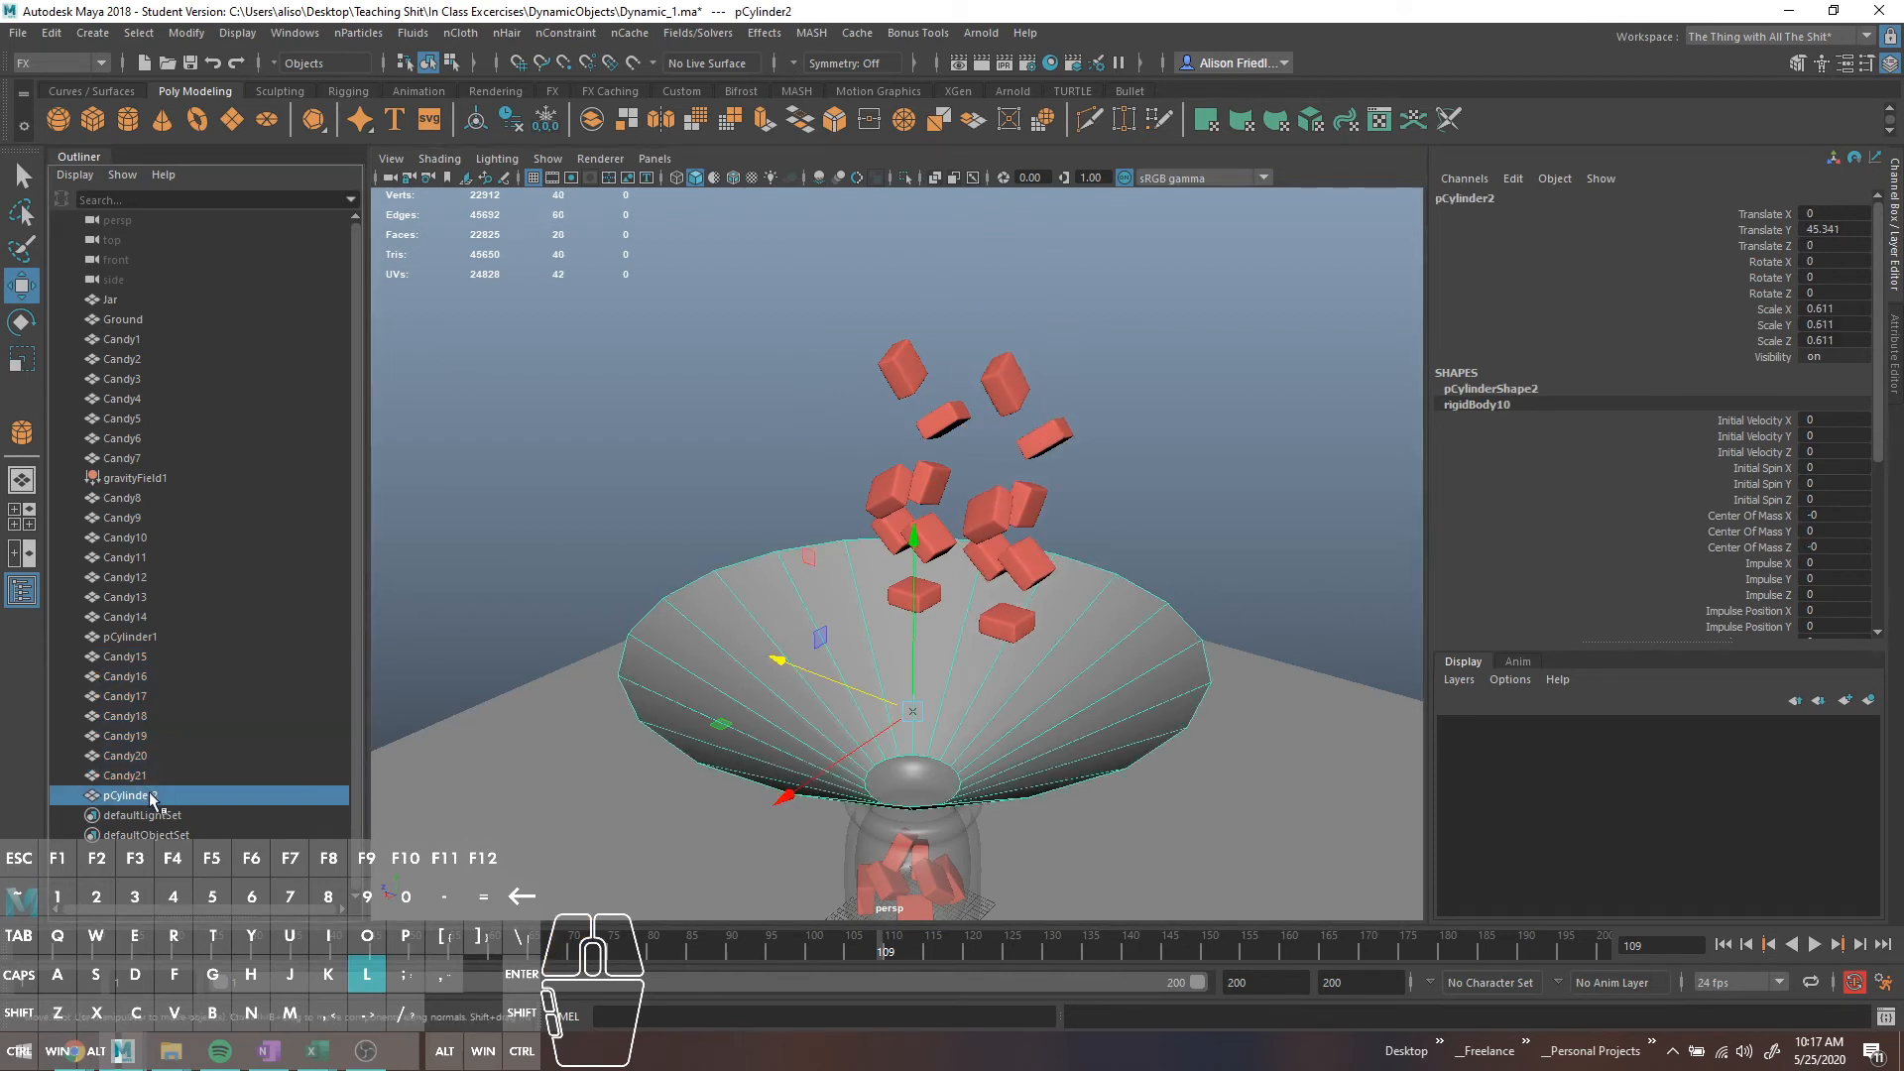
pyautogui.press('Delete')
pyautogui.keyDown('alt'); pyautogui.moveTo(915, 659); pyautogui.dragTo(885, 627); pyautogui.keyUp('alt')
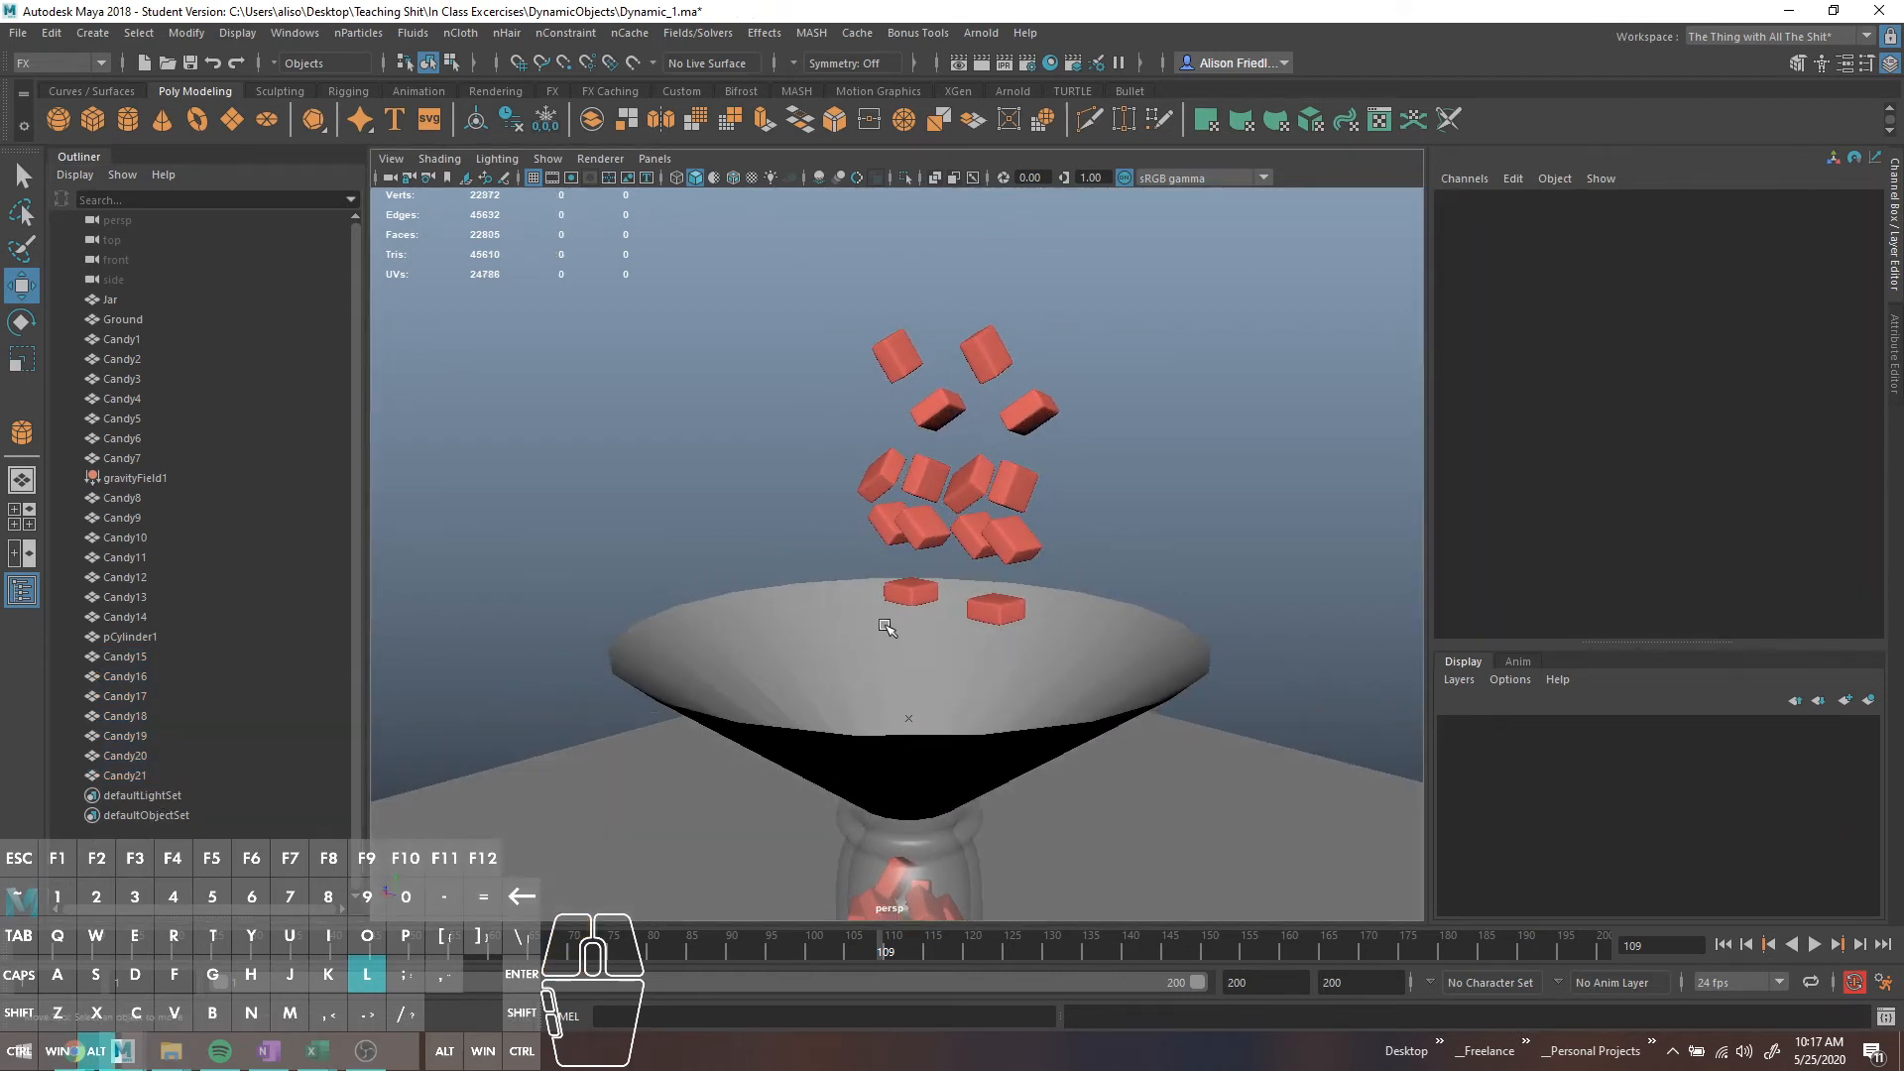
# Select Candy8 through Candy21 above the funnel and try to make them active rigid bodies
pyautogui.moveTo(845, 315); pyautogui.dragTo(1075, 587)
pyautogui.click(704, 32)
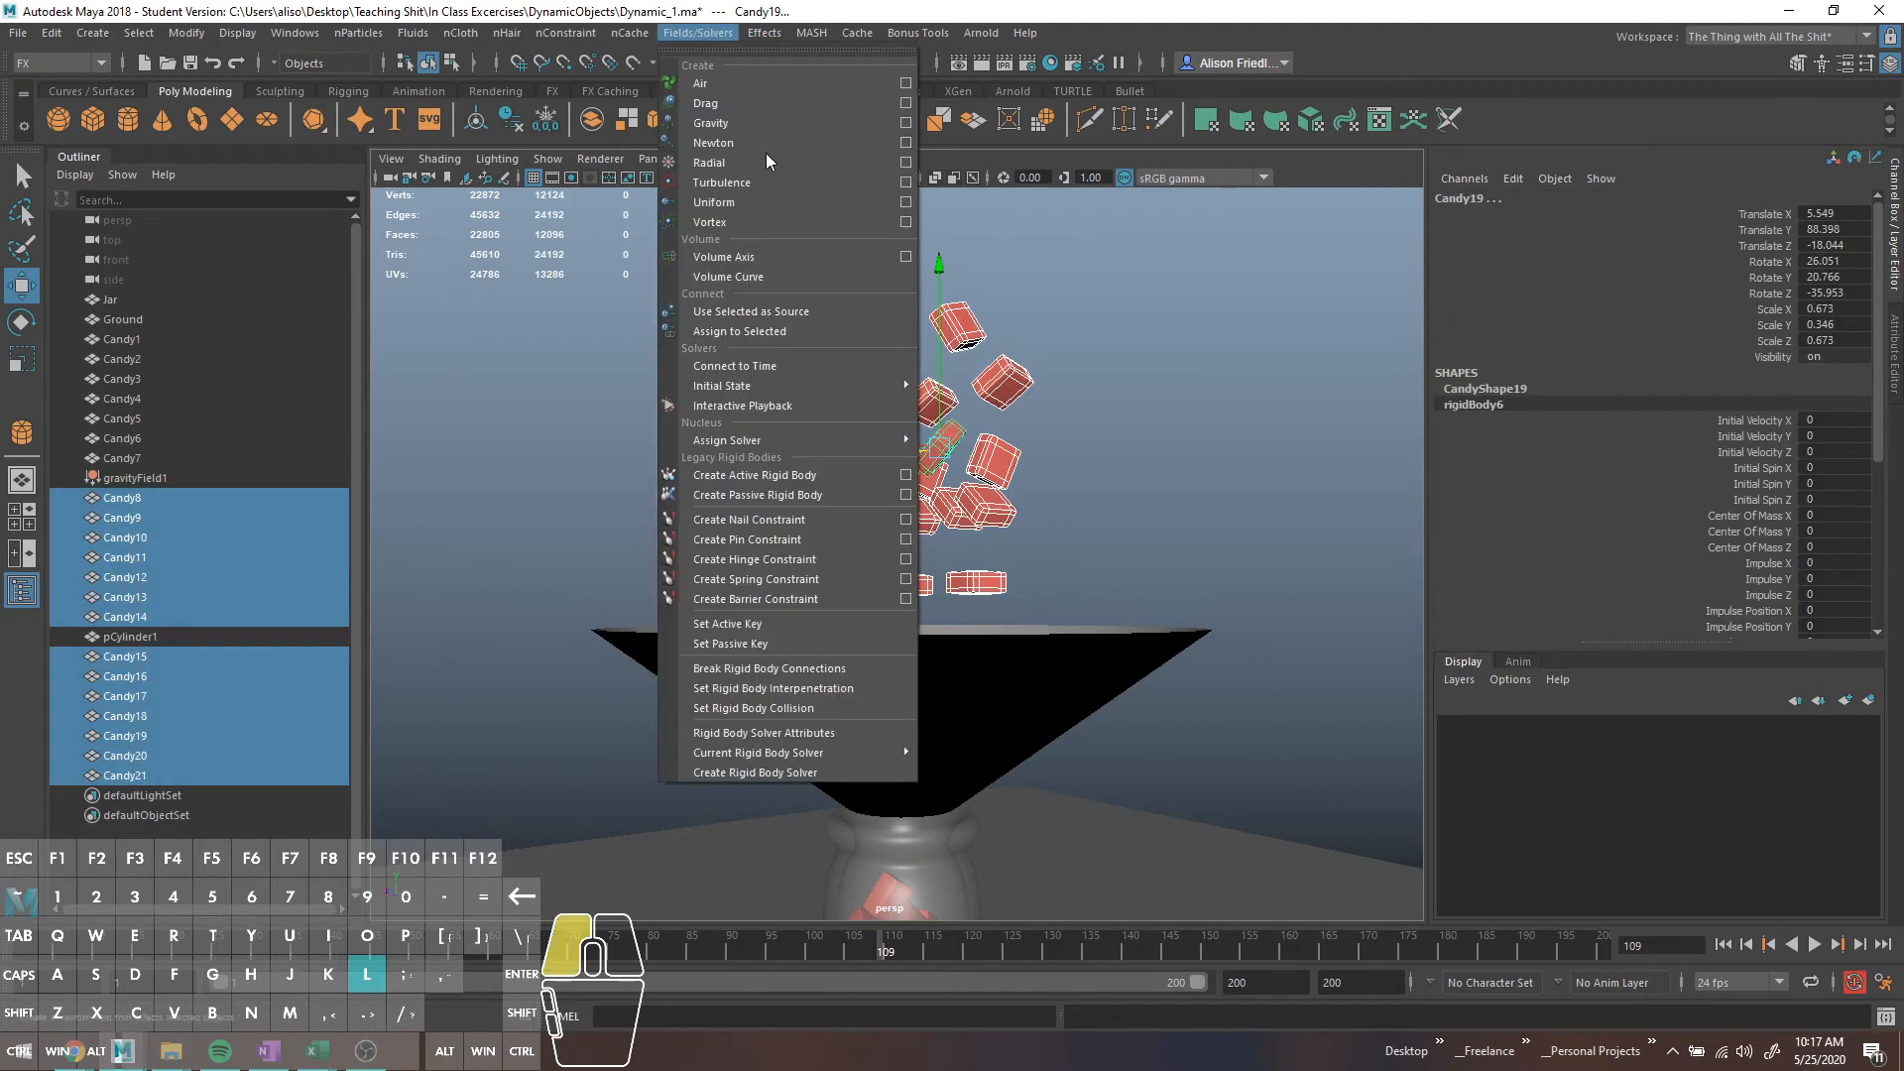
pyautogui.click(776, 473)
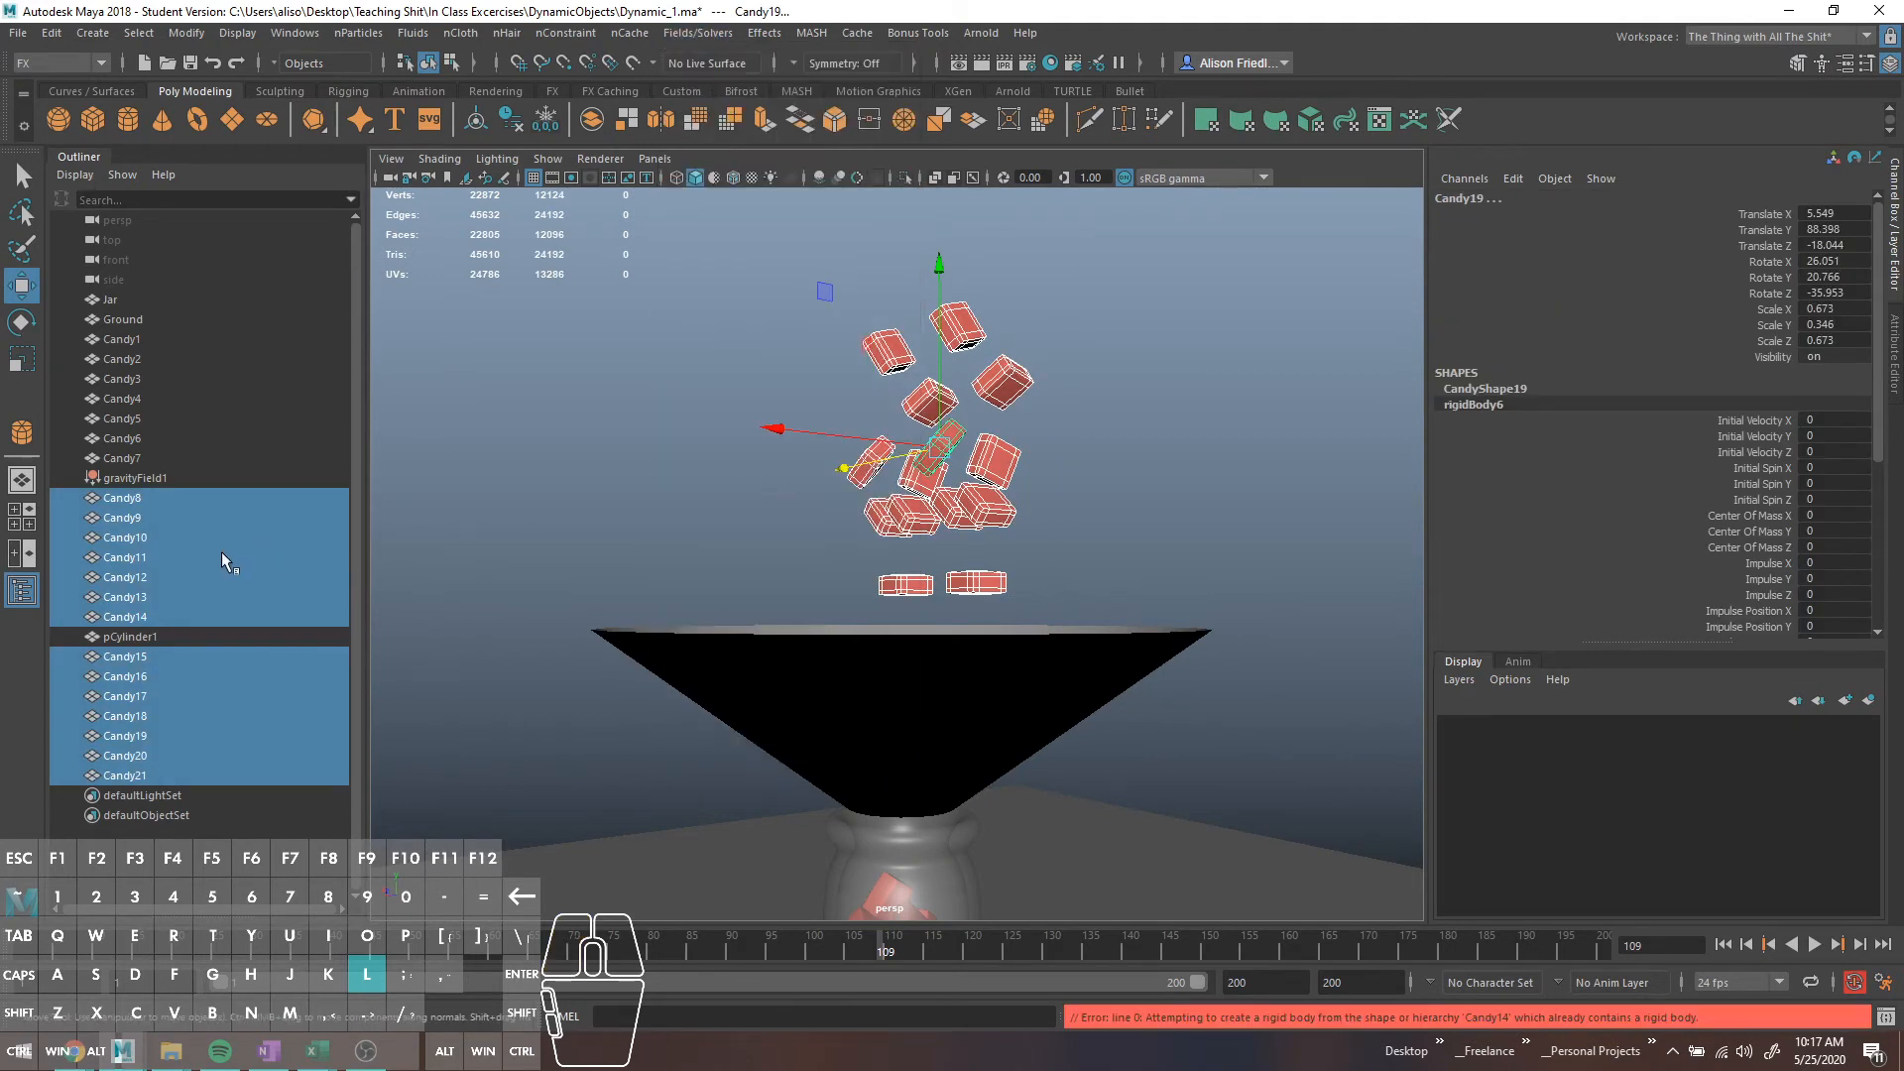
# Delete the copied rigid bodies from Candy8 through Candy21 and create new active rigid bodies on these candies
pyautogui.moveTo(52, 33); pyautogui.dragTo(401, 480)
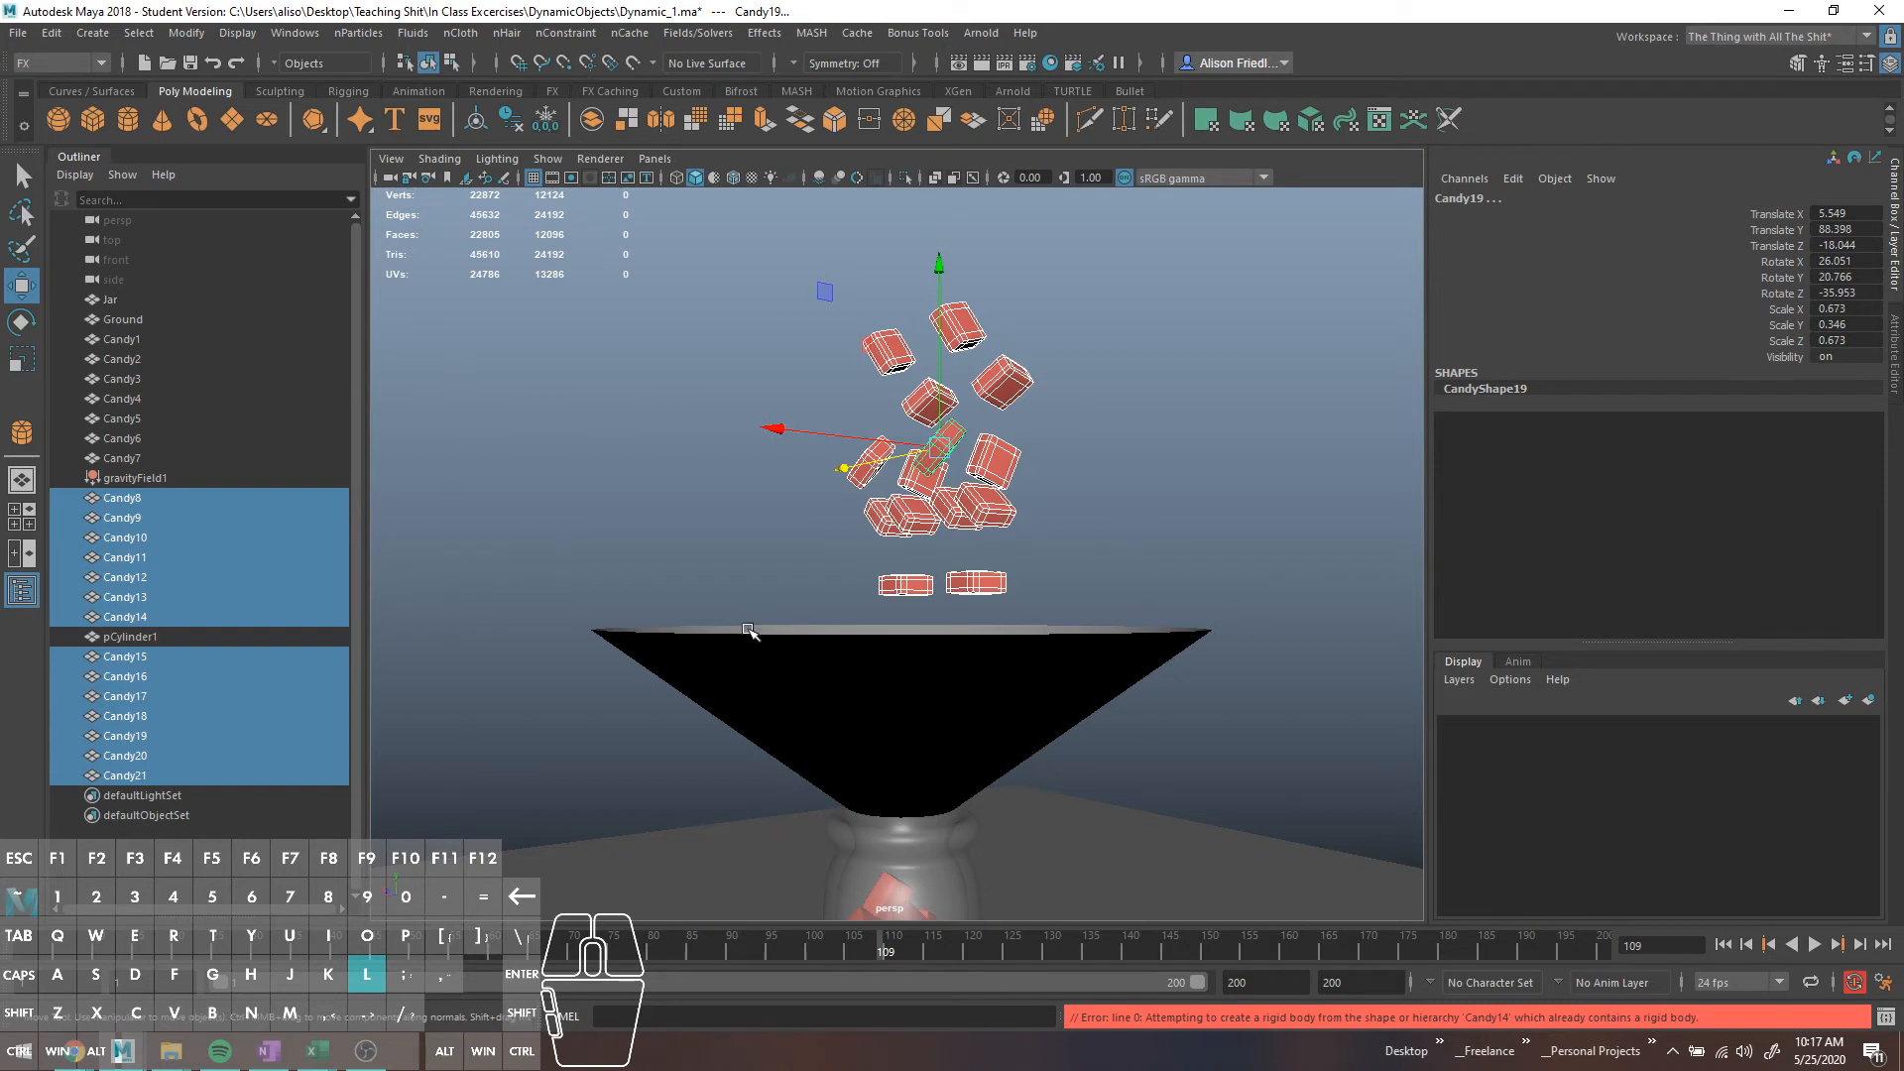
pyautogui.click(706, 32)
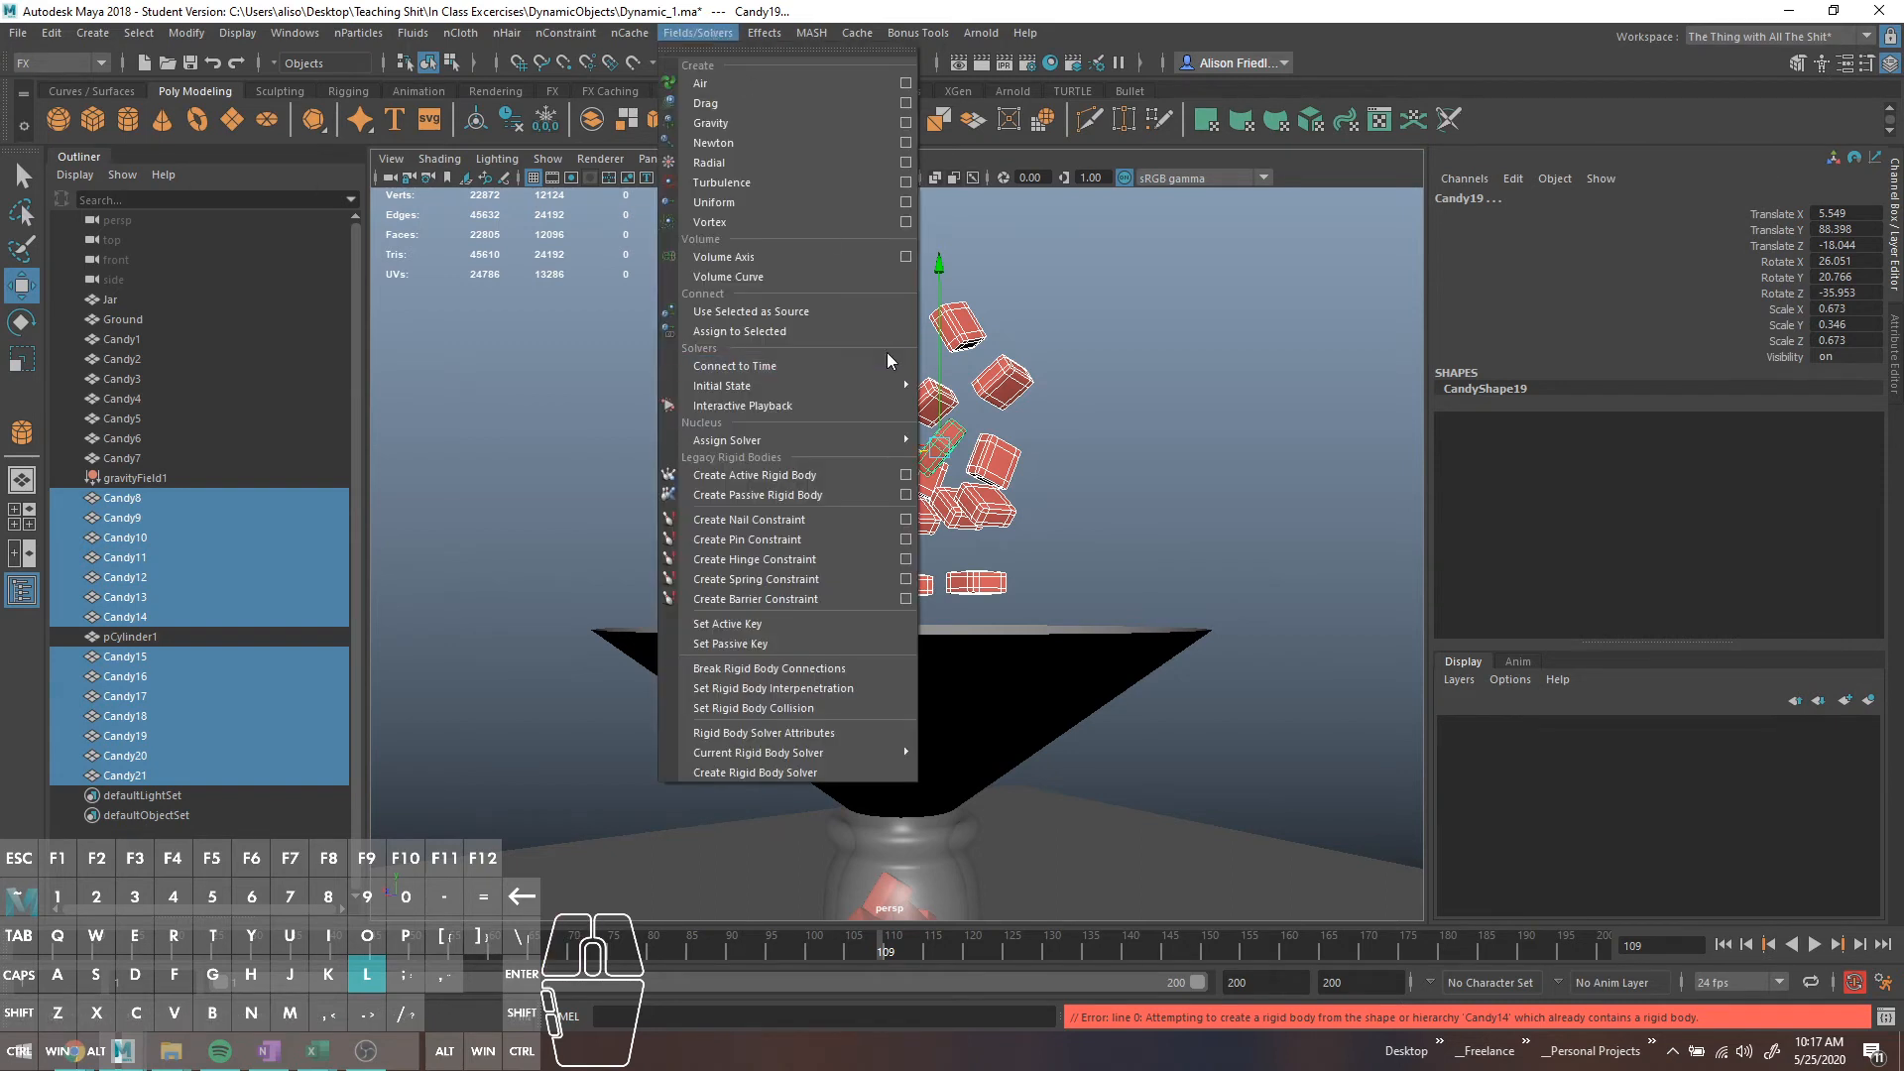
pyautogui.click(827, 474)
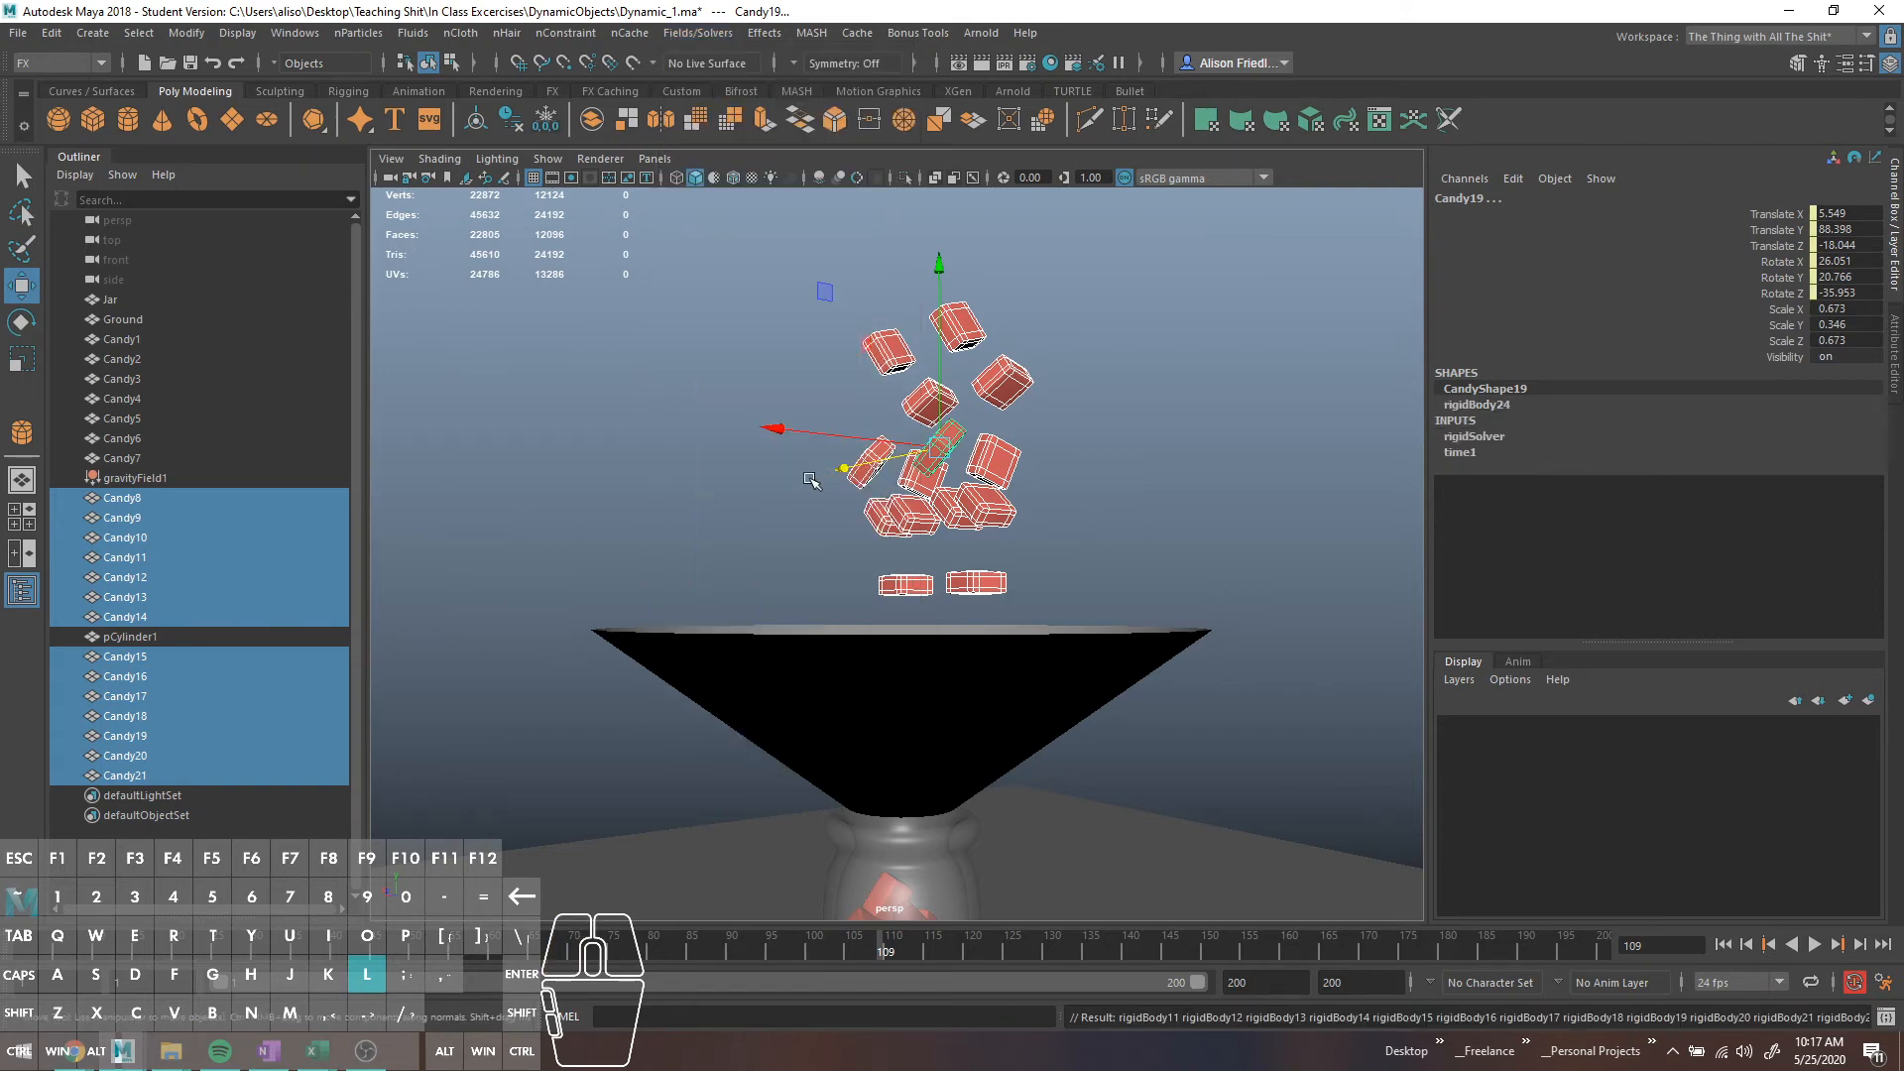
# Assign gravityField1 to Candy8 through Candy21
pyautogui.keyDown('ctrl'); pyautogui.click(135, 478); pyautogui.keyUp('ctrl')
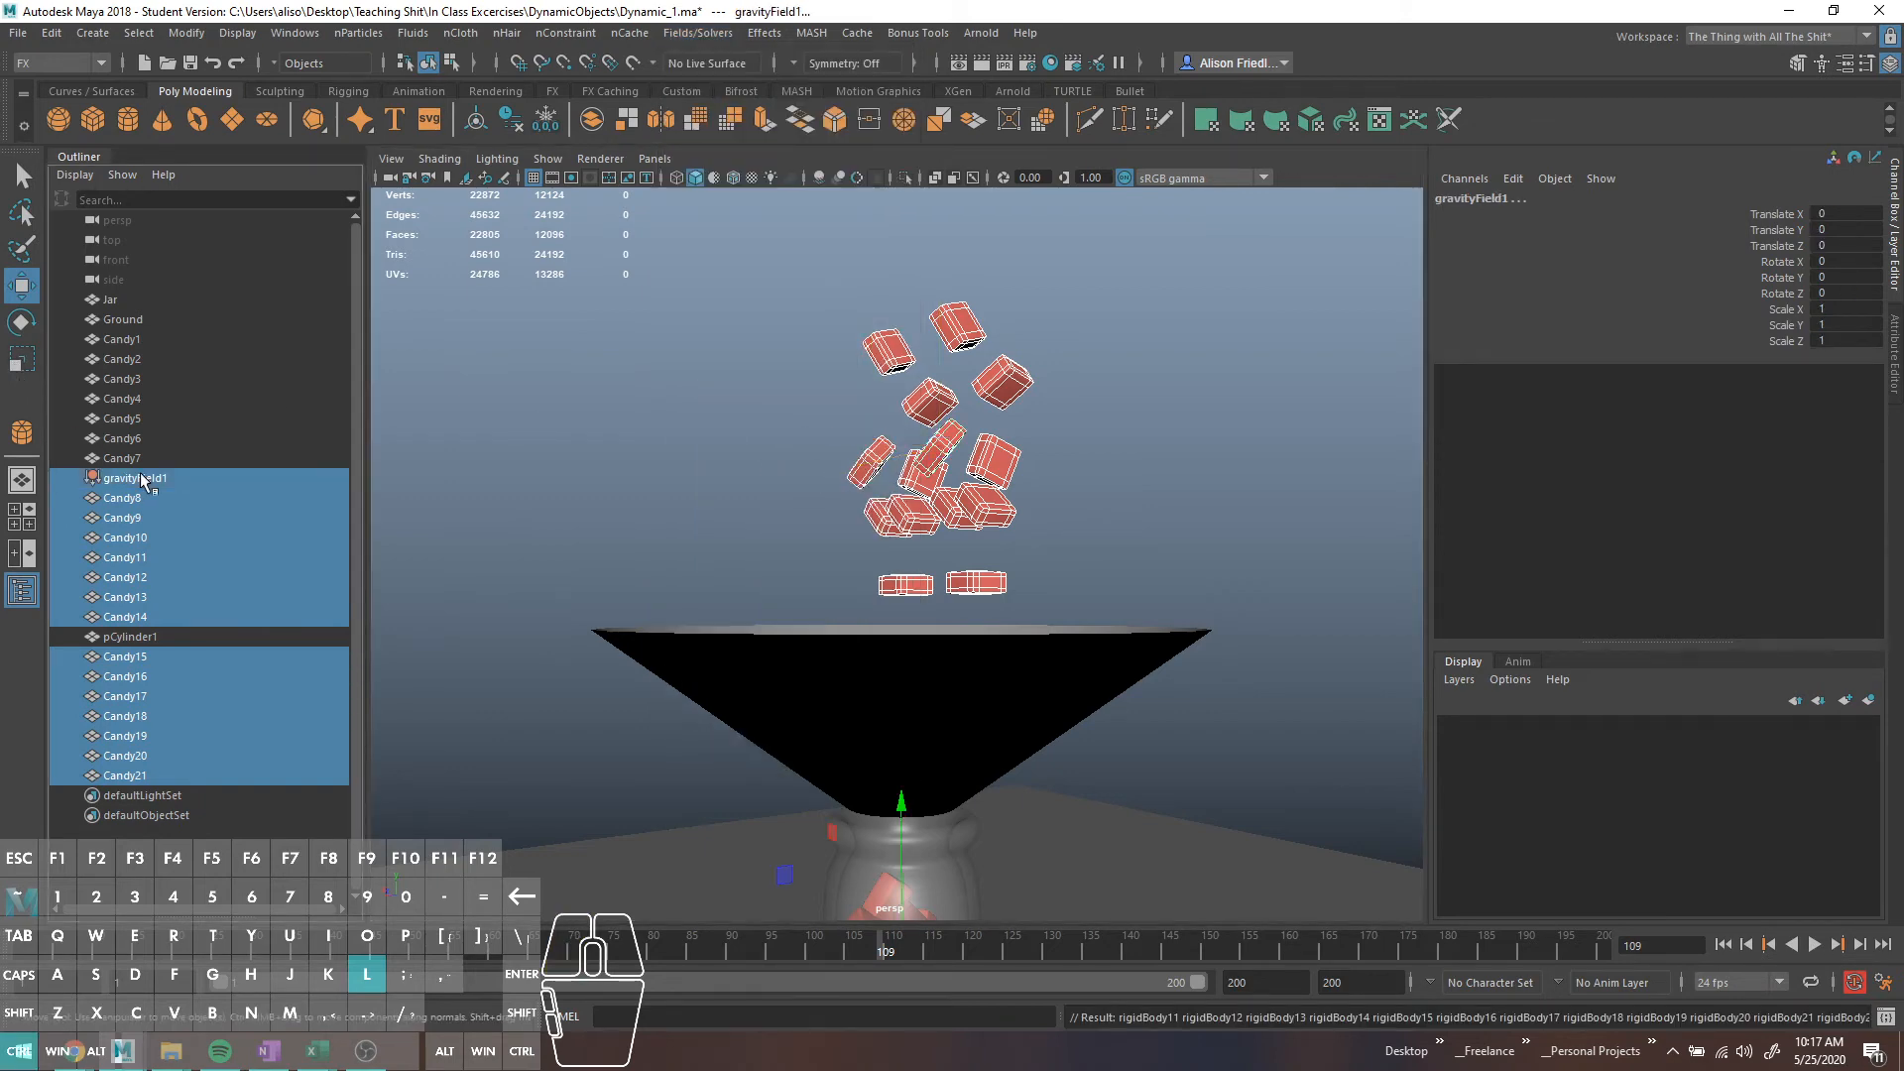
pyautogui.click(698, 33)
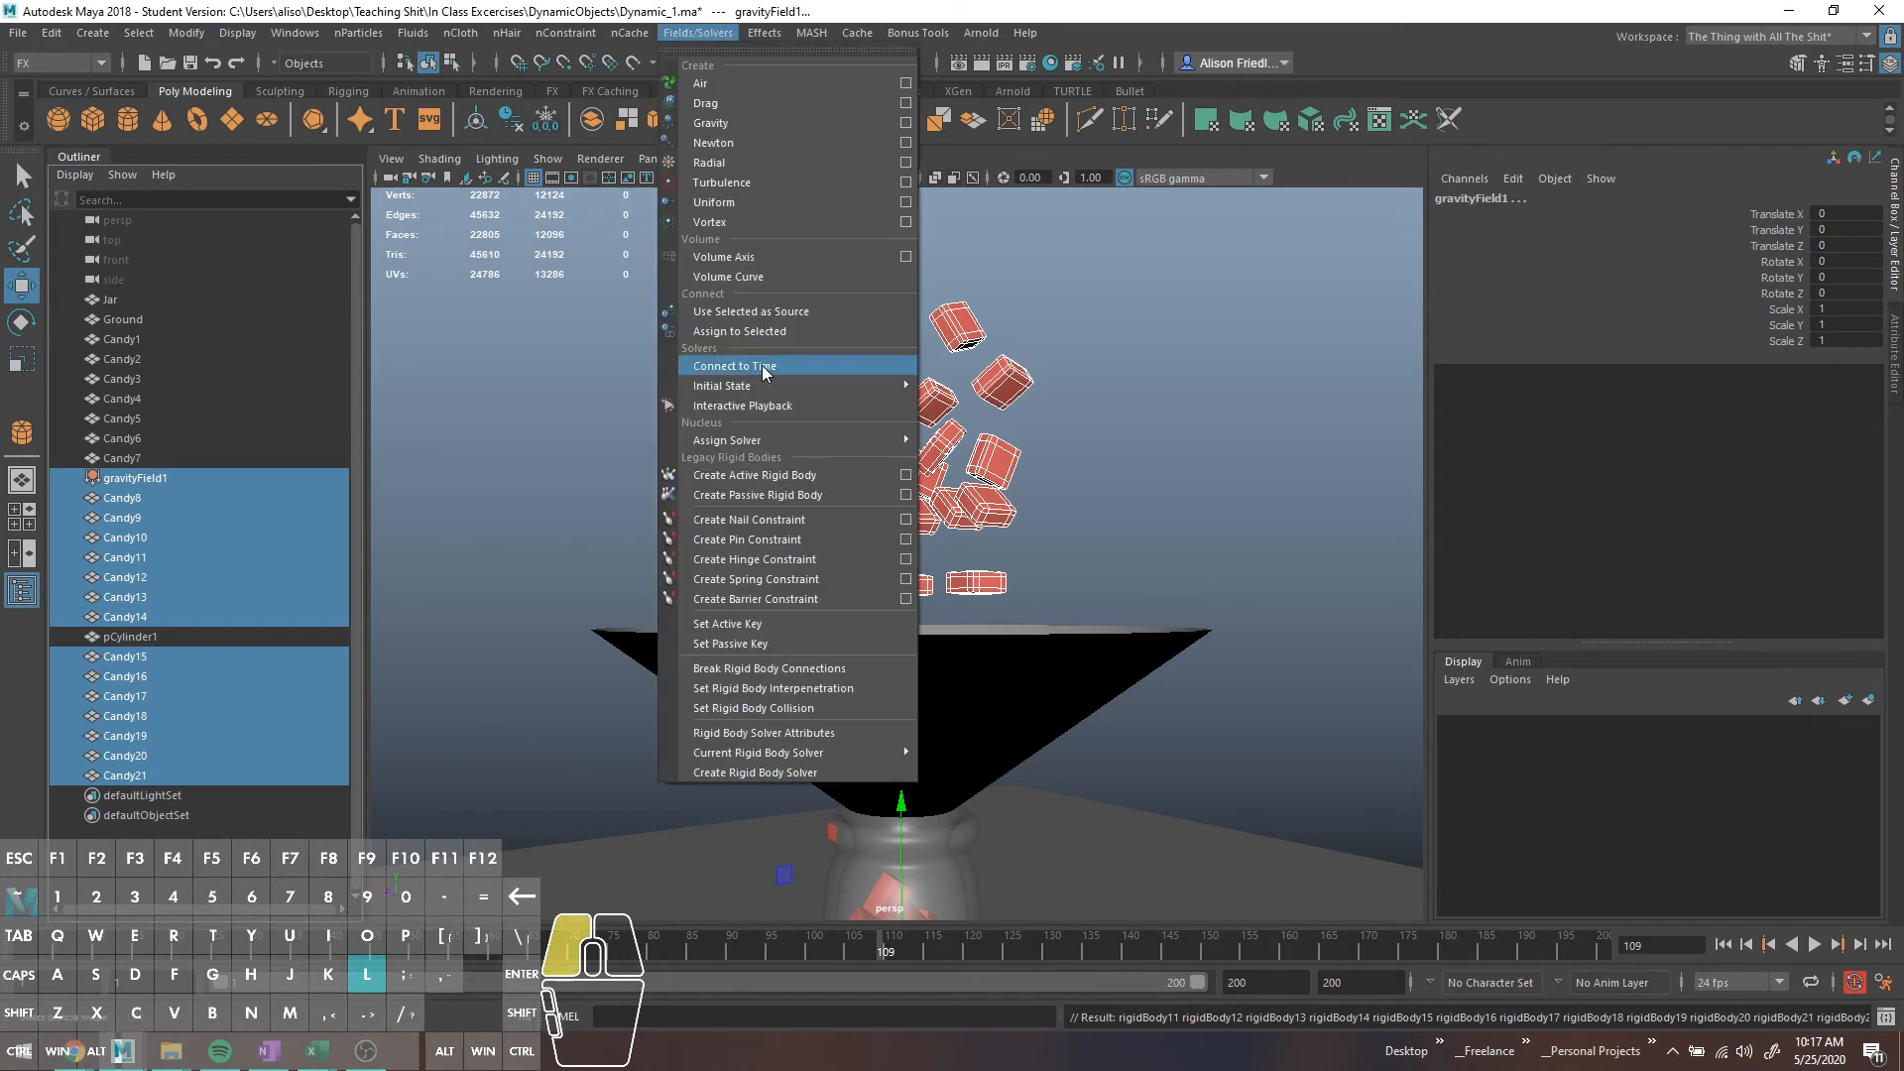
pyautogui.click(745, 333)
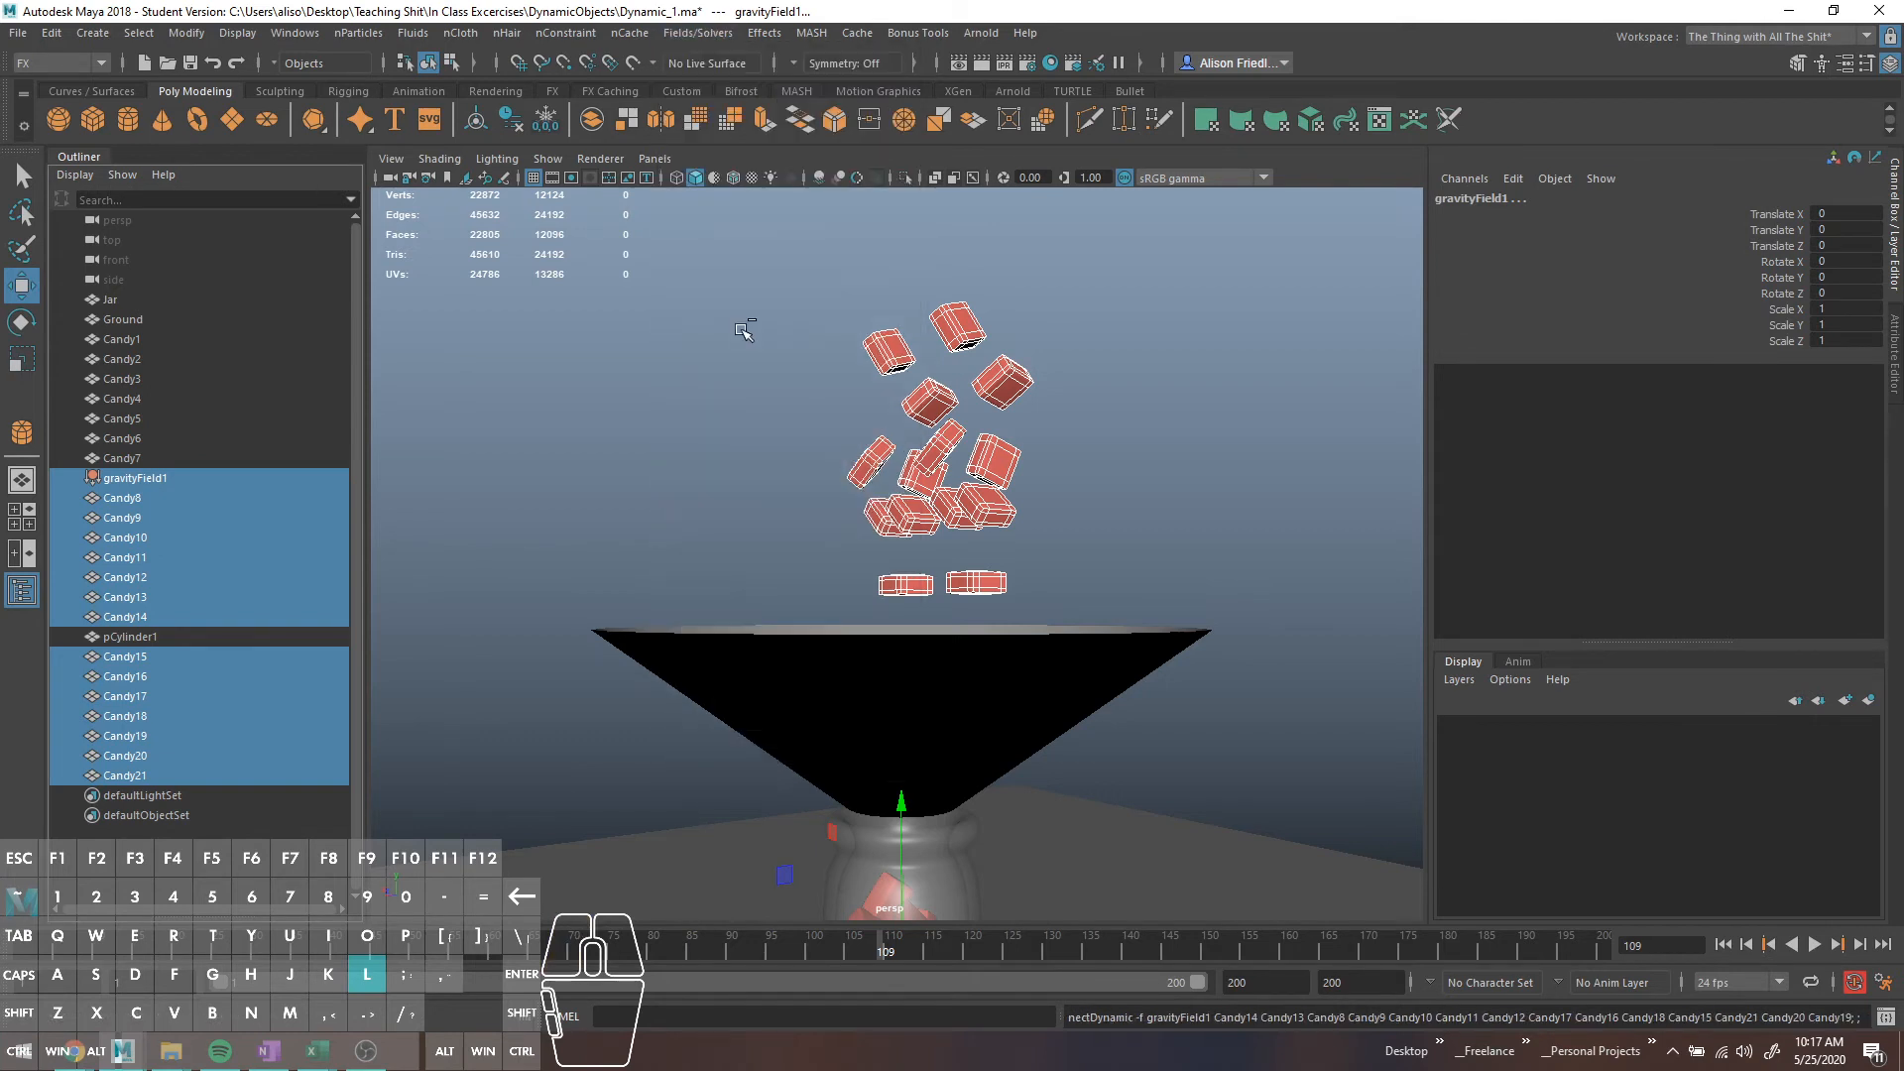
# Play the simulation from the first frame and examine how all the candies fall through the funnel into the jar
pyautogui.click(1723, 944)
pyautogui.click(1815, 944)
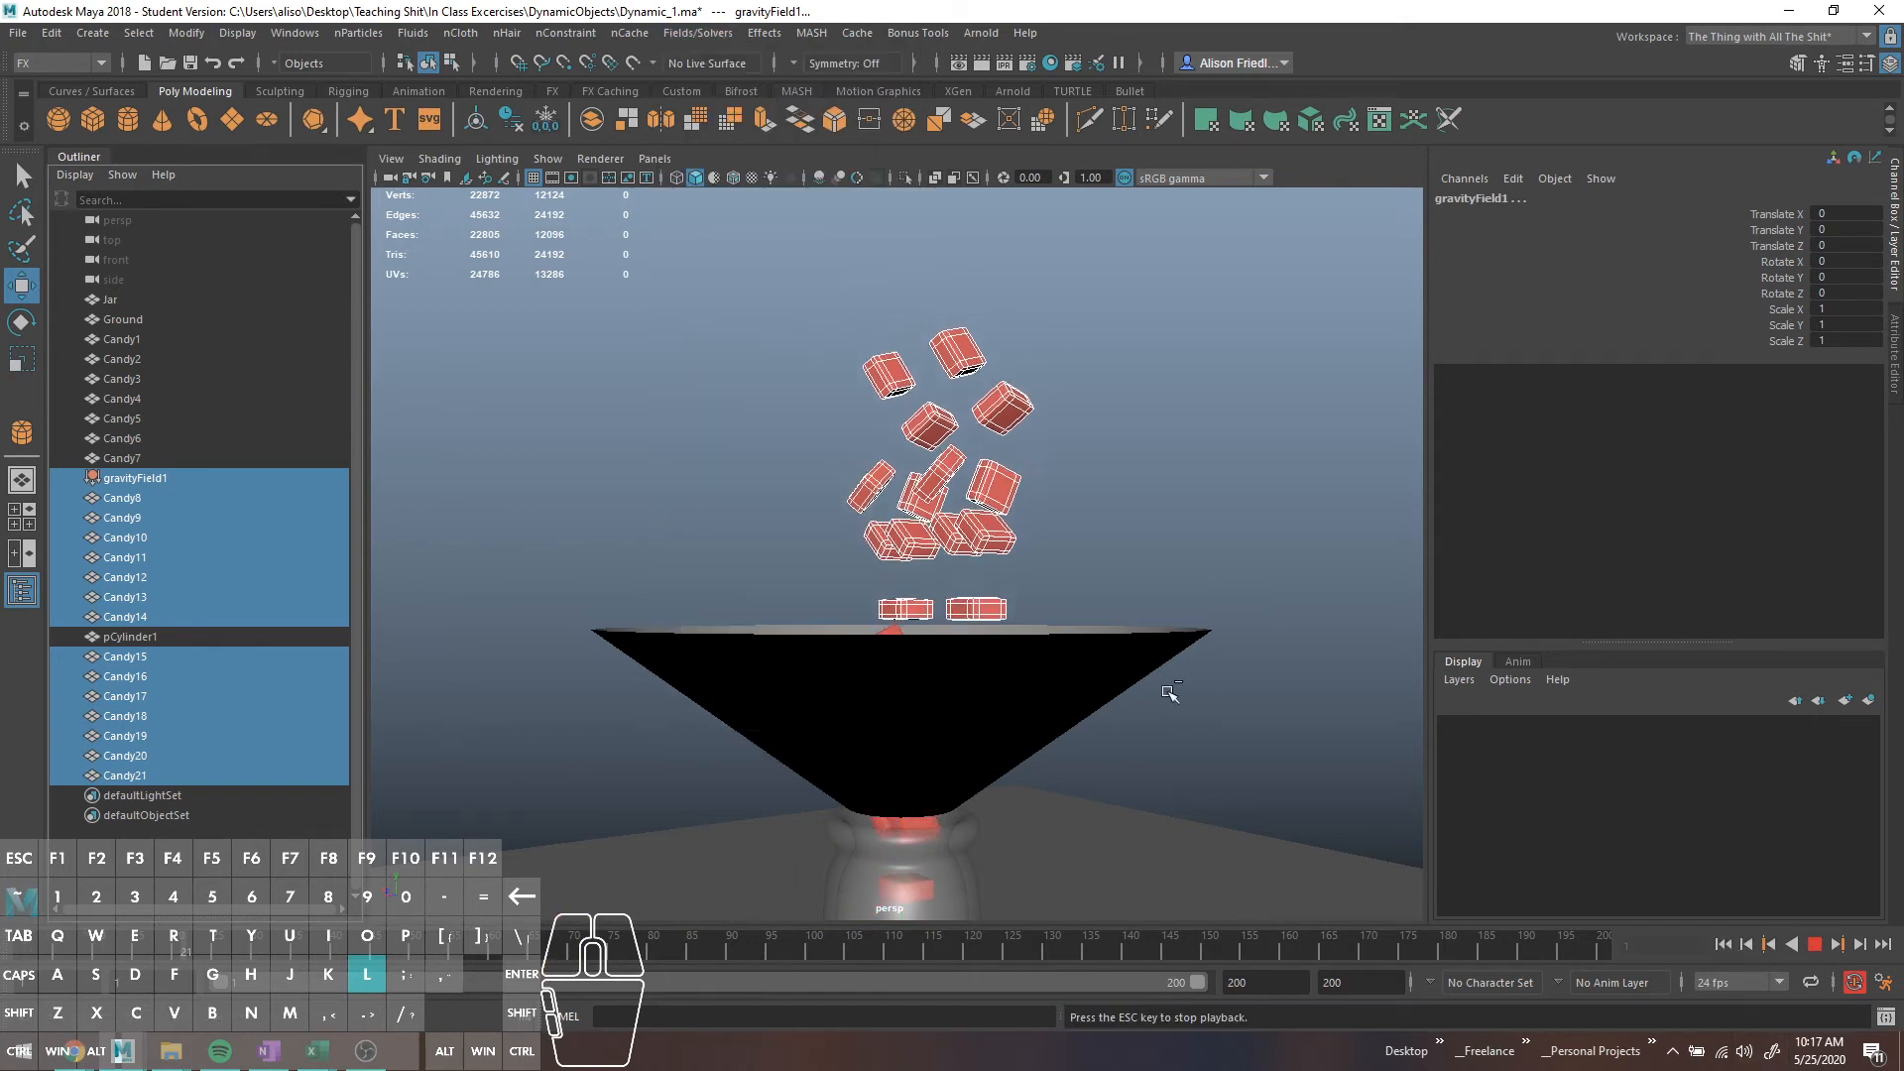
pyautogui.keyDown('alt'); pyautogui.moveTo(1213, 692); pyautogui.dragTo(1211, 765); pyautogui.keyUp('alt')
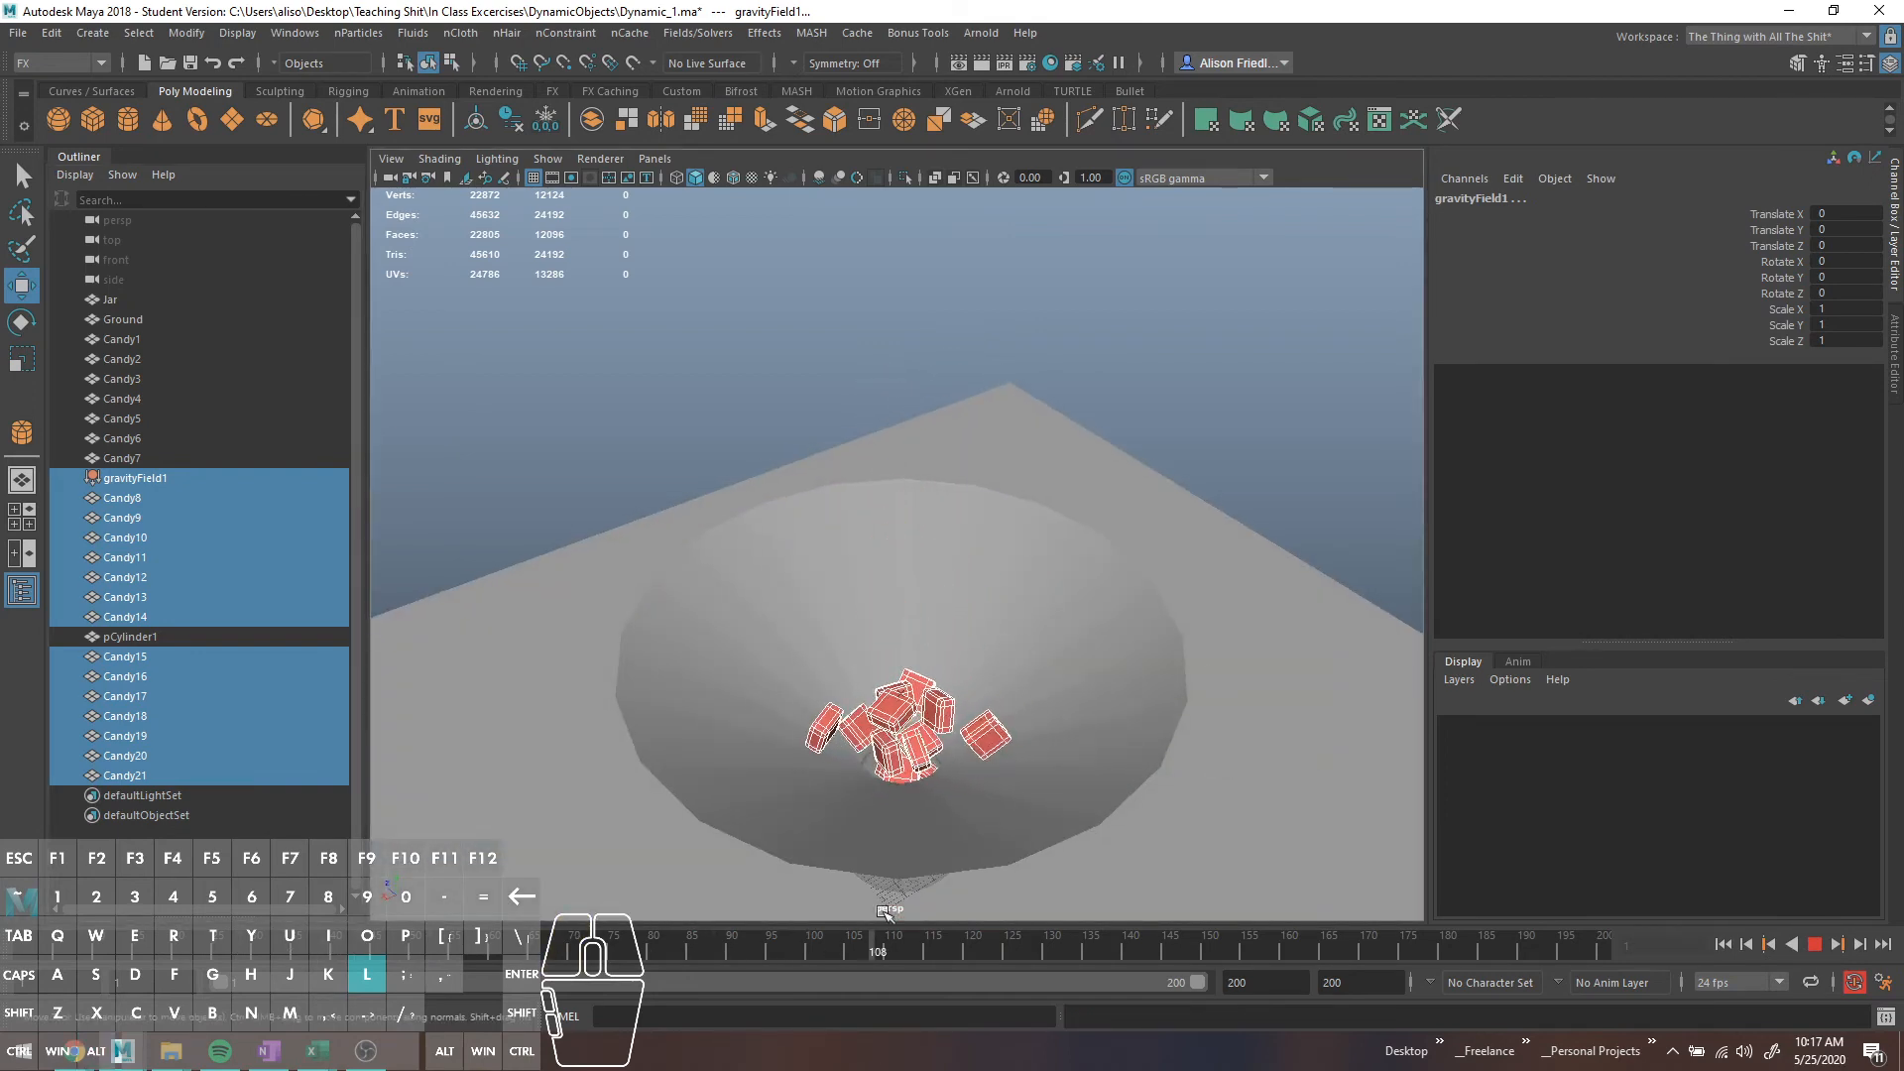
pyautogui.keyDown('alt'); pyautogui.moveTo(997, 708); pyautogui.dragTo(1067, 606); pyautogui.keyUp('alt')
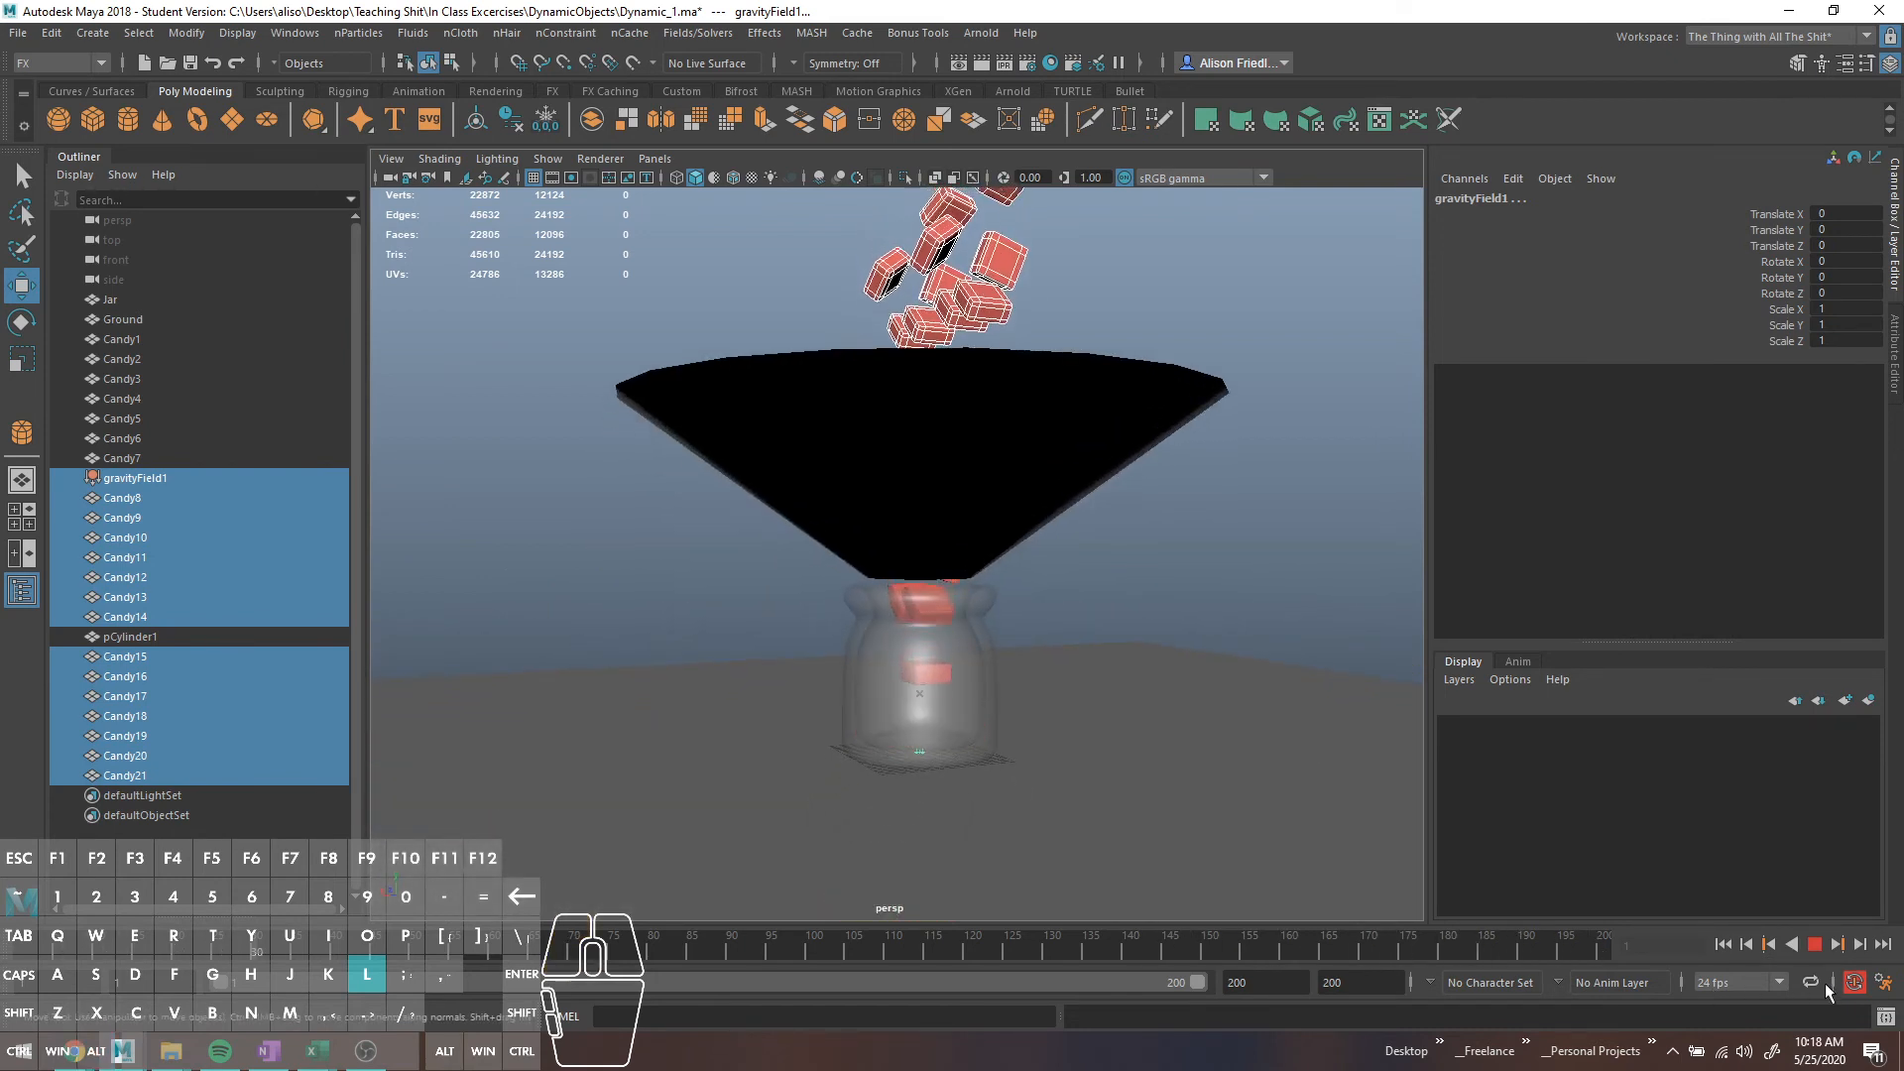
pyautogui.click(1813, 950)
# Set the playback end frame to 30 and replay the simulation with nothing selected
pyautogui.click(1235, 982)
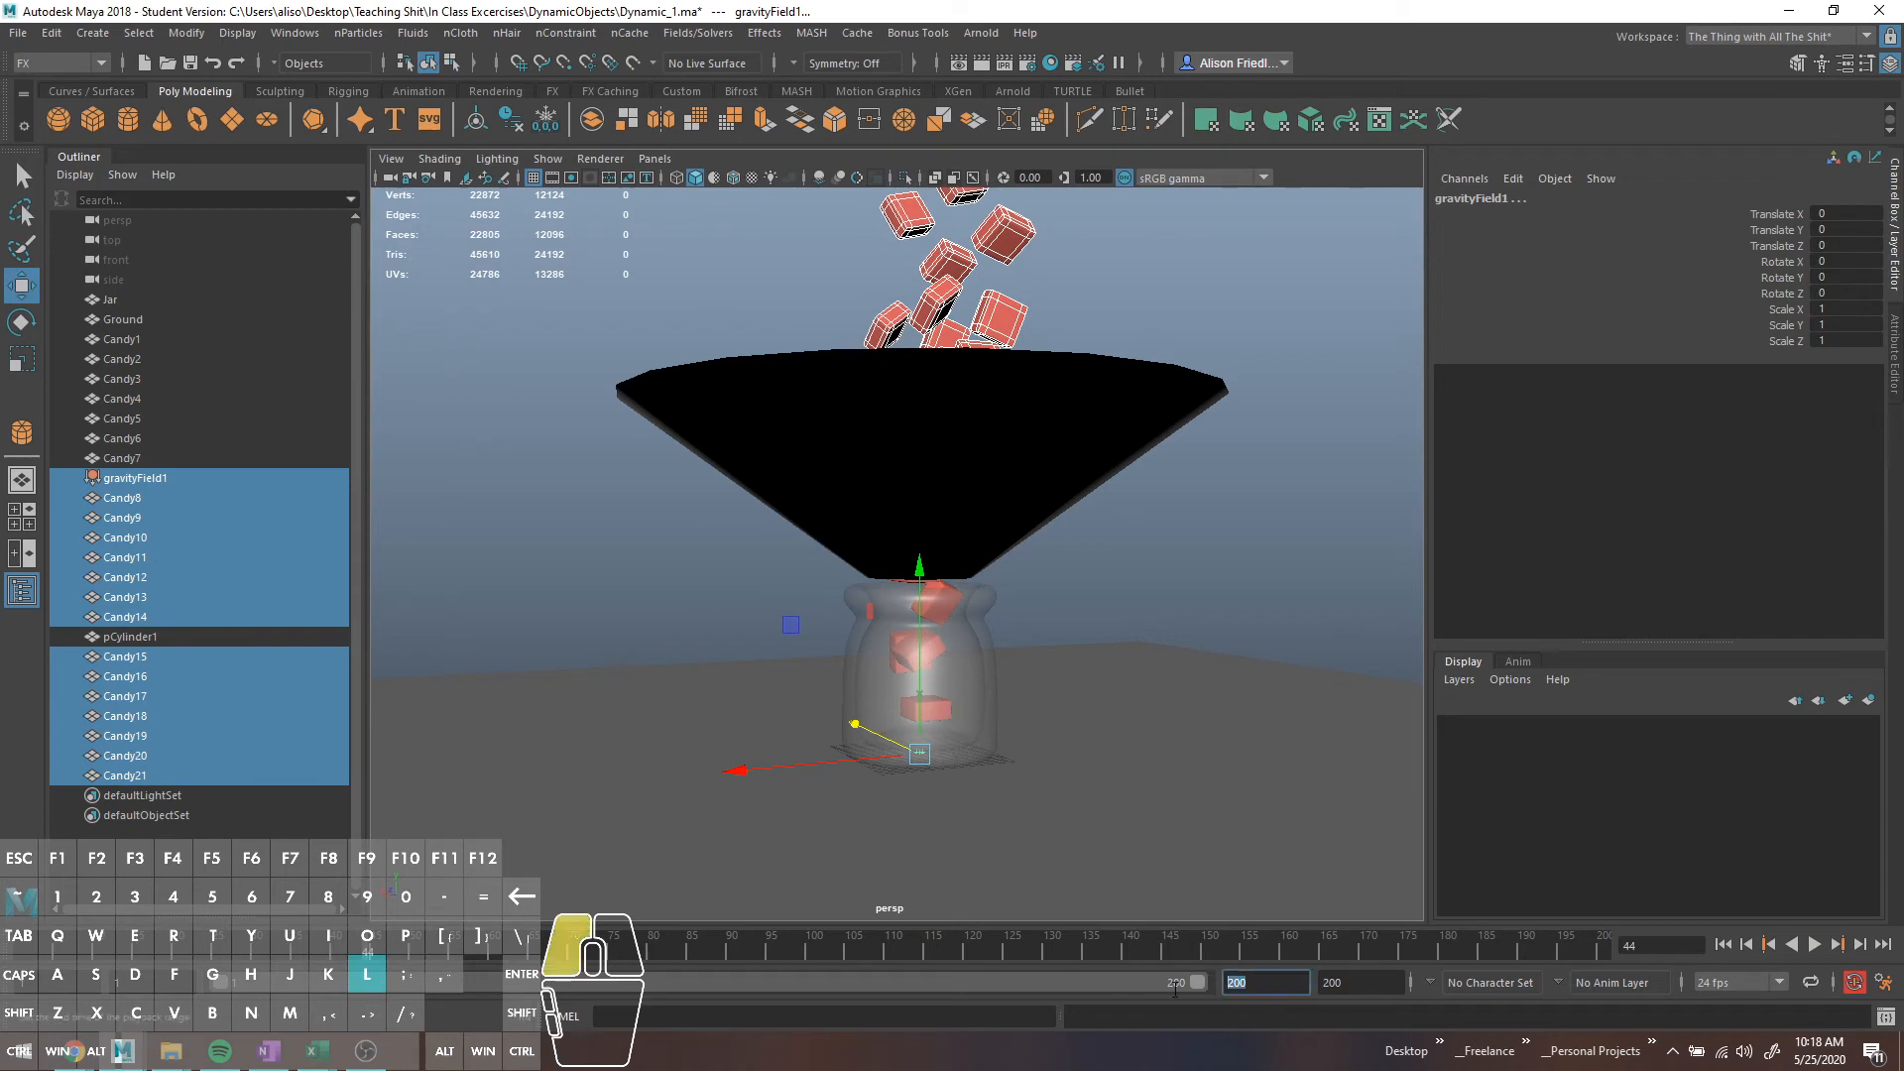
pyautogui.write('30')
pyautogui.press('Return')
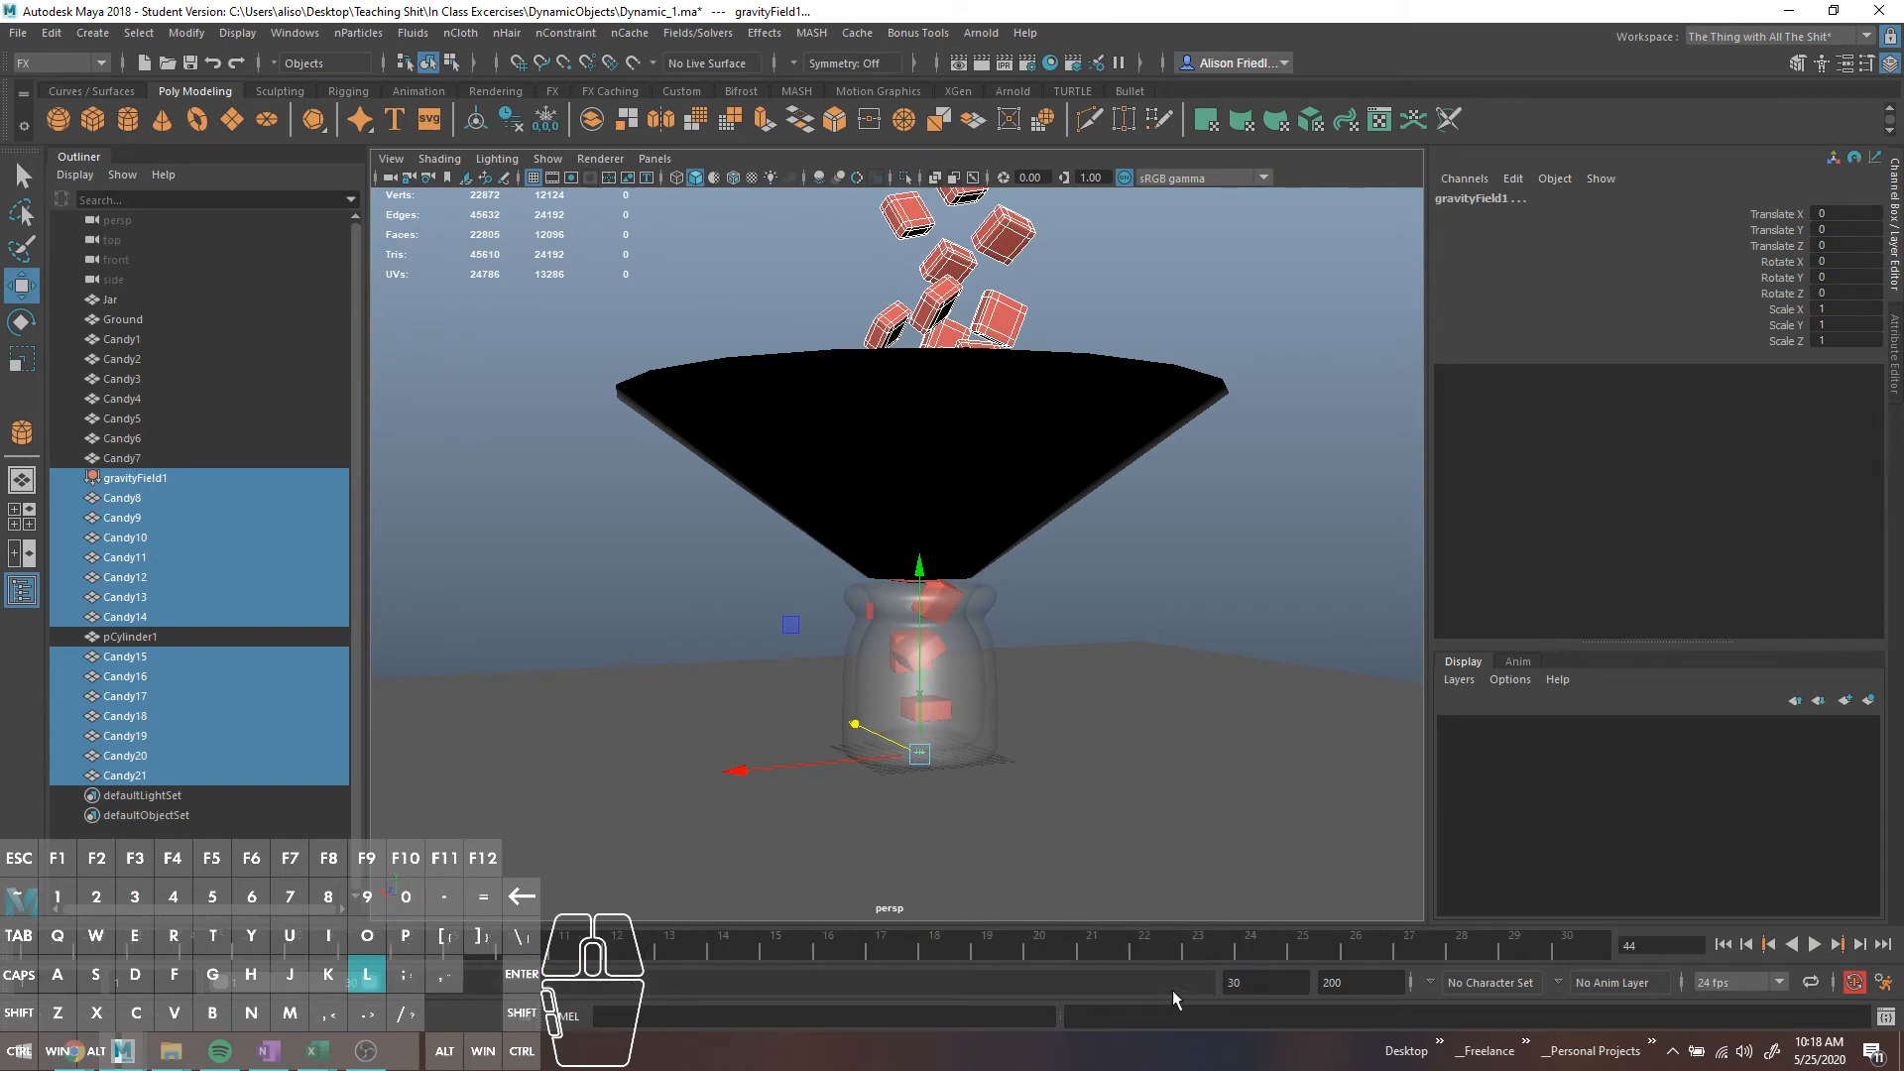
pyautogui.click(1817, 947)
pyautogui.click(1257, 565)
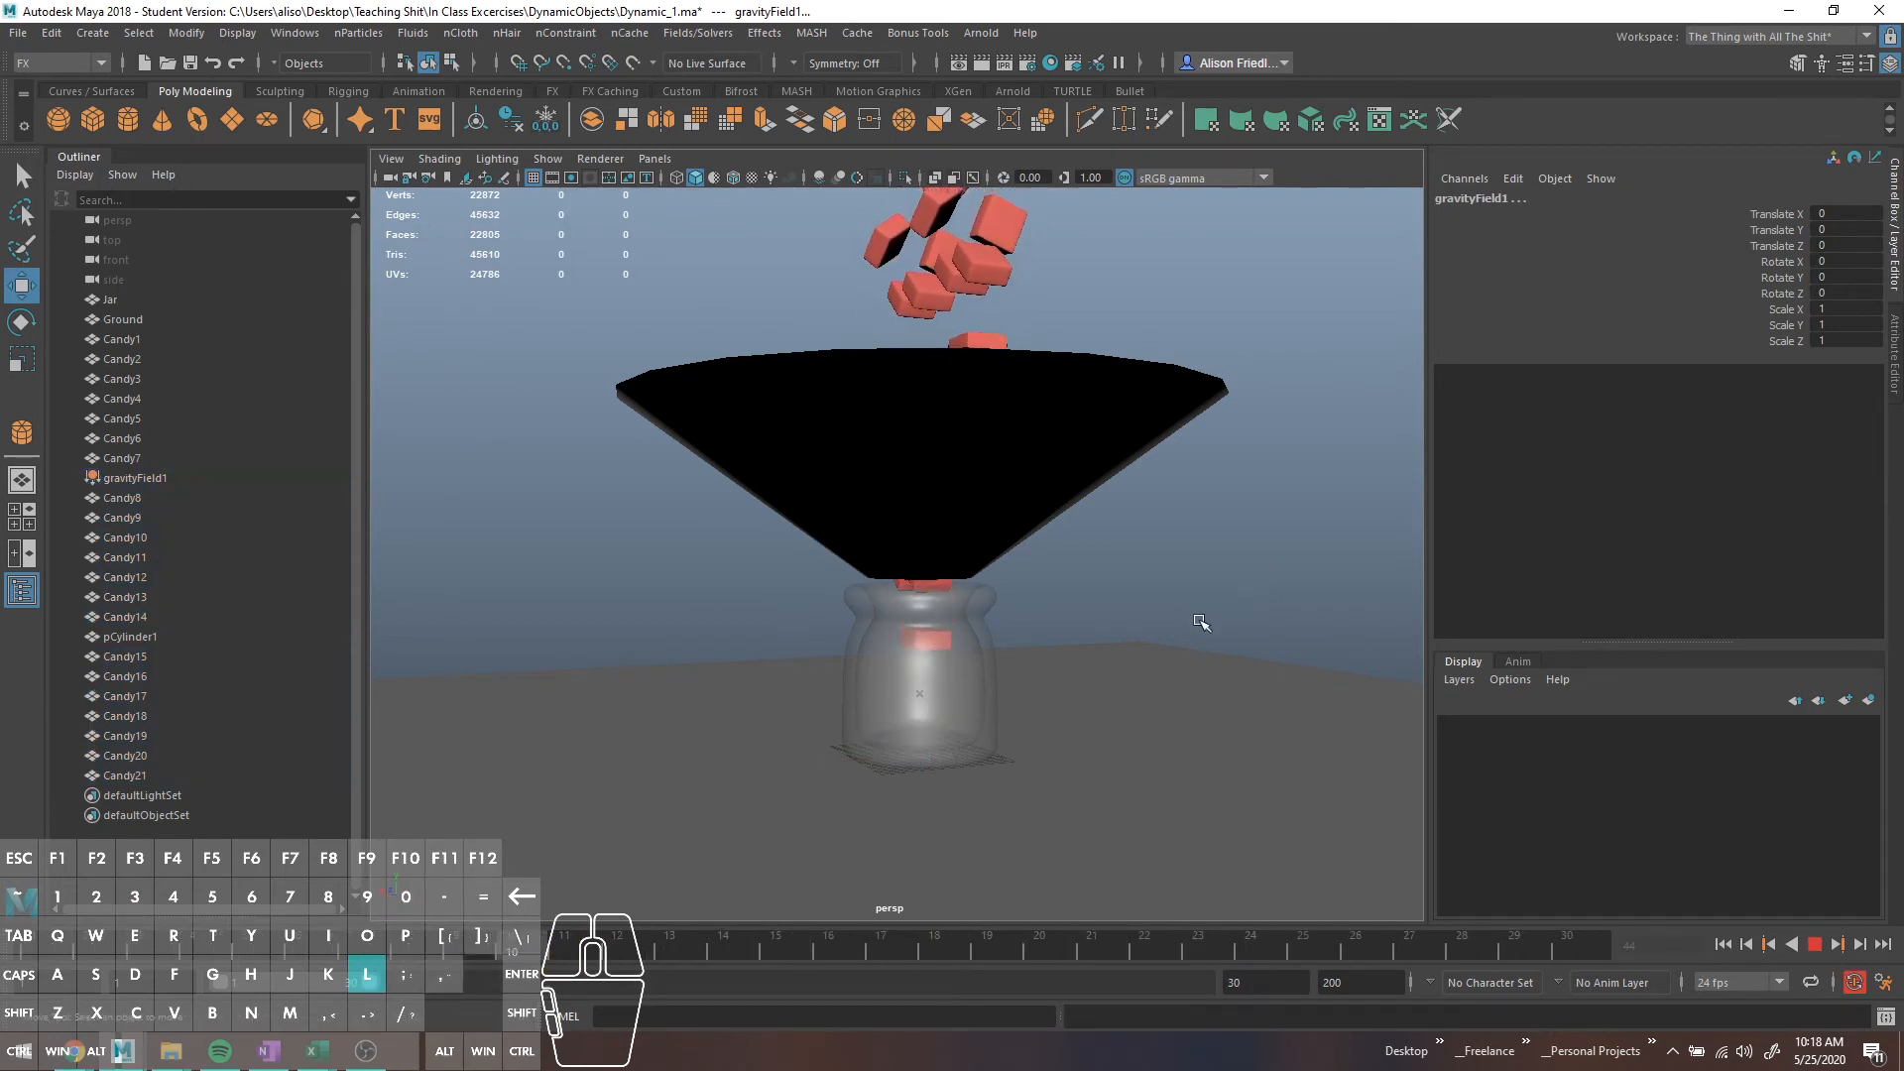
pyautogui.click(1814, 945)
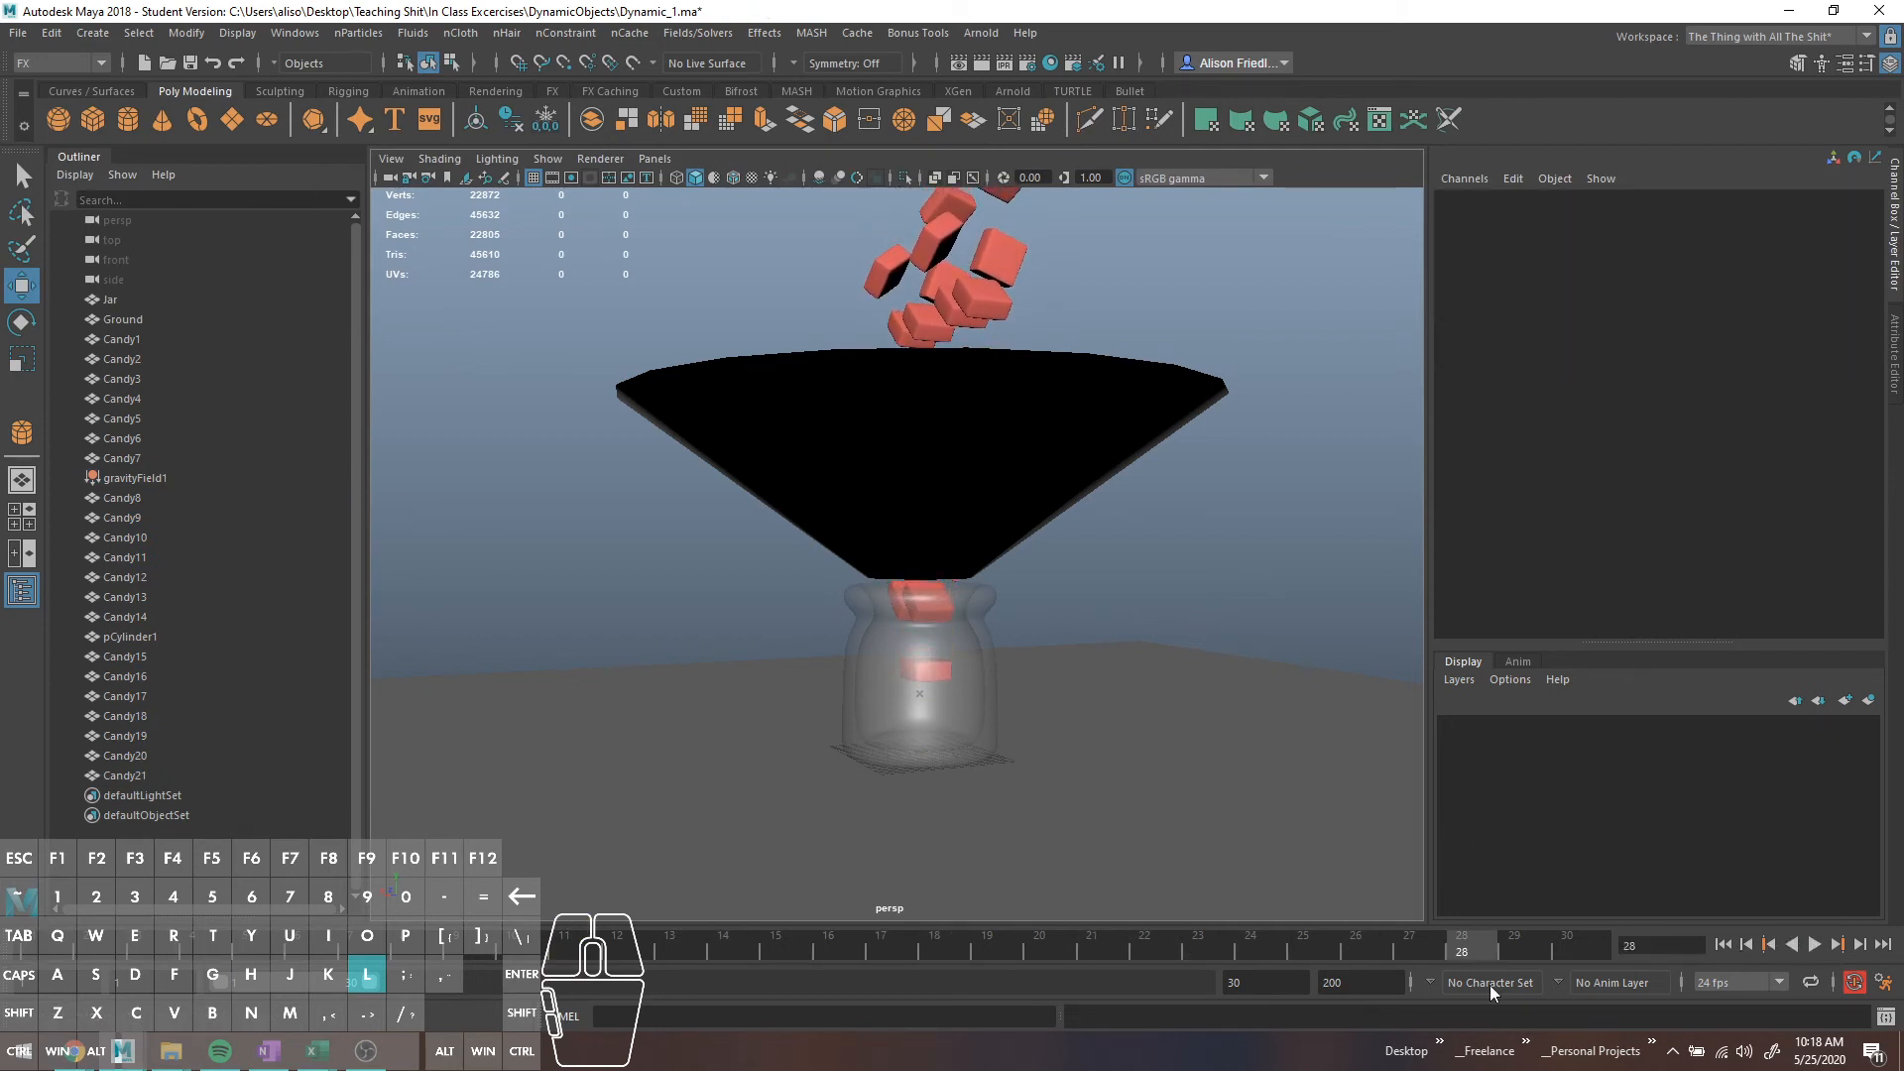
# Set the playback end frame to 400 and play the simulation to let the candies settle in the jar
pyautogui.doubleClick(1277, 981)
pyautogui.write('400')
pyautogui.press('Return')
pyautogui.click(1815, 945)
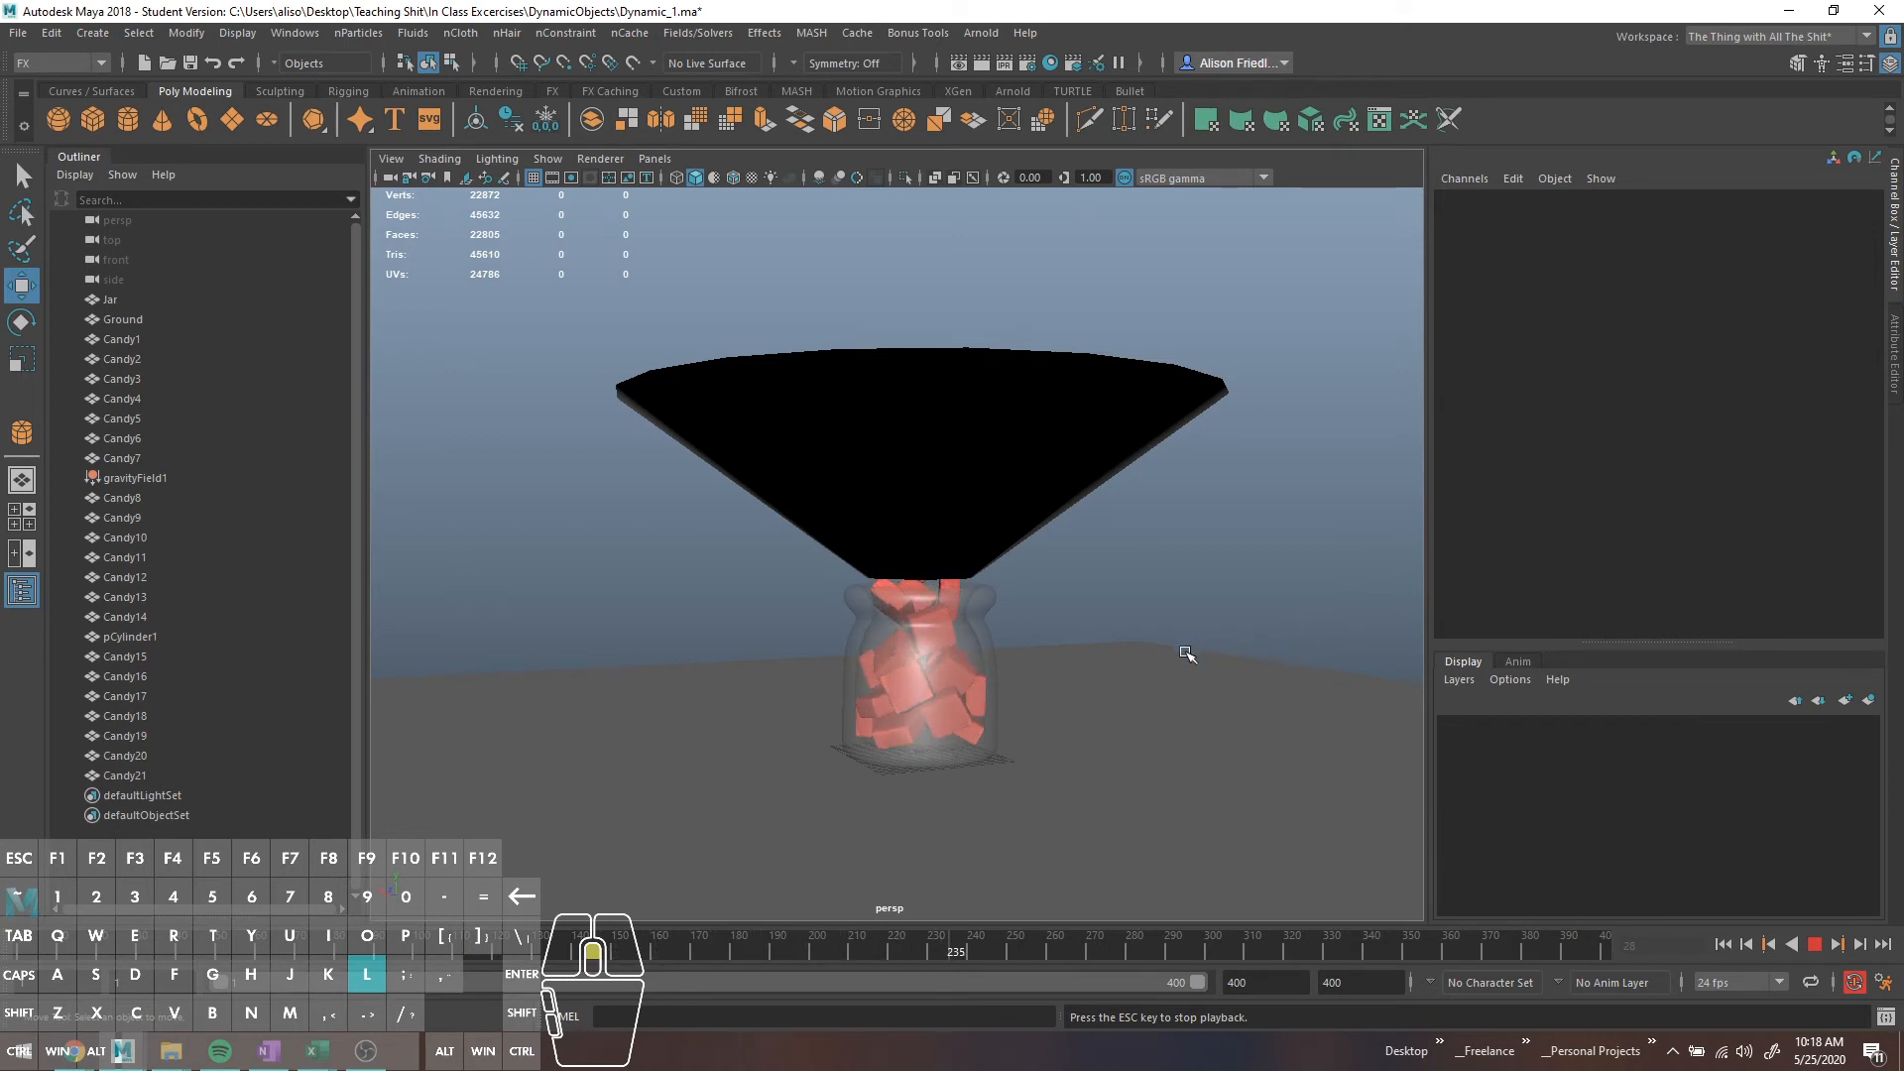
# Examine up close how the candies settle below the funnel and stop the playback around frame 349
pyautogui.scroll(5, 1188, 675)
pyautogui.scroll(2, 1173, 740)
pyautogui.keyDown('alt'); pyautogui.moveTo(1173, 740); pyautogui.dragTo(1099, 509, button='middle'); pyautogui.keyUp('alt')
pyautogui.scroll(-3, 1101, 510)
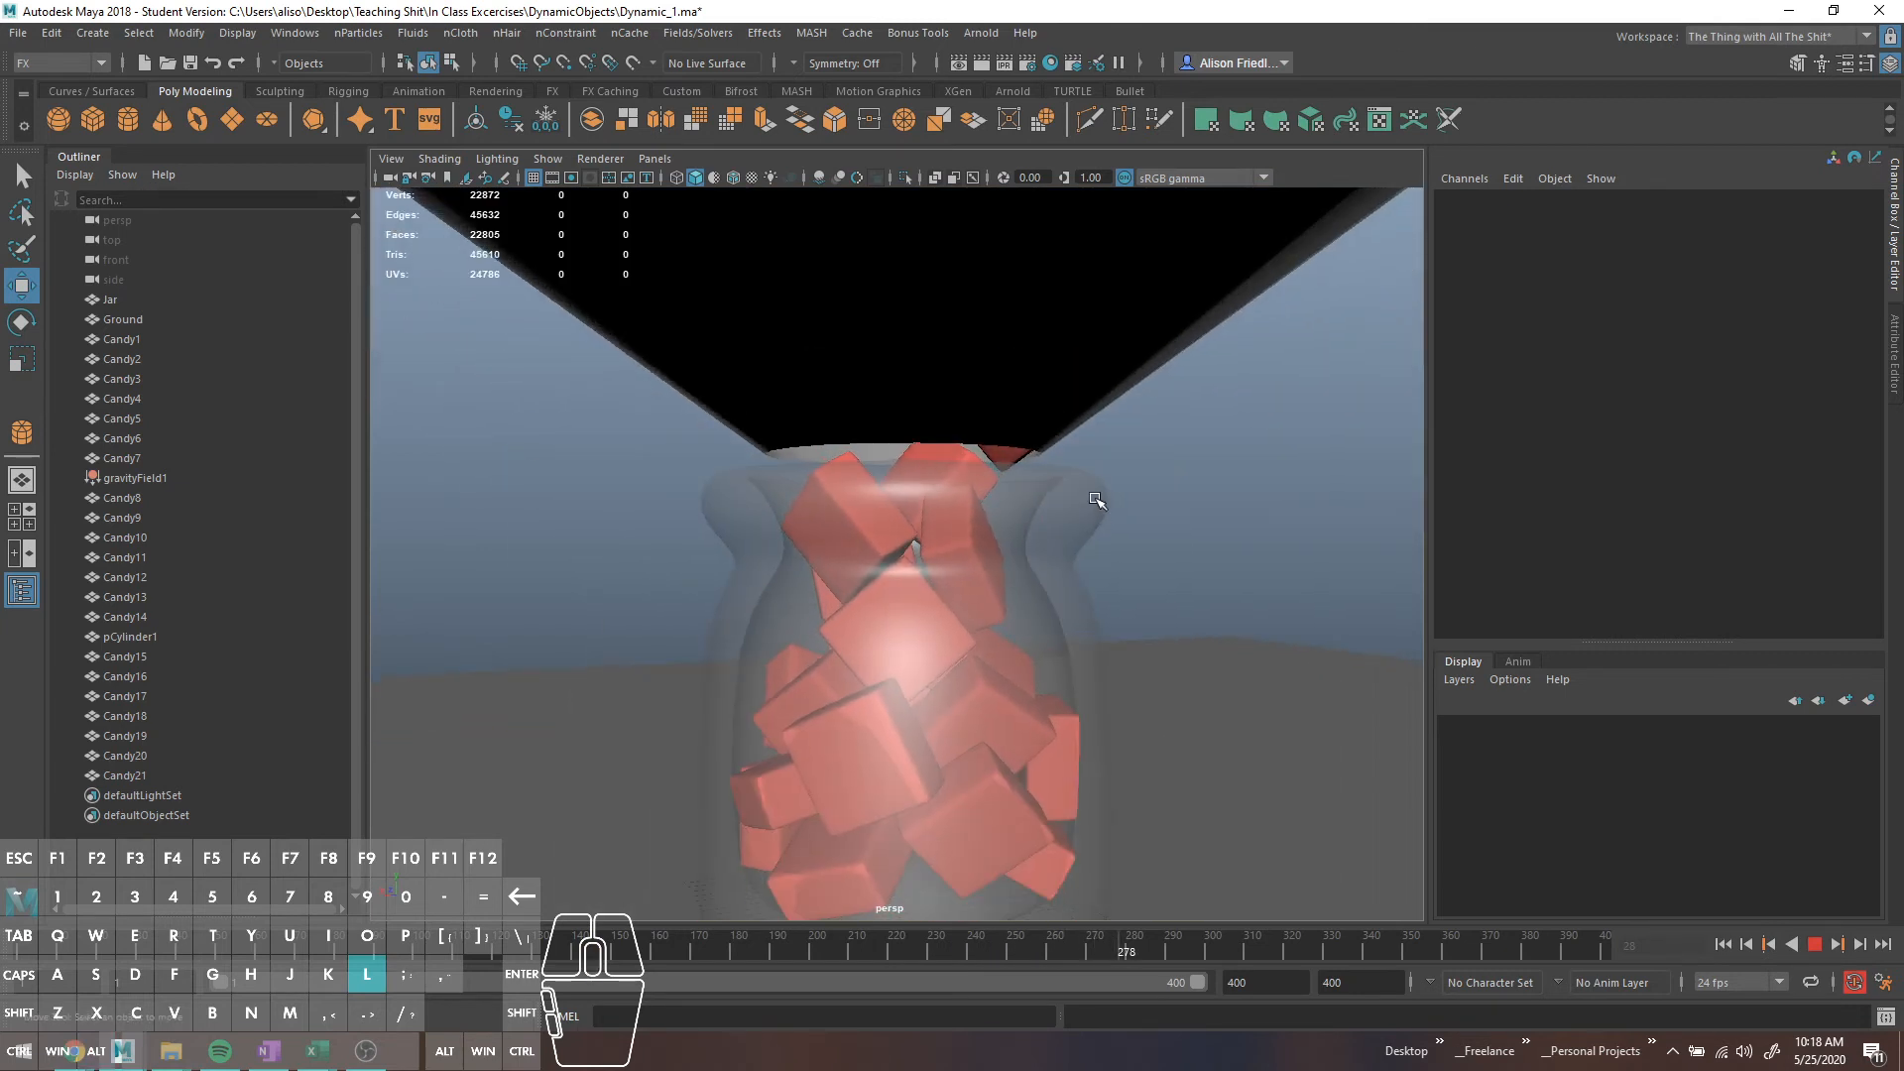
pyautogui.keyDown('alt'); pyautogui.moveTo(1094, 504); pyautogui.dragTo(1120, 635); pyautogui.keyUp('alt')
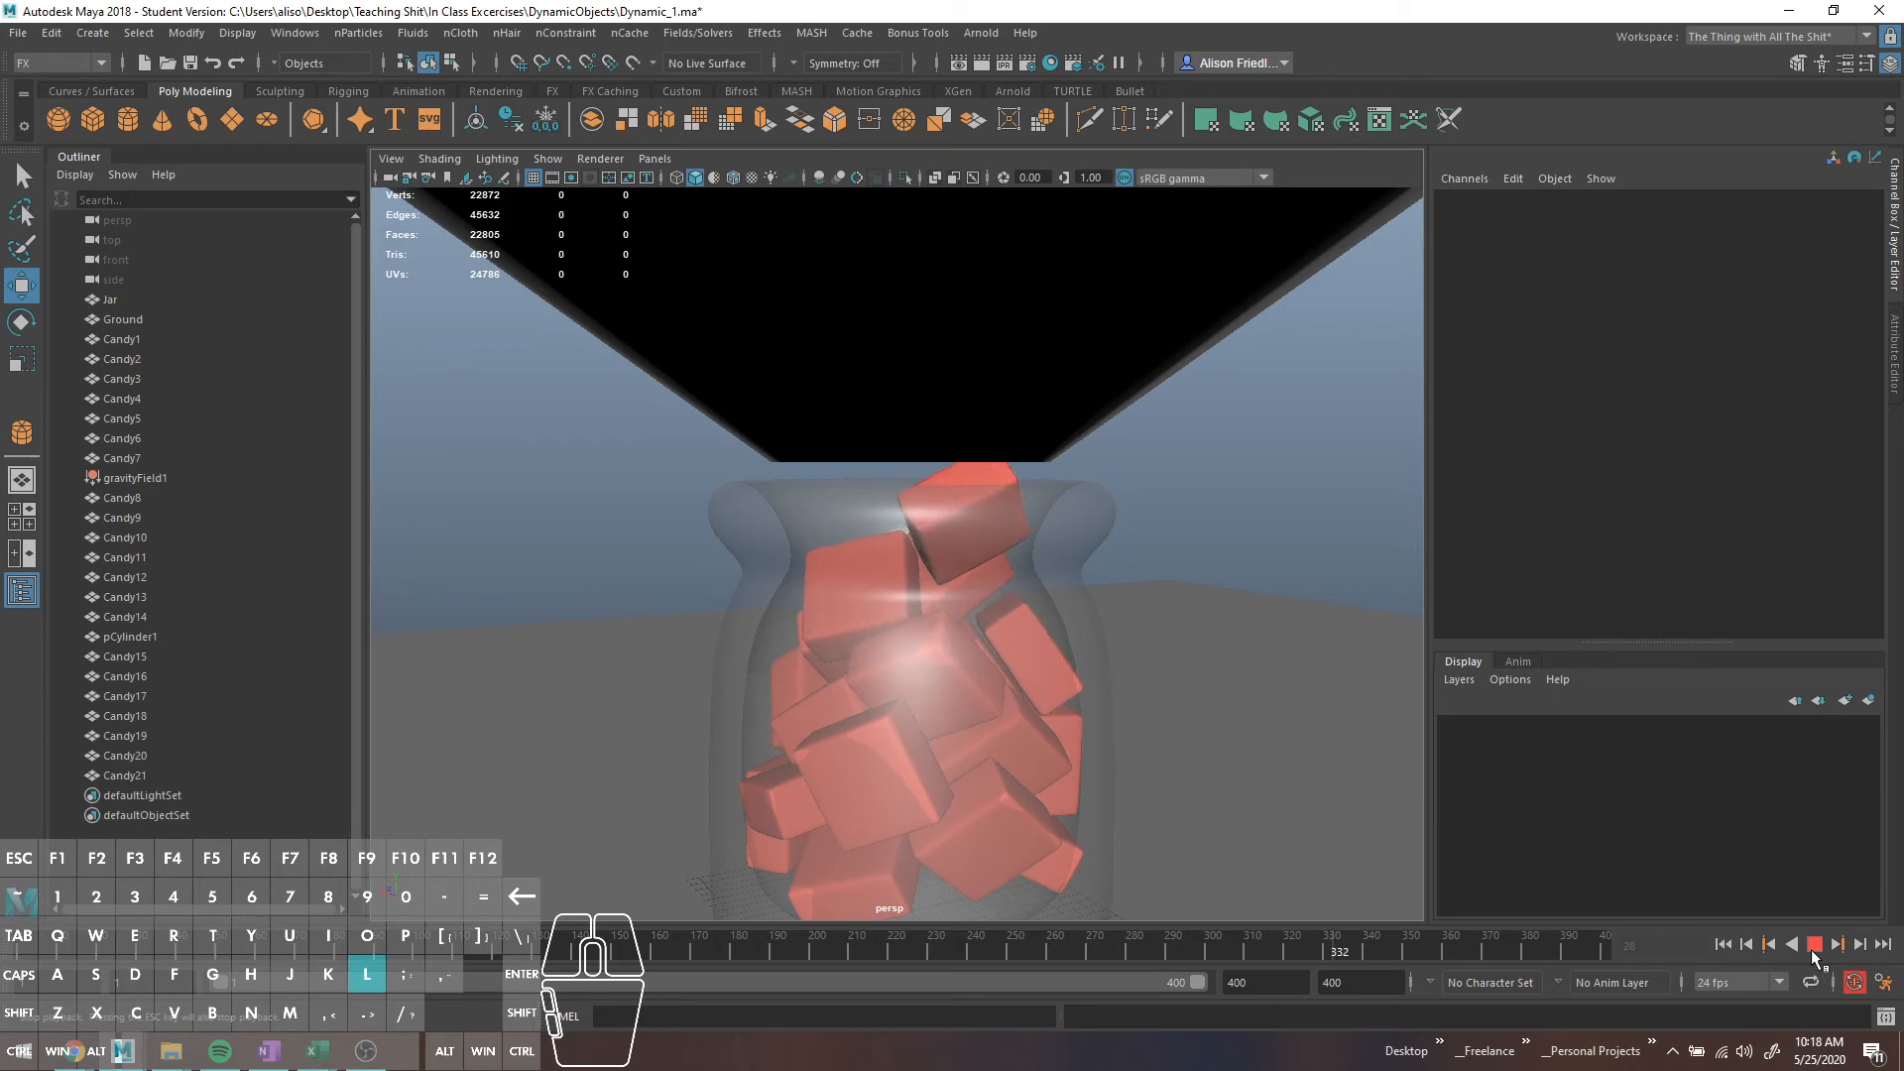
pyautogui.click(1812, 951)
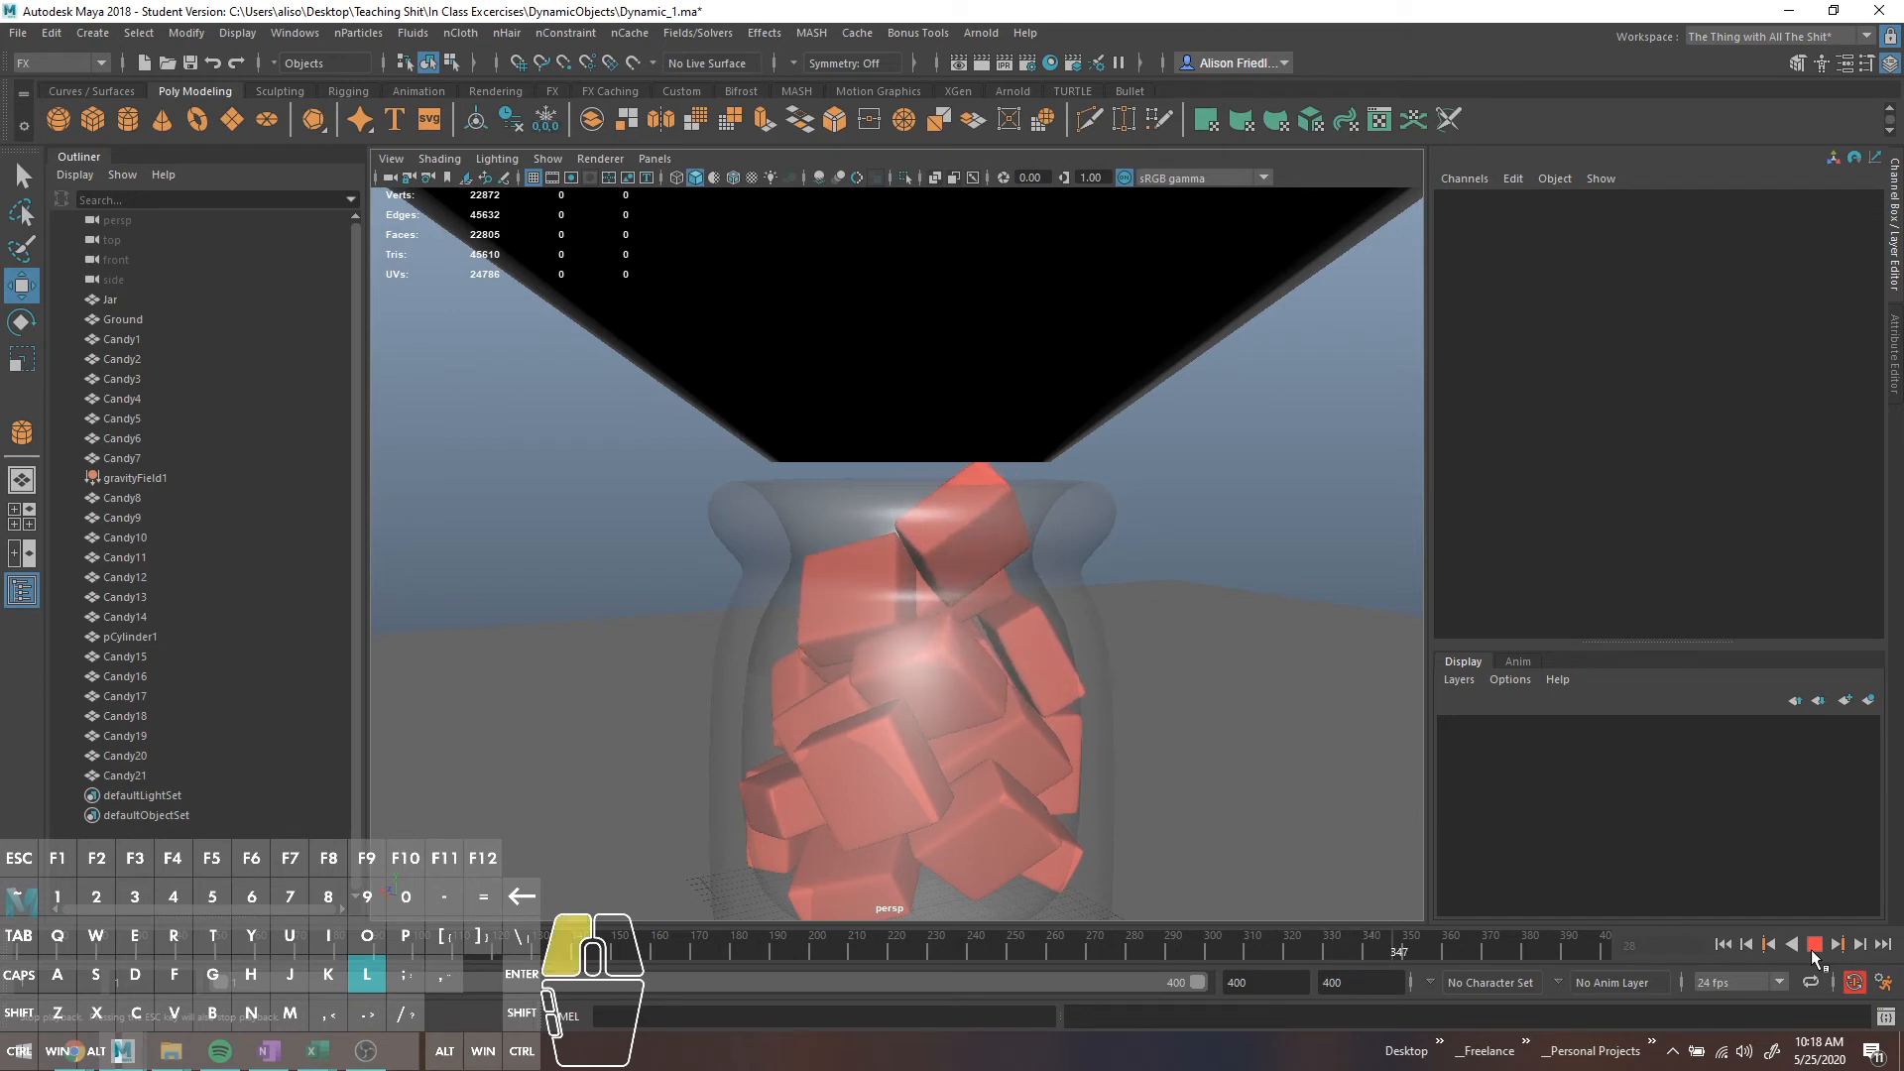
# Hide the pCylinder1 funnel and inspect the filled jar from several angles
pyautogui.scroll(-3, 1051, 473)
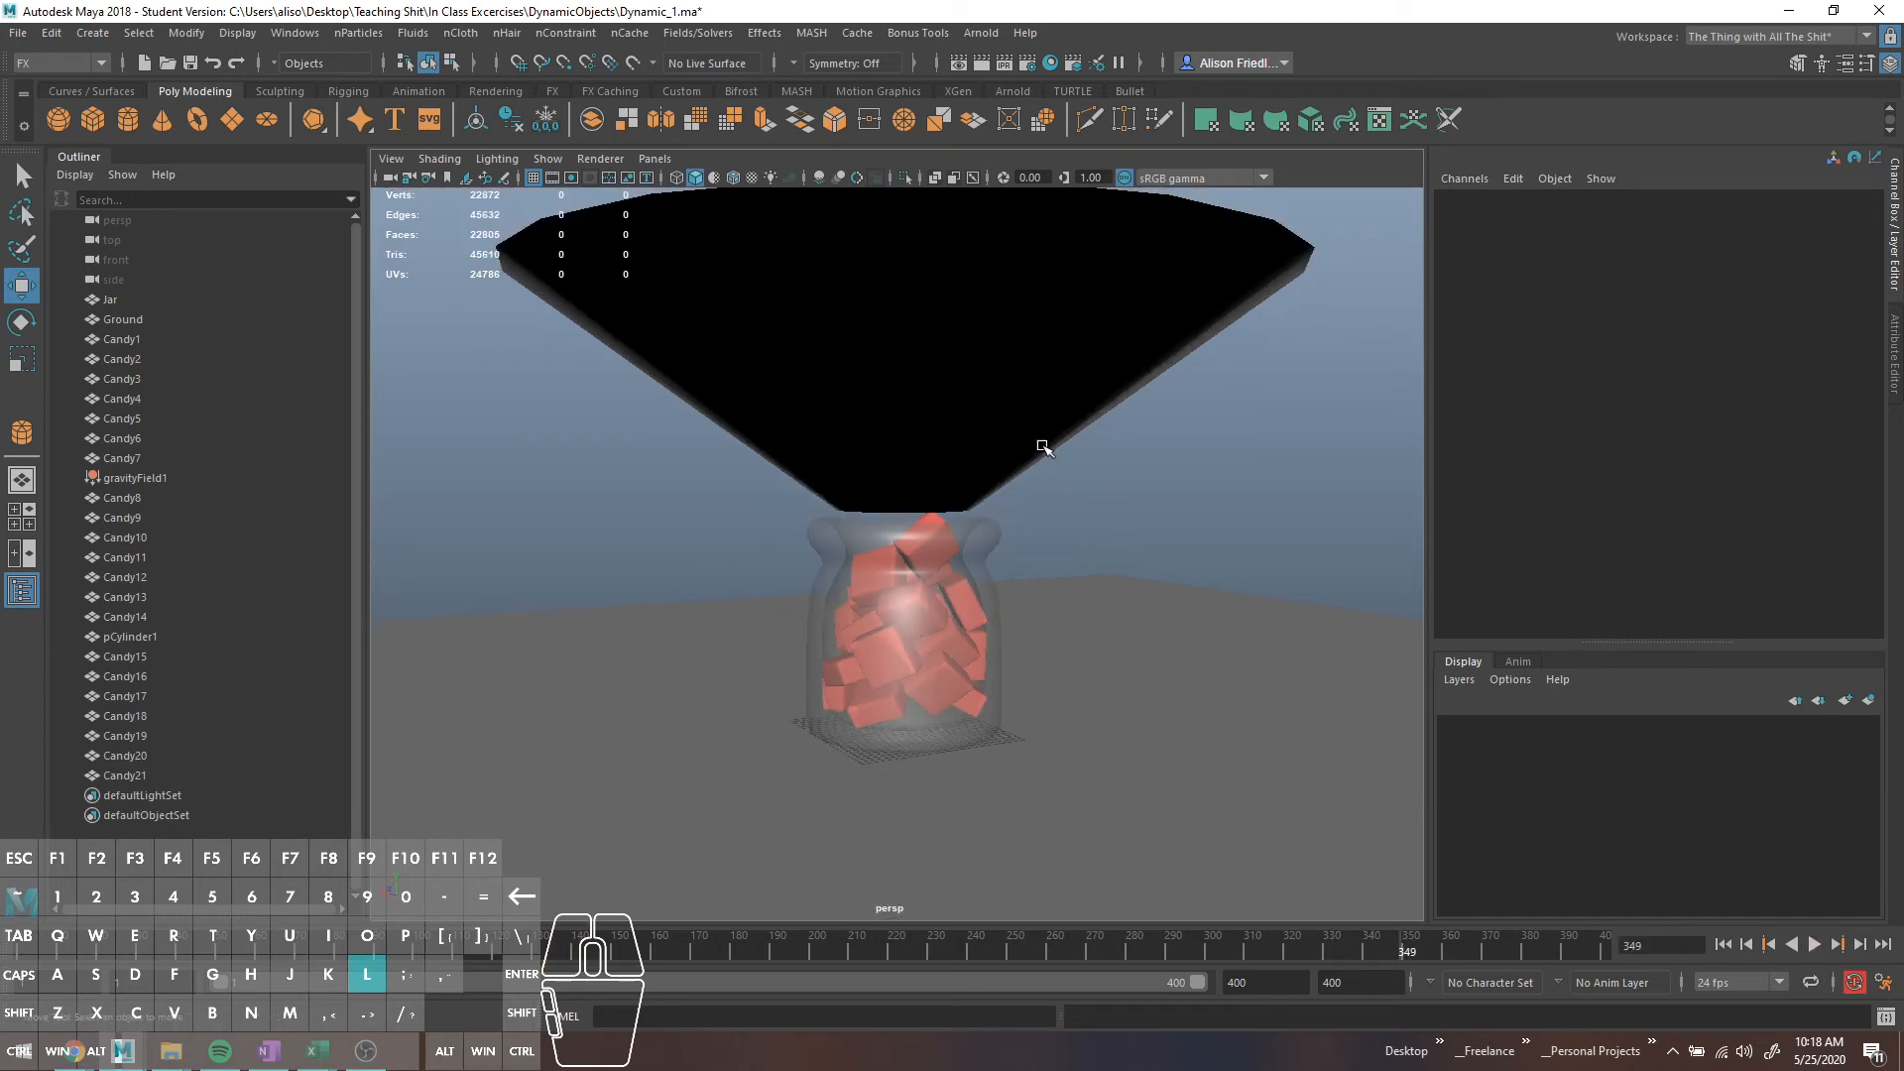
pyautogui.click(1043, 447)
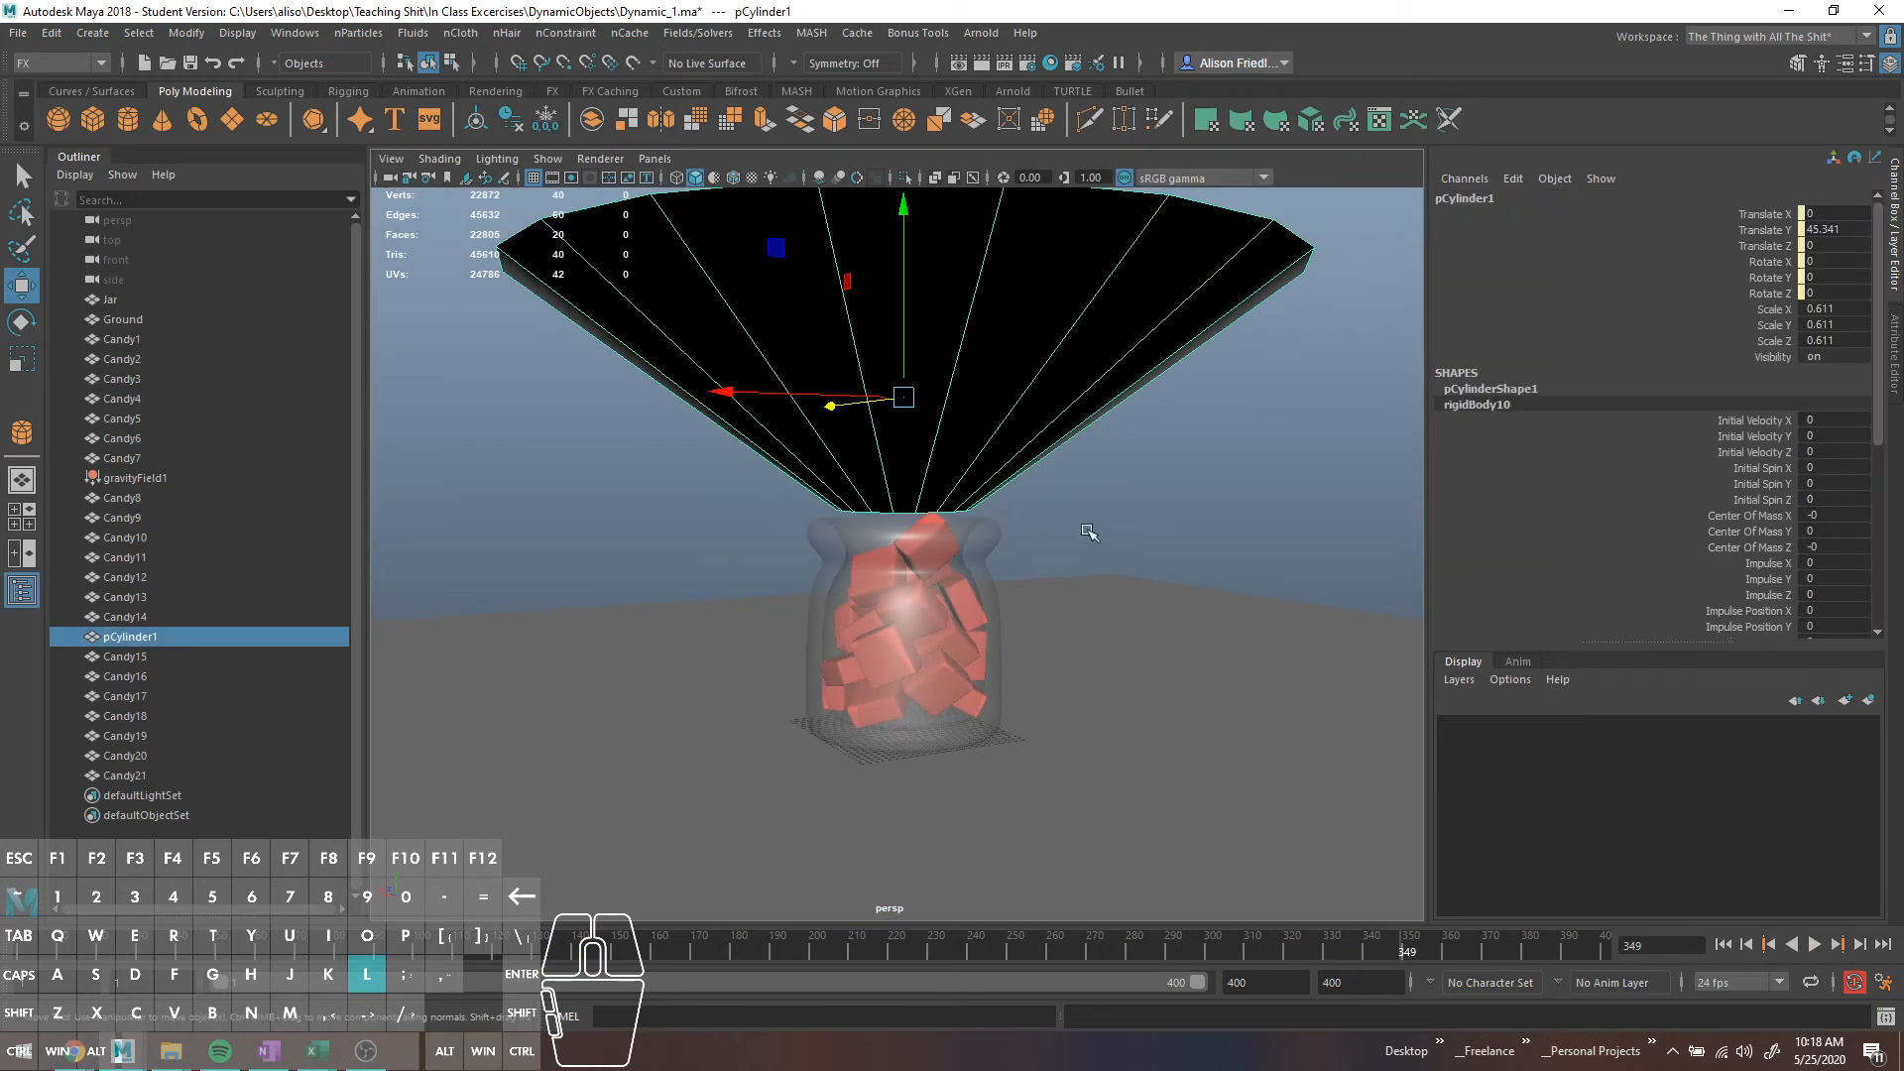
pyautogui.hotkey('ctrl', 'h')
pyautogui.moveTo(1069, 518)
pyautogui.keyDown('alt'); pyautogui.mouseDown()
pyautogui.moveTo(1088, 633)
pyautogui.moveTo(1054, 502)
pyautogui.moveTo(1058, 526)
pyautogui.mouseUp(); pyautogui.keyUp('alt')
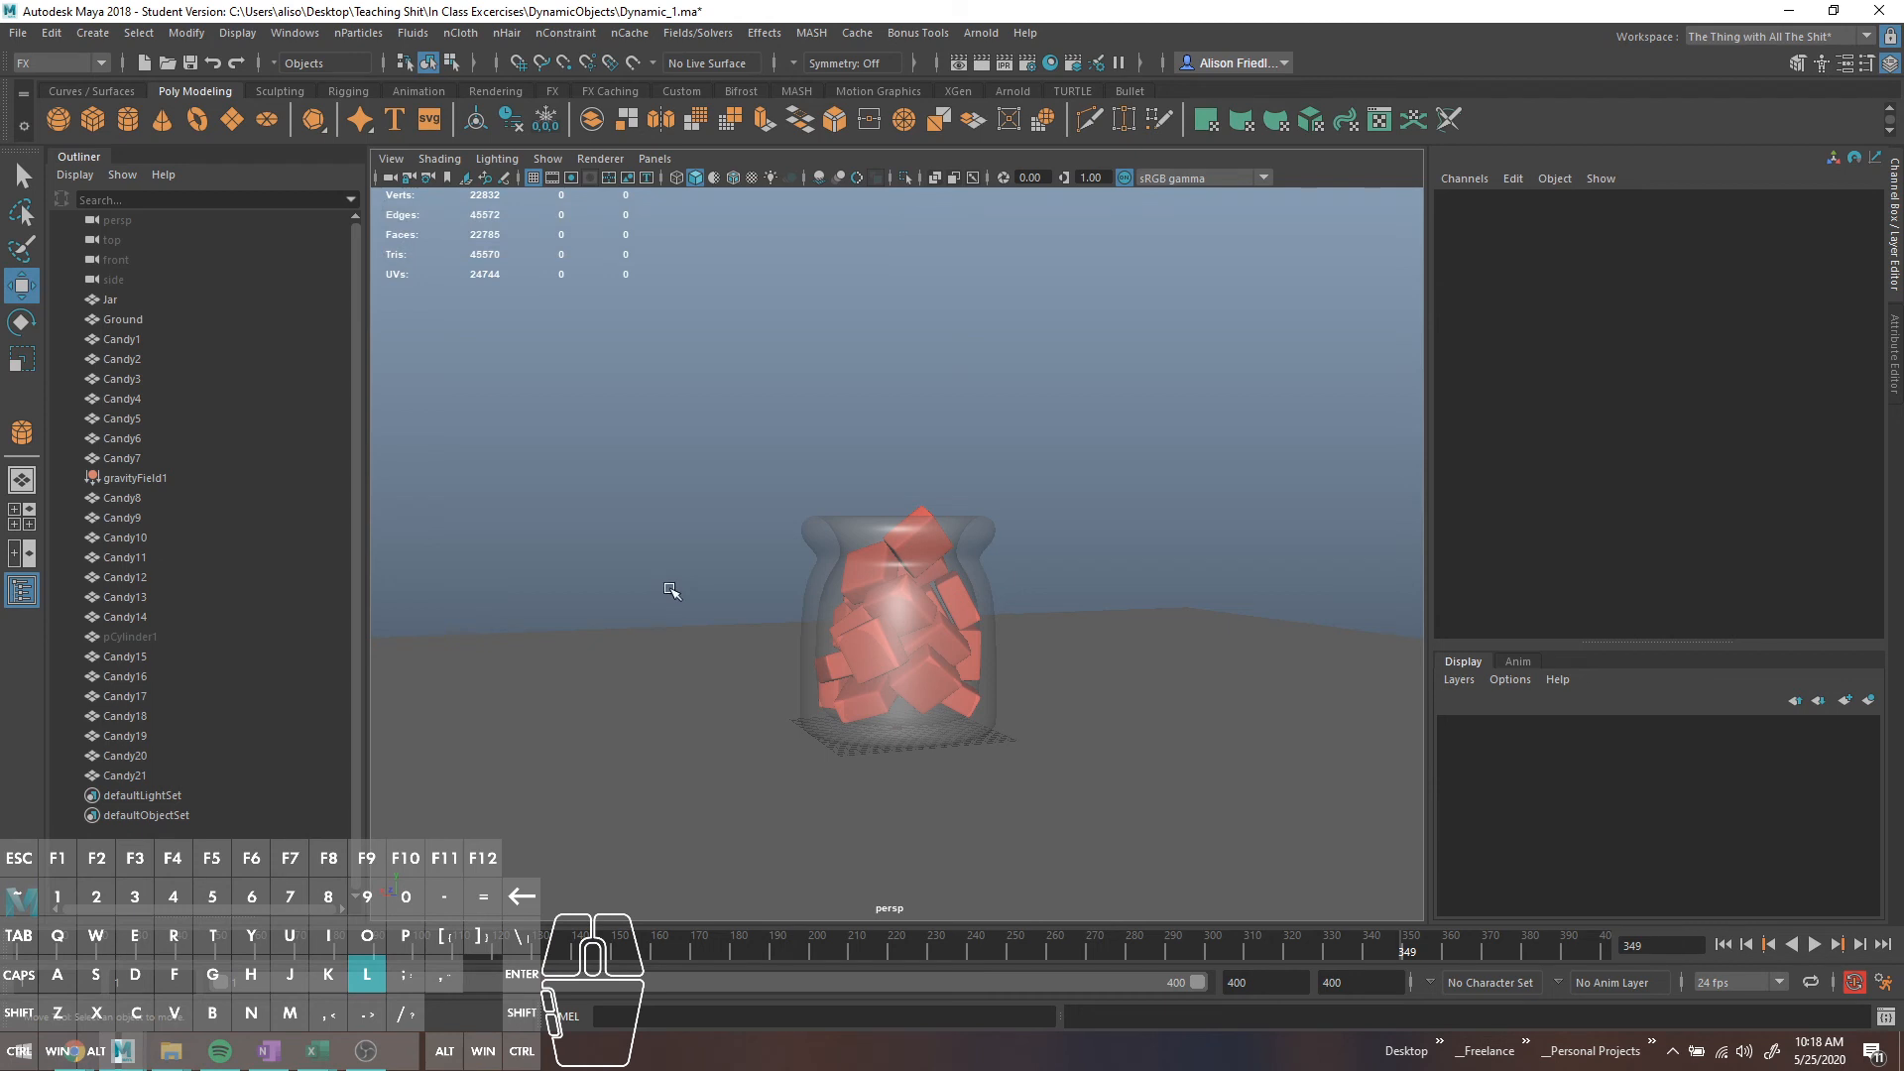
pyautogui.scroll(10, 917, 659)
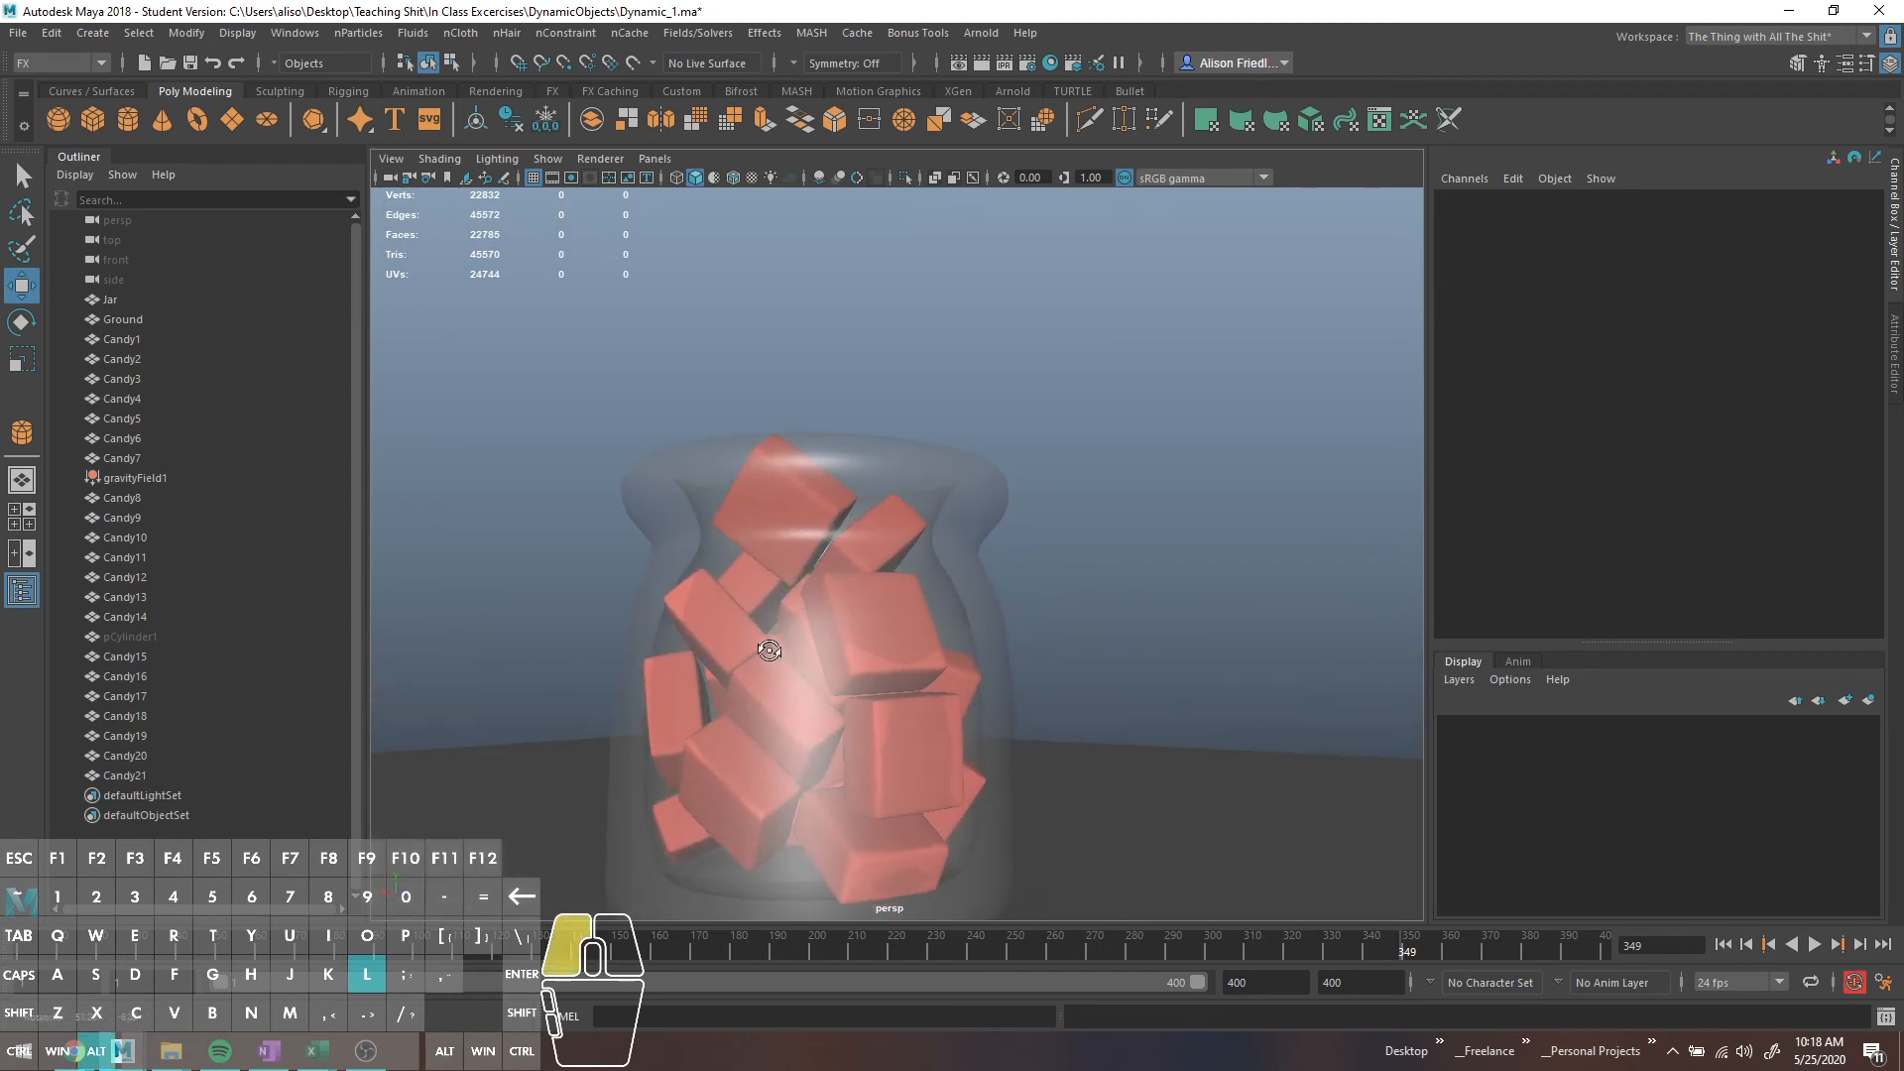
pyautogui.keyDown('alt'); pyautogui.moveTo(662, 770); pyautogui.dragTo(629, 658); pyautogui.keyUp('alt')
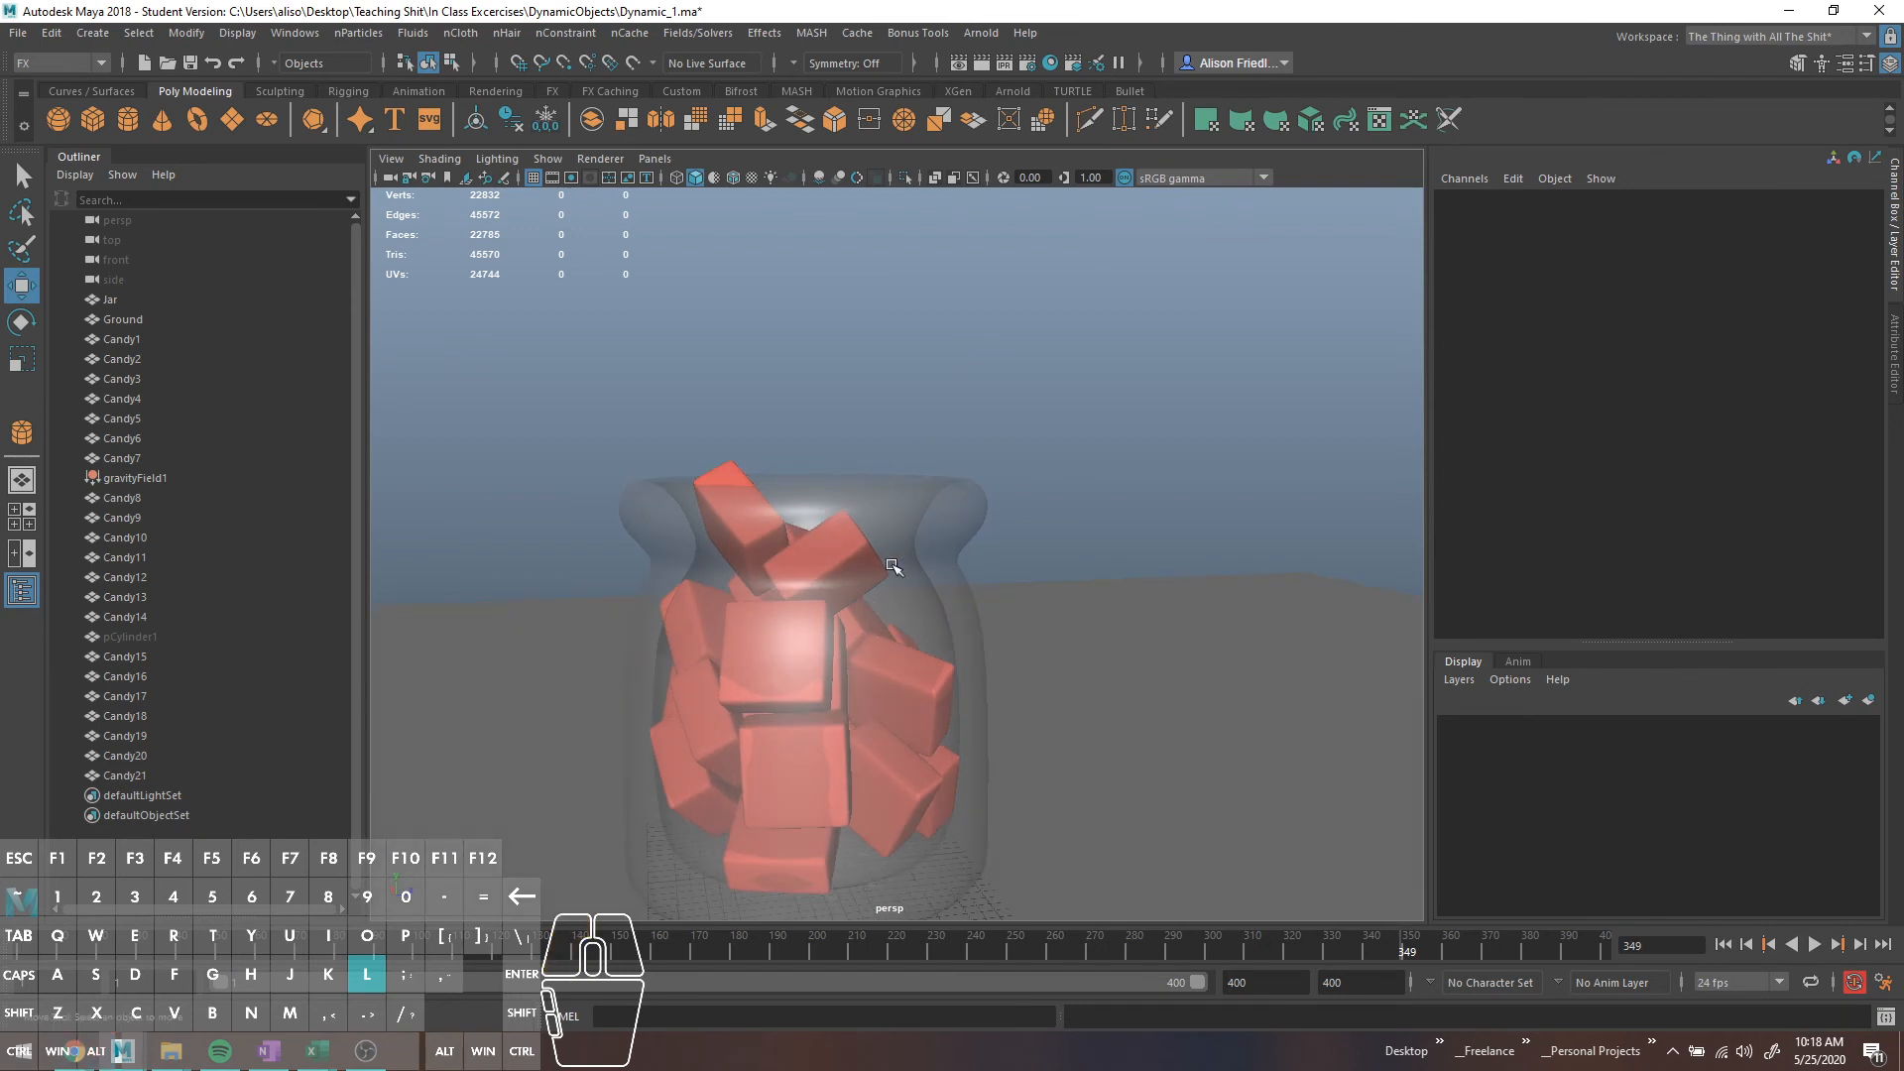
pyautogui.keyDown('alt'); pyautogui.moveTo(896, 561); pyautogui.dragTo(933, 655); pyautogui.keyUp('alt')
# Review the rigid body attributes of Jar, Candy20 and Candy21, including the rigidSolver settings and Candy21's initial settings
pyautogui.click(976, 582)
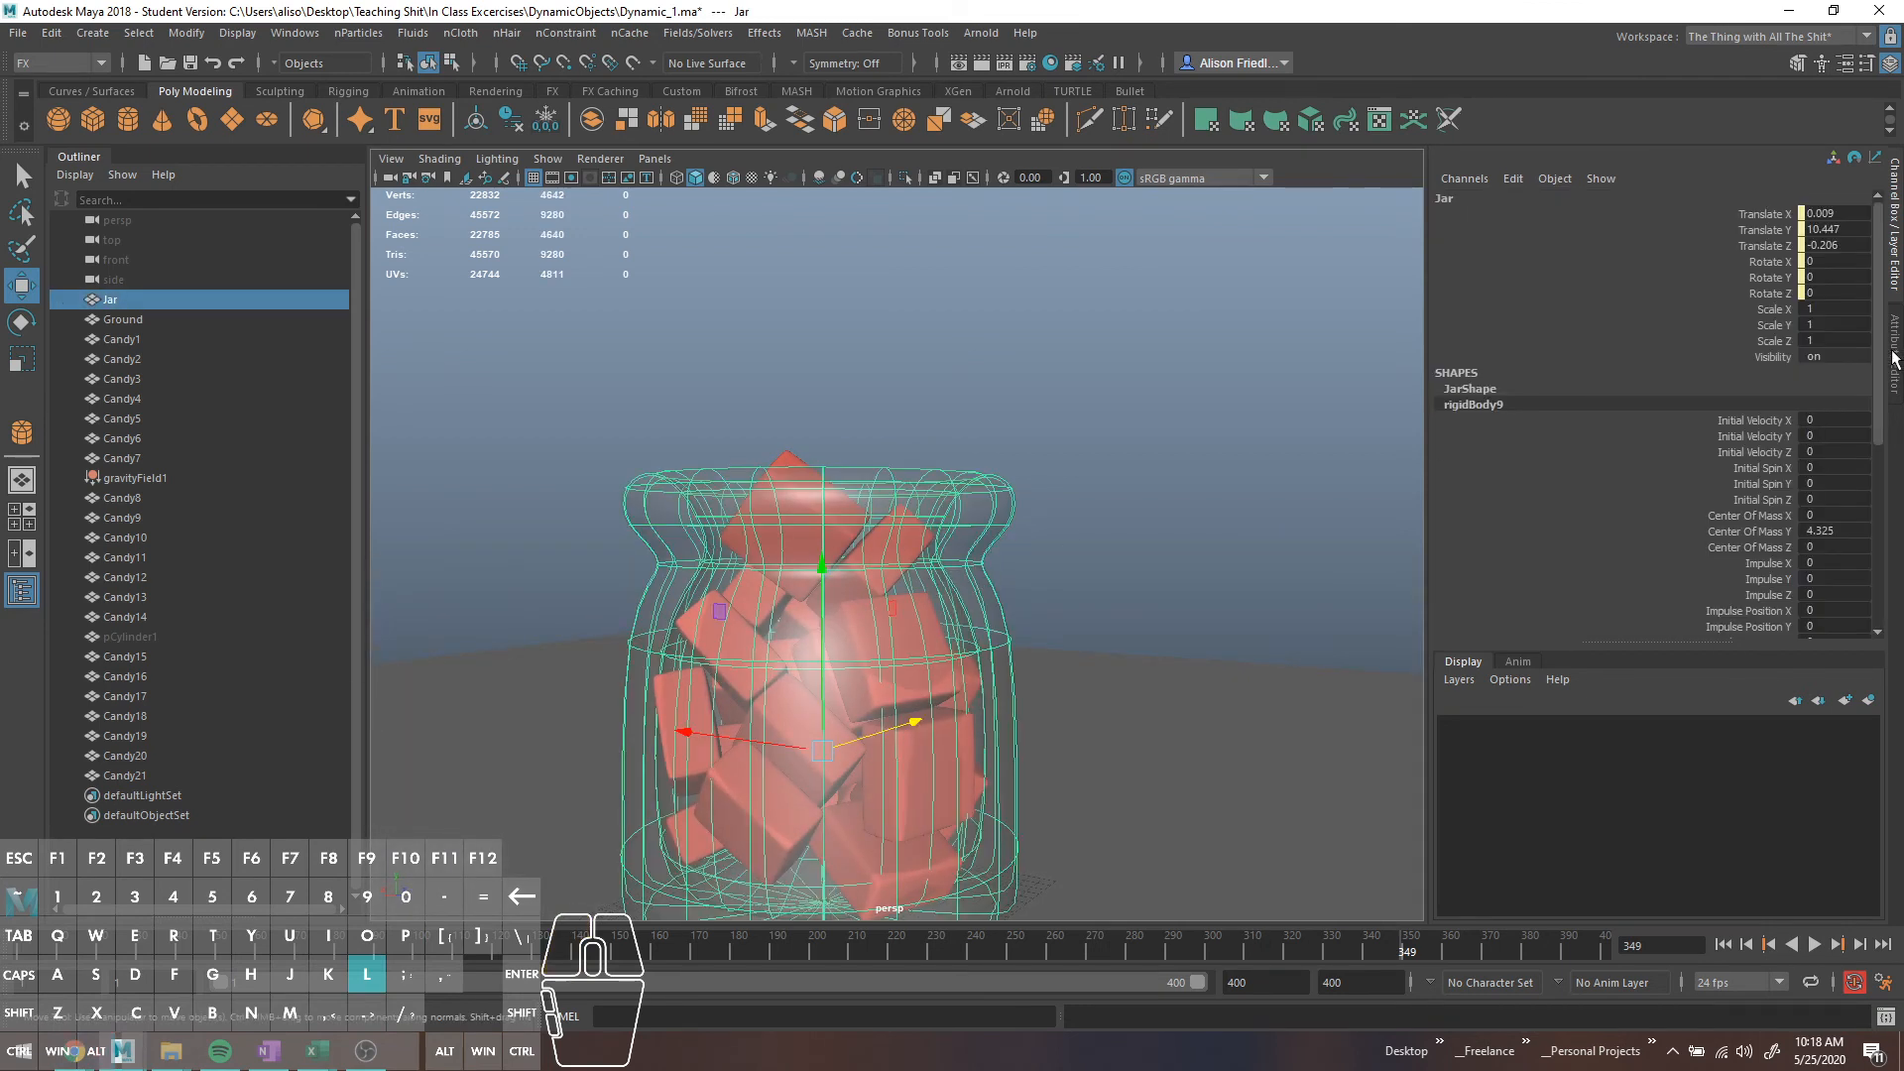
pyautogui.click(1895, 357)
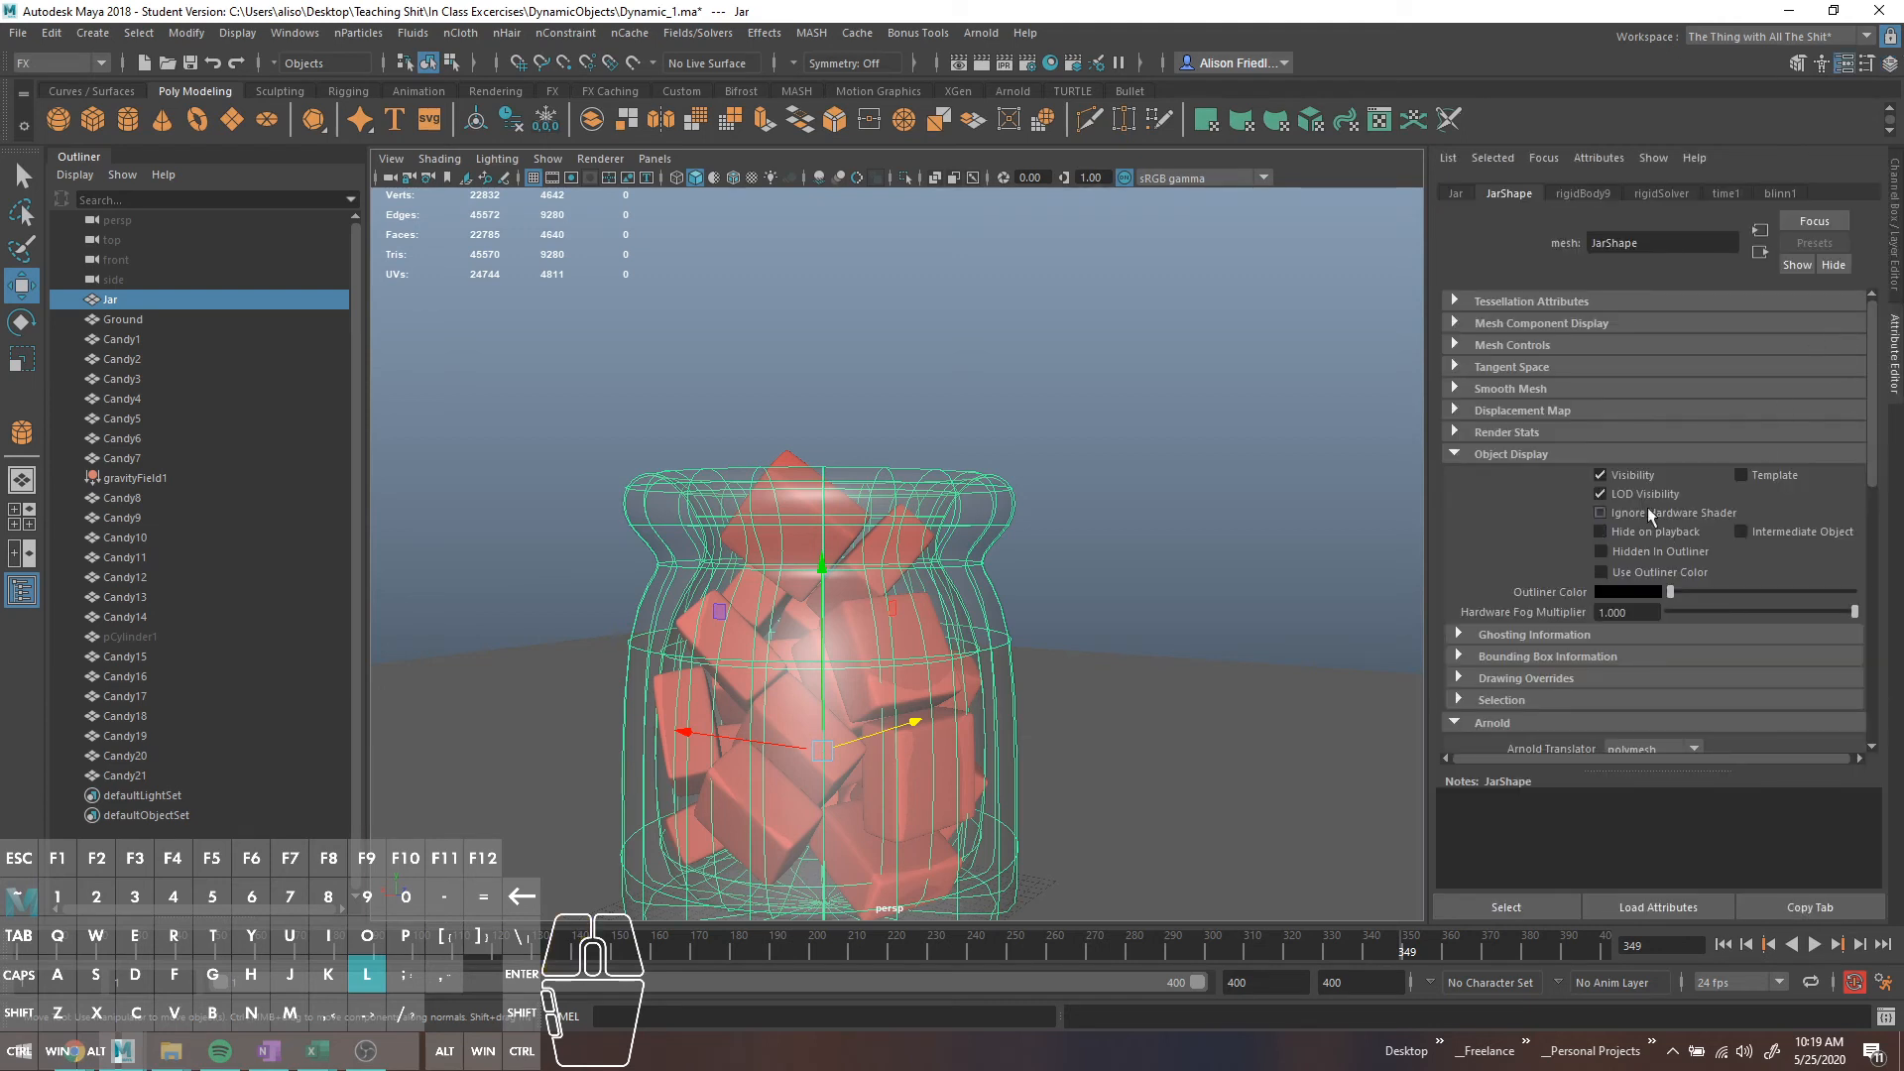
pyautogui.click(1592, 194)
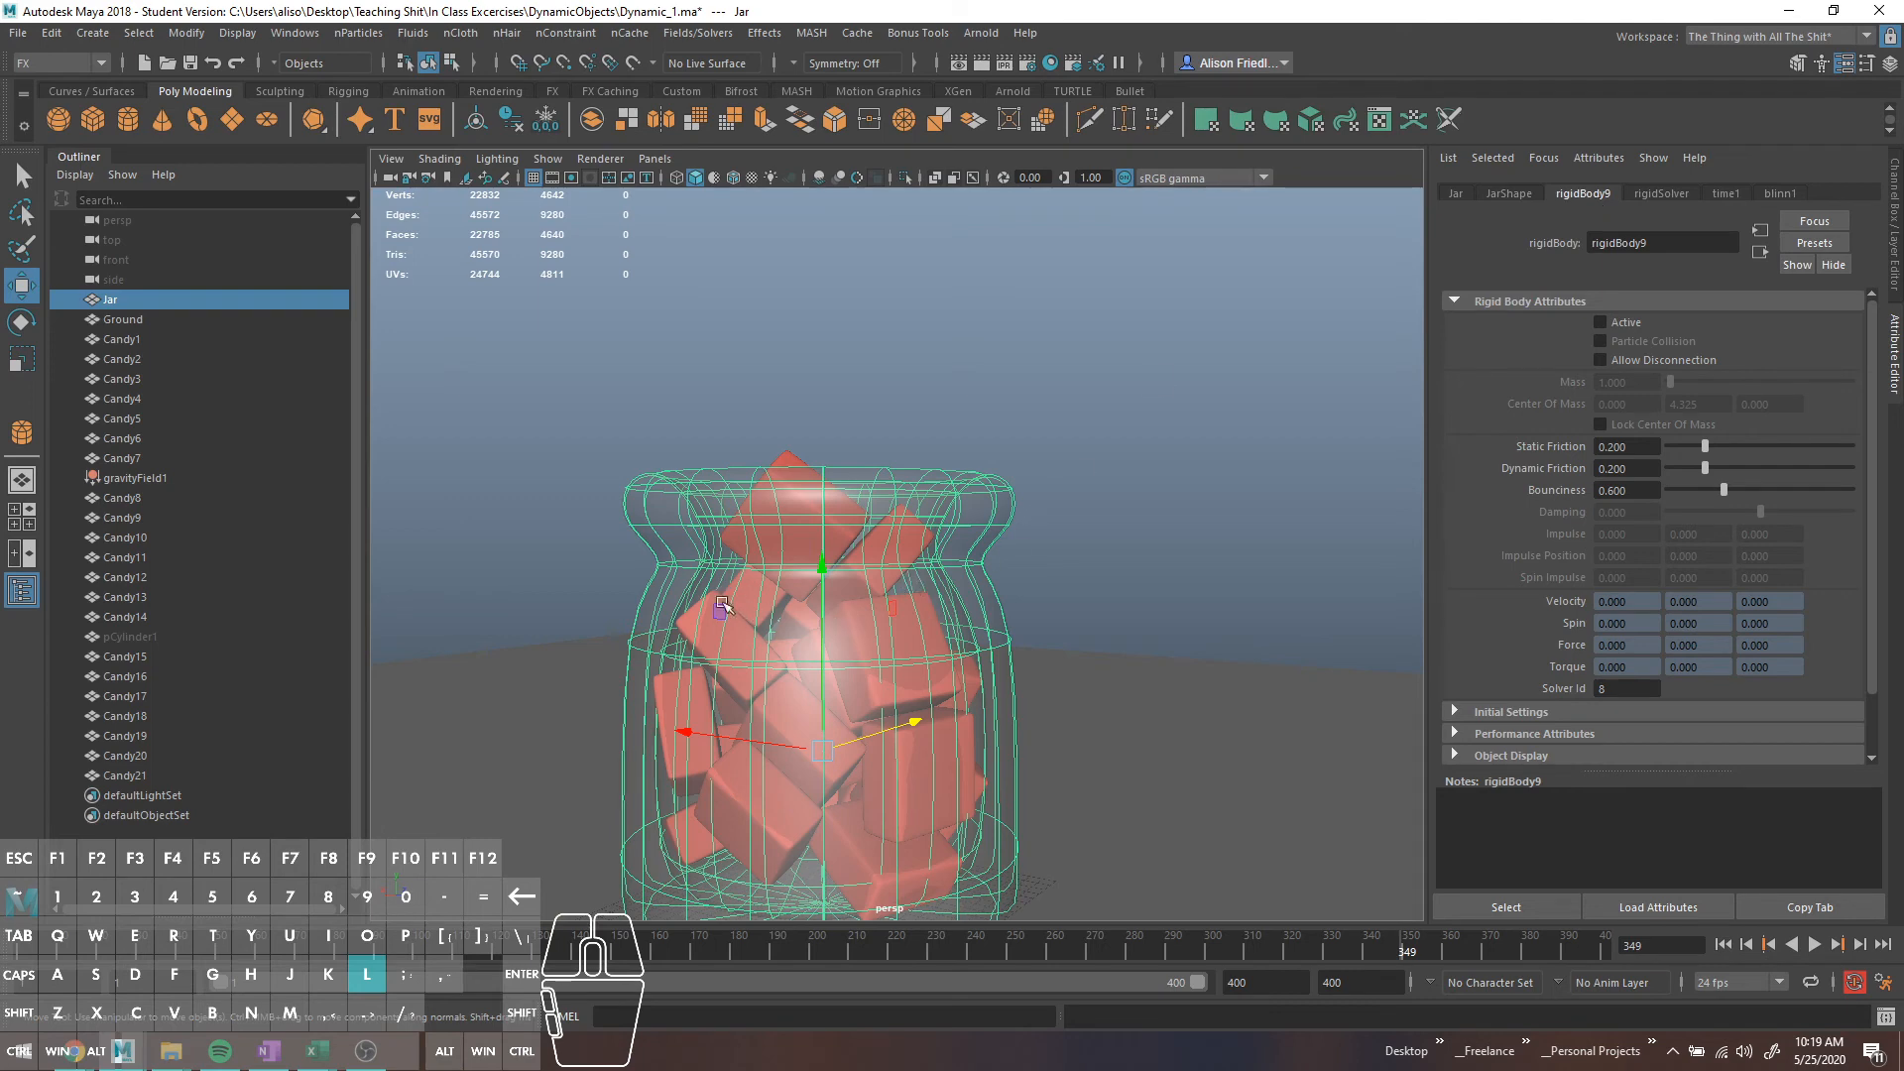
pyautogui.keyDown('alt'); pyautogui.moveTo(1002, 587); pyautogui.dragTo(776, 390); pyautogui.keyUp('alt')
pyautogui.click(831, 449)
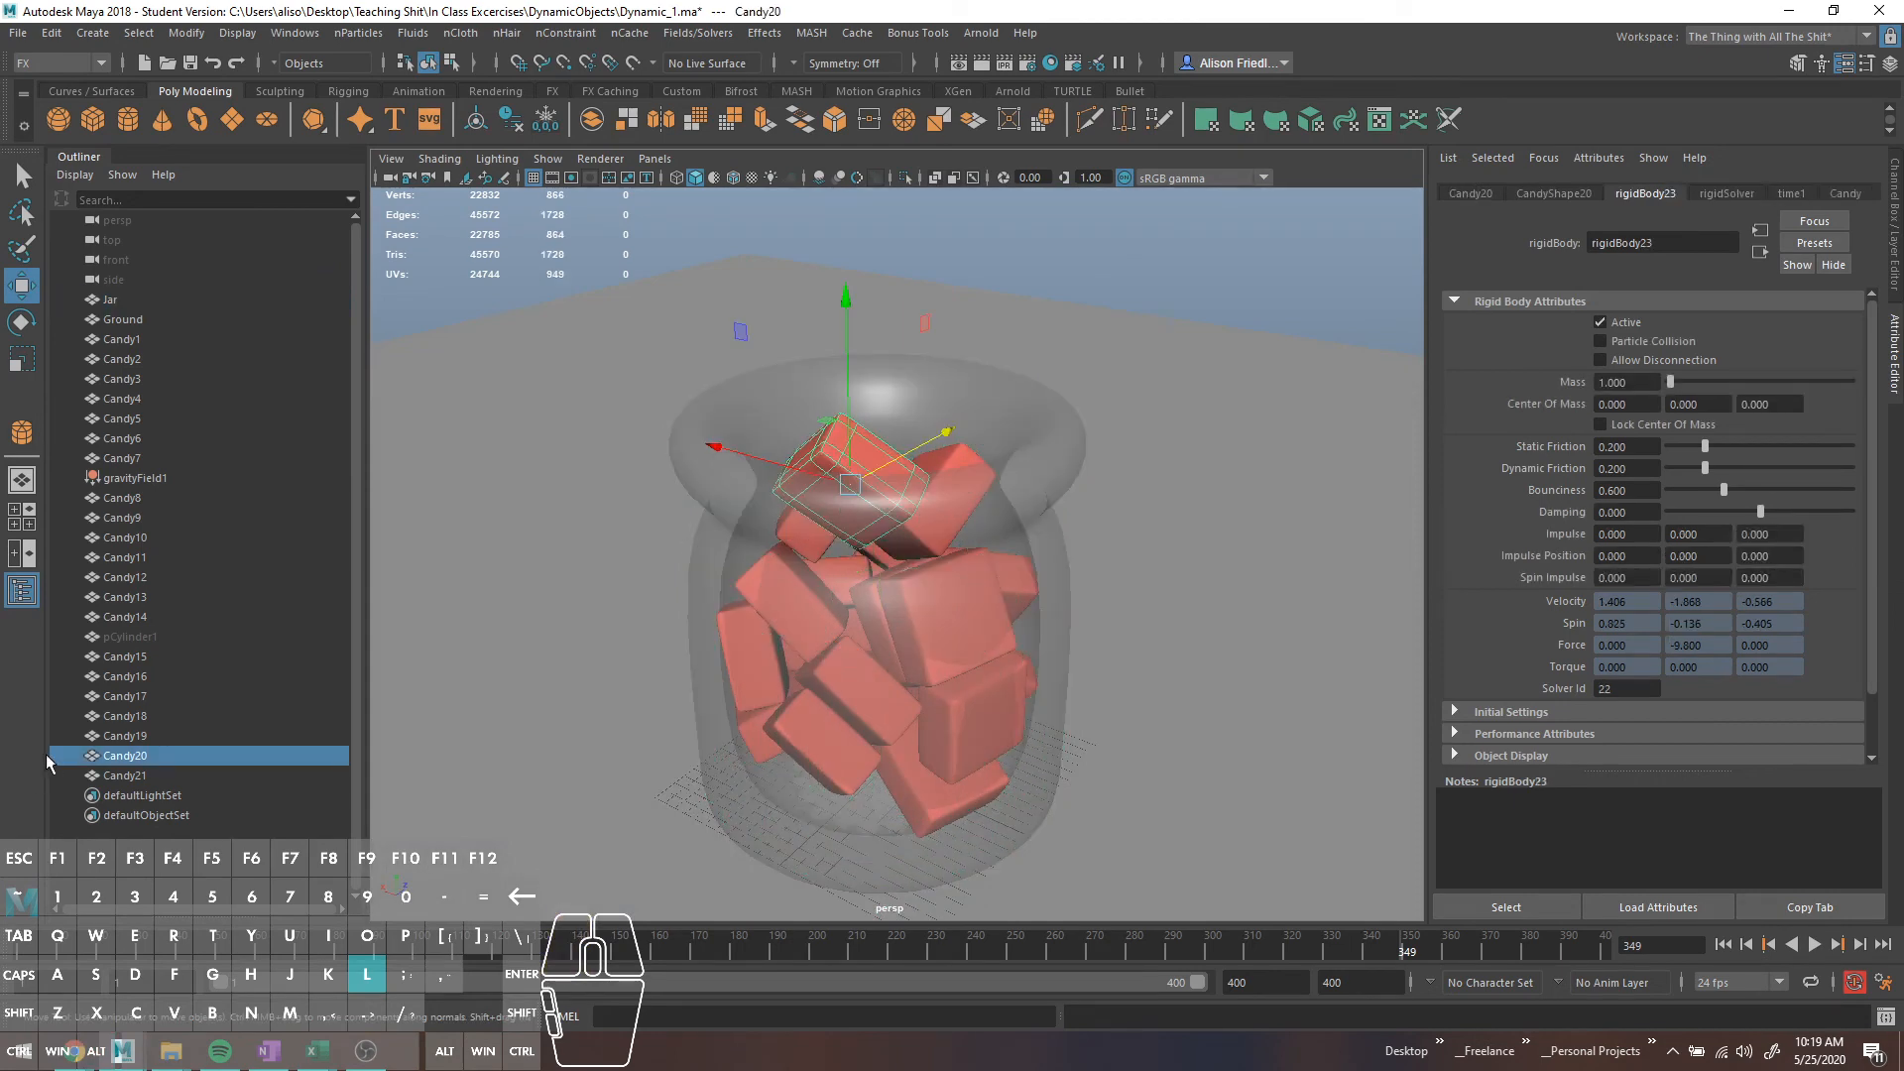
pyautogui.click(147, 777)
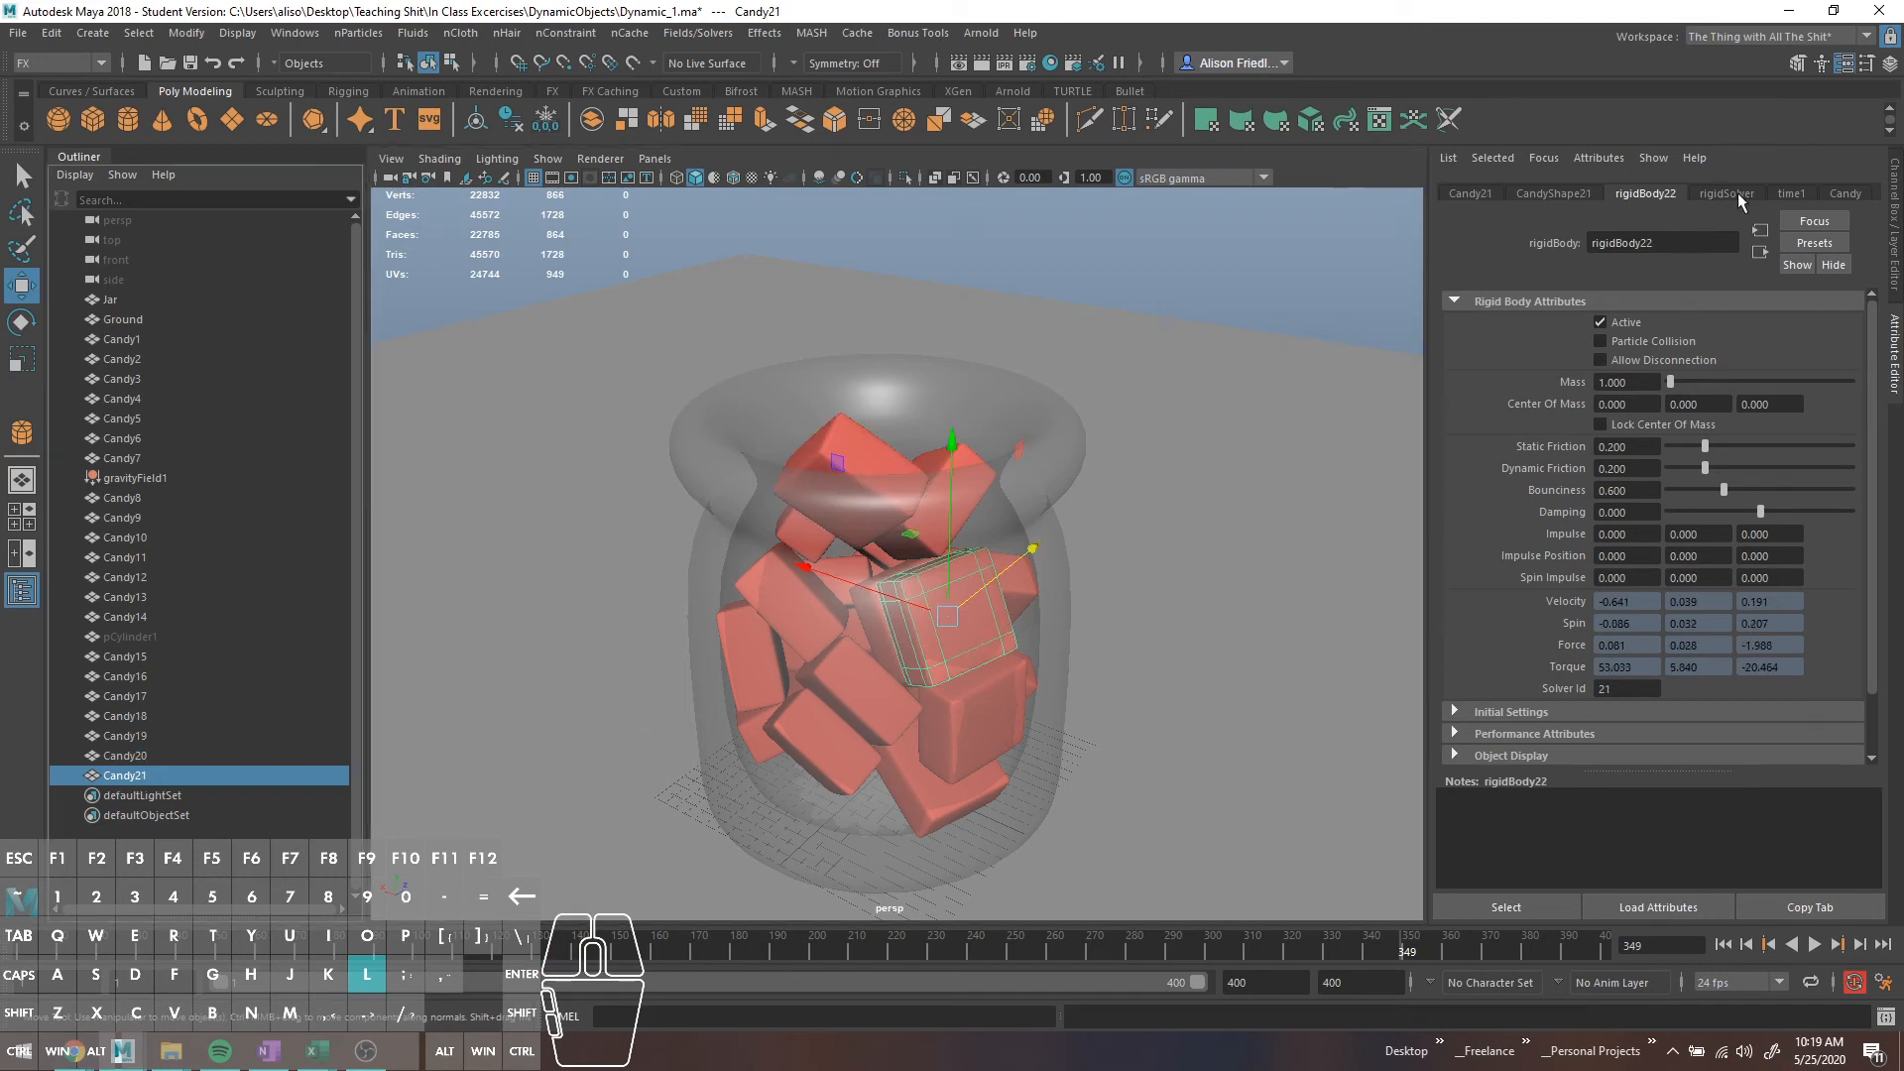
pyautogui.click(1738, 192)
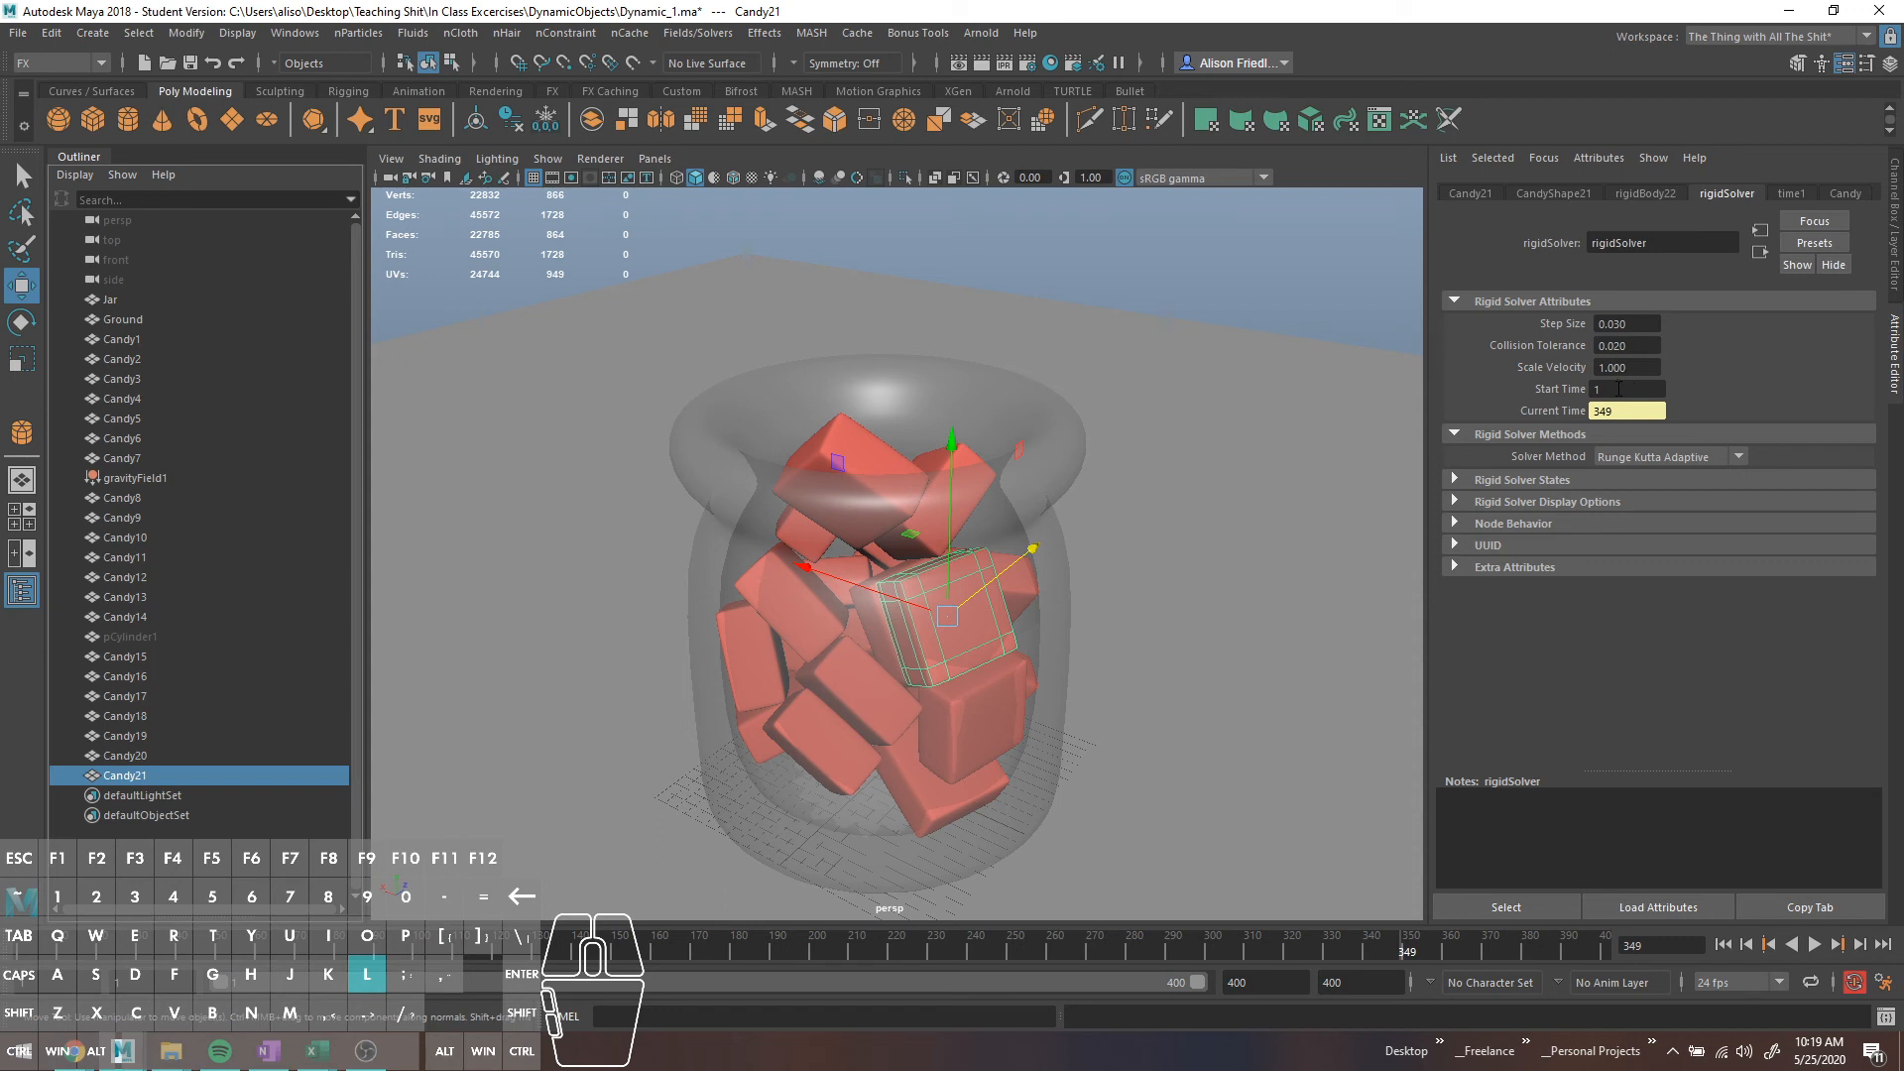
pyautogui.click(1645, 194)
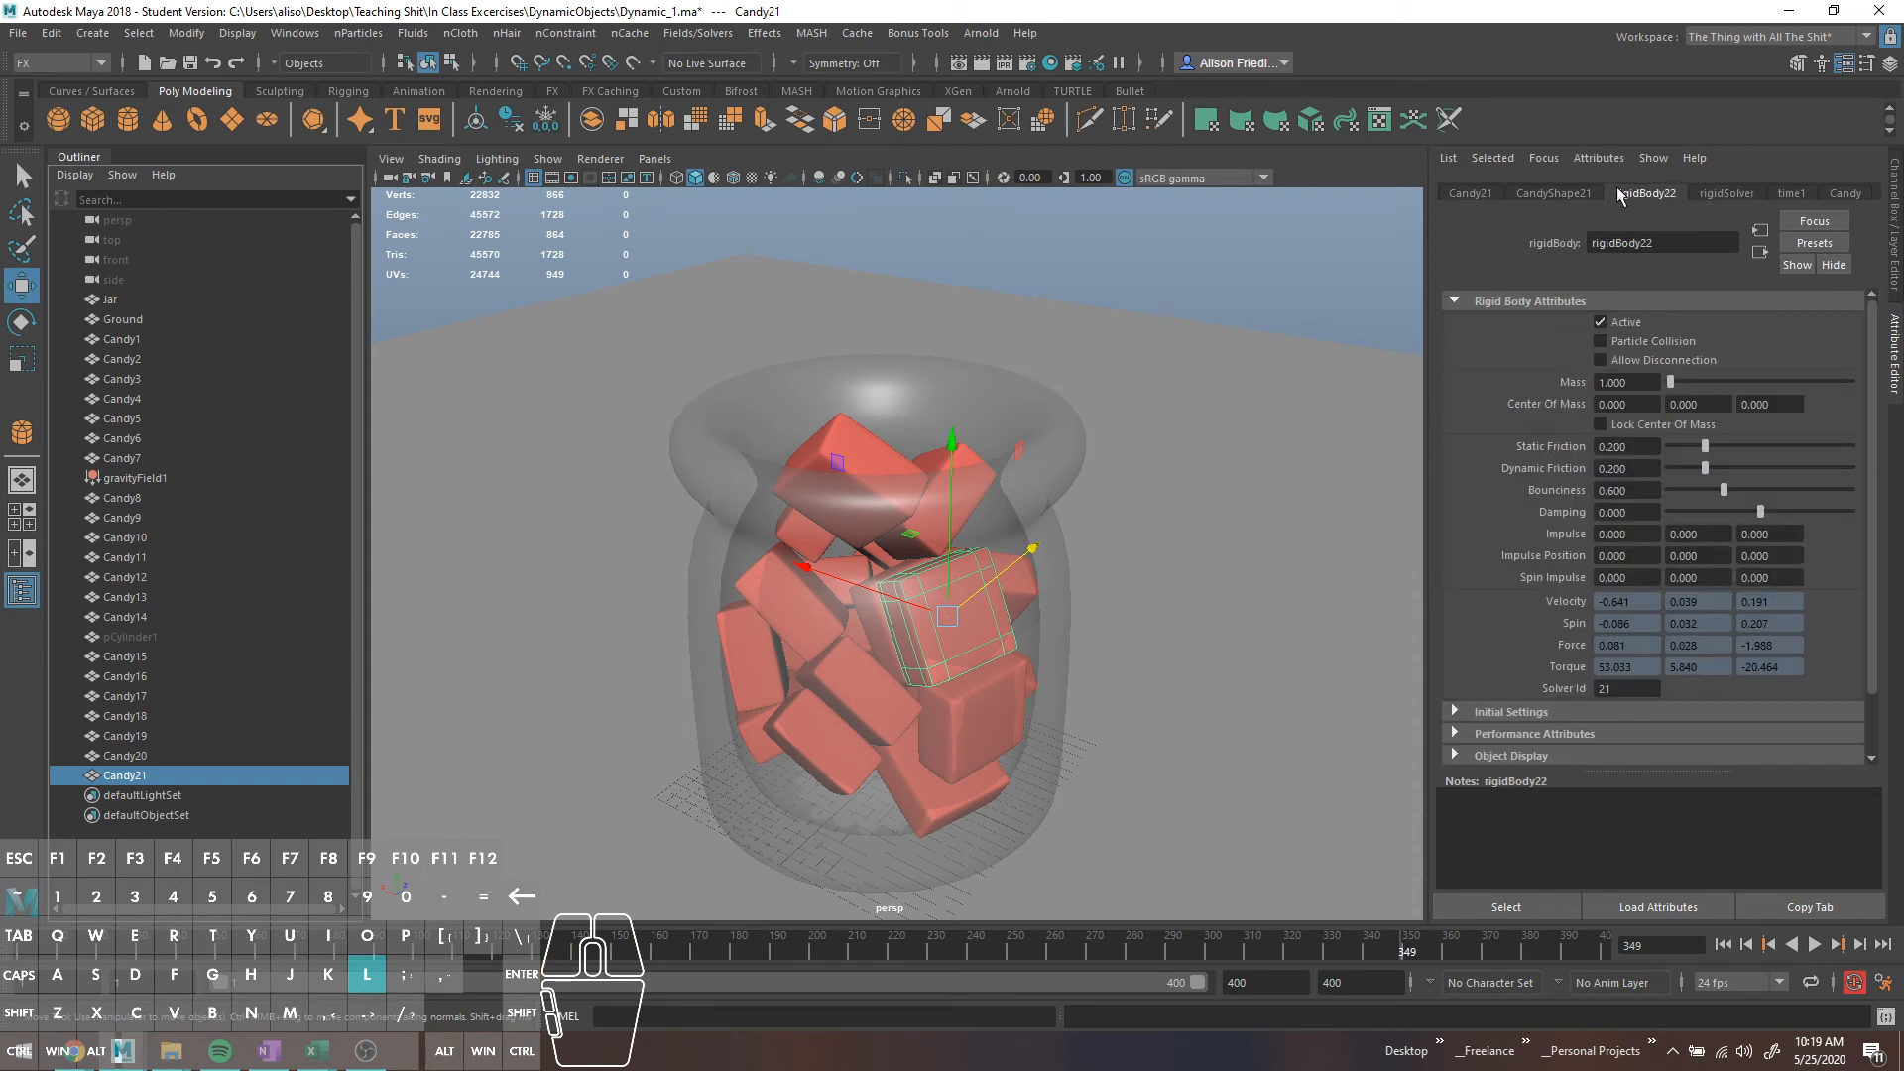
pyautogui.scroll(-2, 1656, 423)
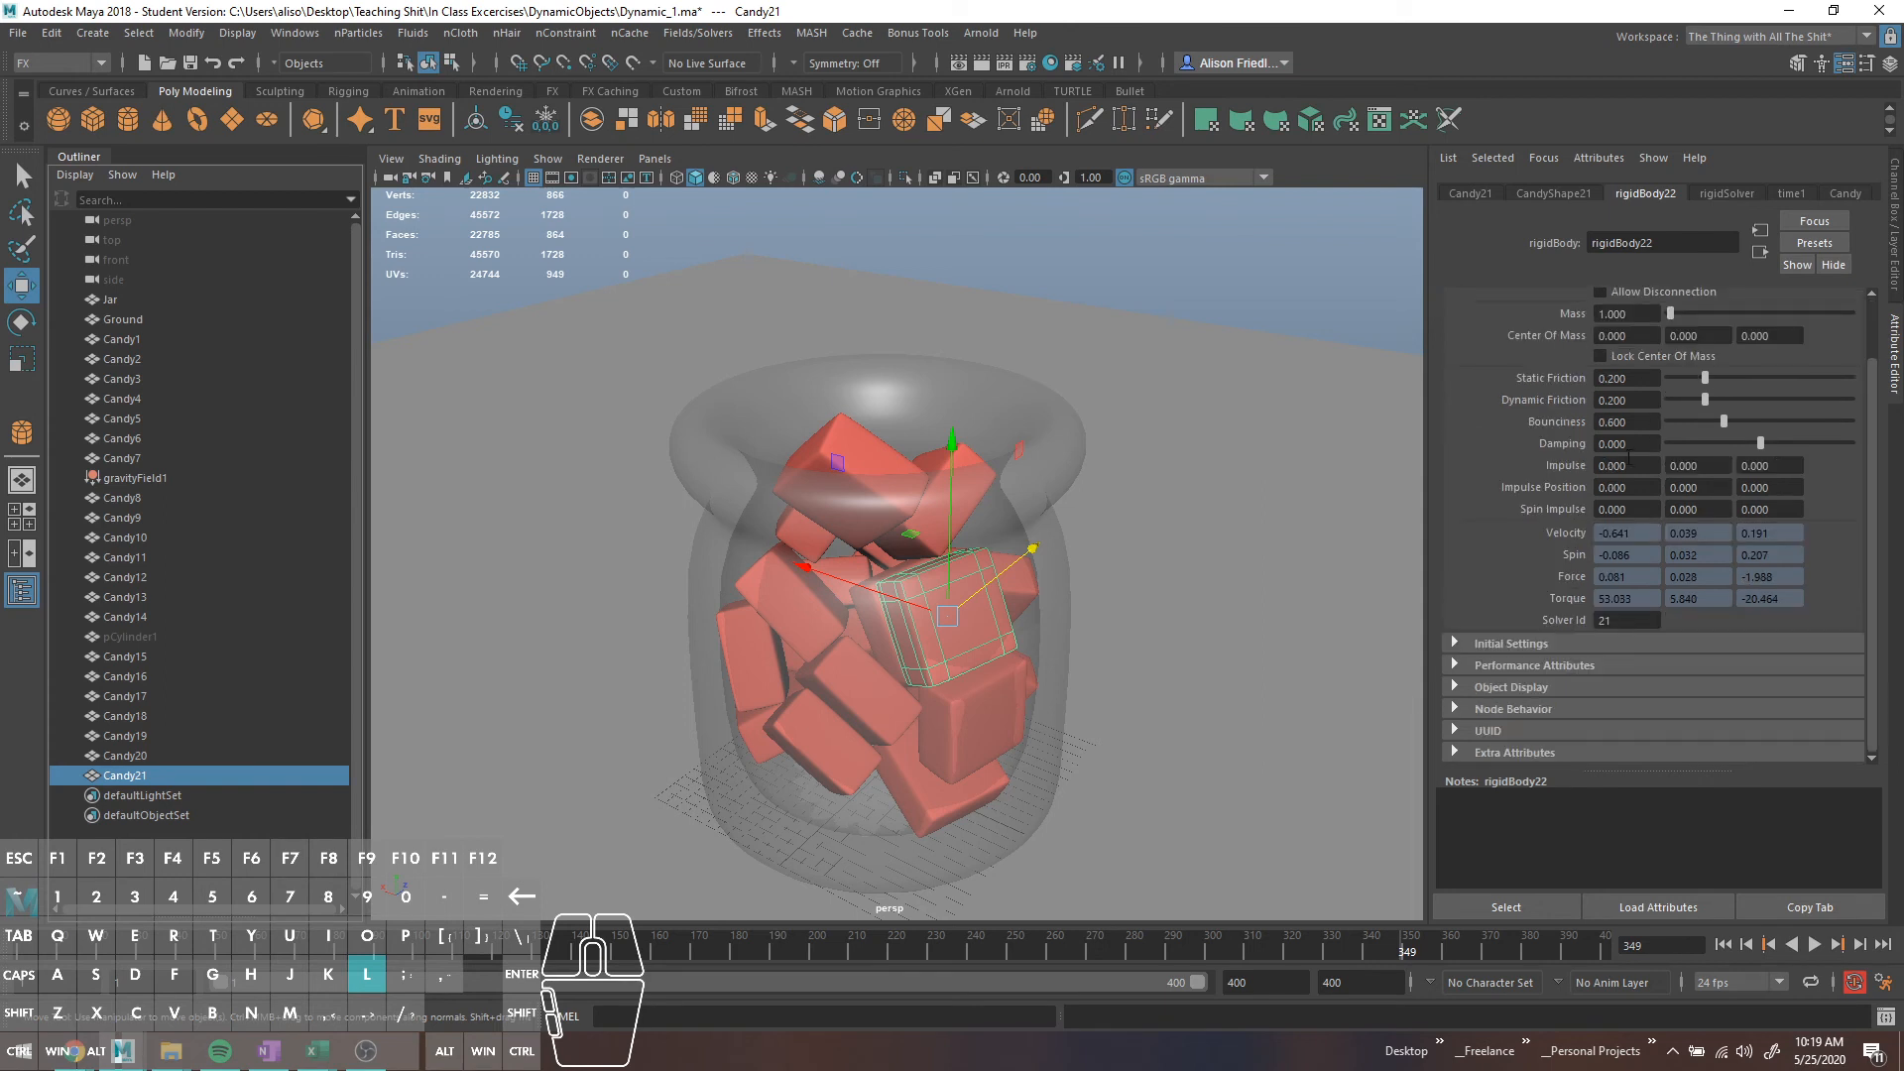
pyautogui.click(1510, 642)
pyautogui.scroll(-2, 1520, 639)
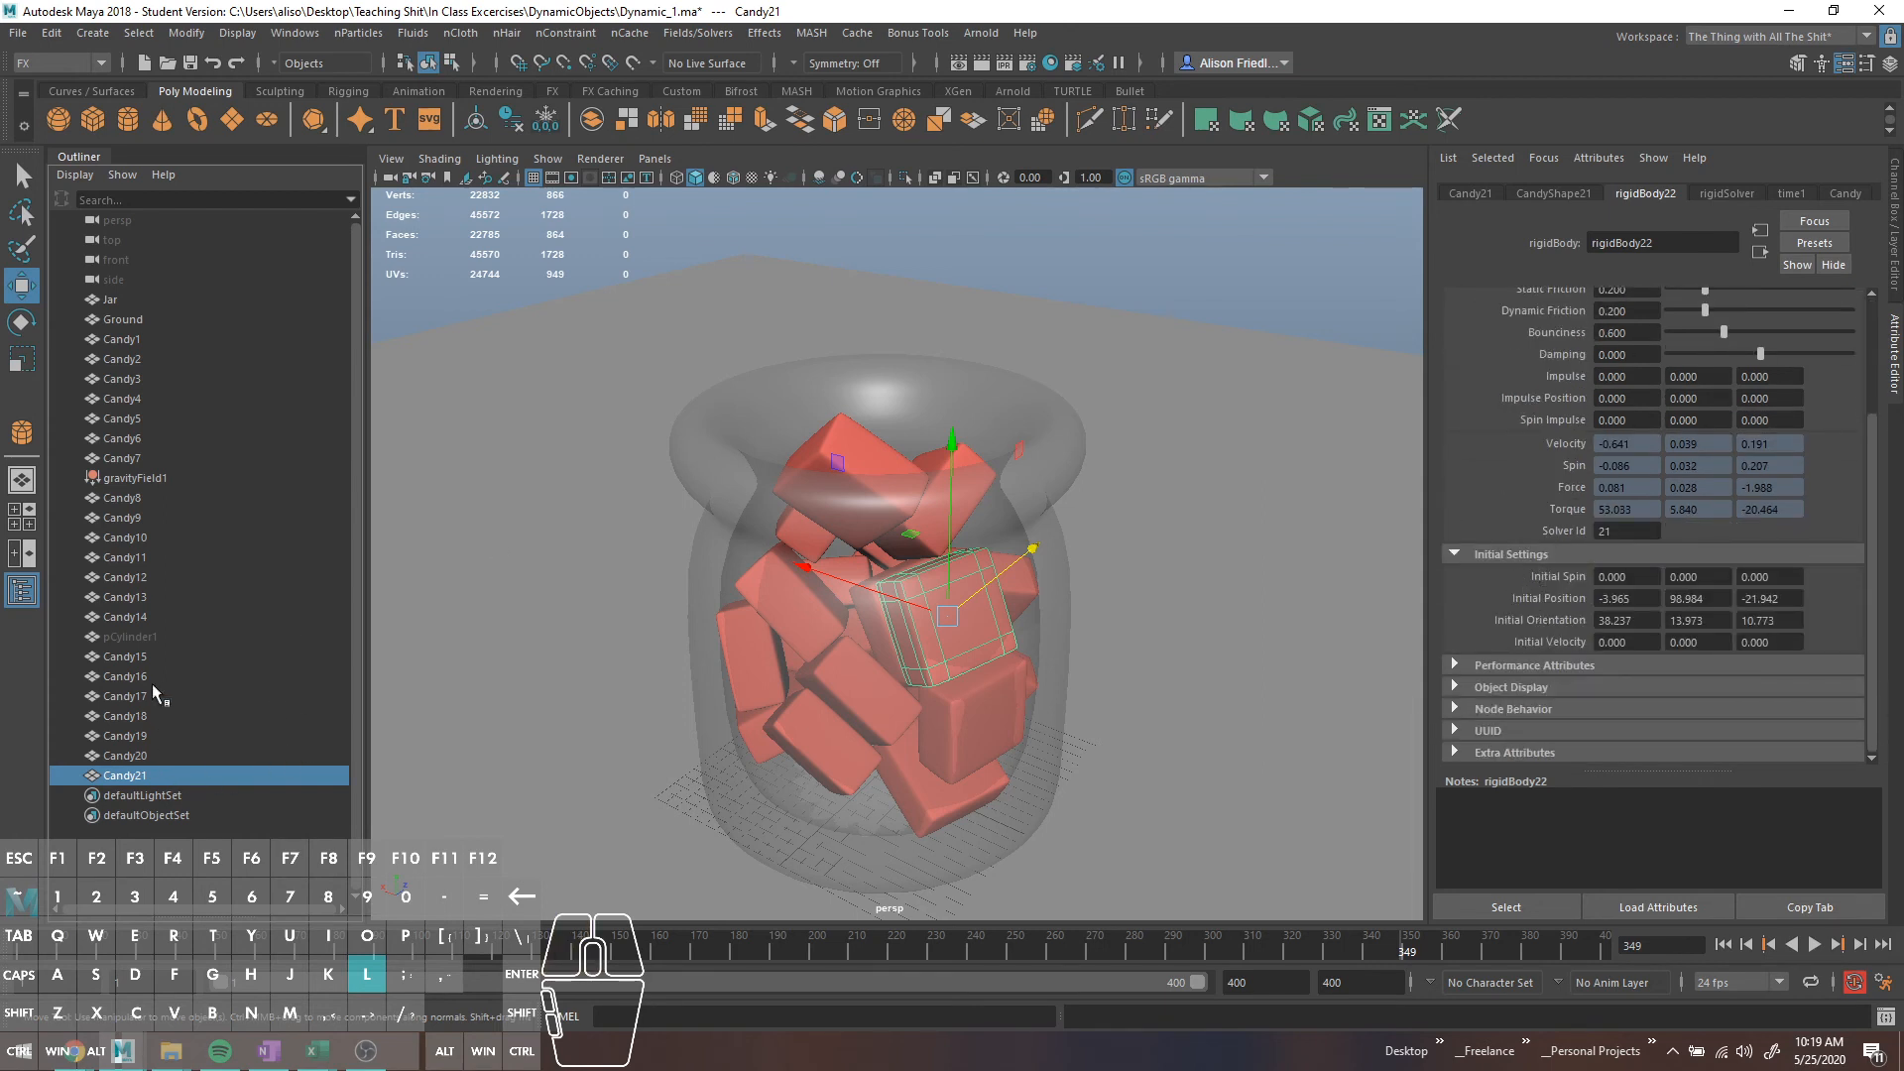
# Group Candy1 through Candy21, leaving out gravityField1 and pCylinder1, and name the group Candy22
pyautogui.keyDown('shift'); pyautogui.click(144, 656); pyautogui.keyUp('shift')
pyautogui.keyDown('ctrl'); pyautogui.click(151, 614); pyautogui.keyUp('ctrl')
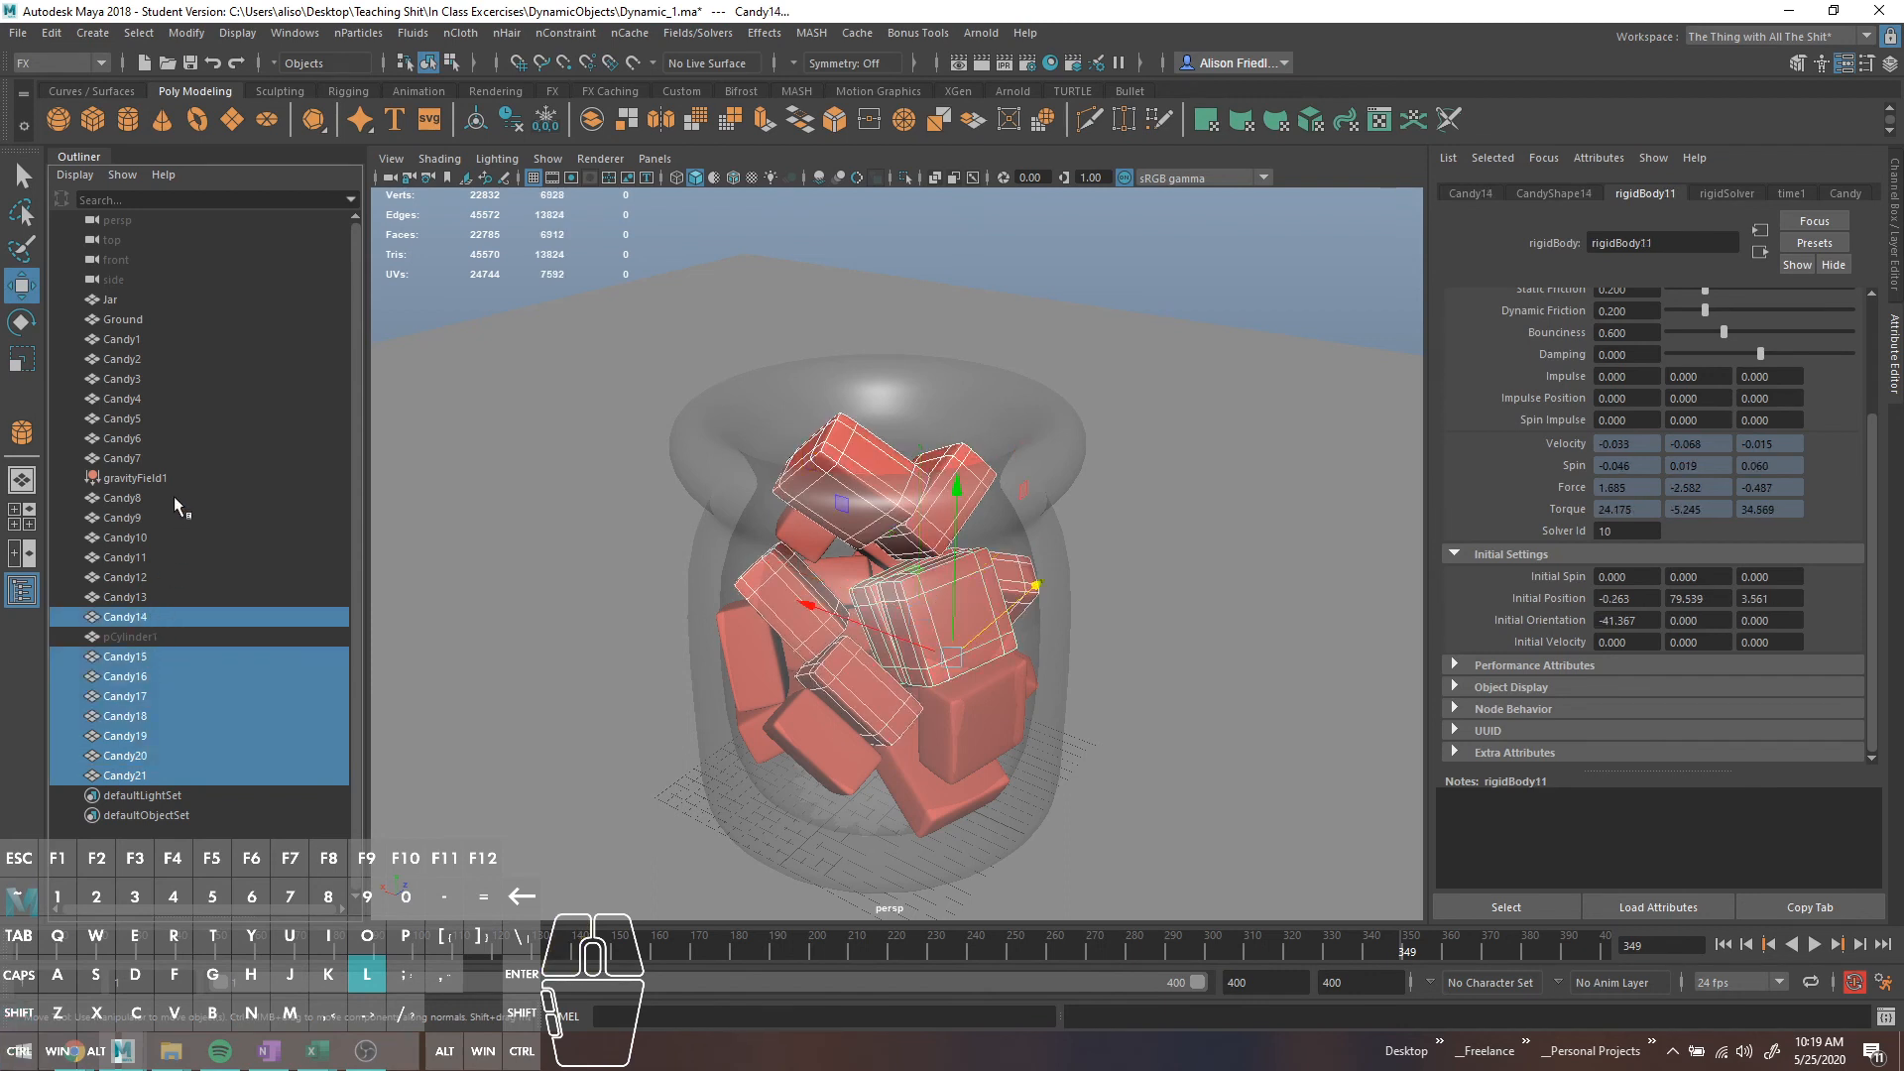
pyautogui.keyDown('shift'); pyautogui.click(166, 496); pyautogui.keyUp('shift')
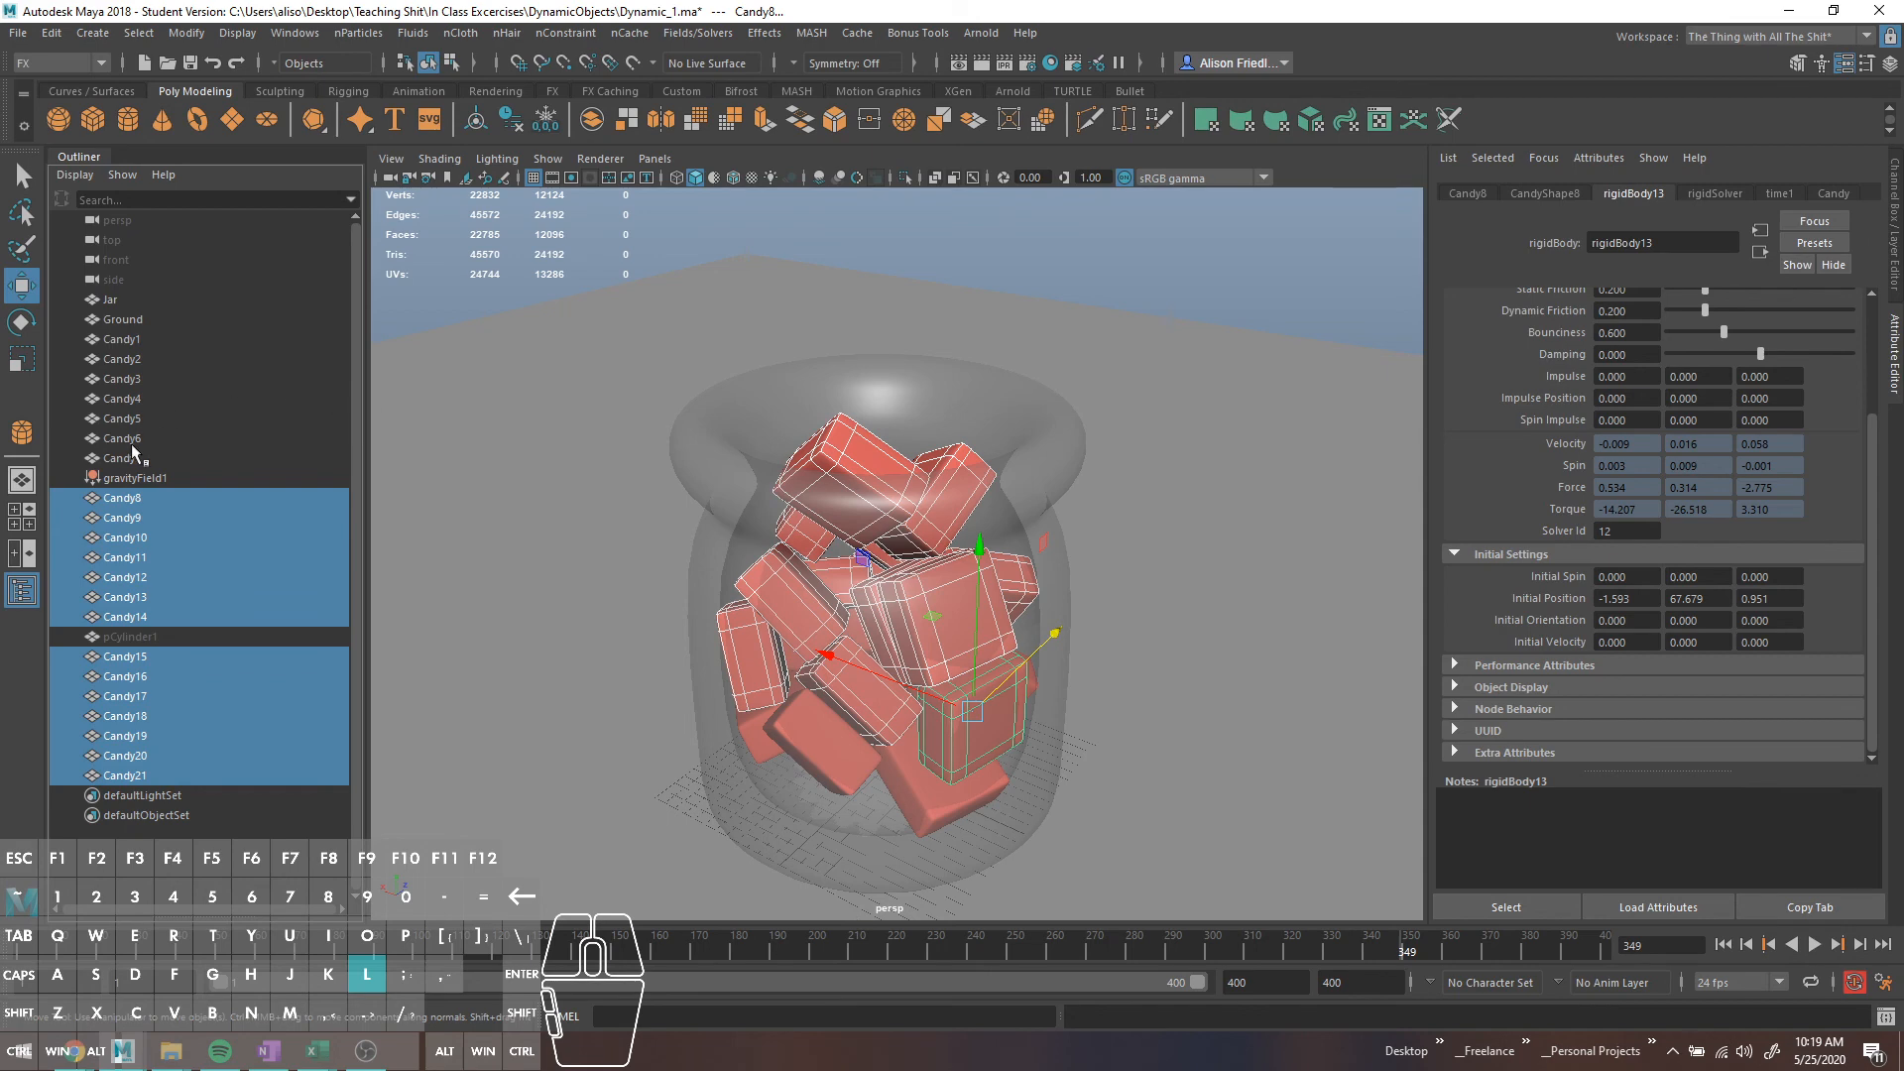
pyautogui.keyDown('ctrl'); pyautogui.click(136, 457); pyautogui.keyUp('ctrl')
pyautogui.keyDown('shift'); pyautogui.click(136, 342); pyautogui.keyUp('shift')
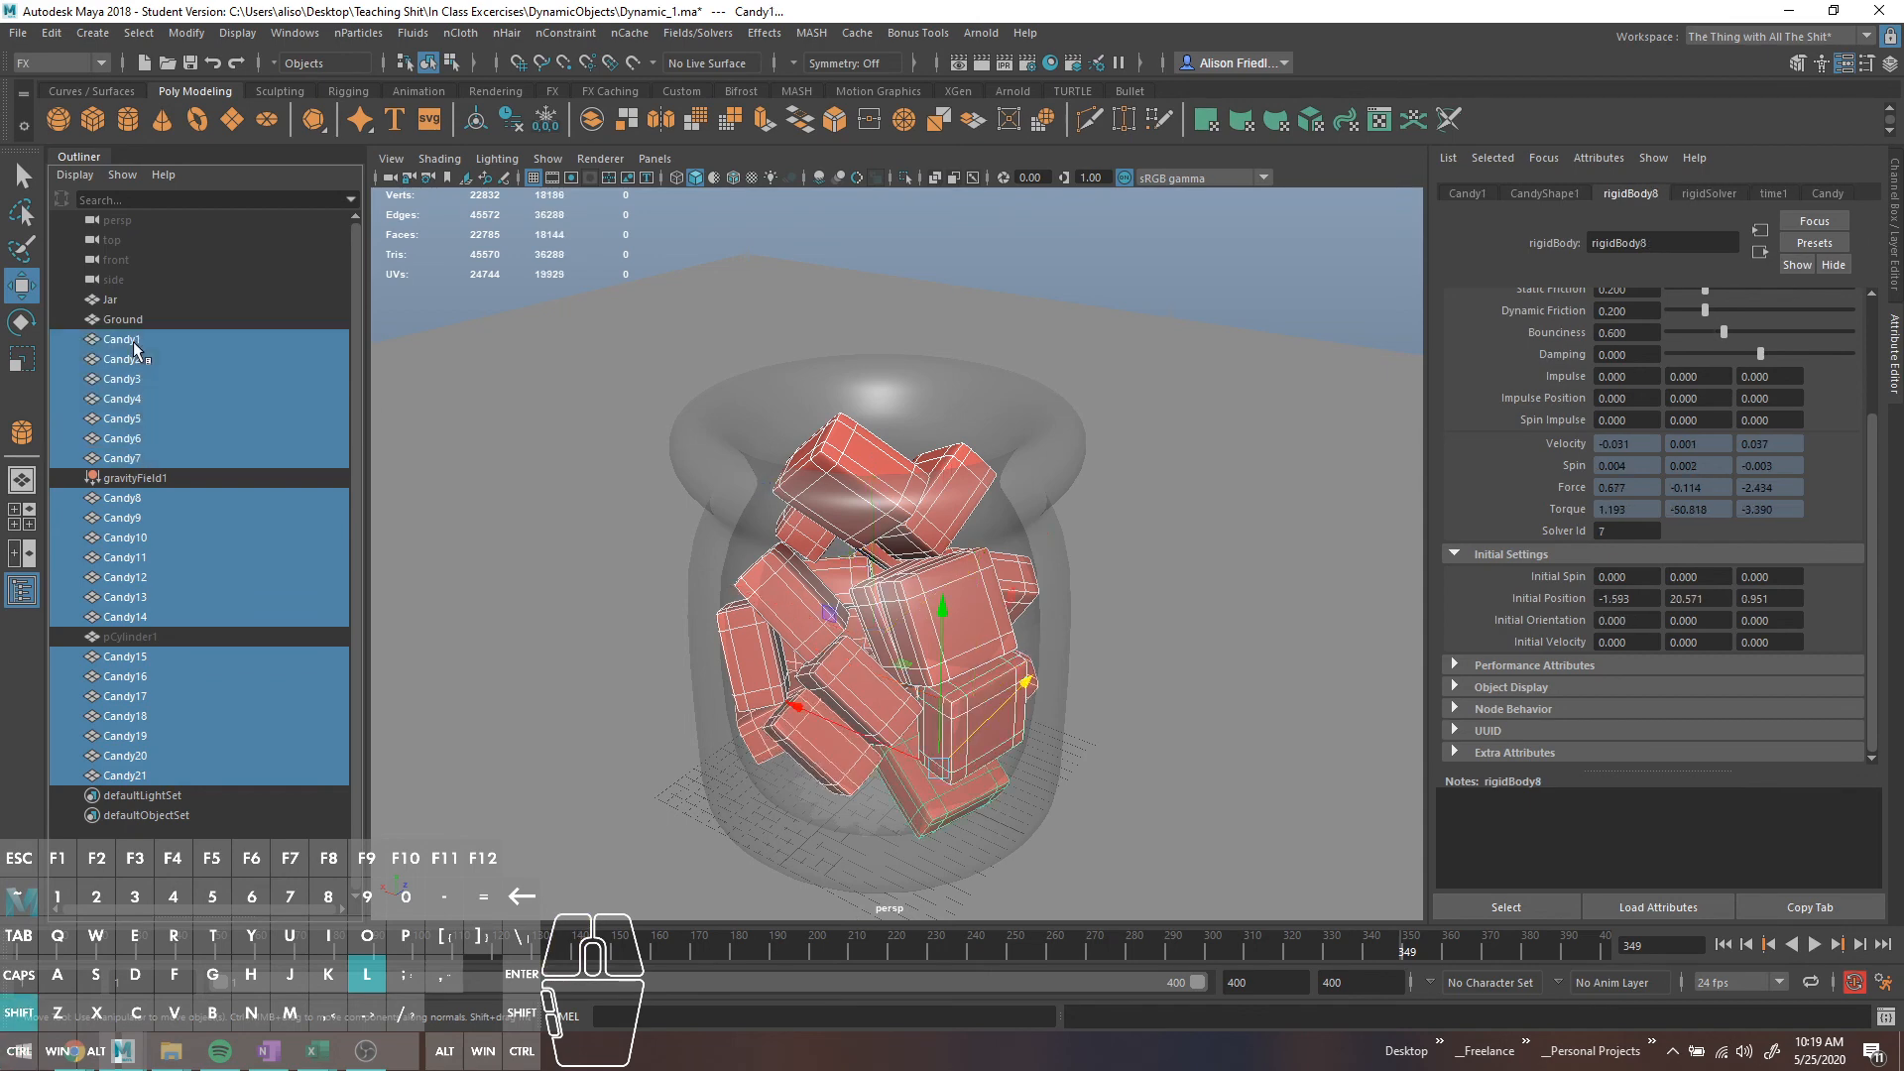
pyautogui.hotkey('ctrl', 'g')
pyautogui.doubleClick(129, 378)
pyautogui.write('Can')
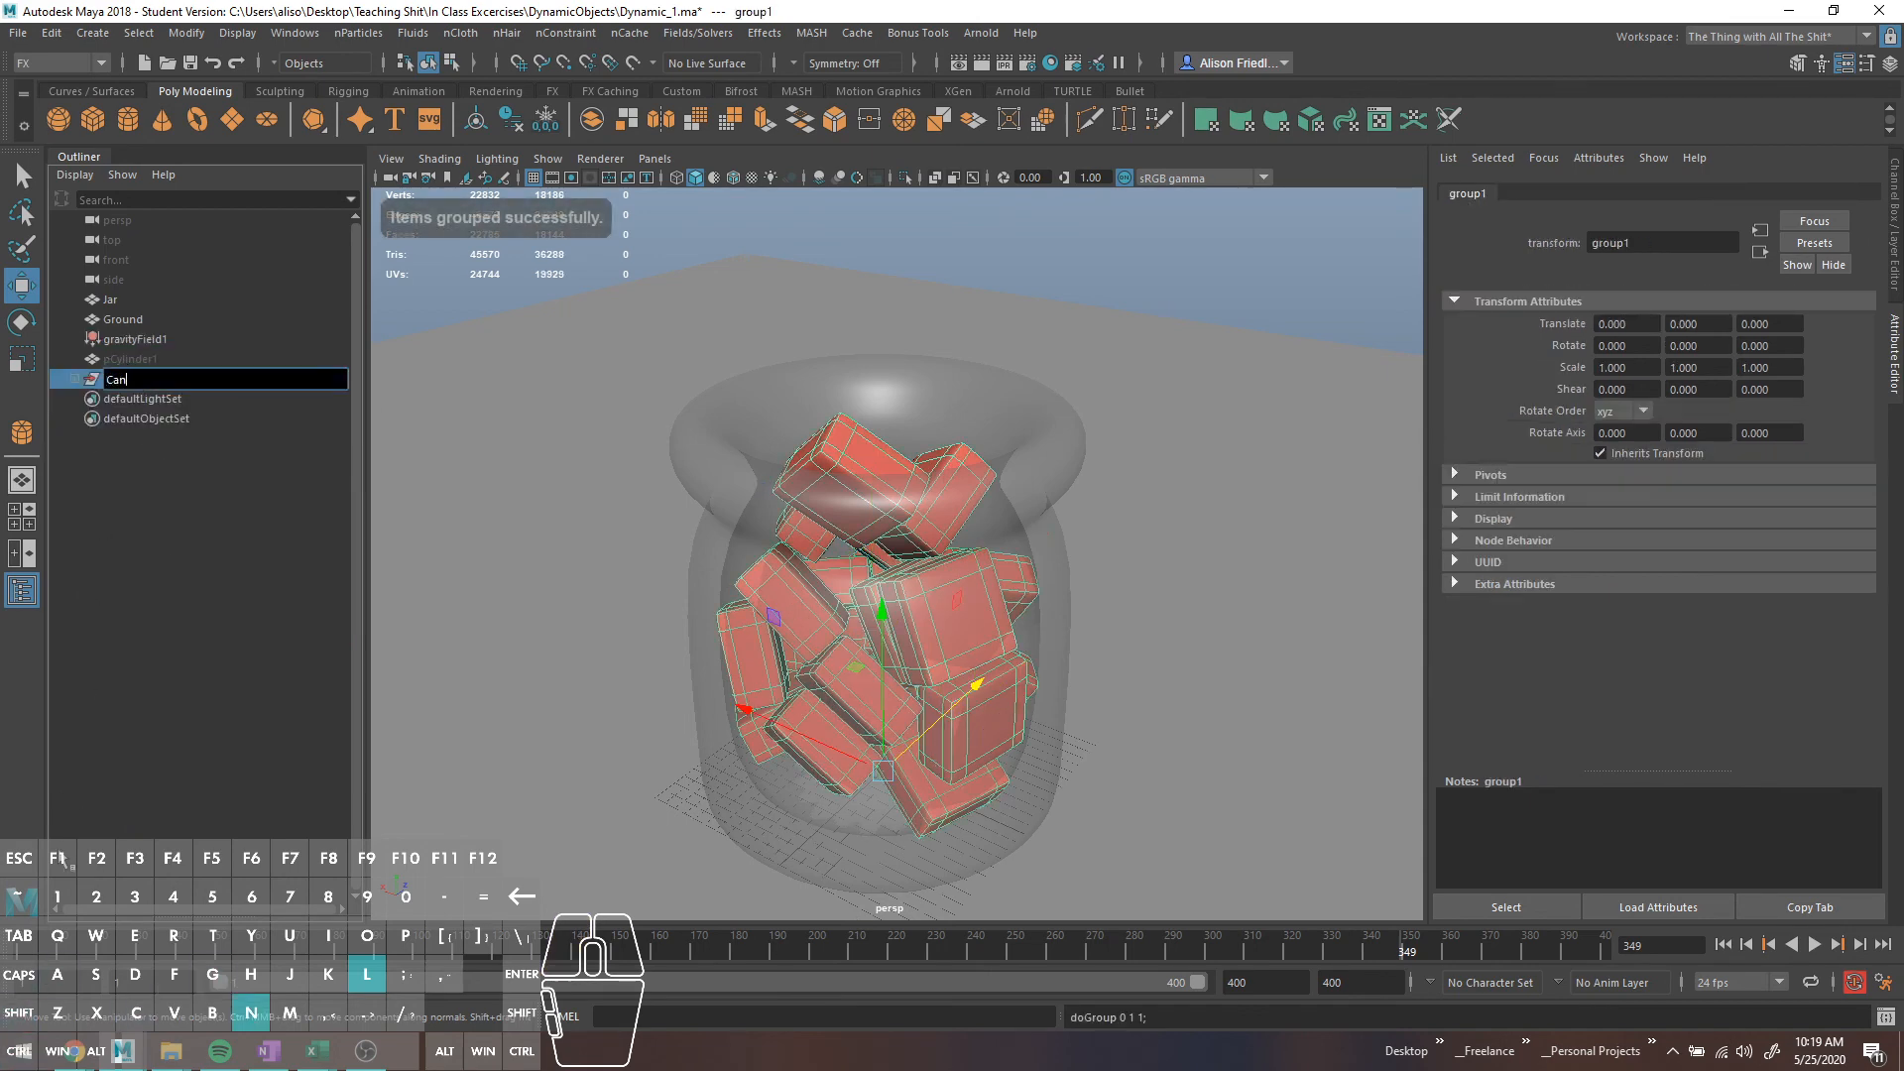
pyautogui.write('dy22')
pyautogui.press('Return')
# Duplicate the Candy22 group, hide the original group and select the Candy23 copy
pyautogui.hotkey('ctrl', 'd')
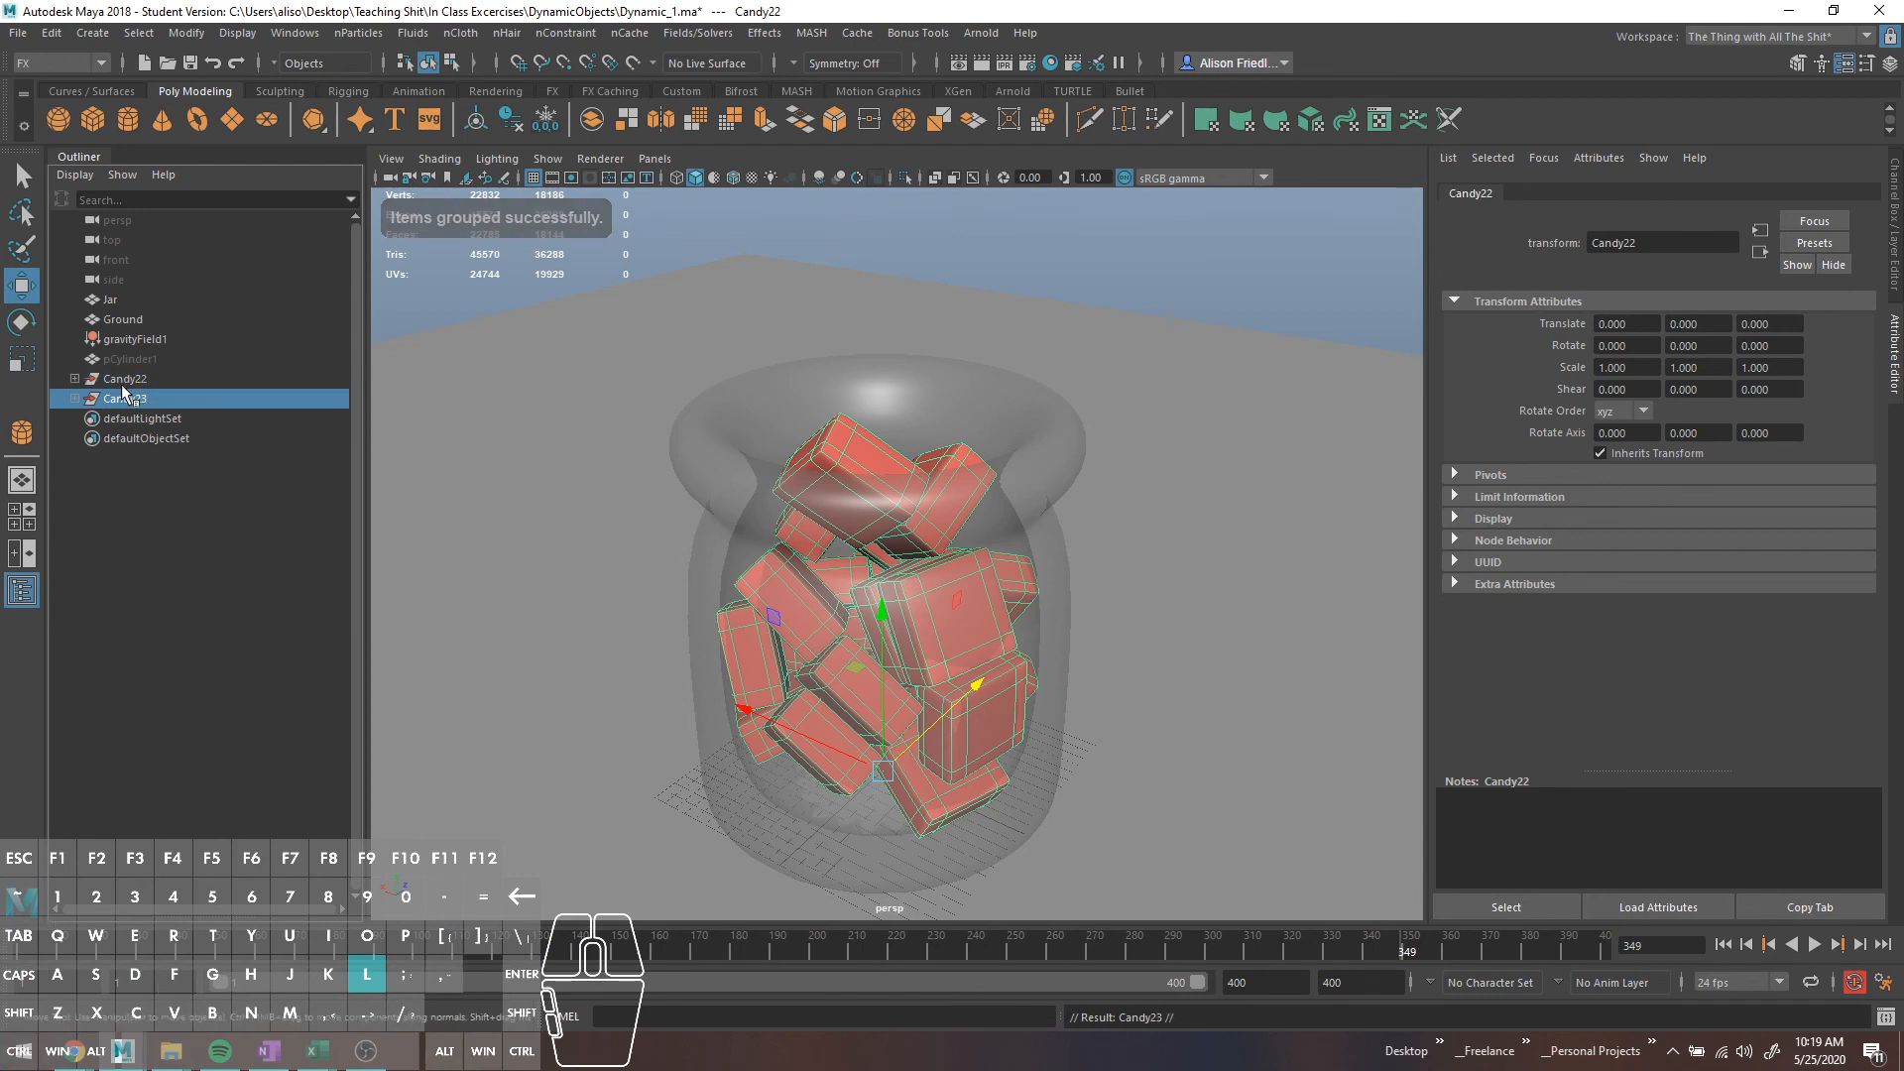
pyautogui.click(117, 378)
pyautogui.hotkey('ctrl', 'h')
pyautogui.click(121, 398)
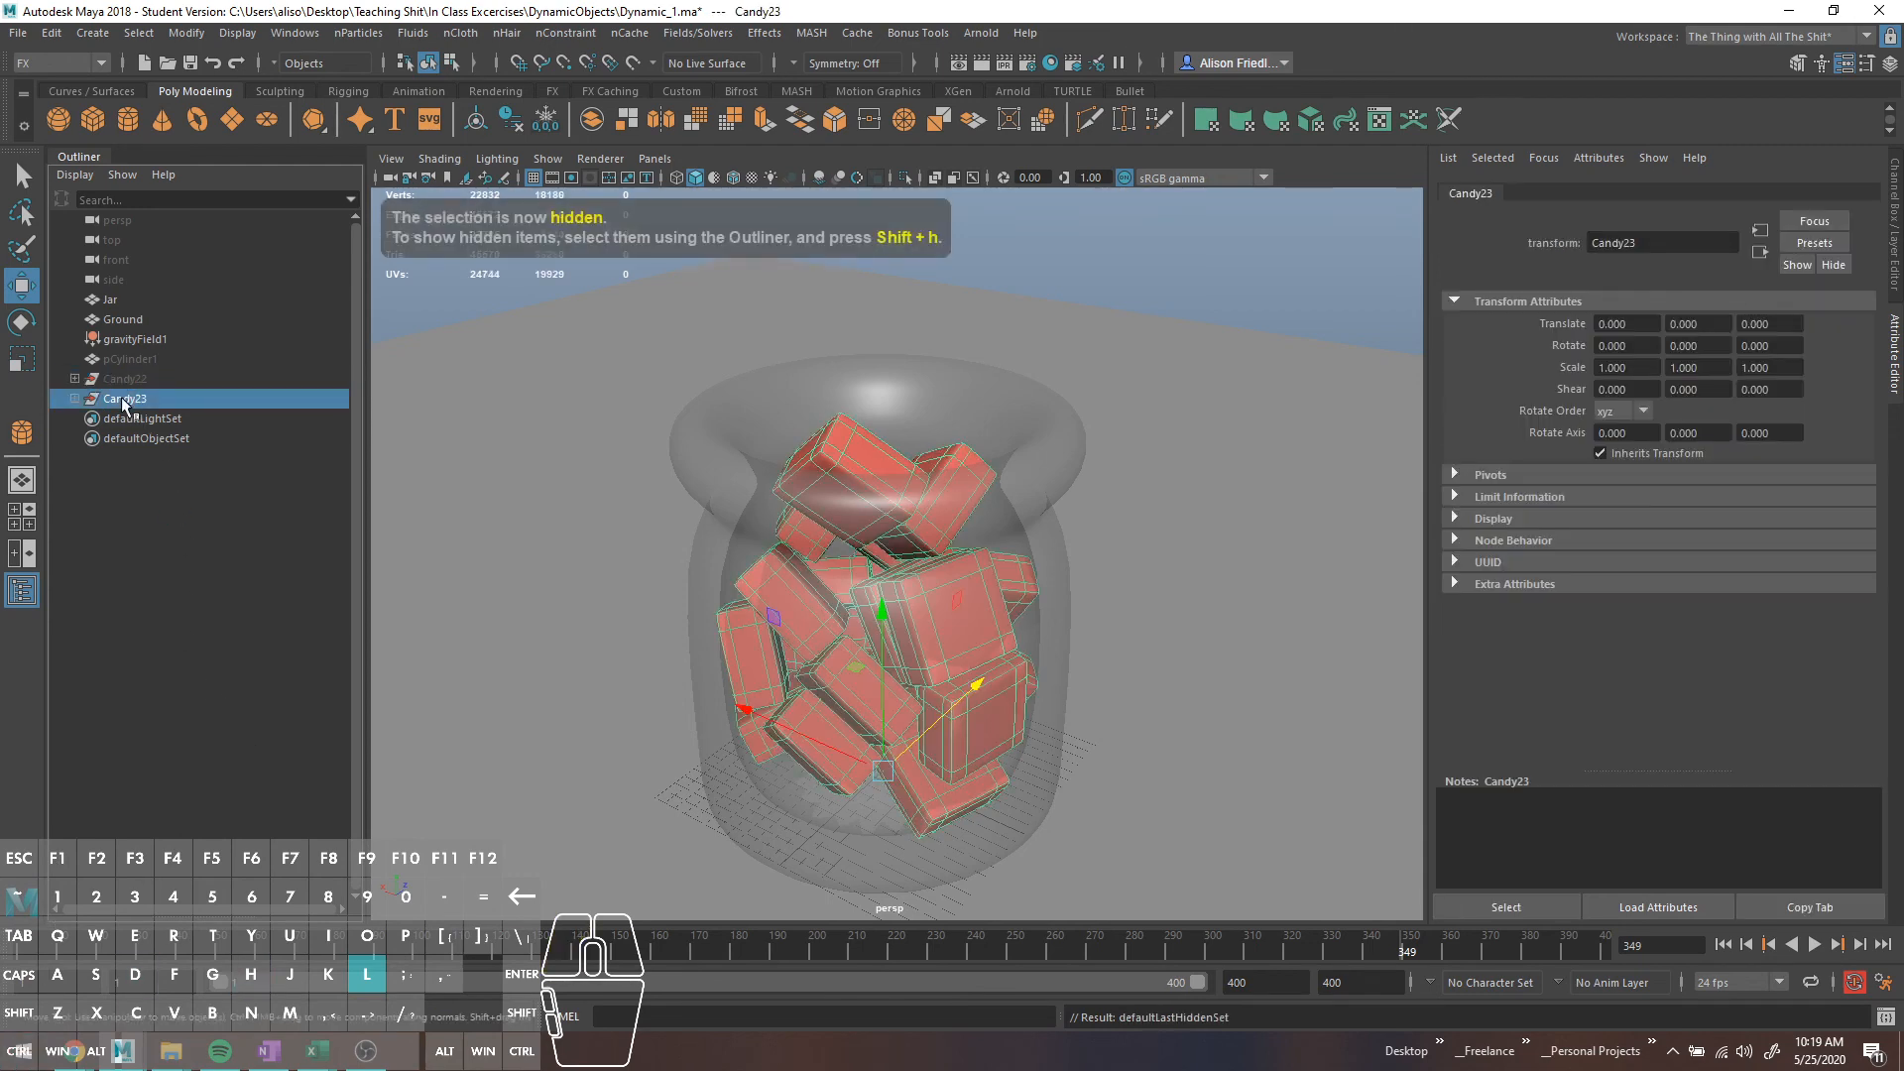
# Scrub back through the timeline and play from the first frame to check whether the duplicated candies move
pyautogui.moveTo(653, 952); pyautogui.dragTo(477, 952)
pyautogui.scroll(-5, 833, 699)
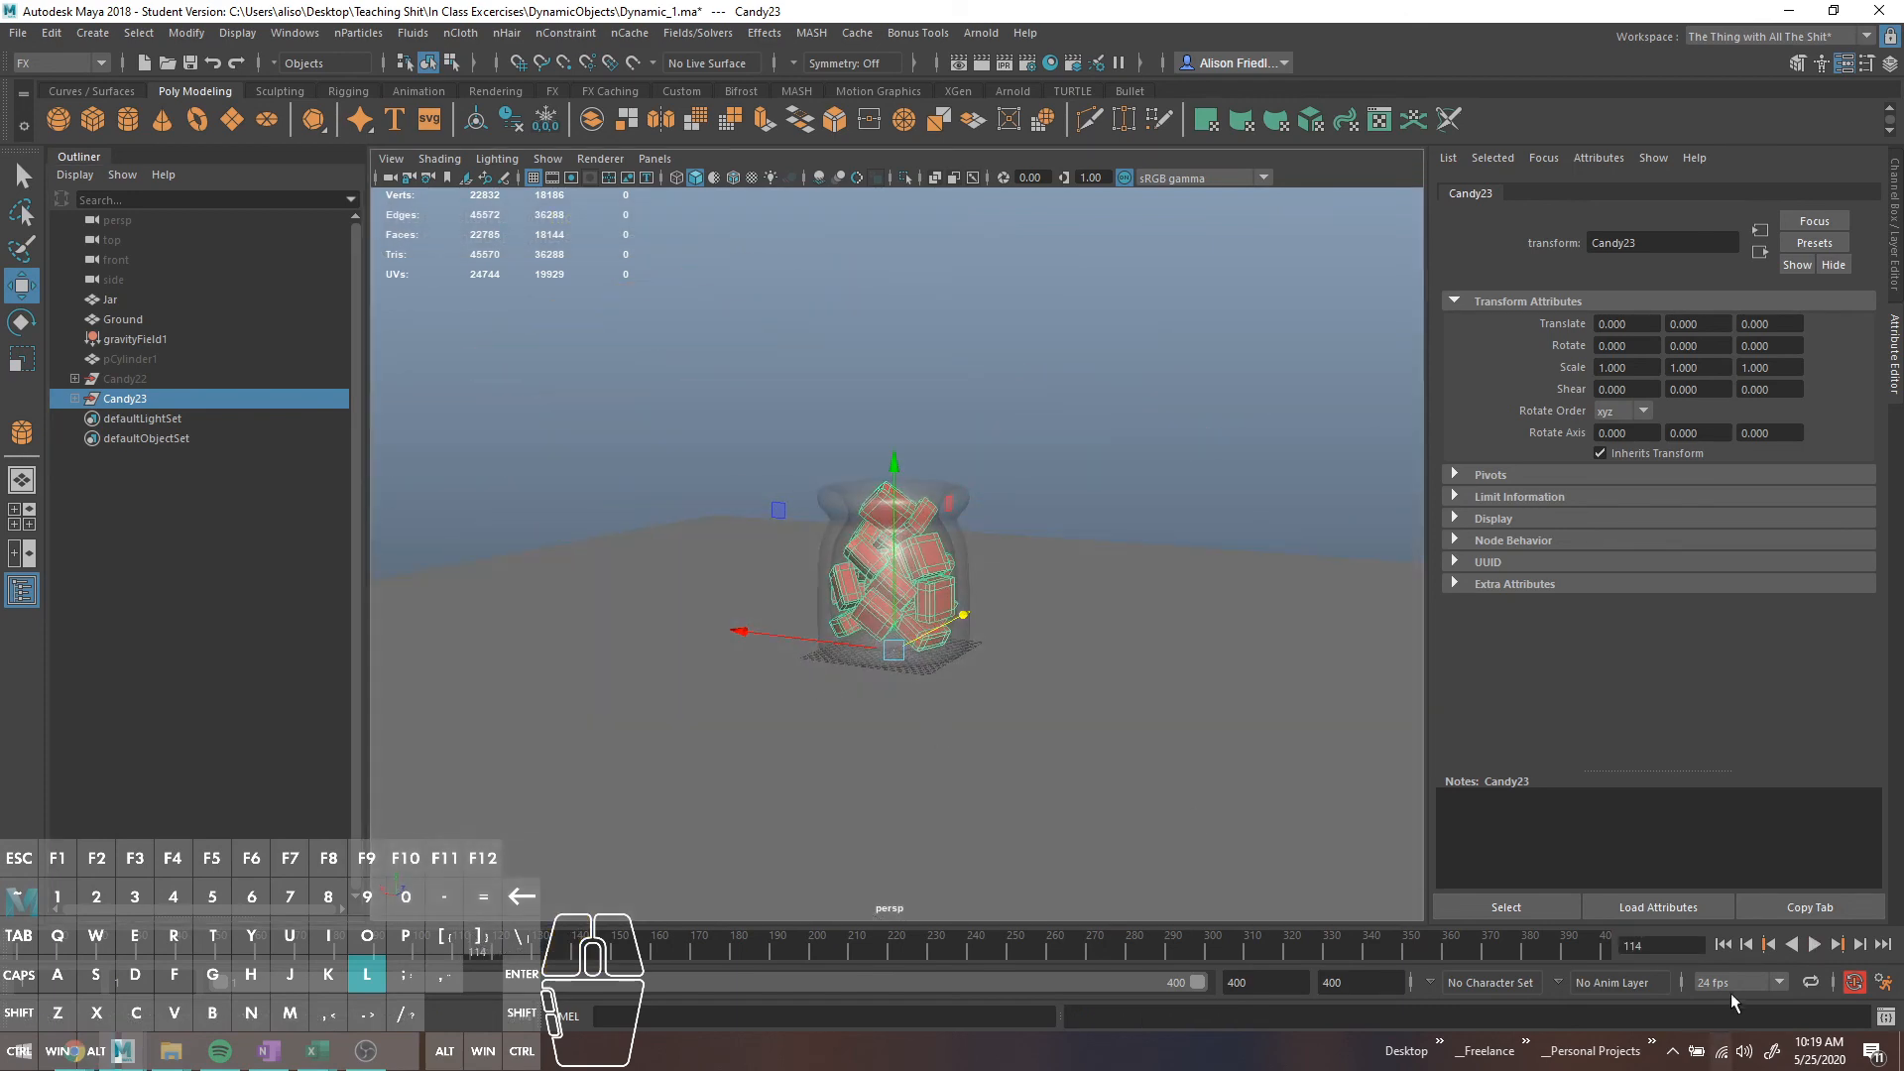
pyautogui.click(1723, 944)
pyautogui.click(1817, 944)
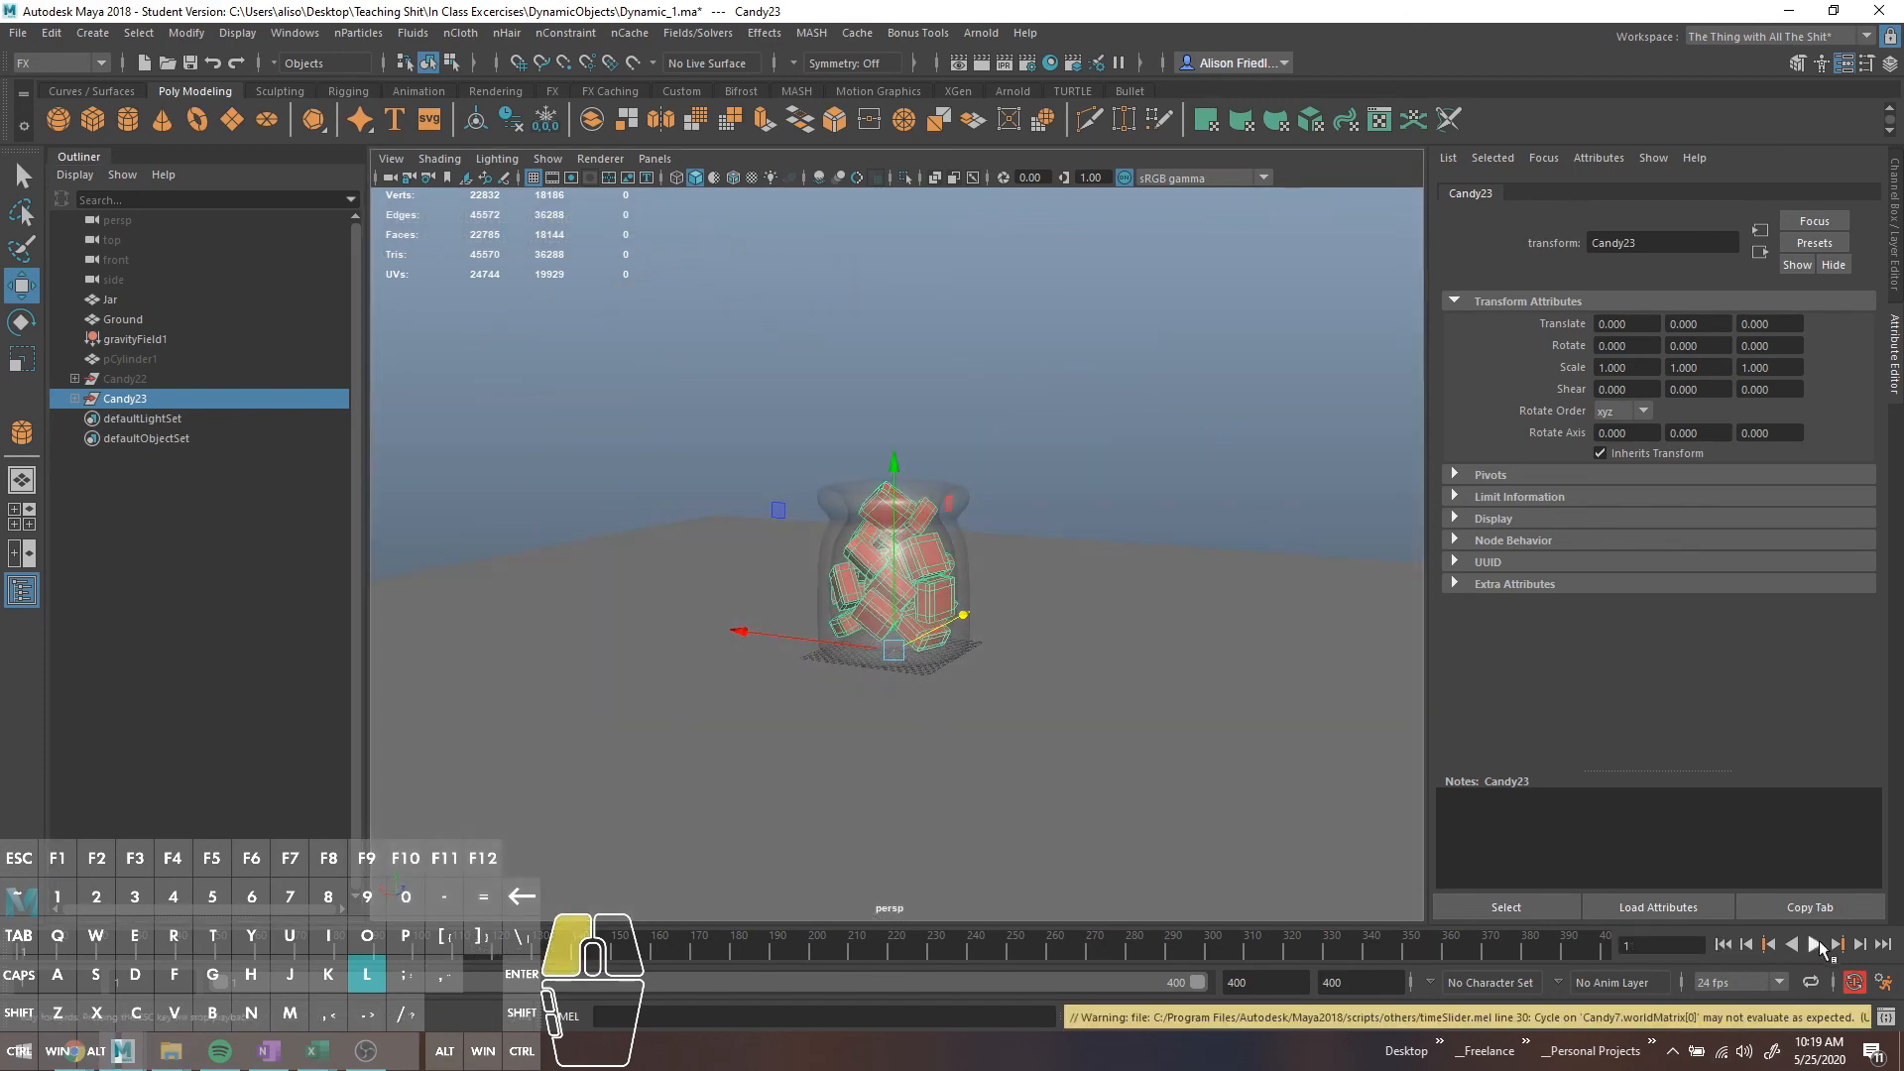
pyautogui.click(1815, 944)
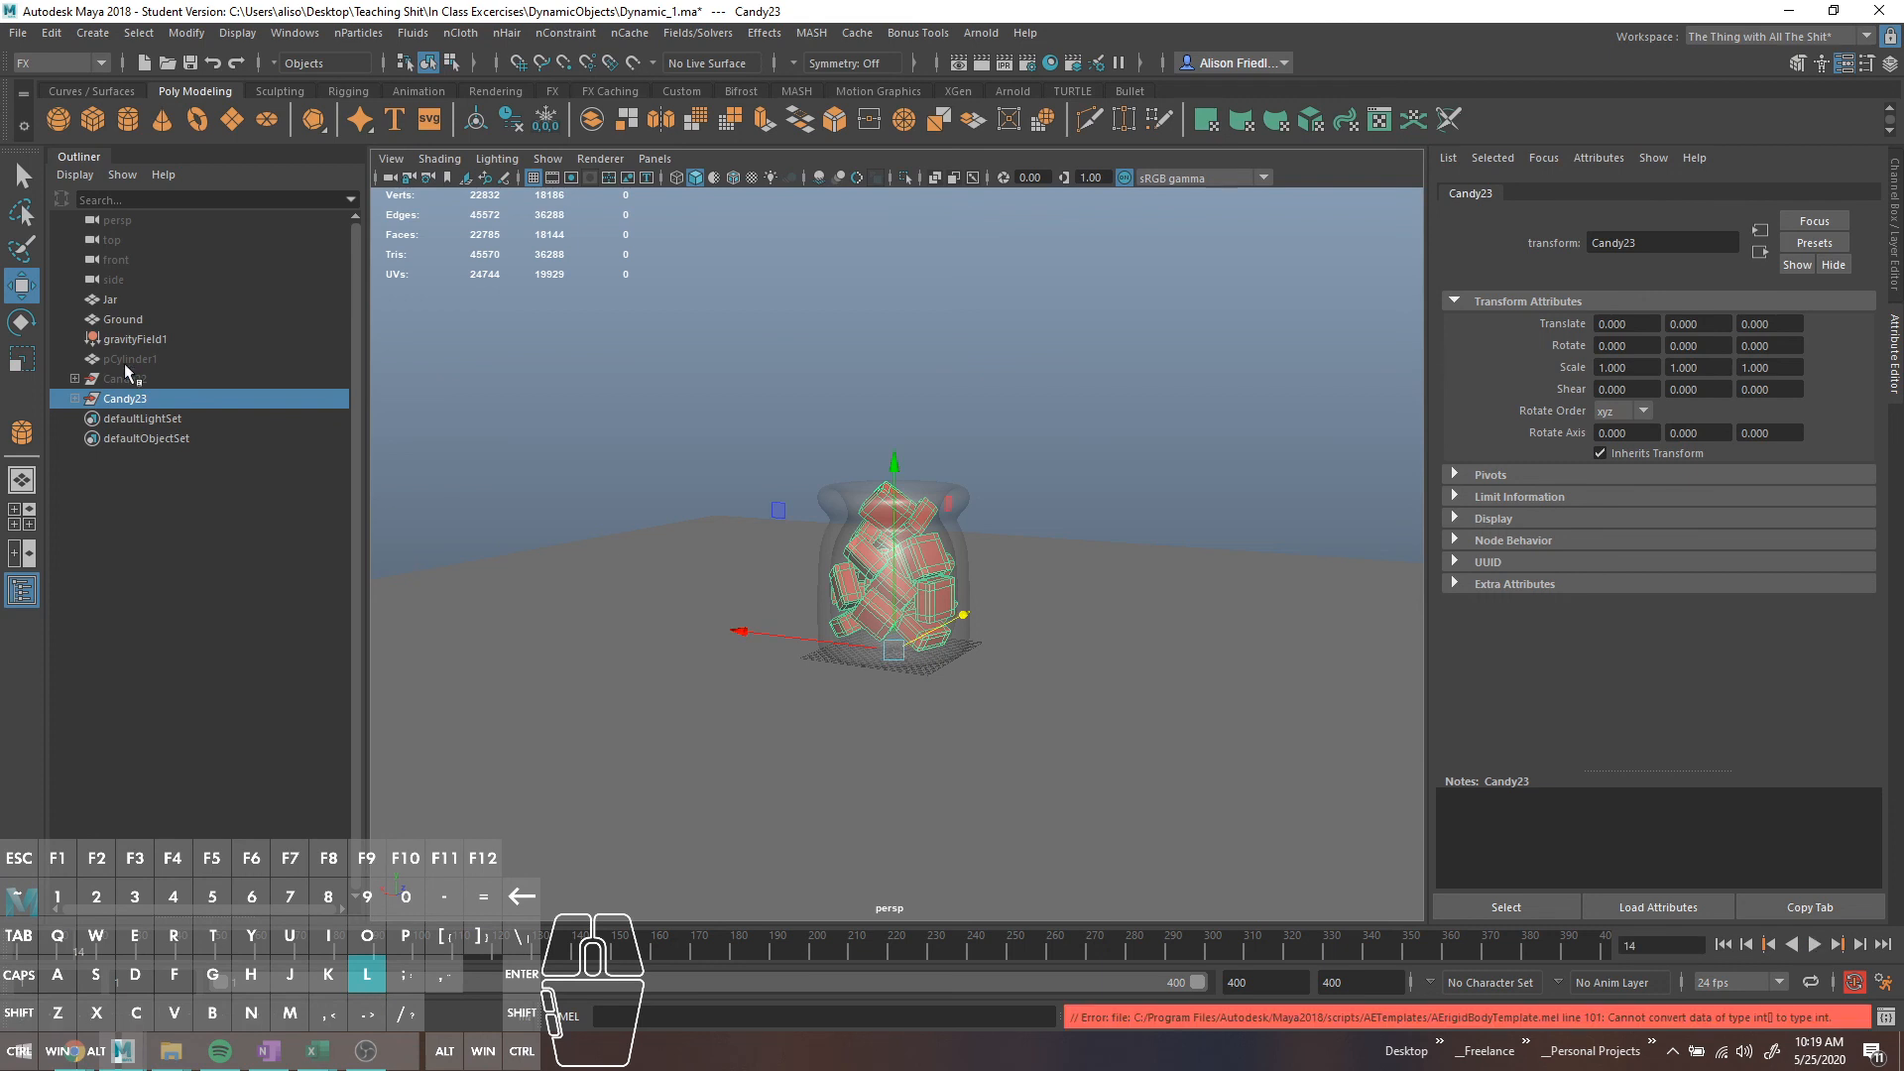
# Show the Candy22 group, replay the simulation from near the start to compare it with the copy, and hide the group again
pyautogui.click(125, 379)
pyautogui.hotkey('shift', 'h')
pyautogui.scroll(5, 1009, 640)
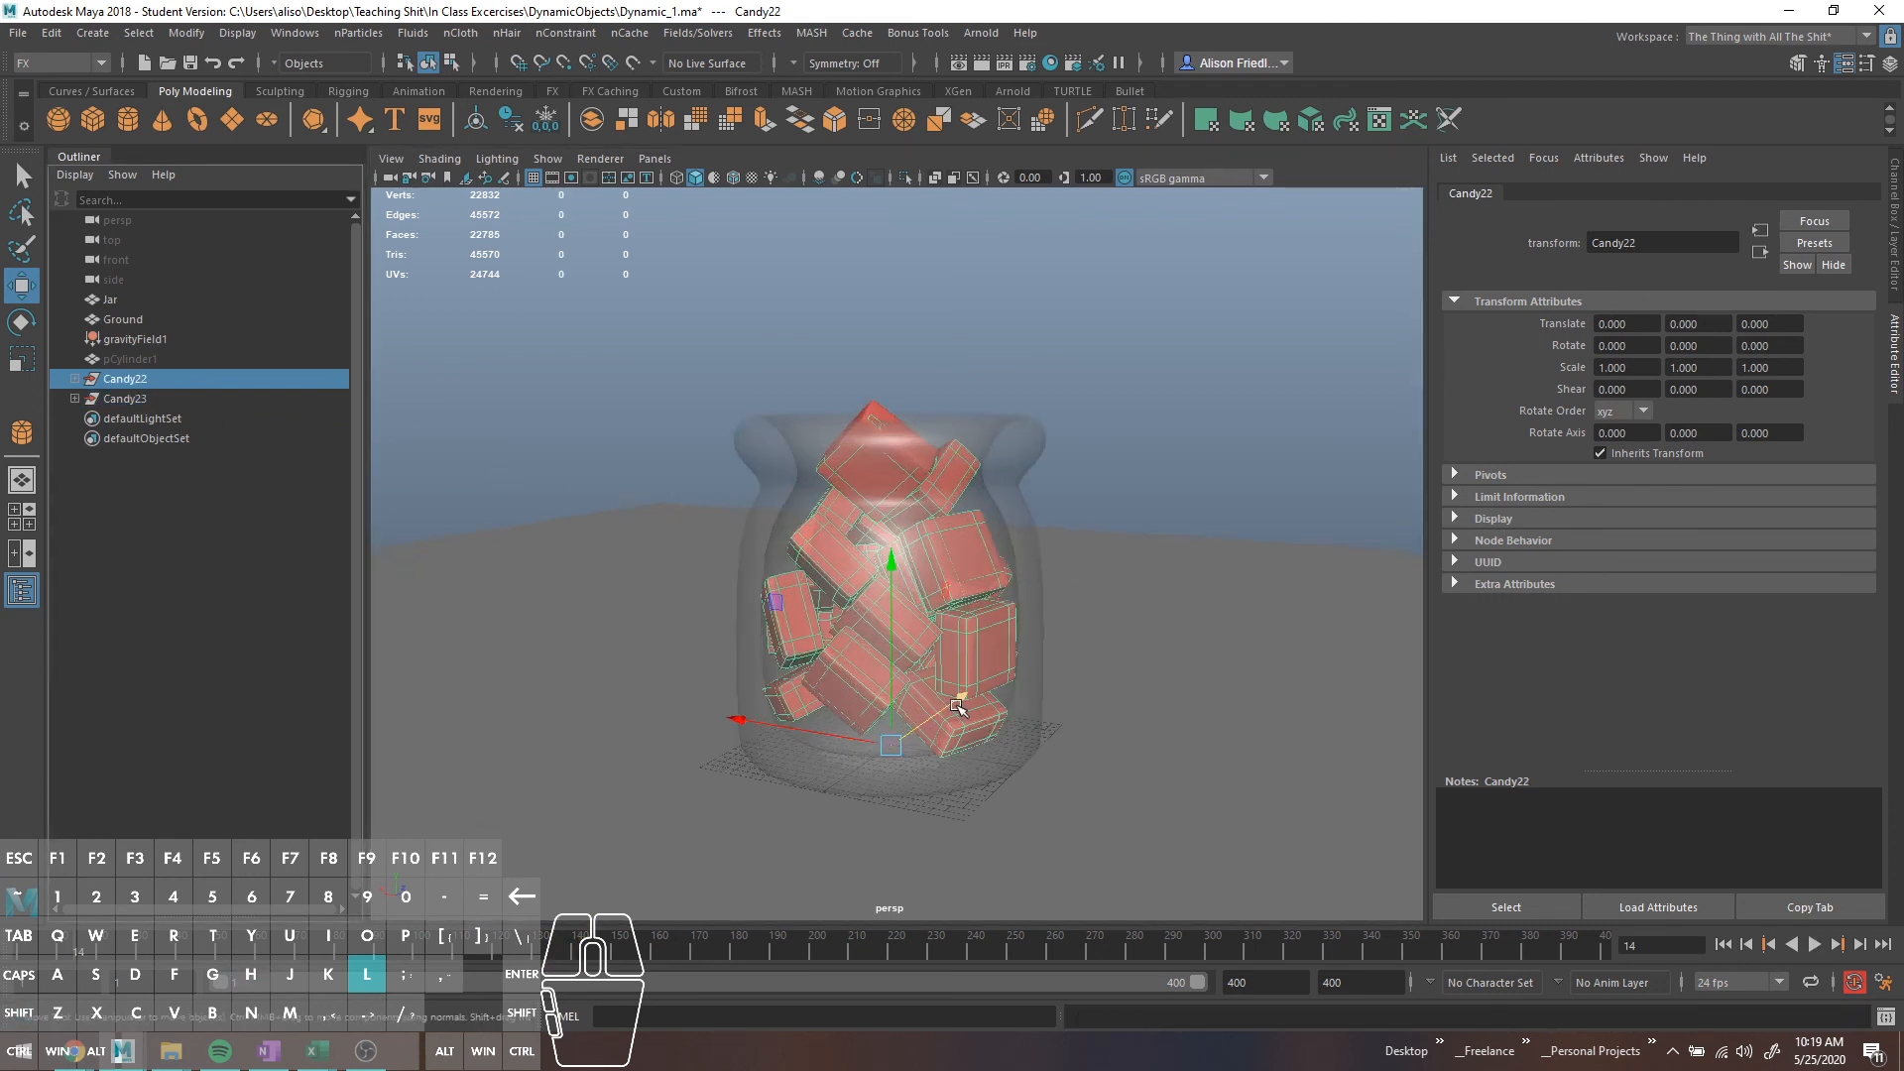
pyautogui.moveTo(79, 949); pyautogui.dragTo(22, 950)
pyautogui.click(1813, 944)
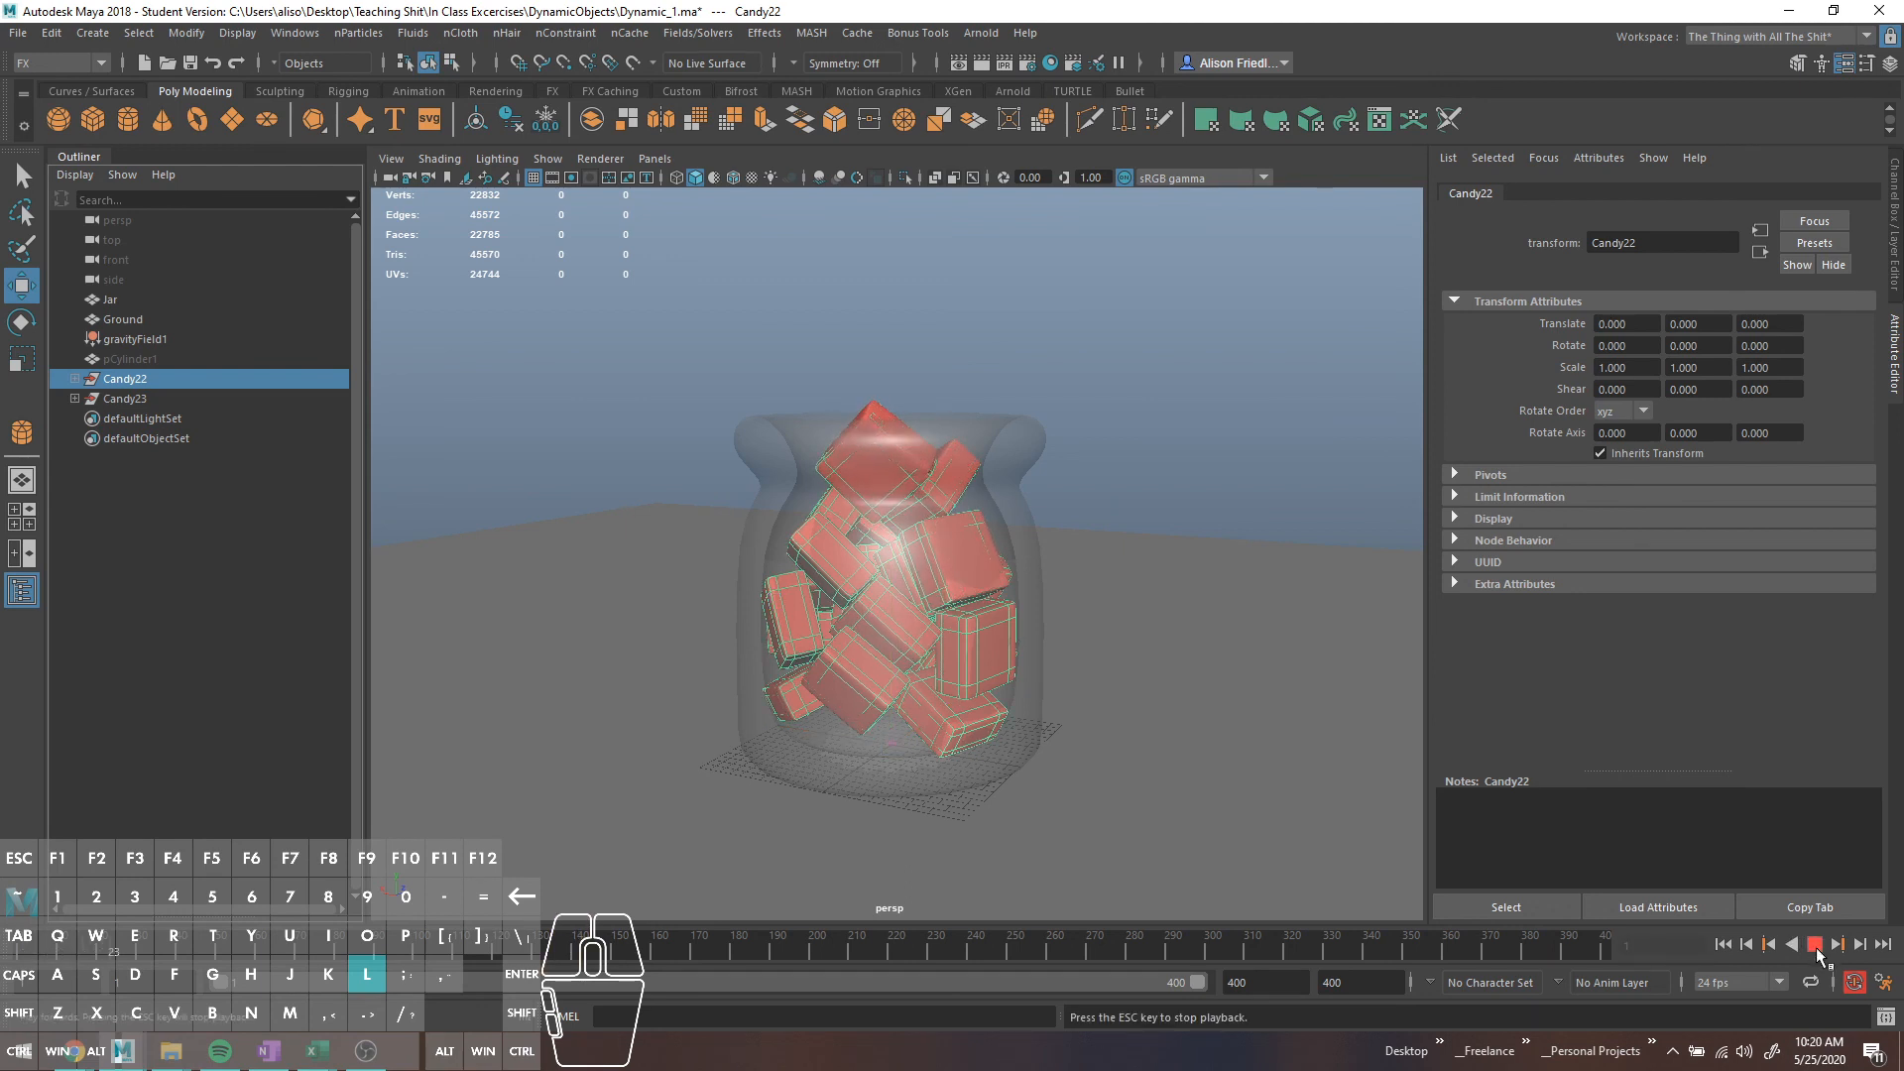
pyautogui.press('Escape')
pyautogui.hotkey('ctrl', 'h')
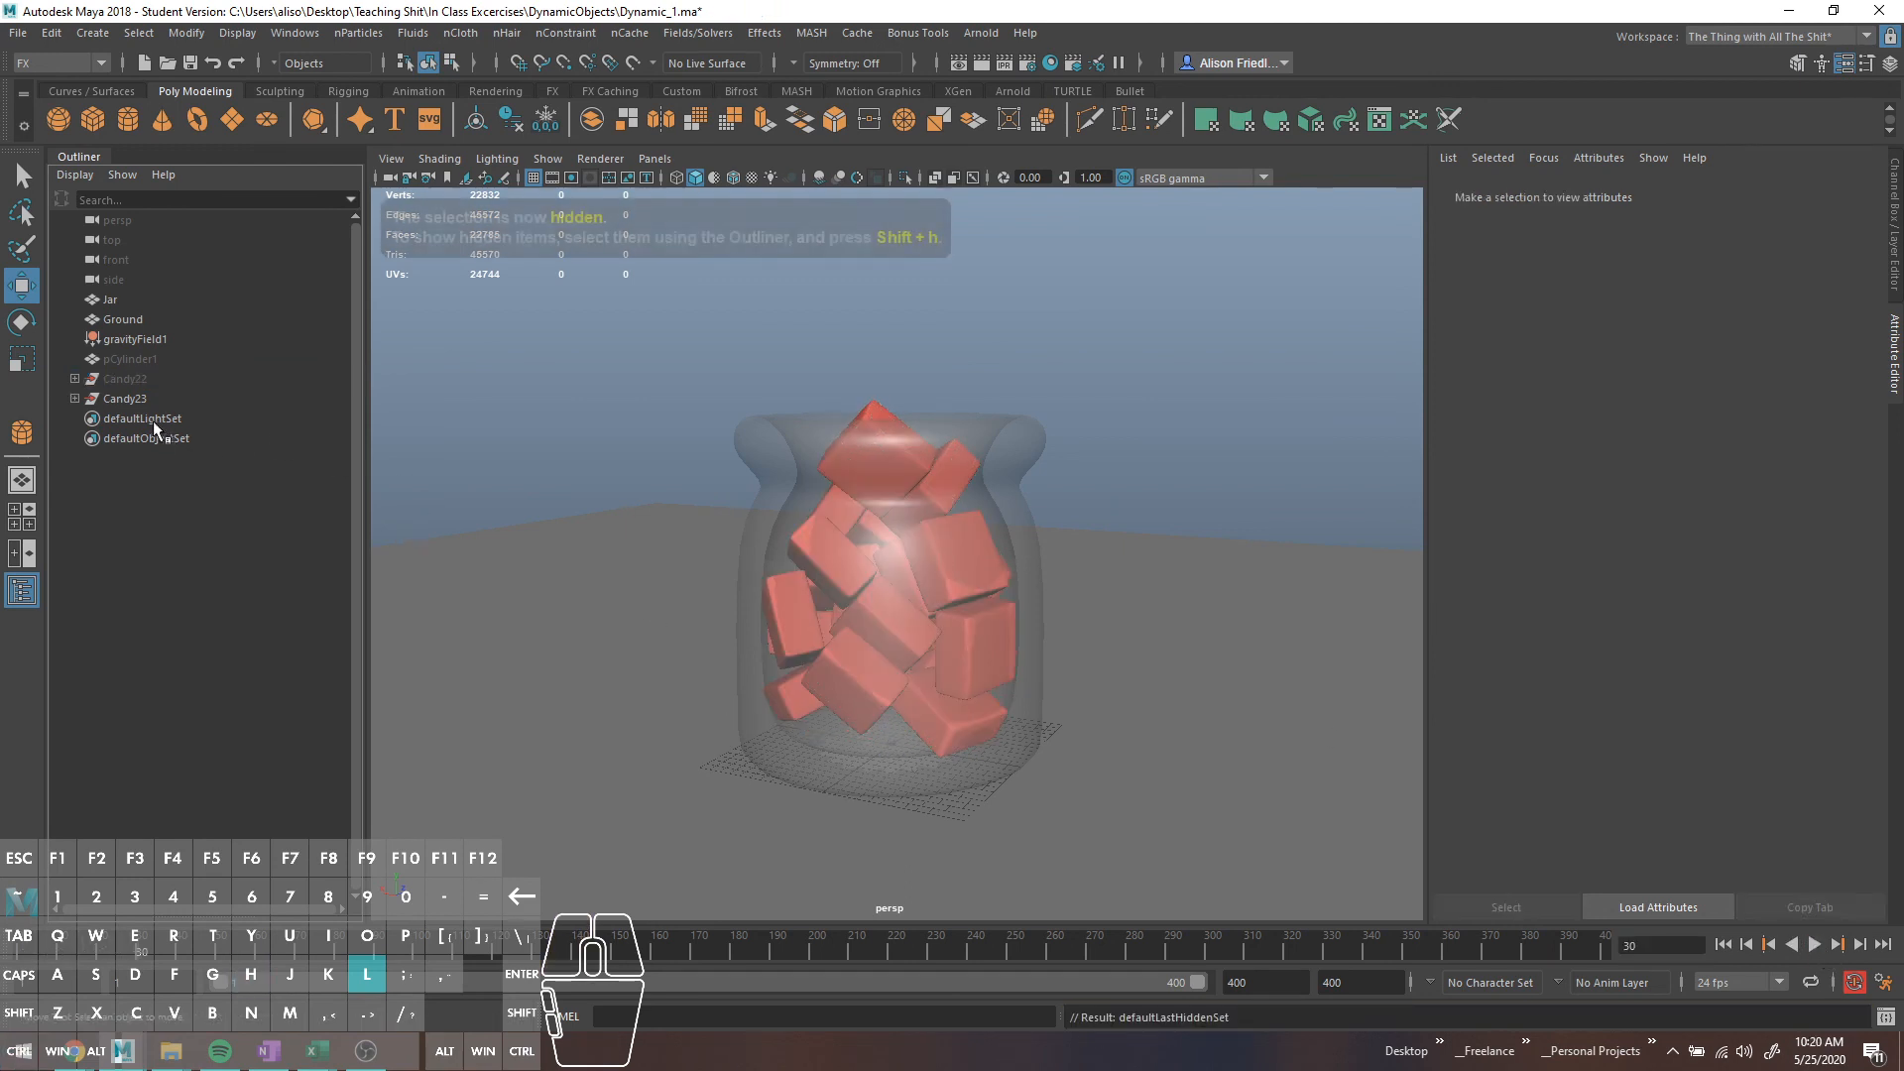
# Select the Candy23 group and examine its candies inside the jar from several angles
pyautogui.click(127, 399)
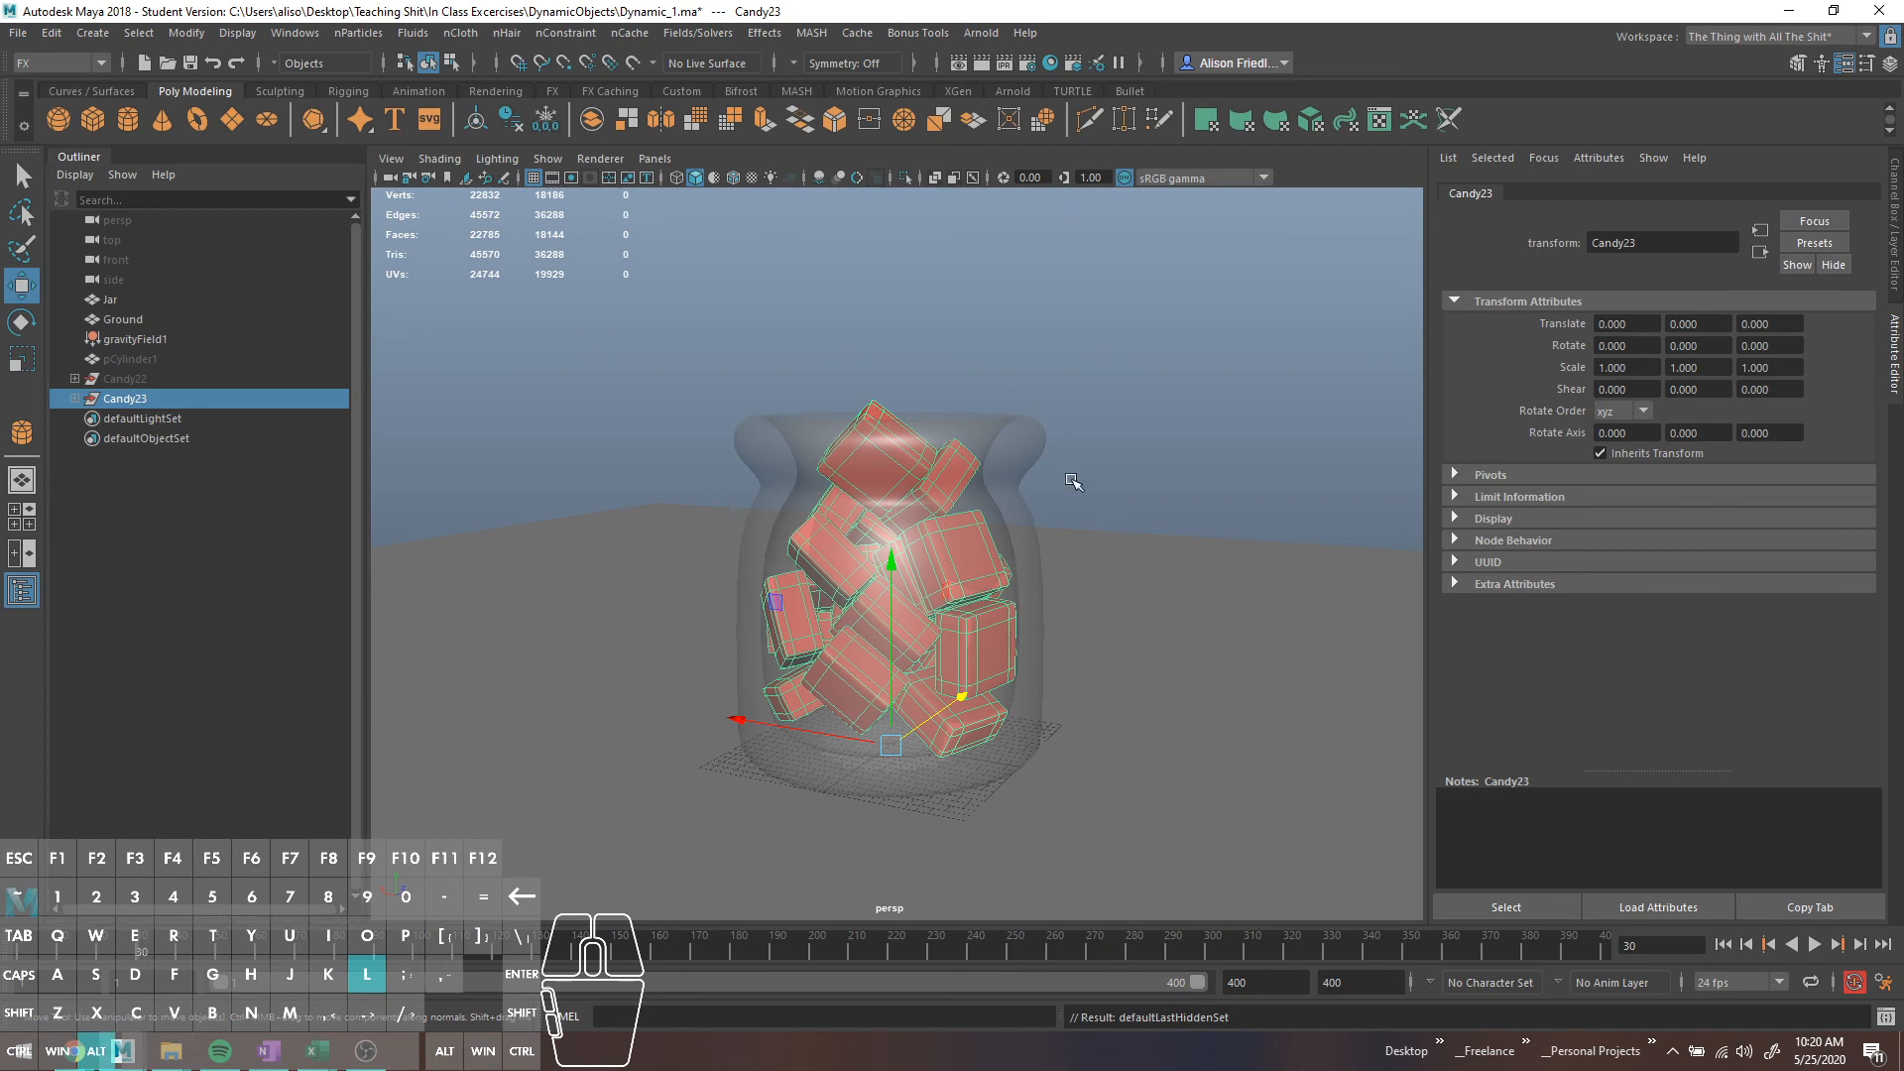
pyautogui.keyDown('alt'); pyautogui.moveTo(1005, 390); pyautogui.dragTo(719, 305); pyautogui.keyUp('alt')
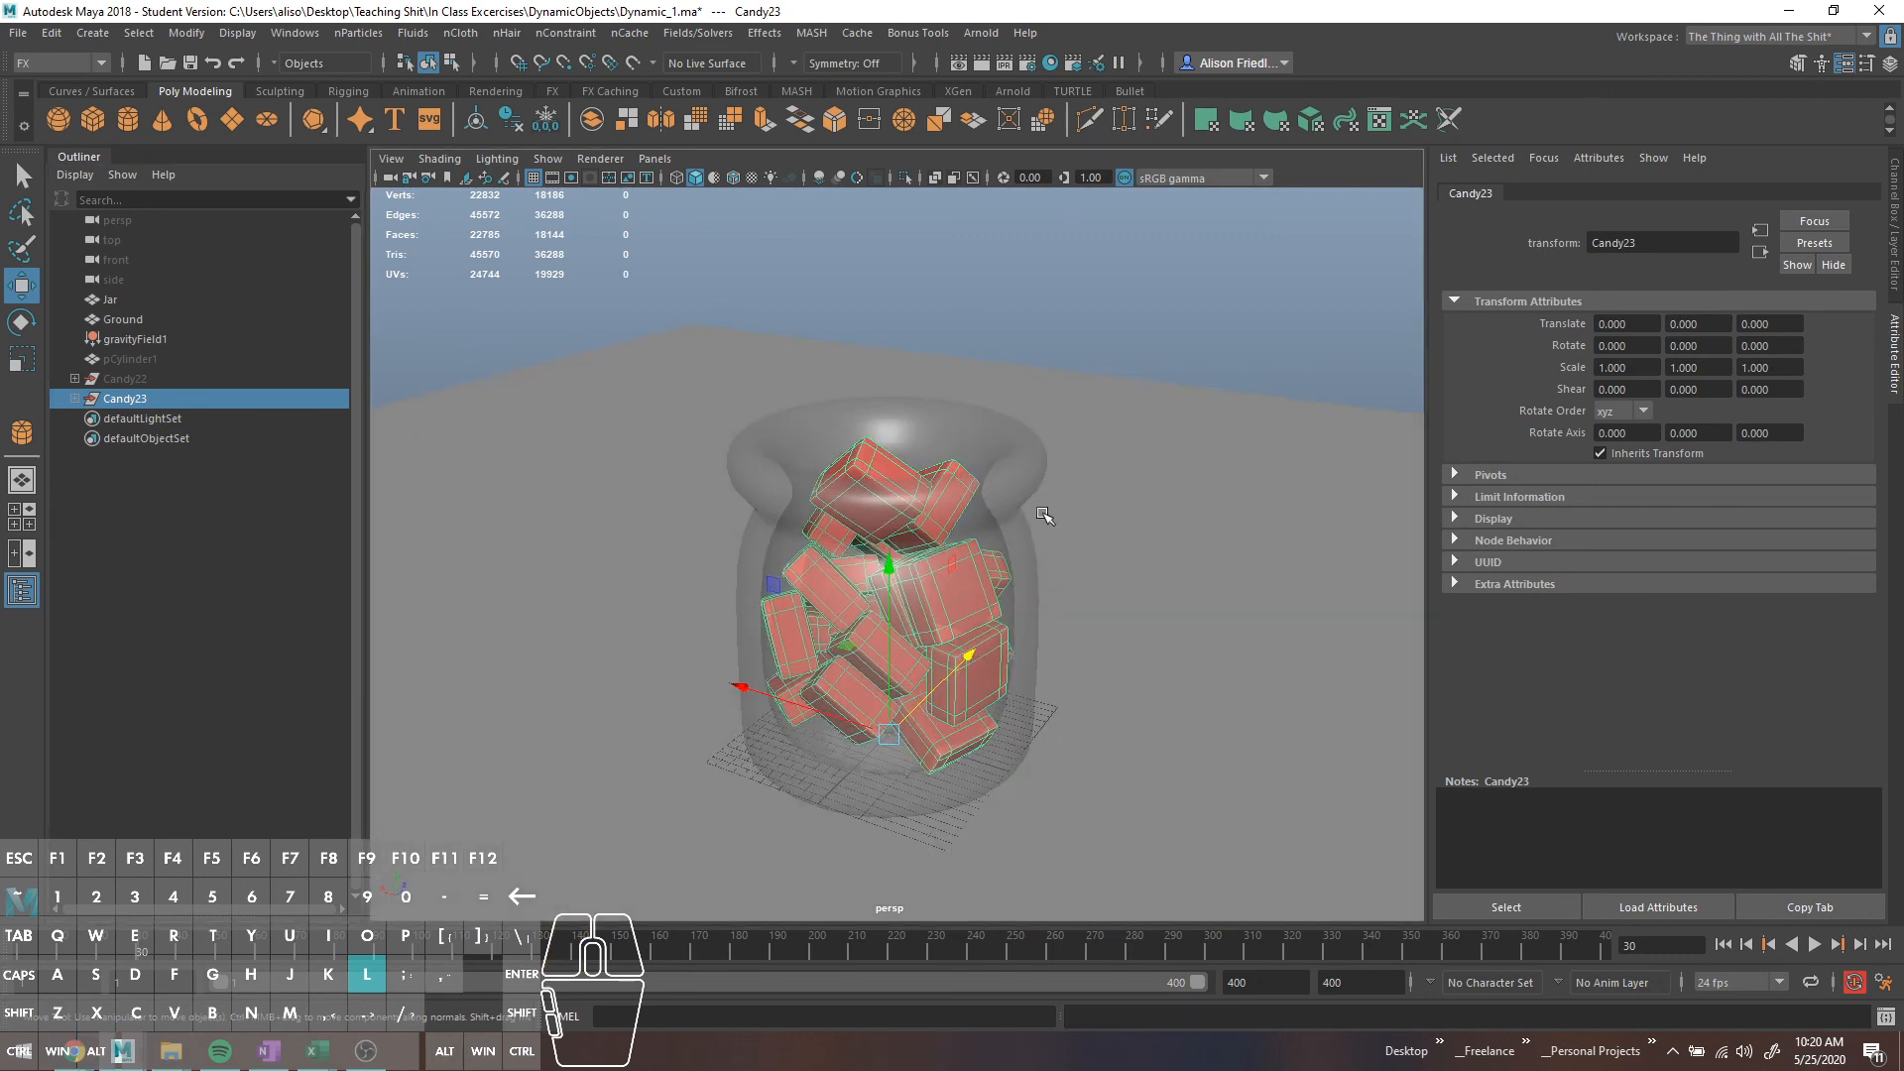
pyautogui.keyDown('alt'); pyautogui.moveTo(1096, 569); pyautogui.dragTo(952, 522); pyautogui.keyUp('alt')
pyautogui.moveTo(1080, 553)
pyautogui.keyDown('alt'); pyautogui.mouseDown()
pyautogui.moveTo(887, 563)
pyautogui.moveTo(790, 658)
pyautogui.moveTo(1071, 553)
pyautogui.mouseUp(); pyautogui.keyUp('alt')
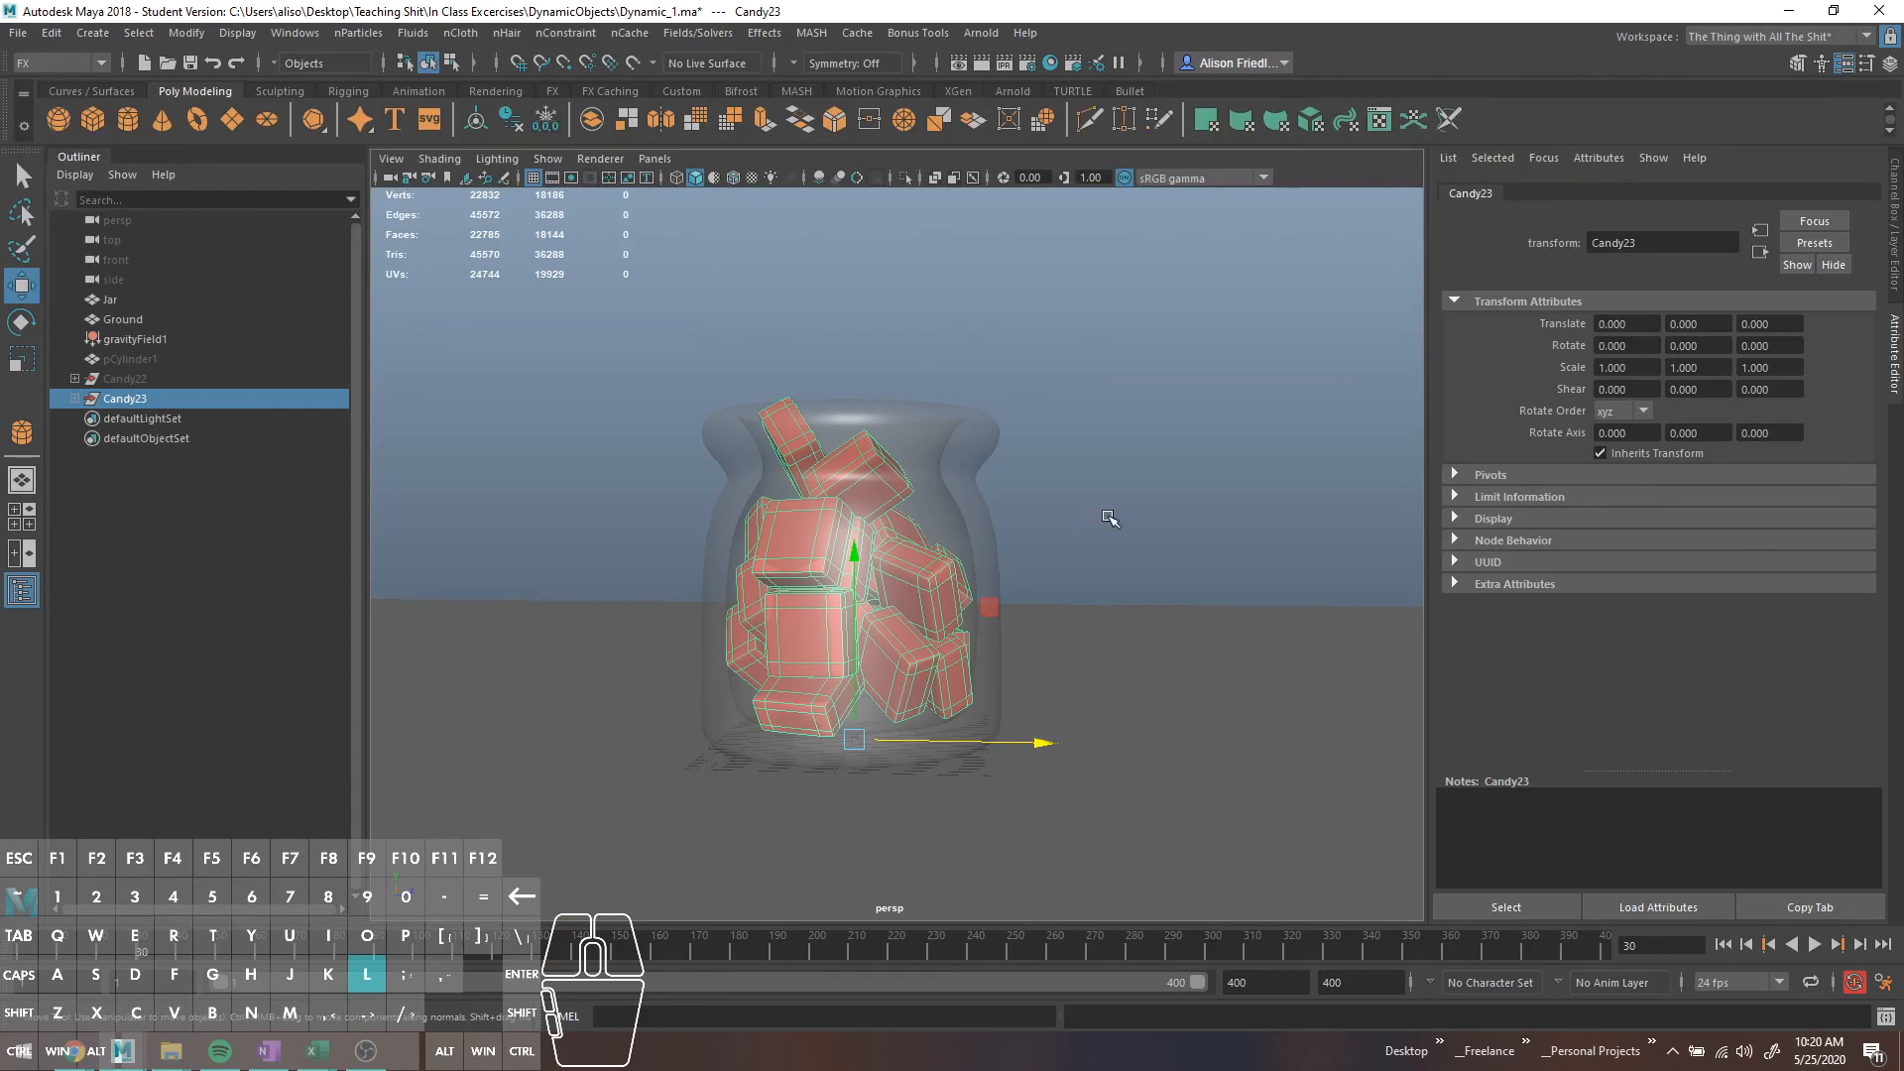